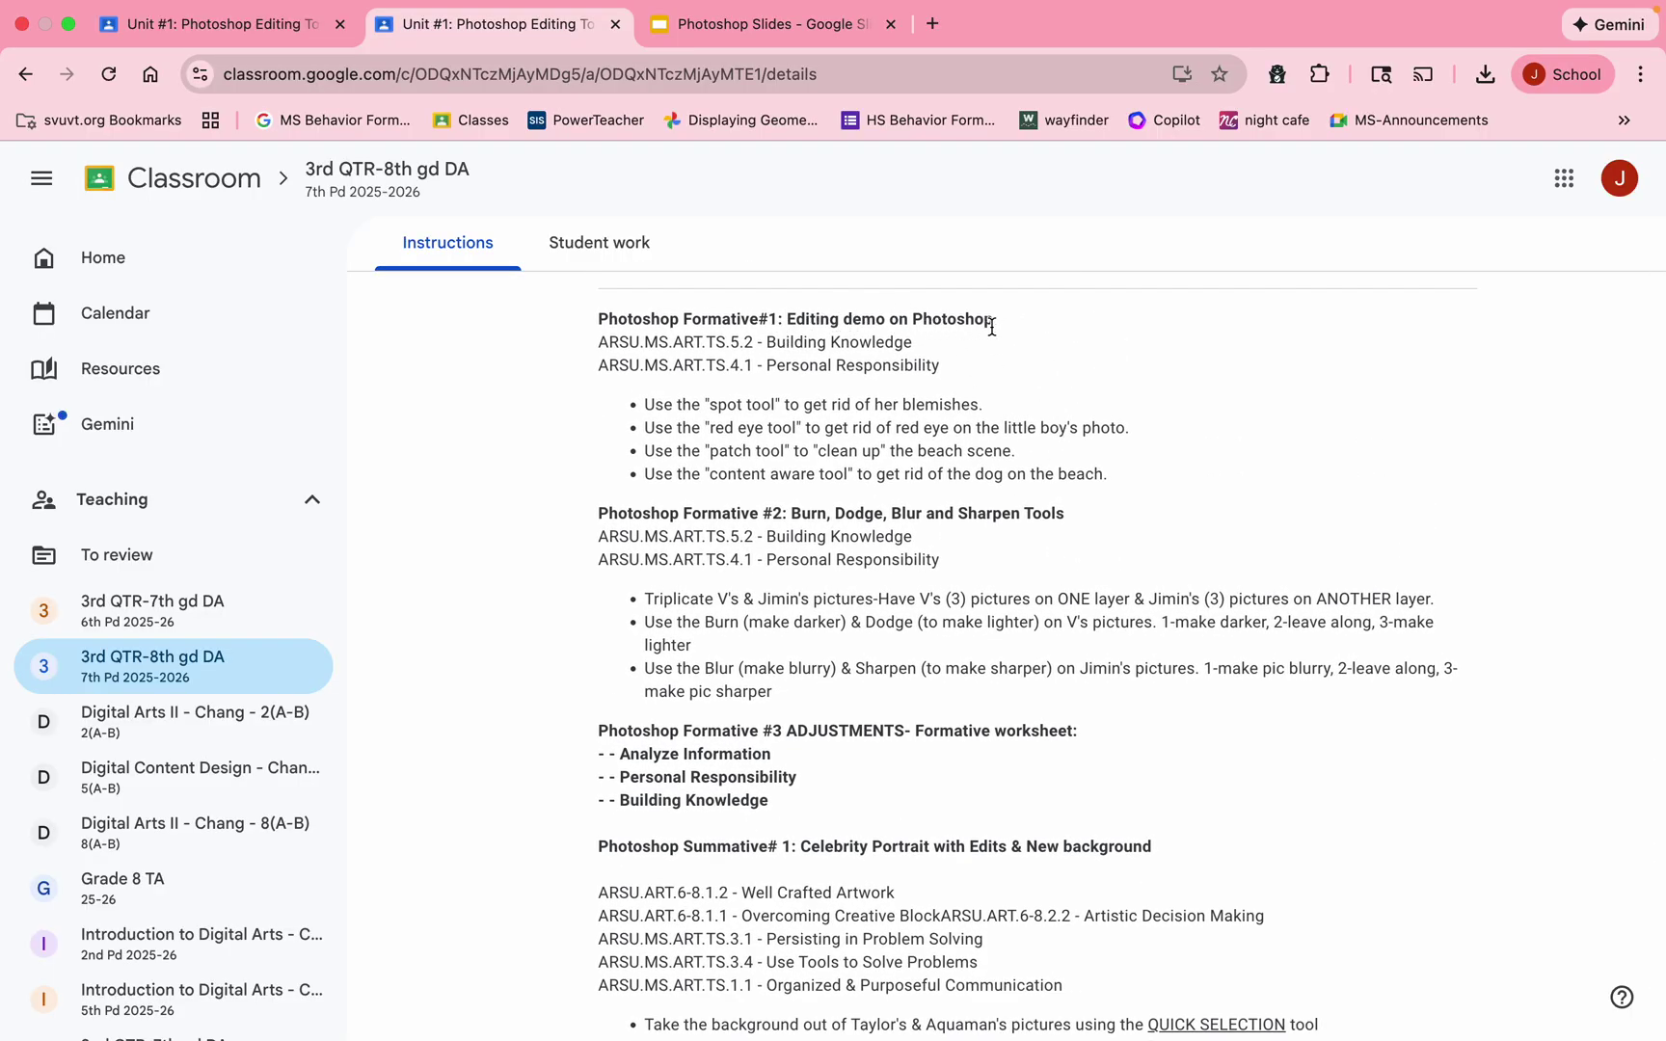
# Step: Read the assignment instructions from Photoshop Formative #1 down to Summative #2, including the celebrity portrait requirements
pyautogui.scroll(-3, 990, 326)
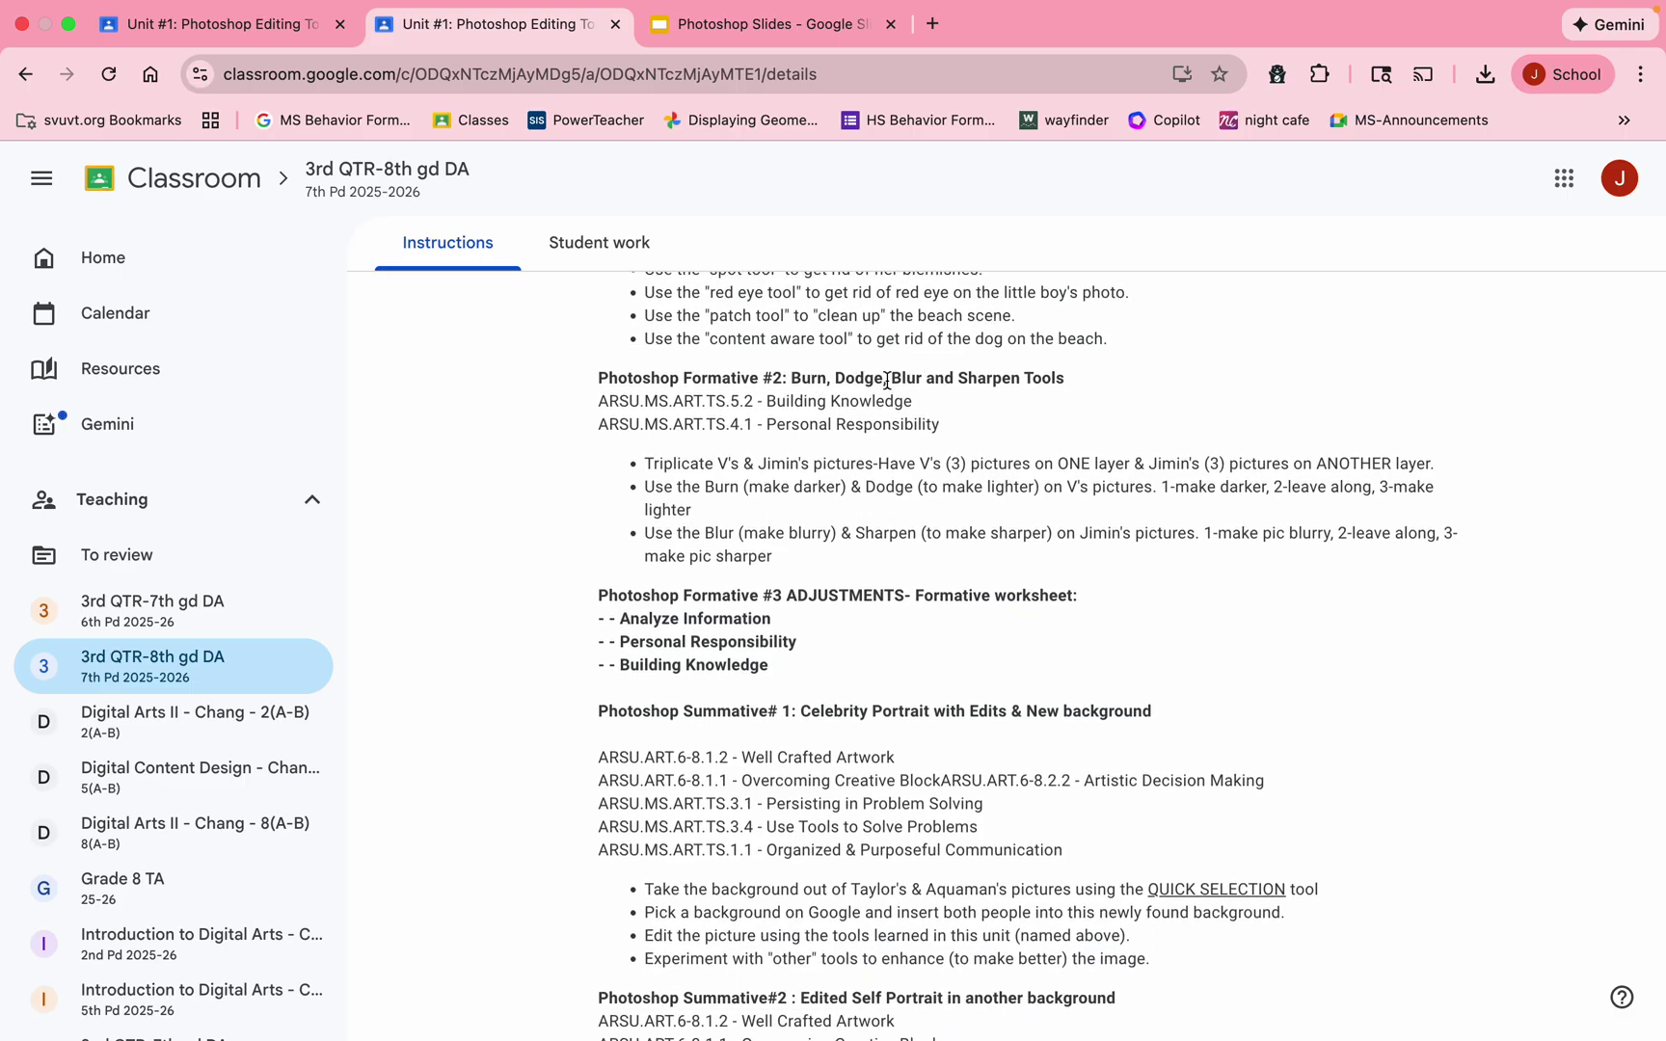
pyautogui.scroll(-3, 1041, 381)
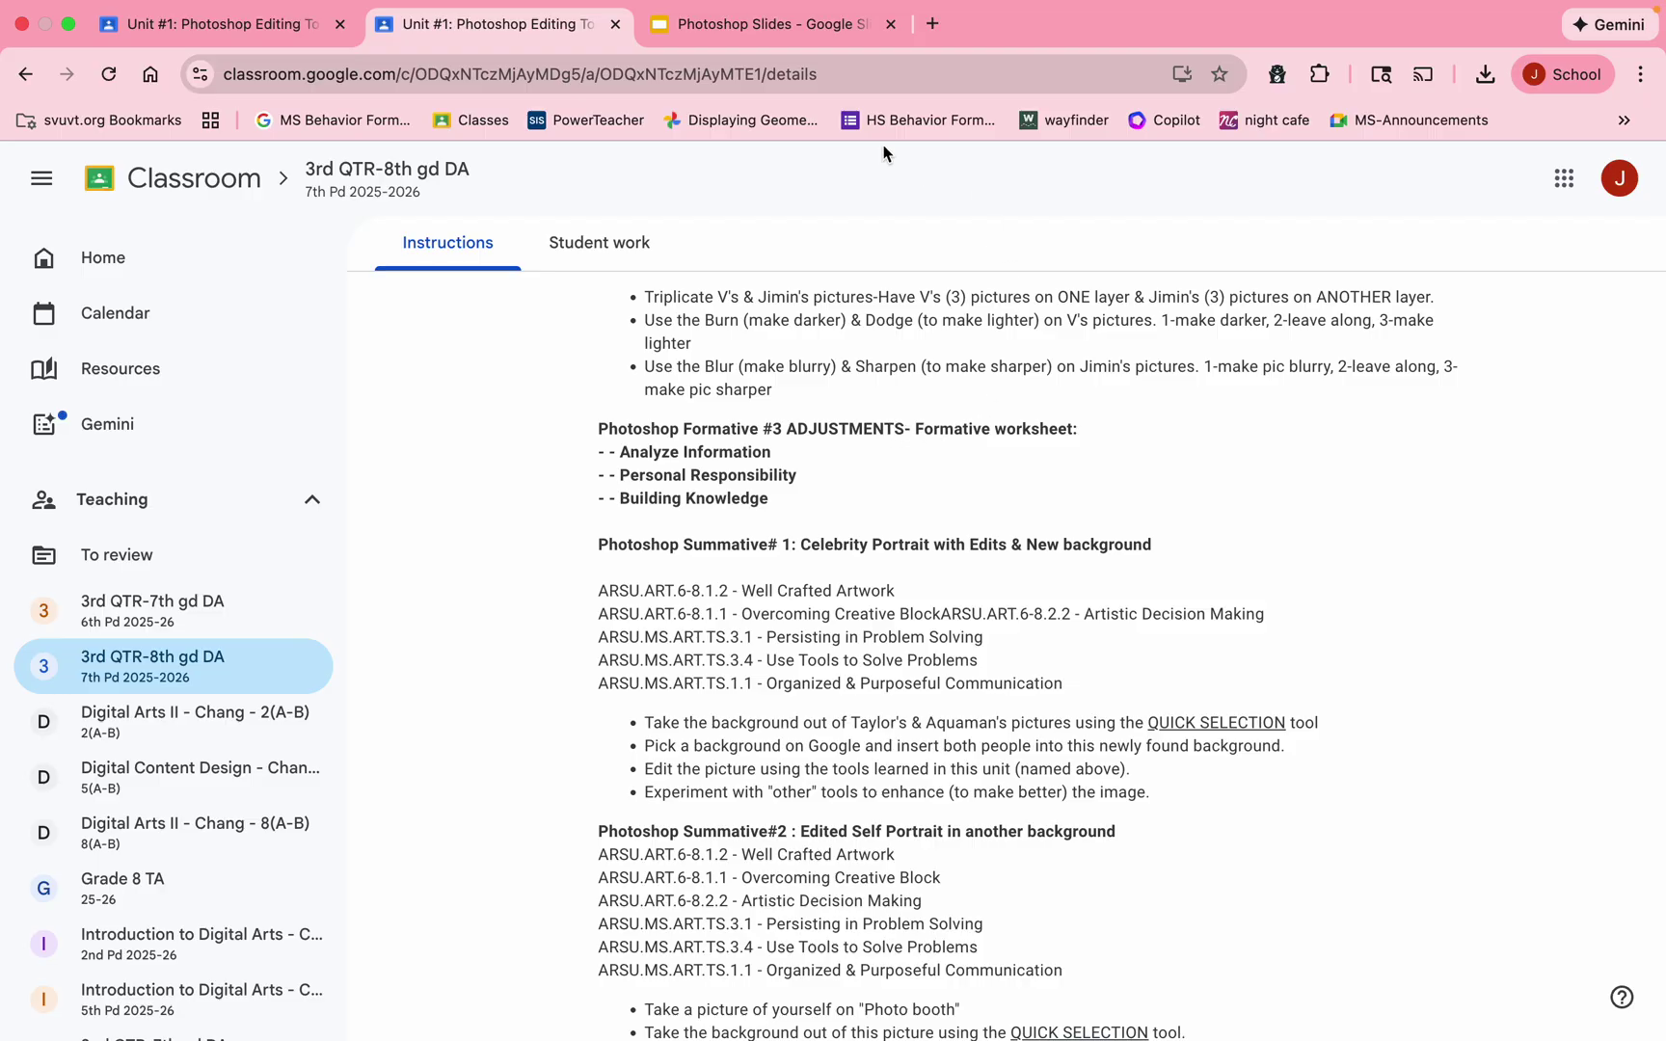
pyautogui.scroll(-2, 703, 226)
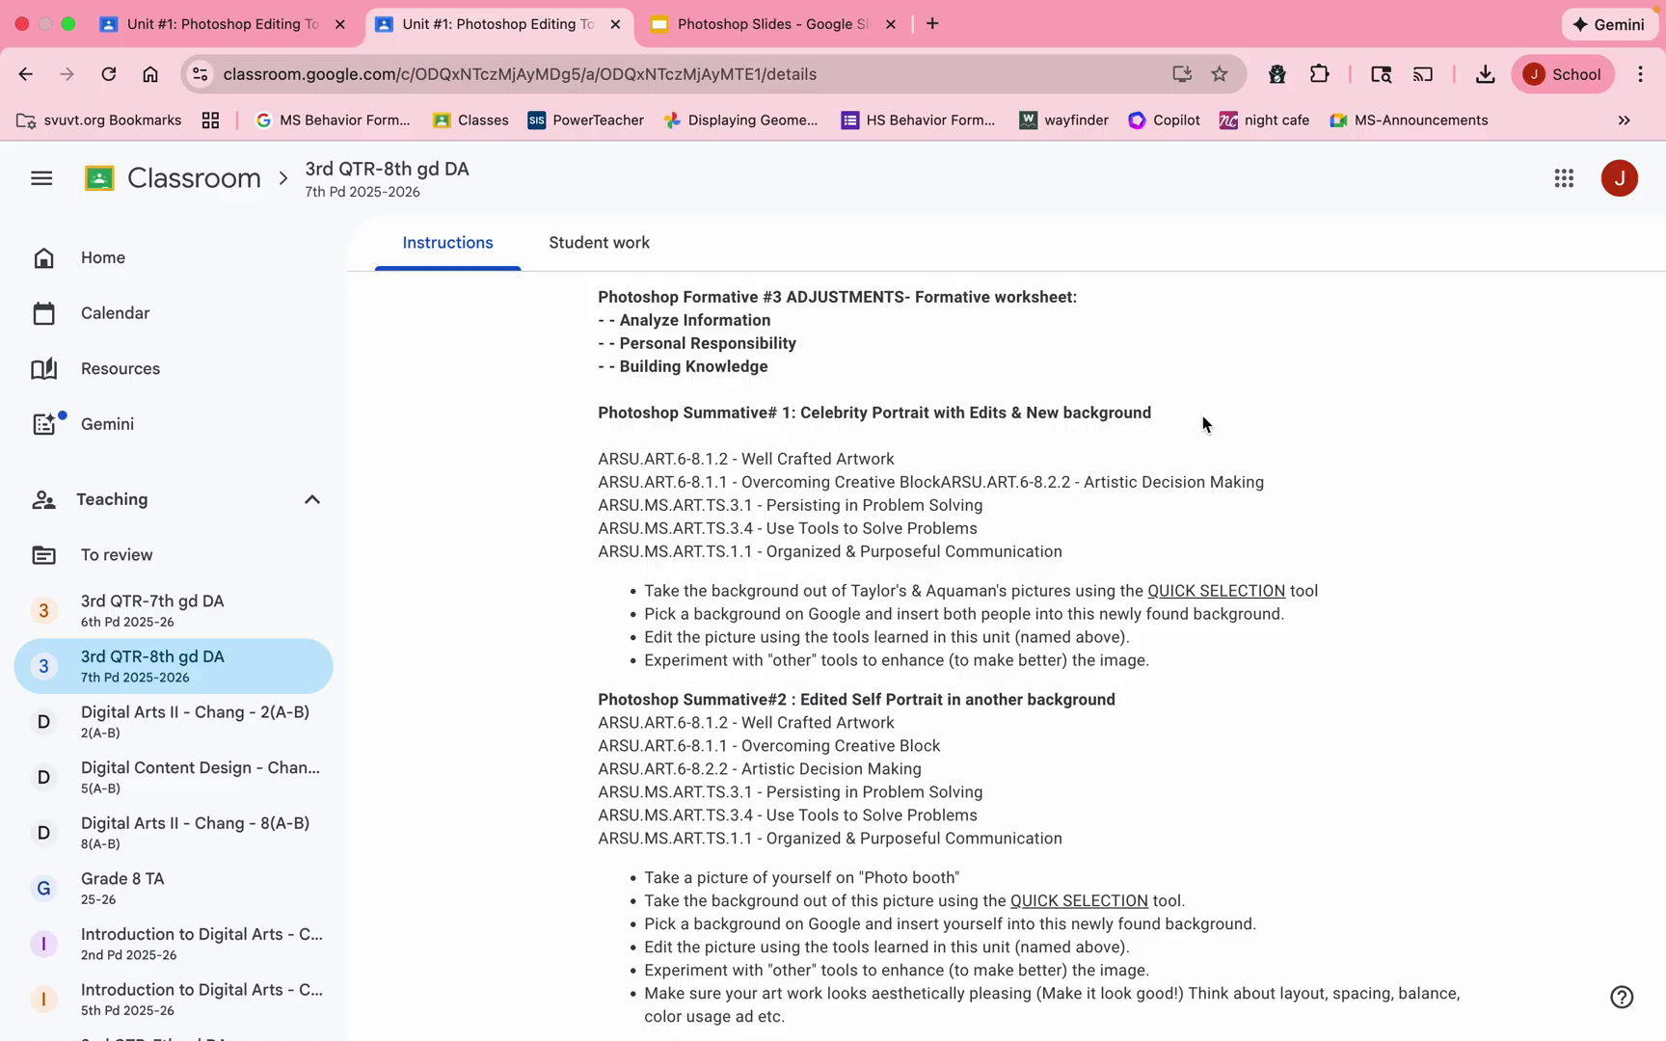
pyautogui.scroll(-1, 1202, 421)
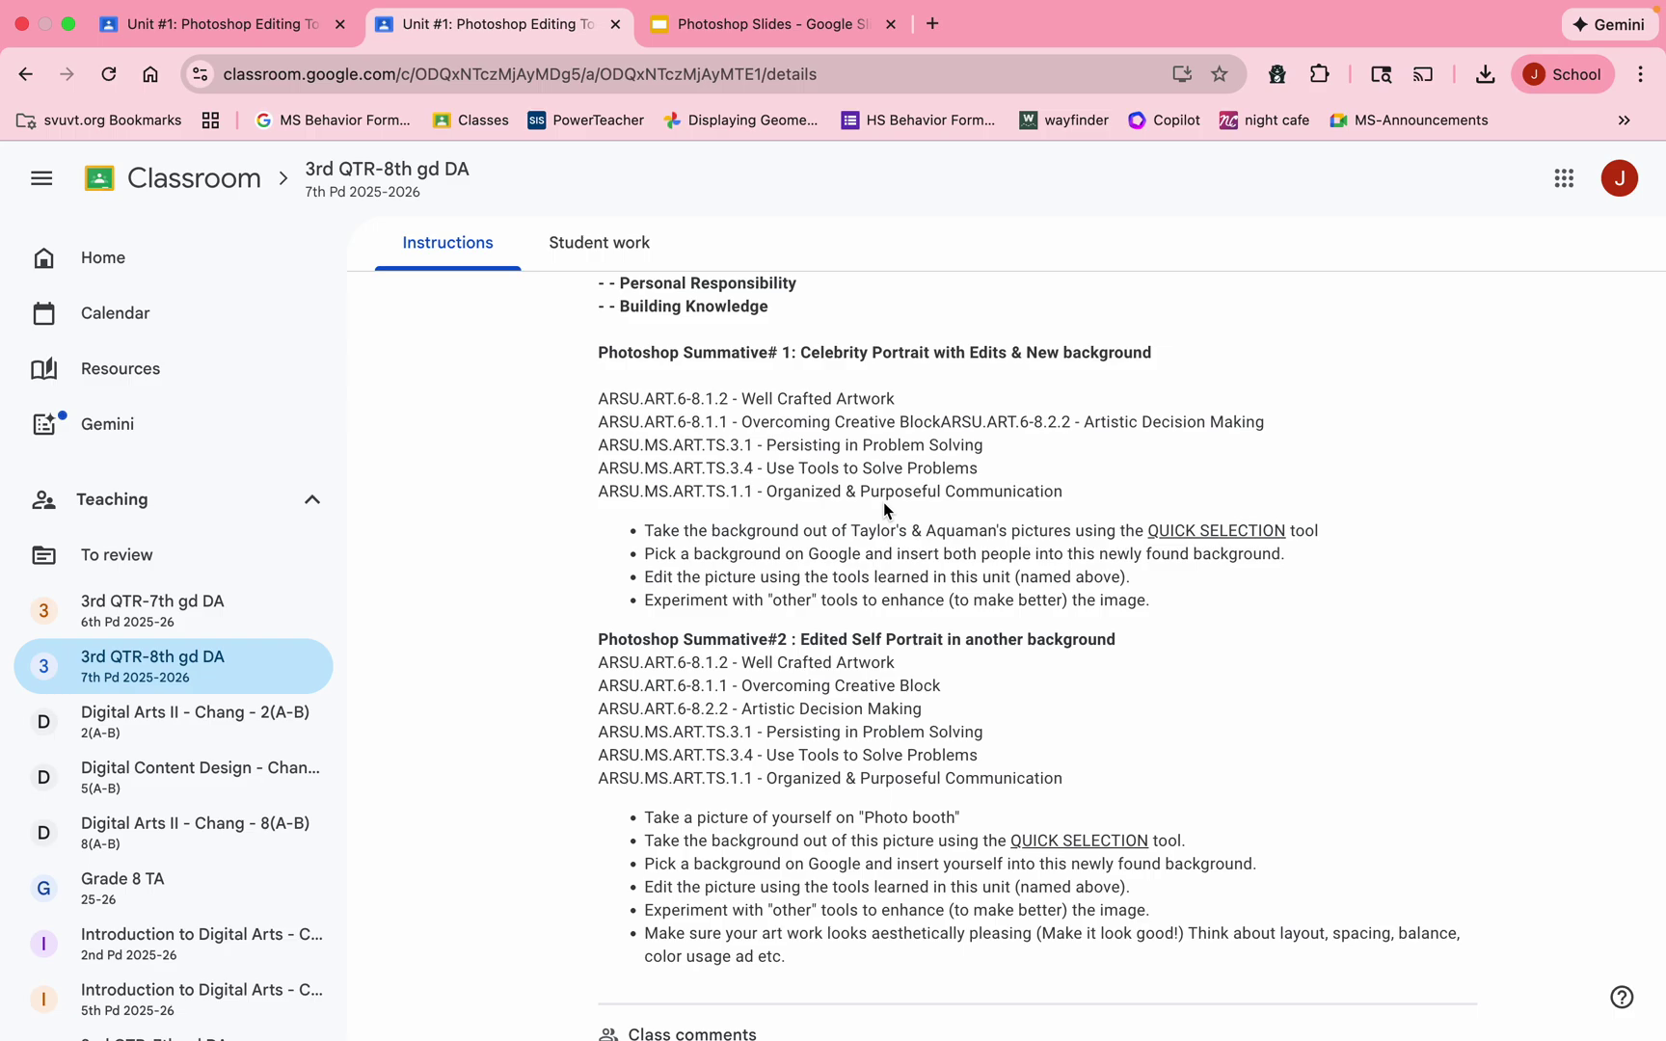
# Step: Switch to the Photoshop Slides presentation and review the celebrity portrait assignment and the Jason Momoa and Taylor Swift practice images
pyautogui.click(719, 27)
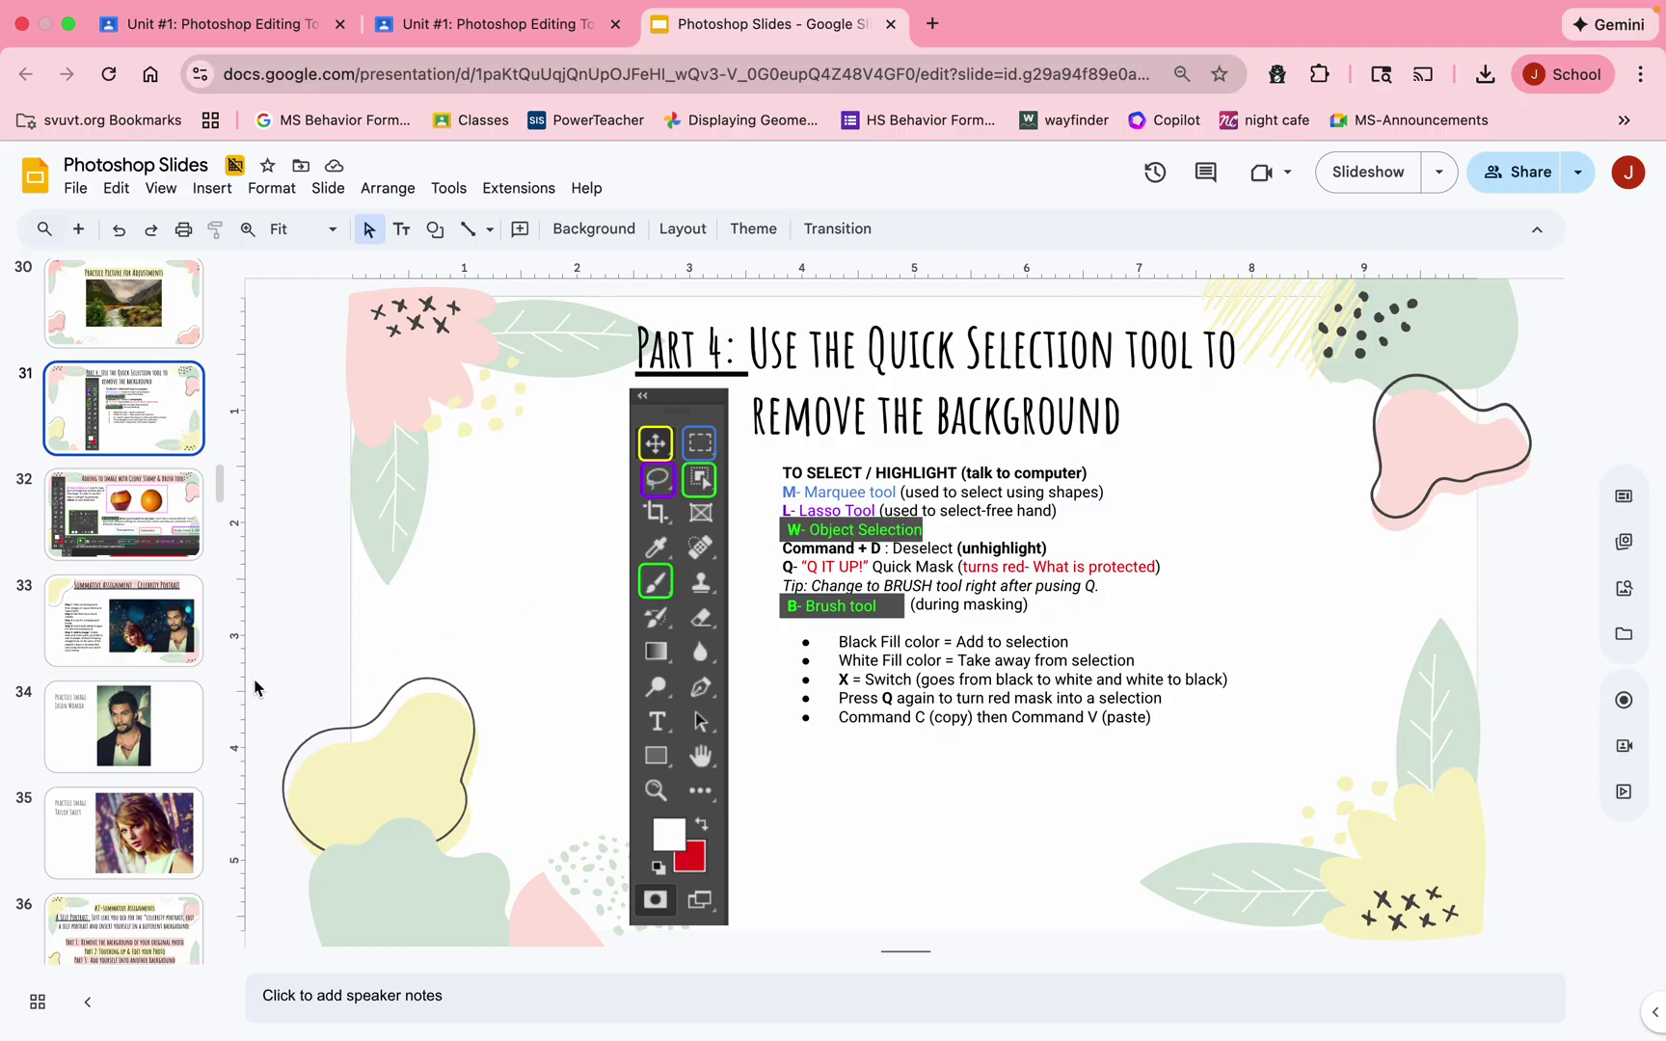
pyautogui.click(130, 642)
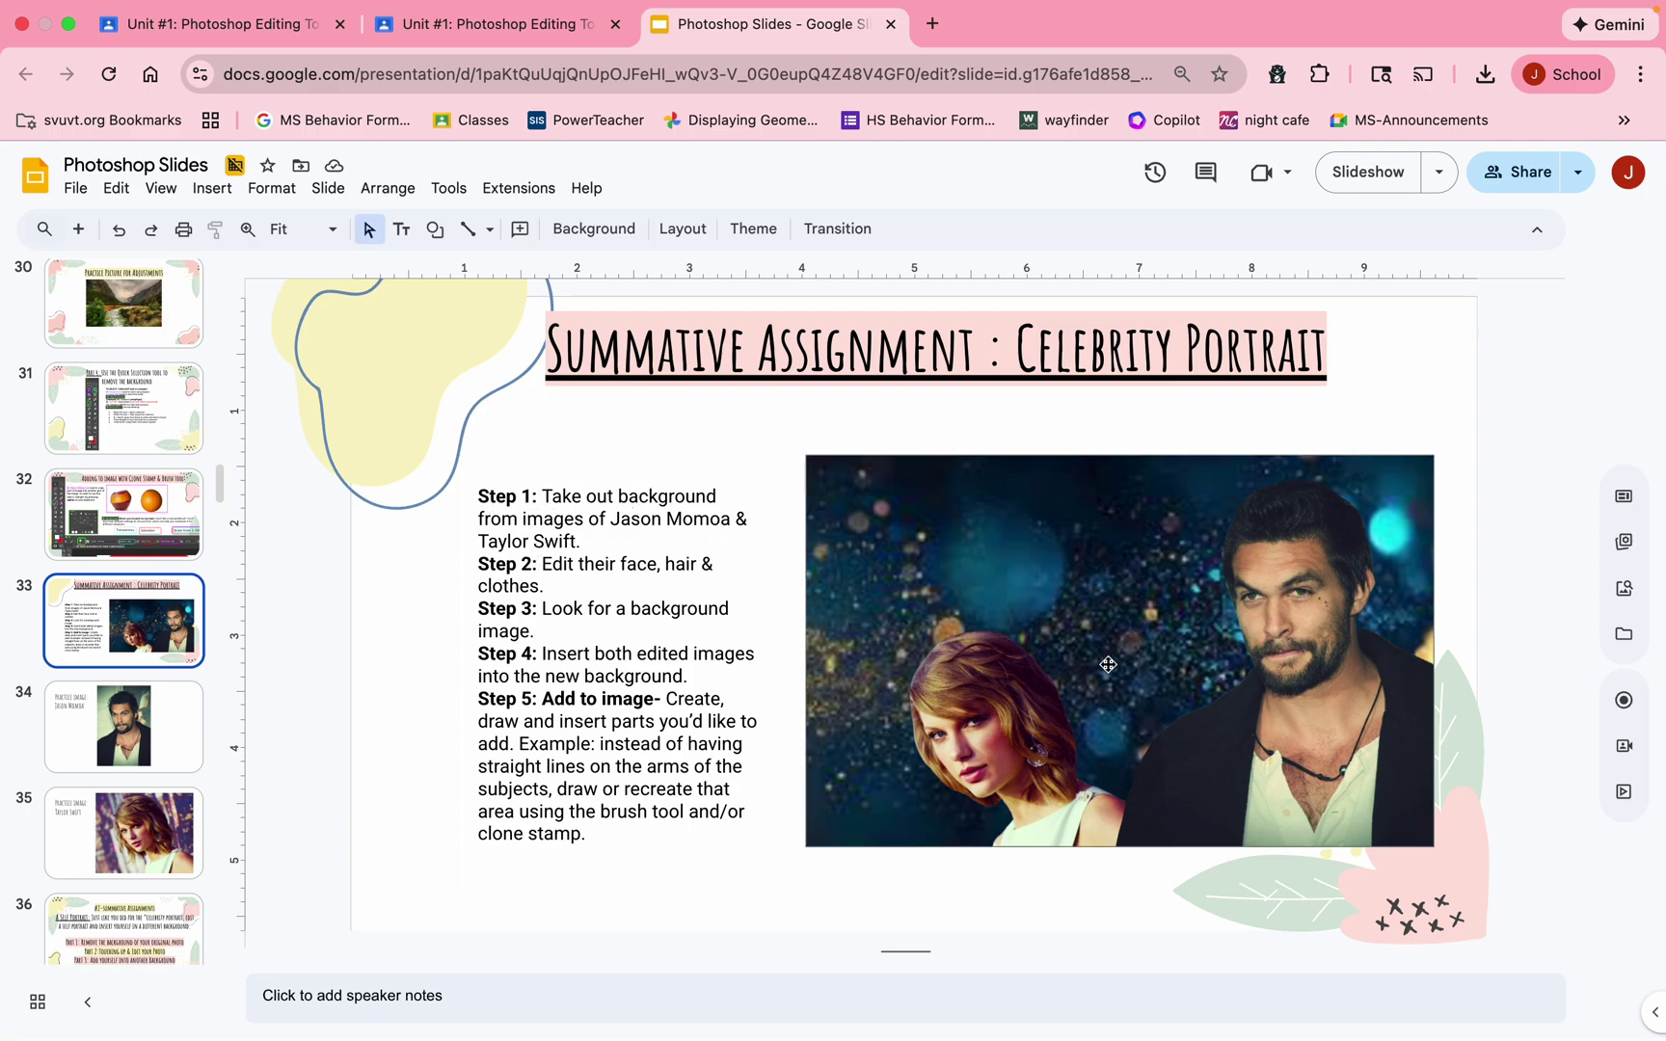
pyautogui.click(133, 735)
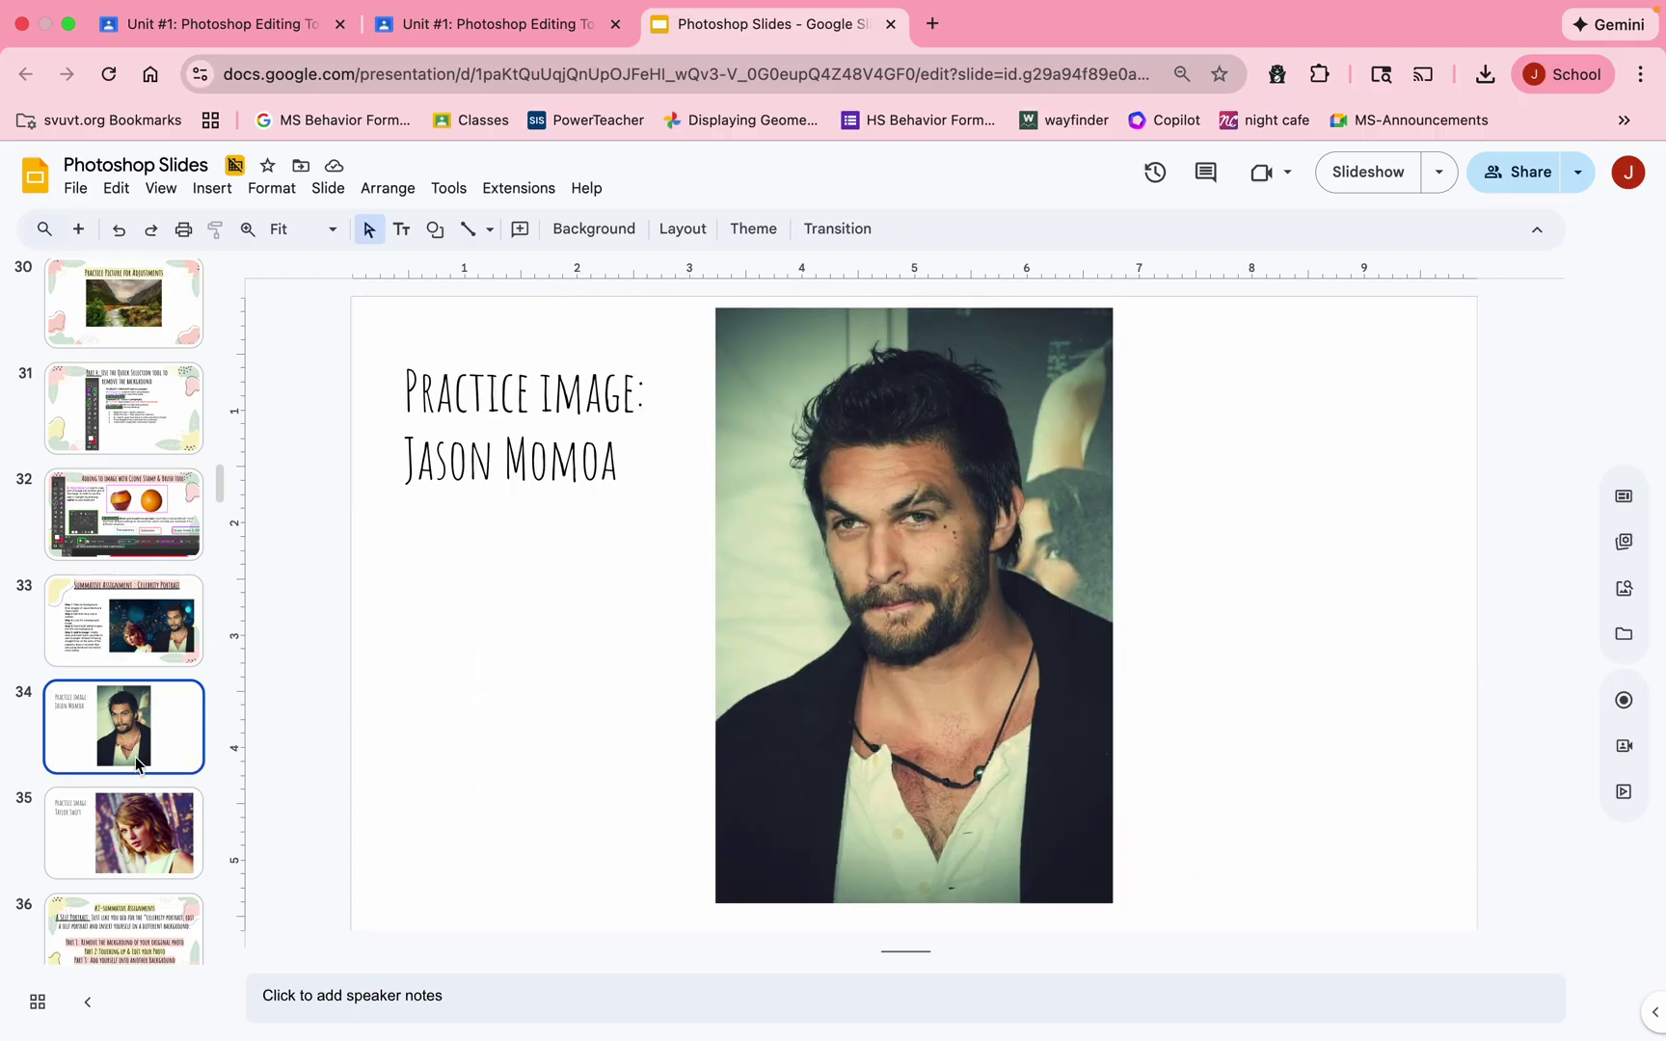
pyautogui.click(141, 843)
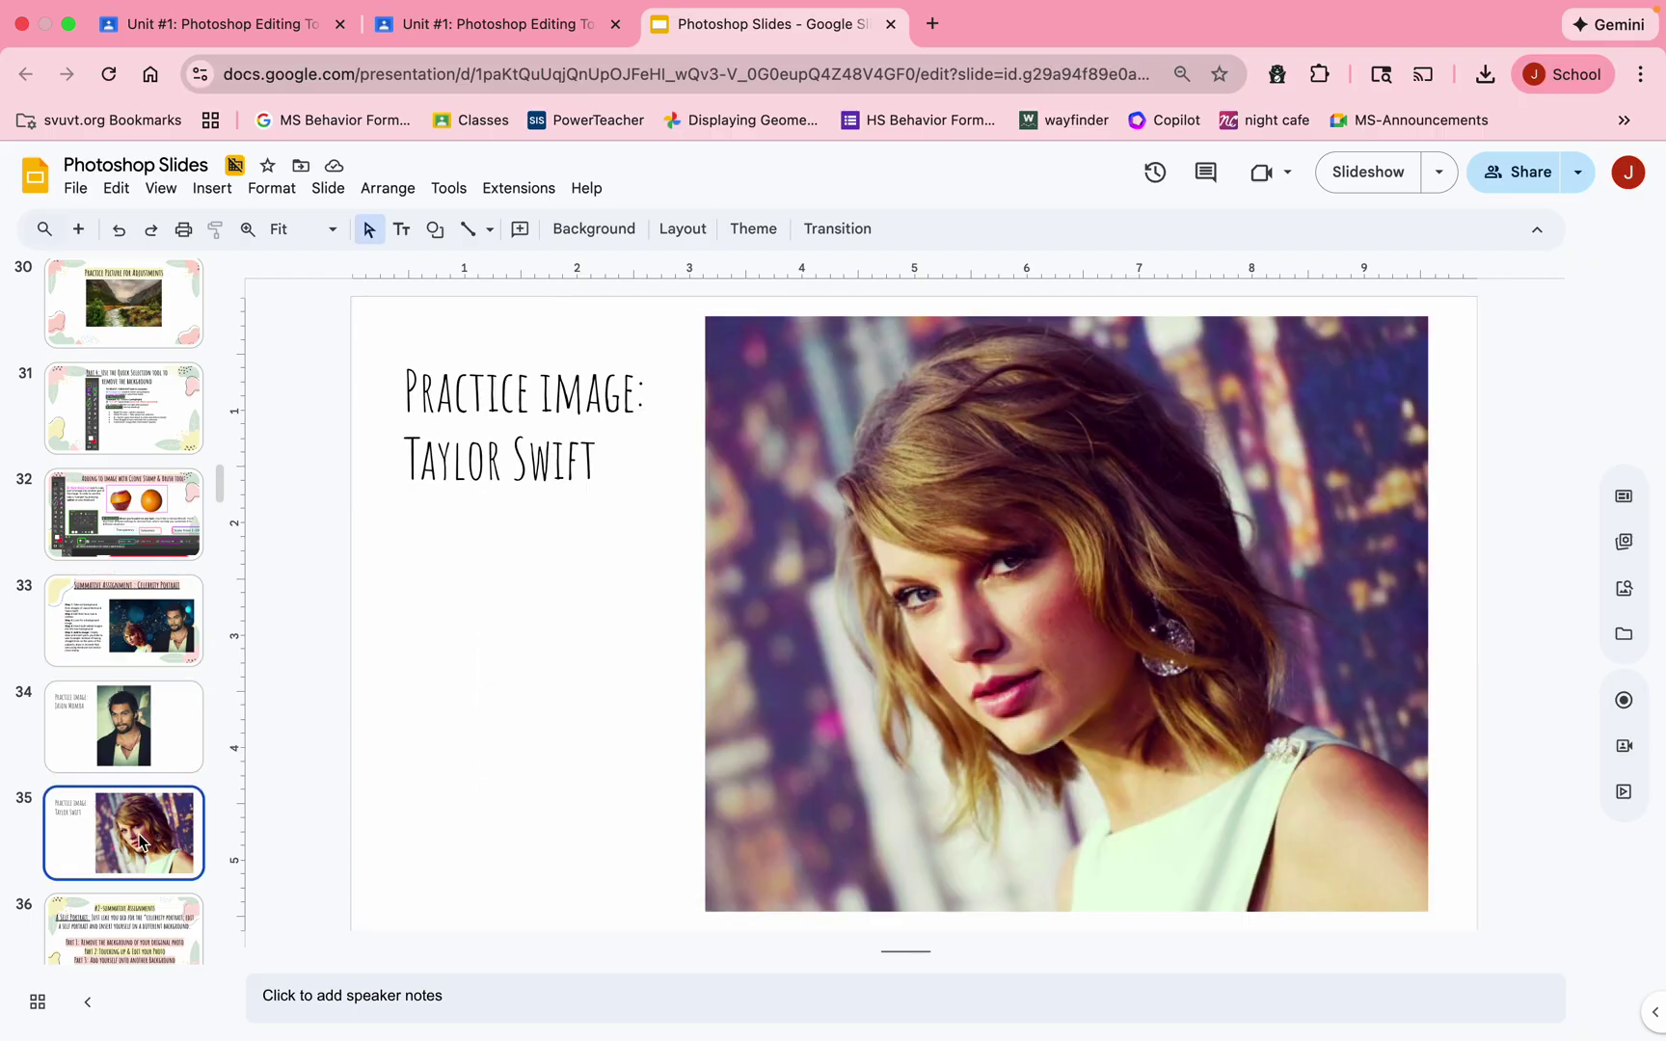
pyautogui.click(150, 636)
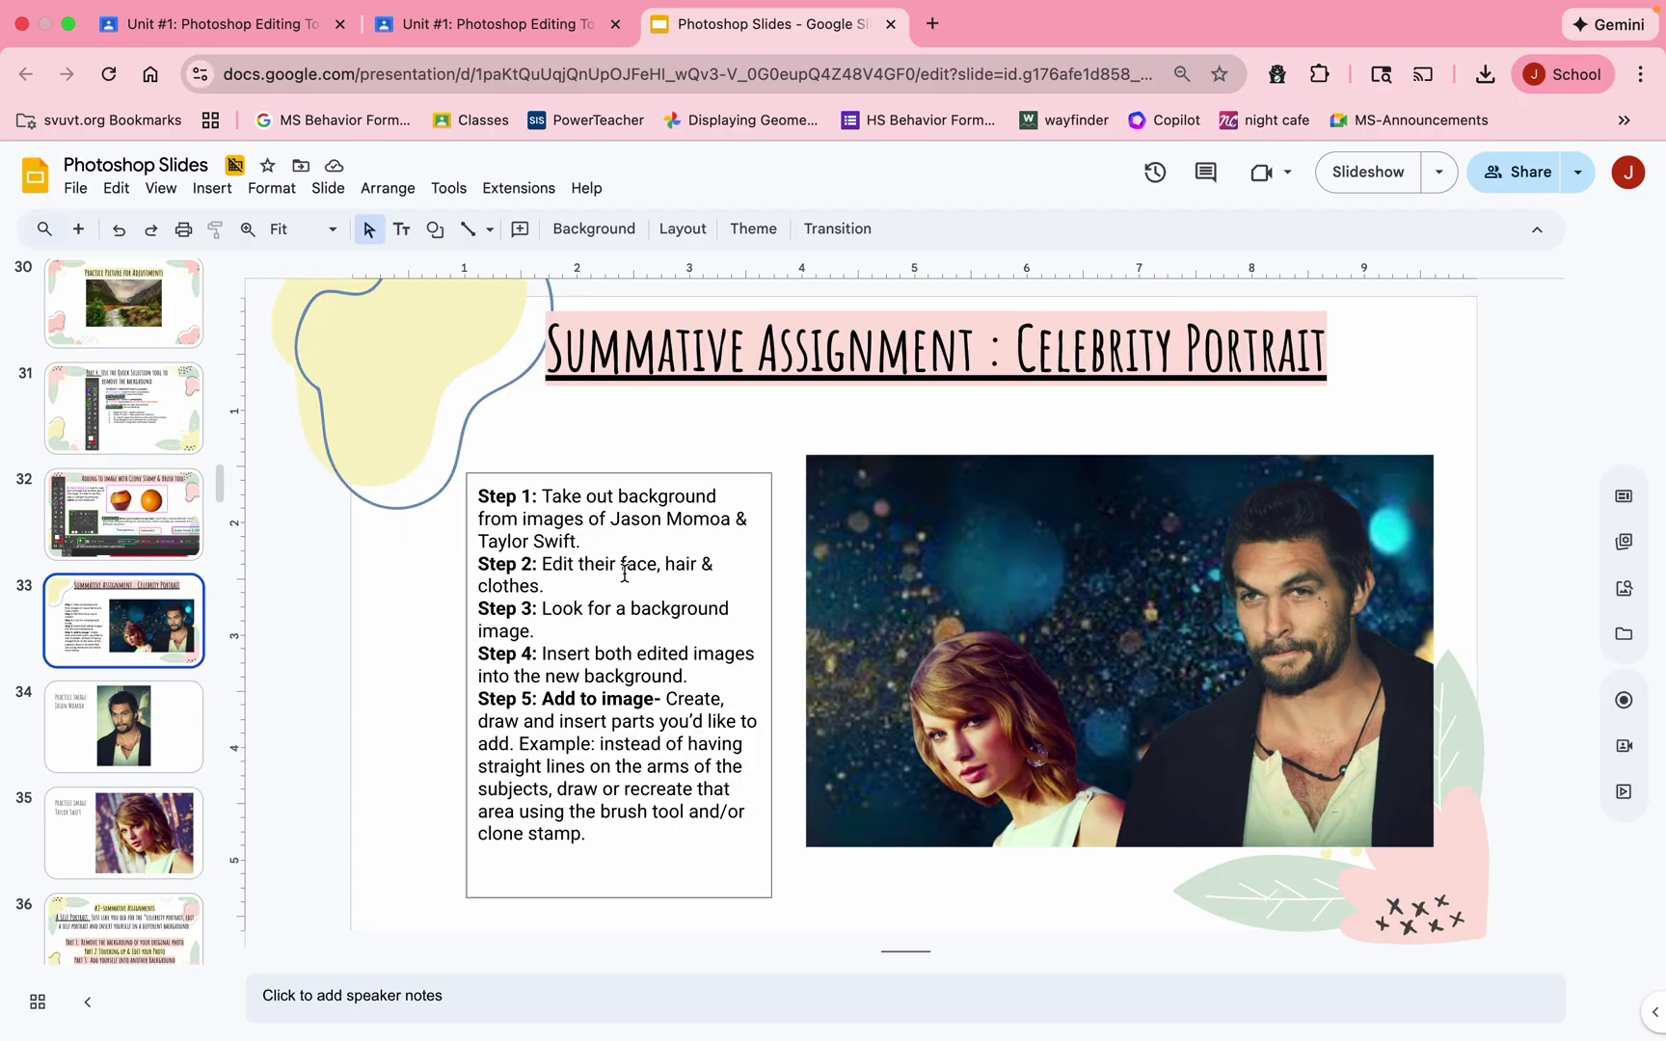
# Step: Examine the Jason Momoa practice image up close, from the hair and facial marks down to the neck and clothes
pyautogui.click(135, 738)
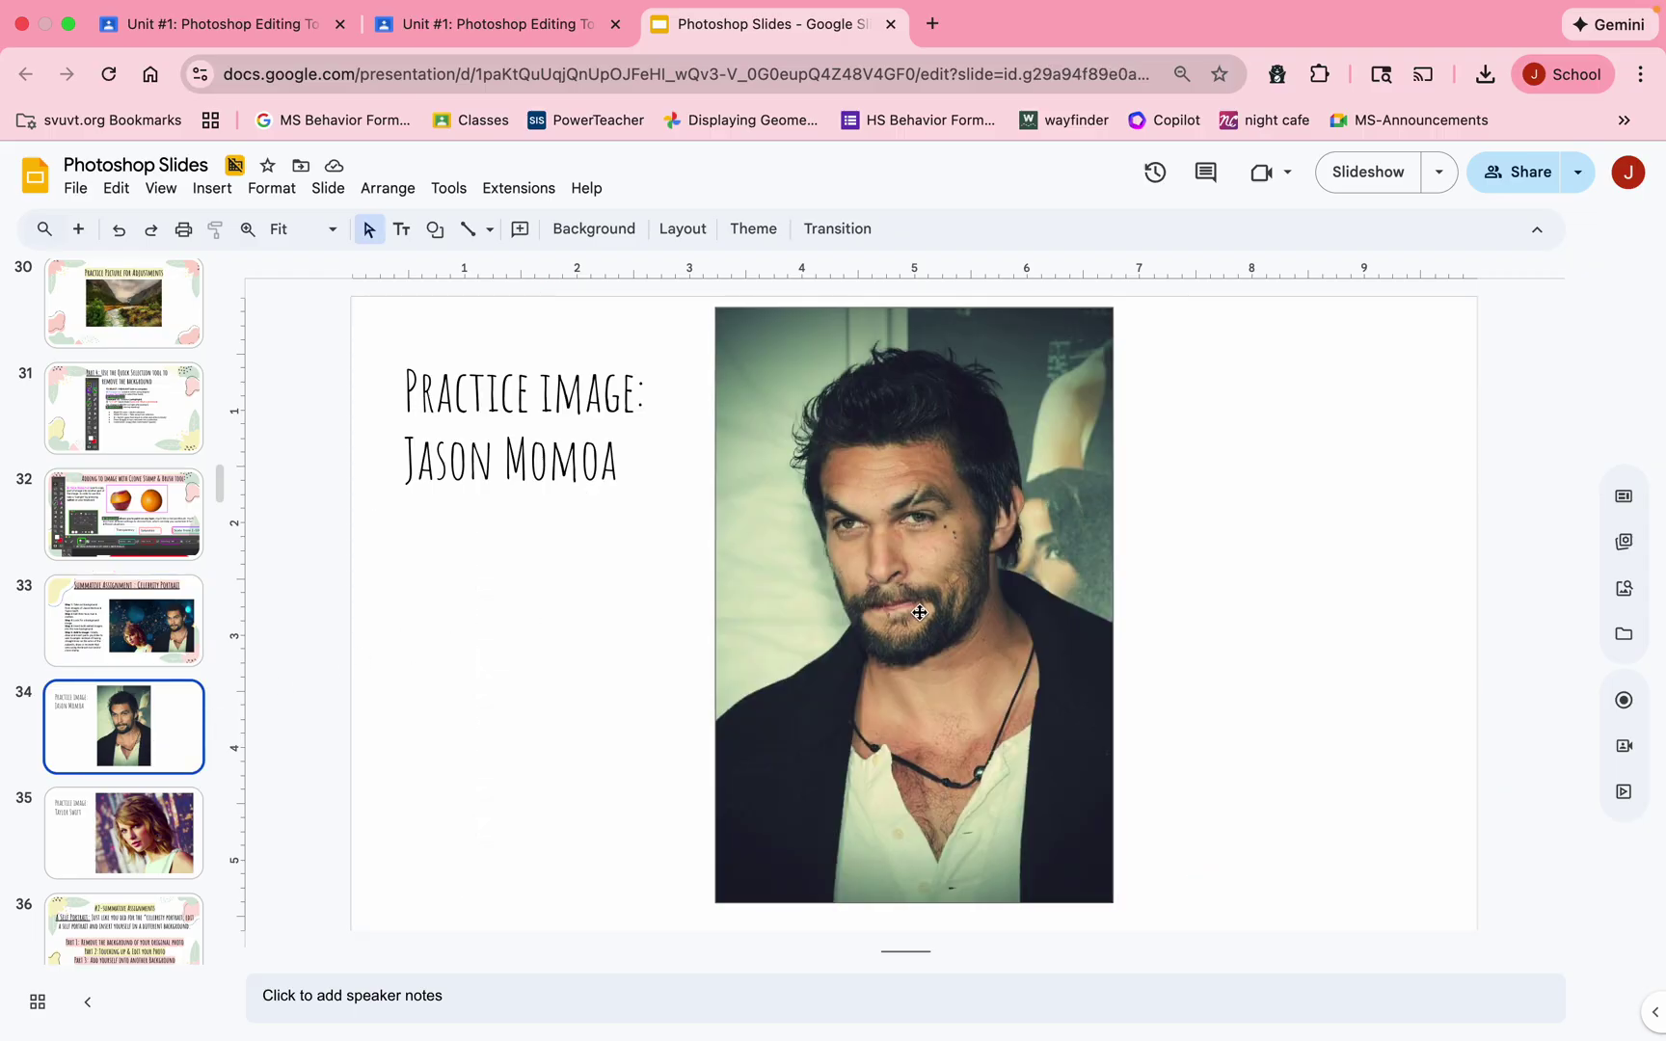
pyautogui.scroll(5, 920, 613)
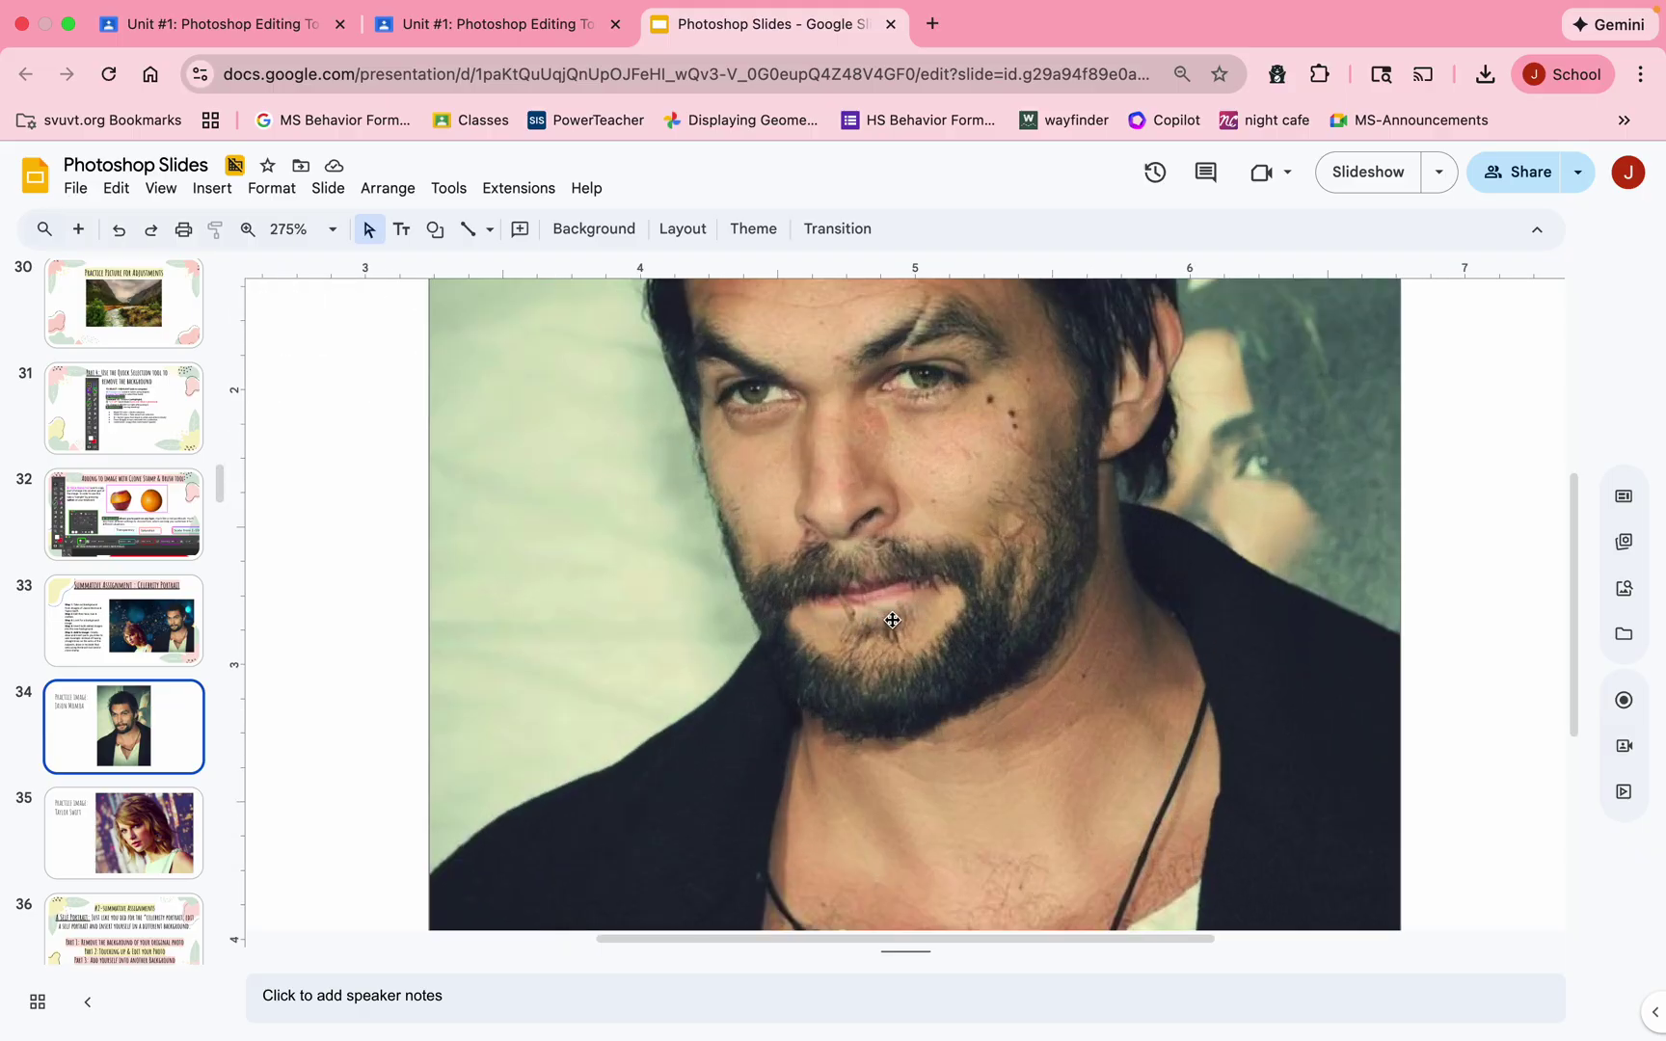
pyautogui.scroll(2, 877, 588)
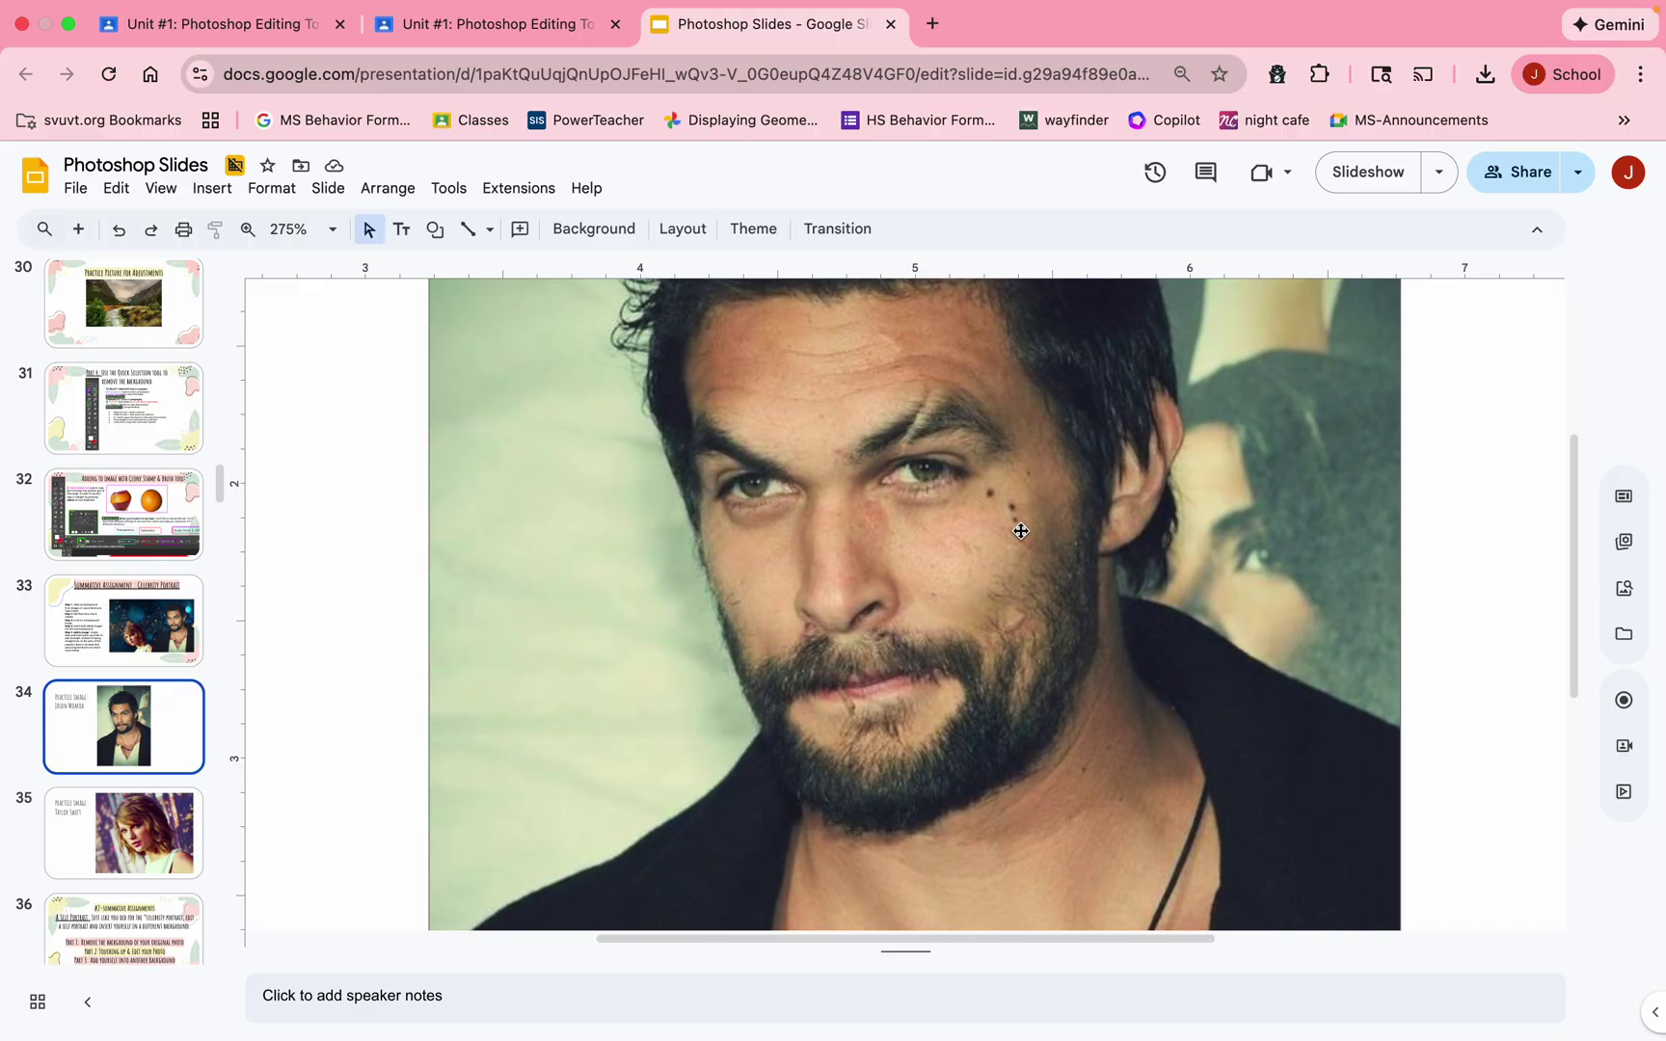
pyautogui.scroll(1, 1022, 532)
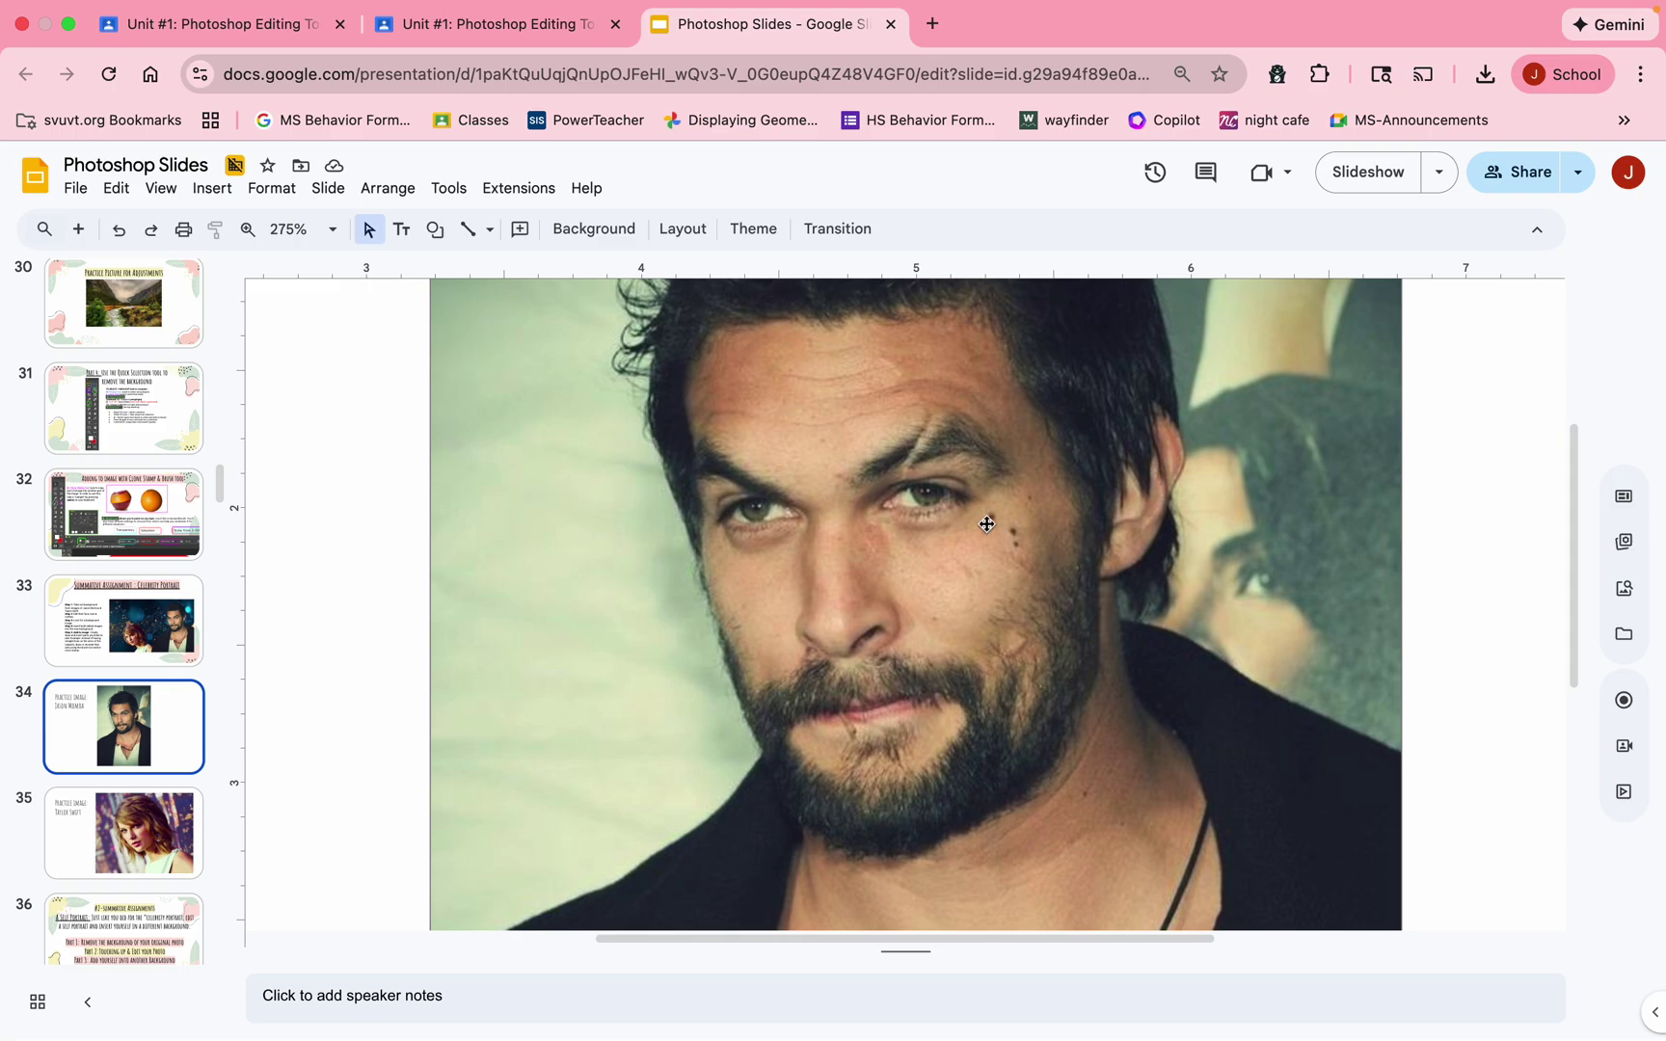
pyautogui.scroll(10, 990, 531)
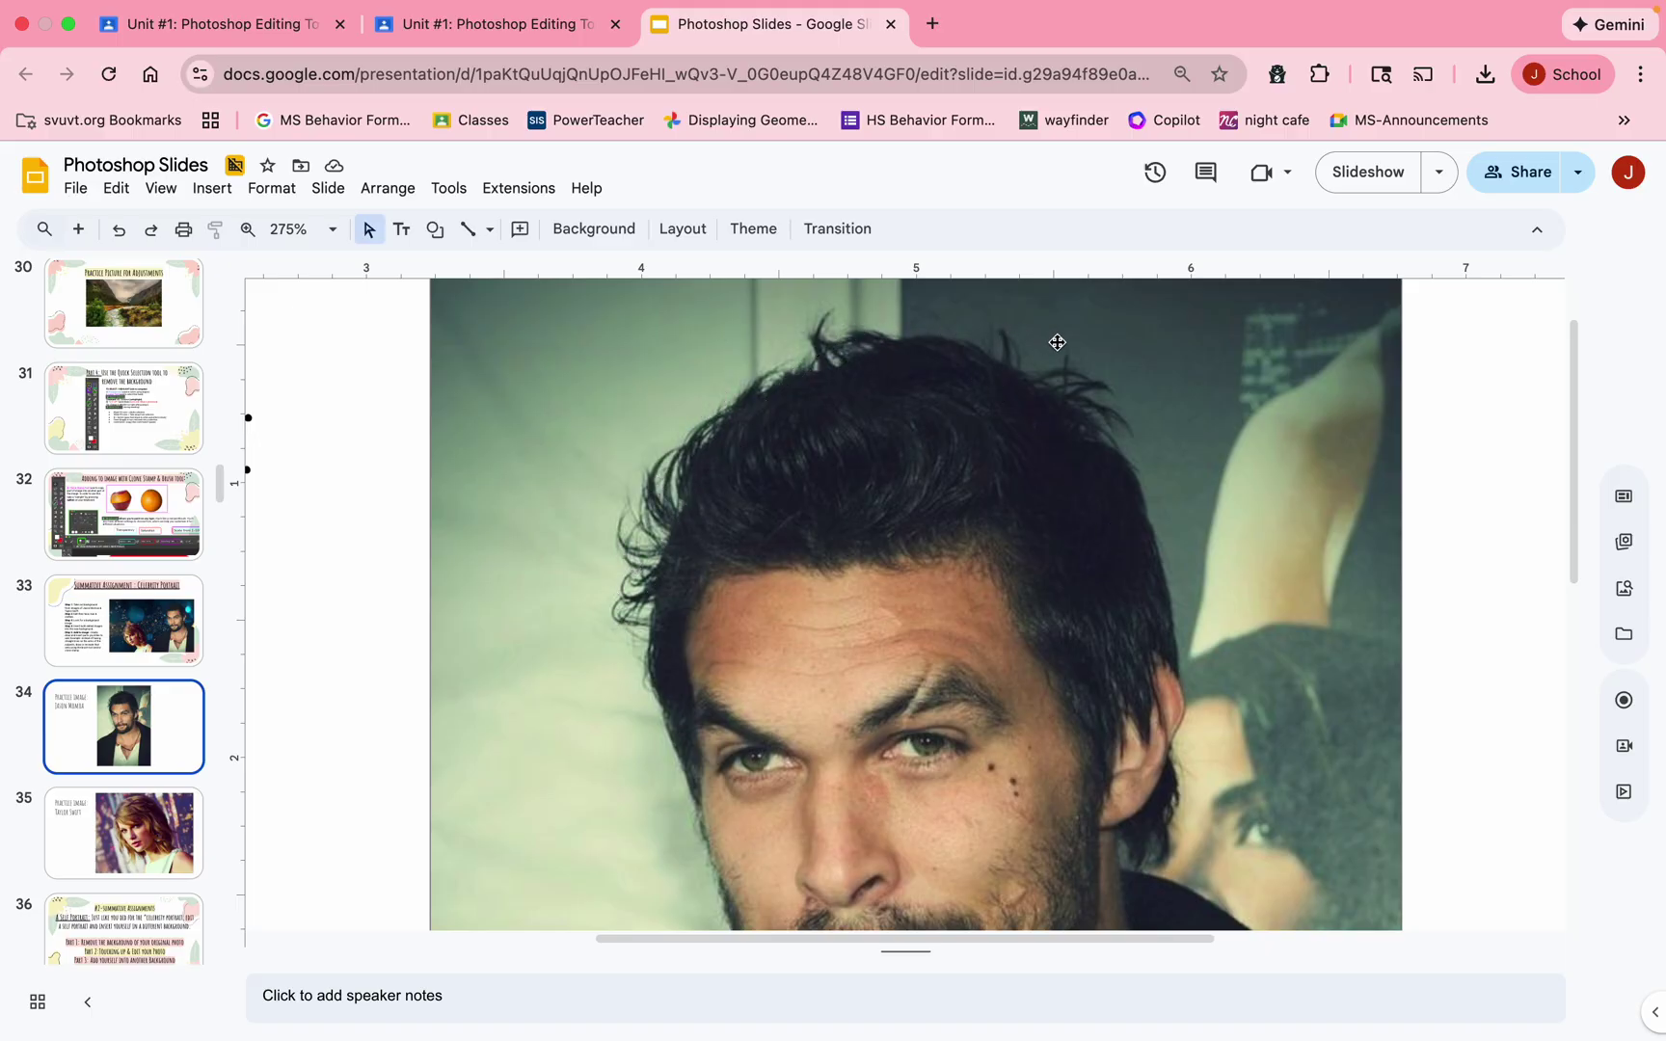
pyautogui.scroll(-15, 1114, 417)
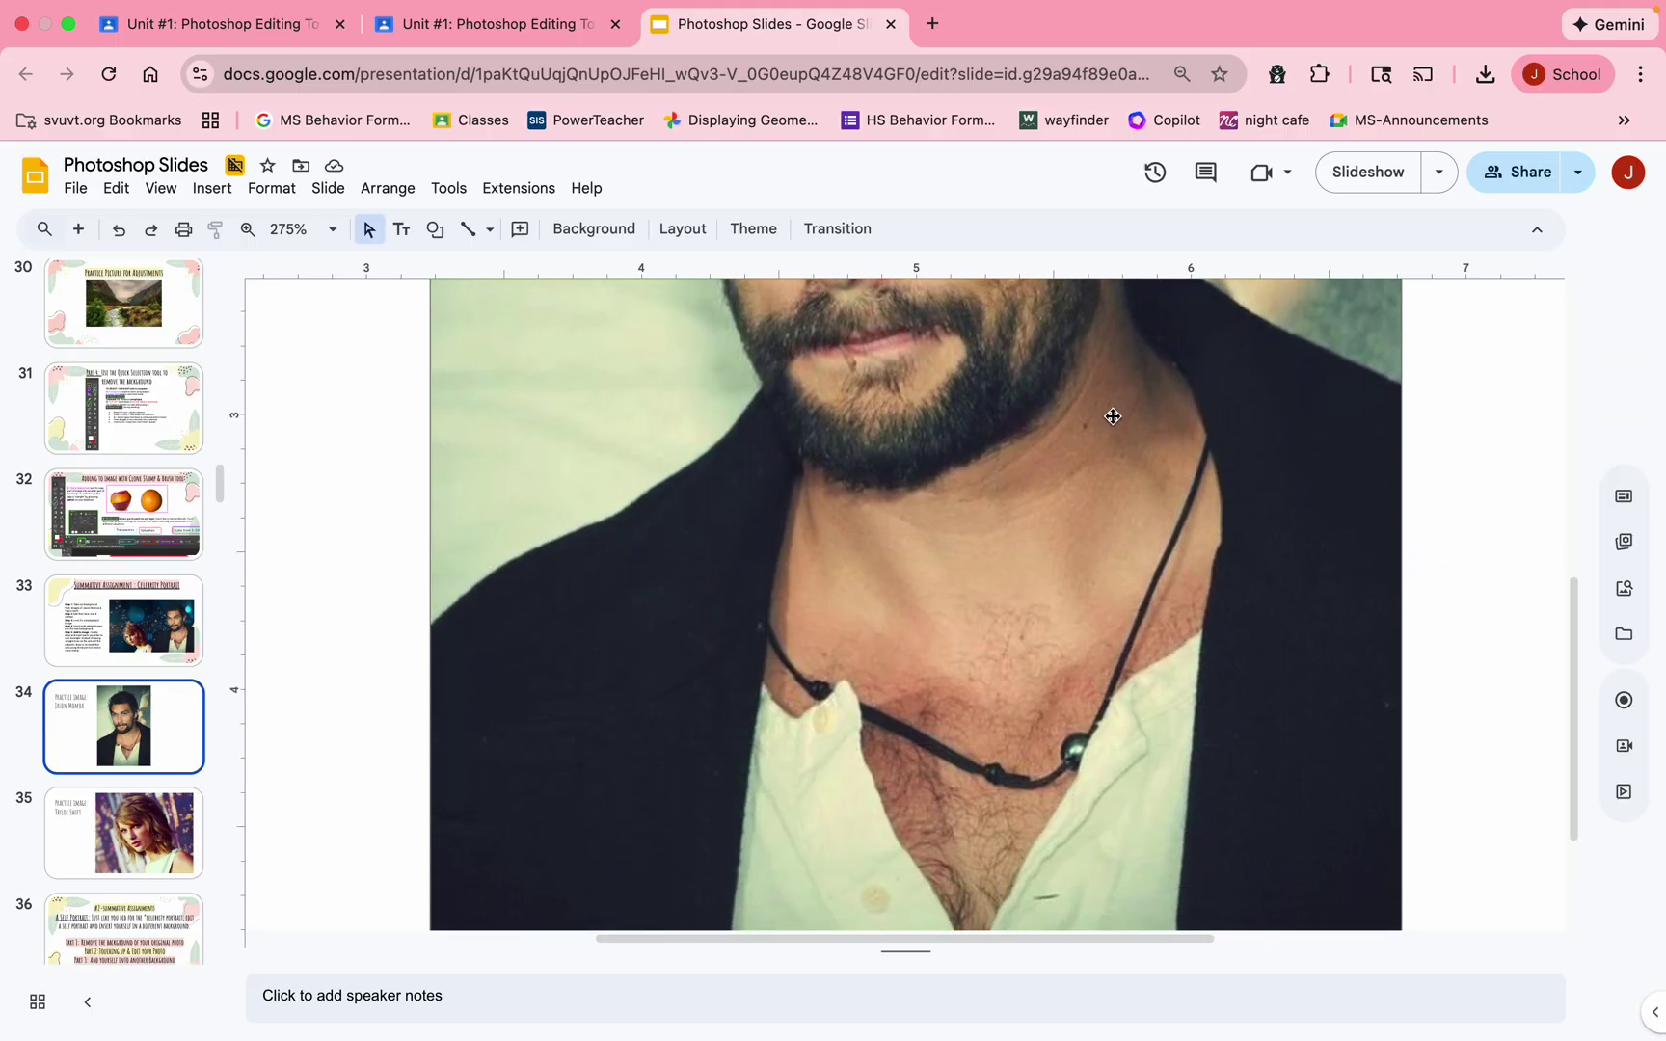
pyautogui.scroll(-8, 1114, 417)
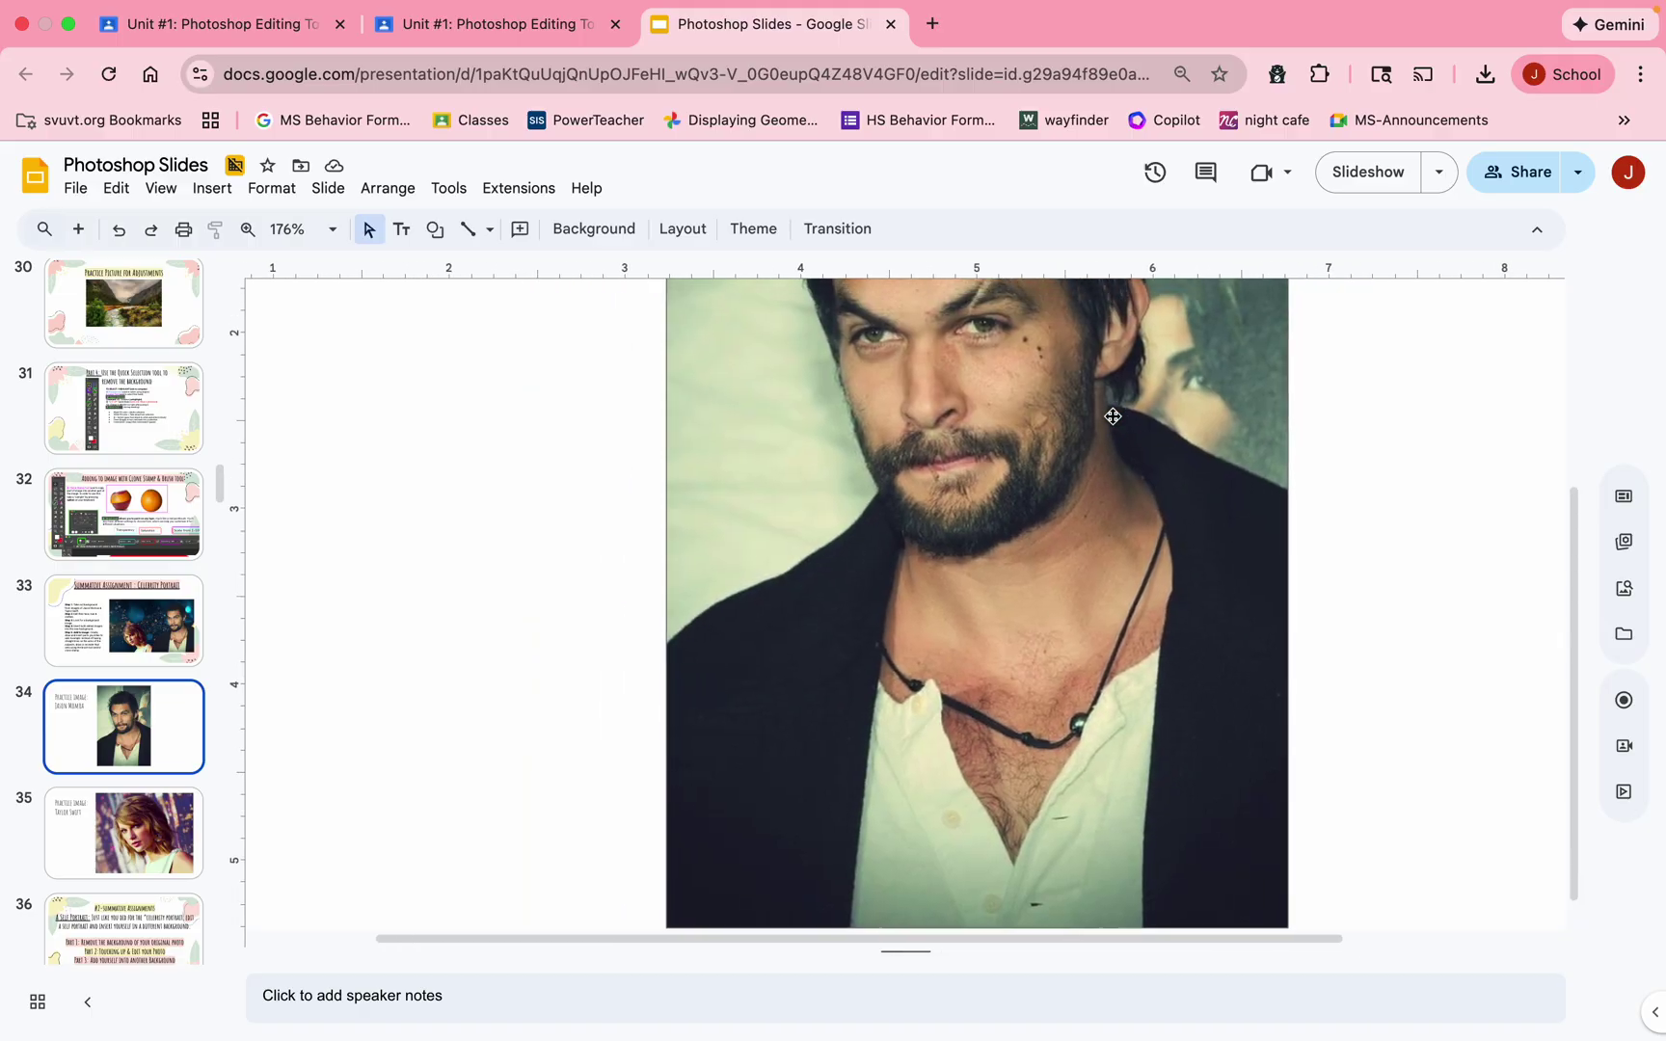
pyautogui.scroll(2, 1114, 417)
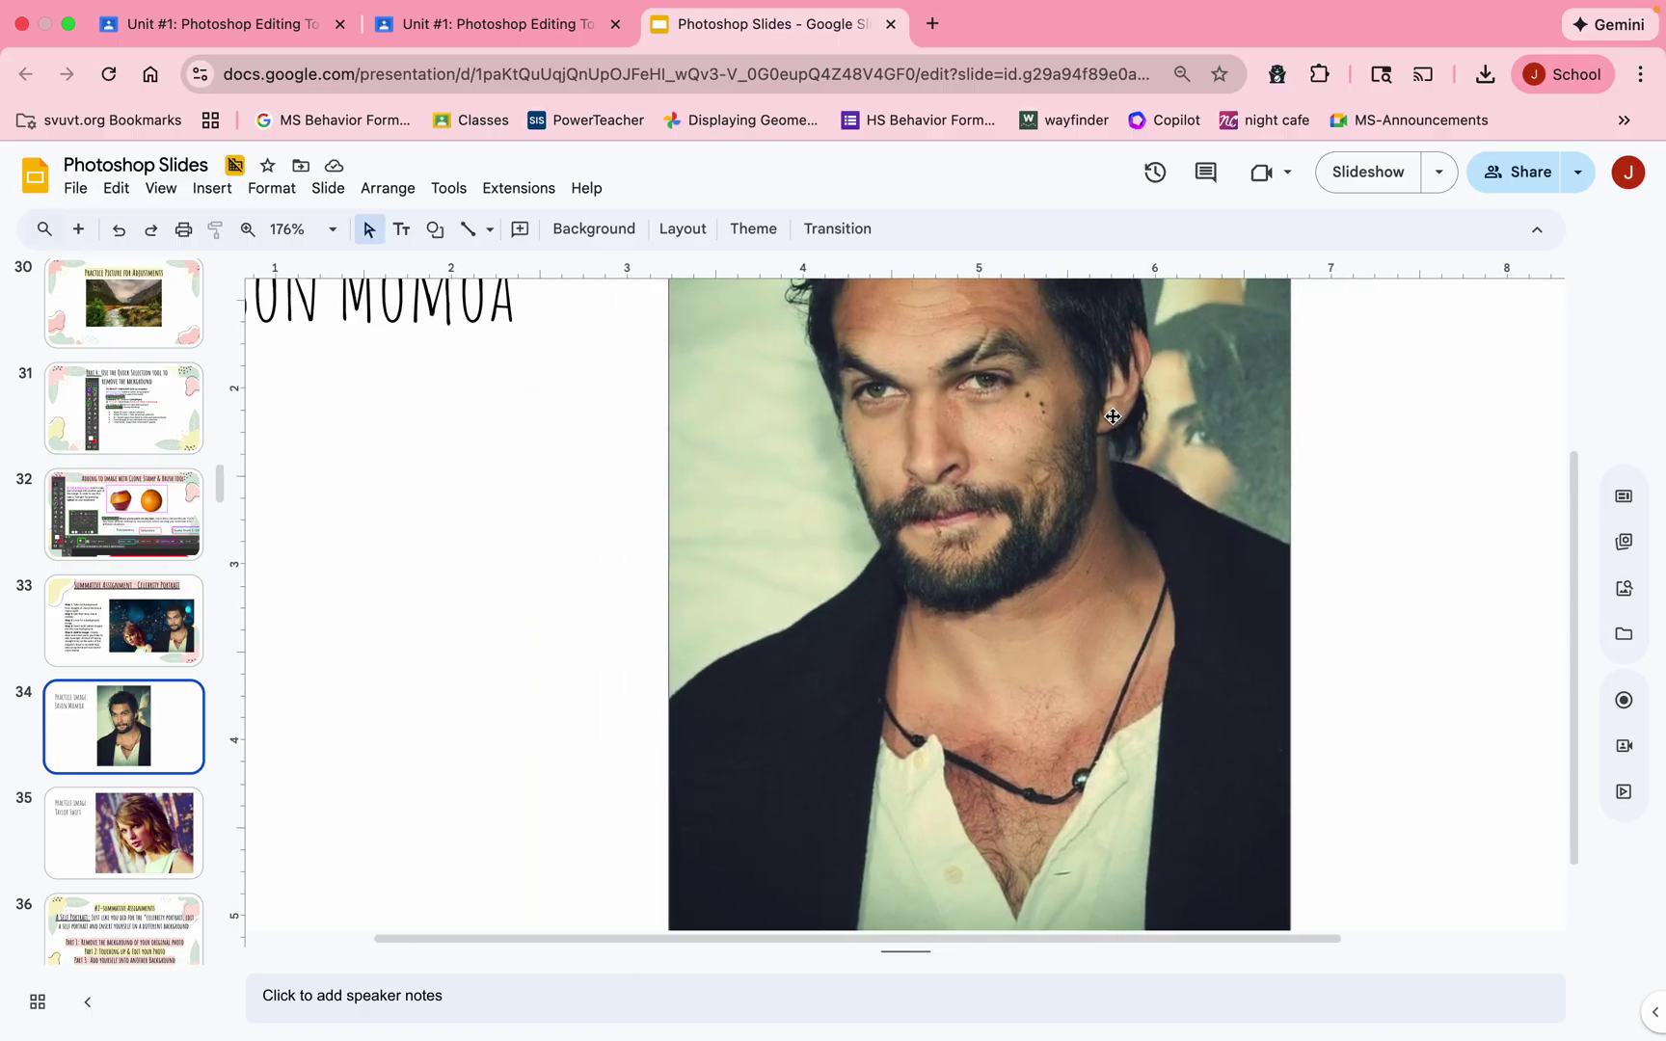
# Step: Review the sample composite and the five steps on the Celebrity Portrait assignment slide
pyautogui.click(145, 645)
pyautogui.hscroll(4, 1280, 633)
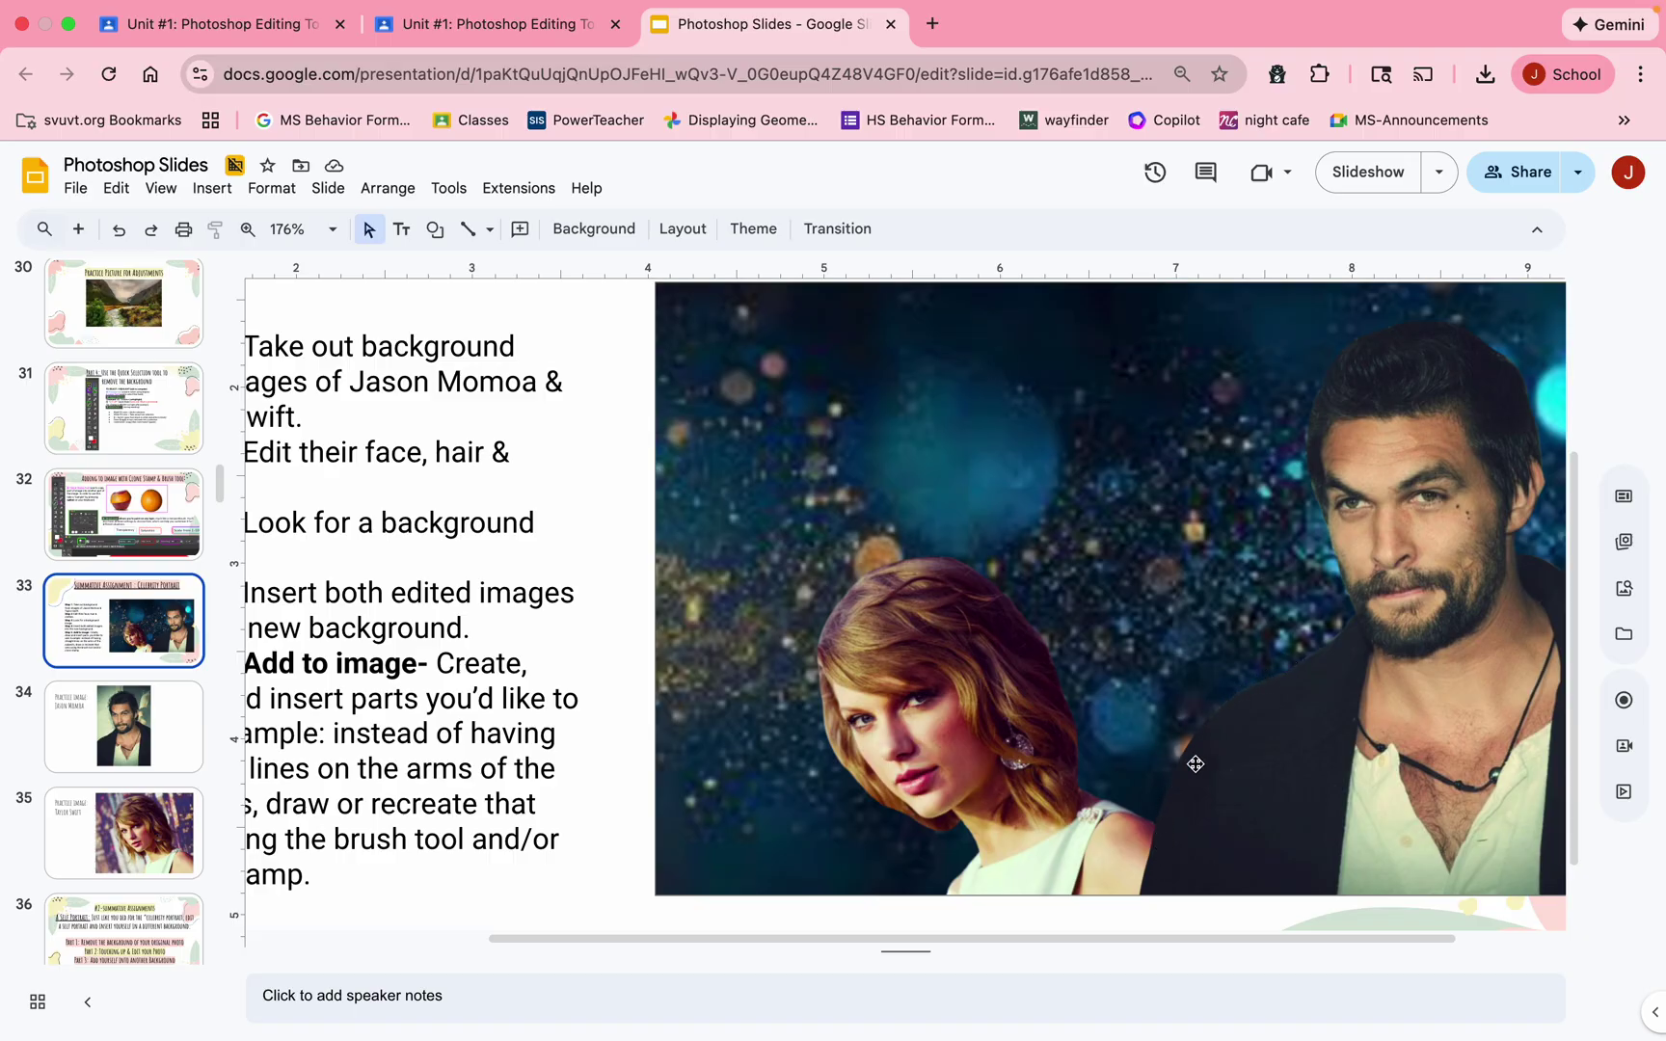
pyautogui.scroll(-3, 1196, 764)
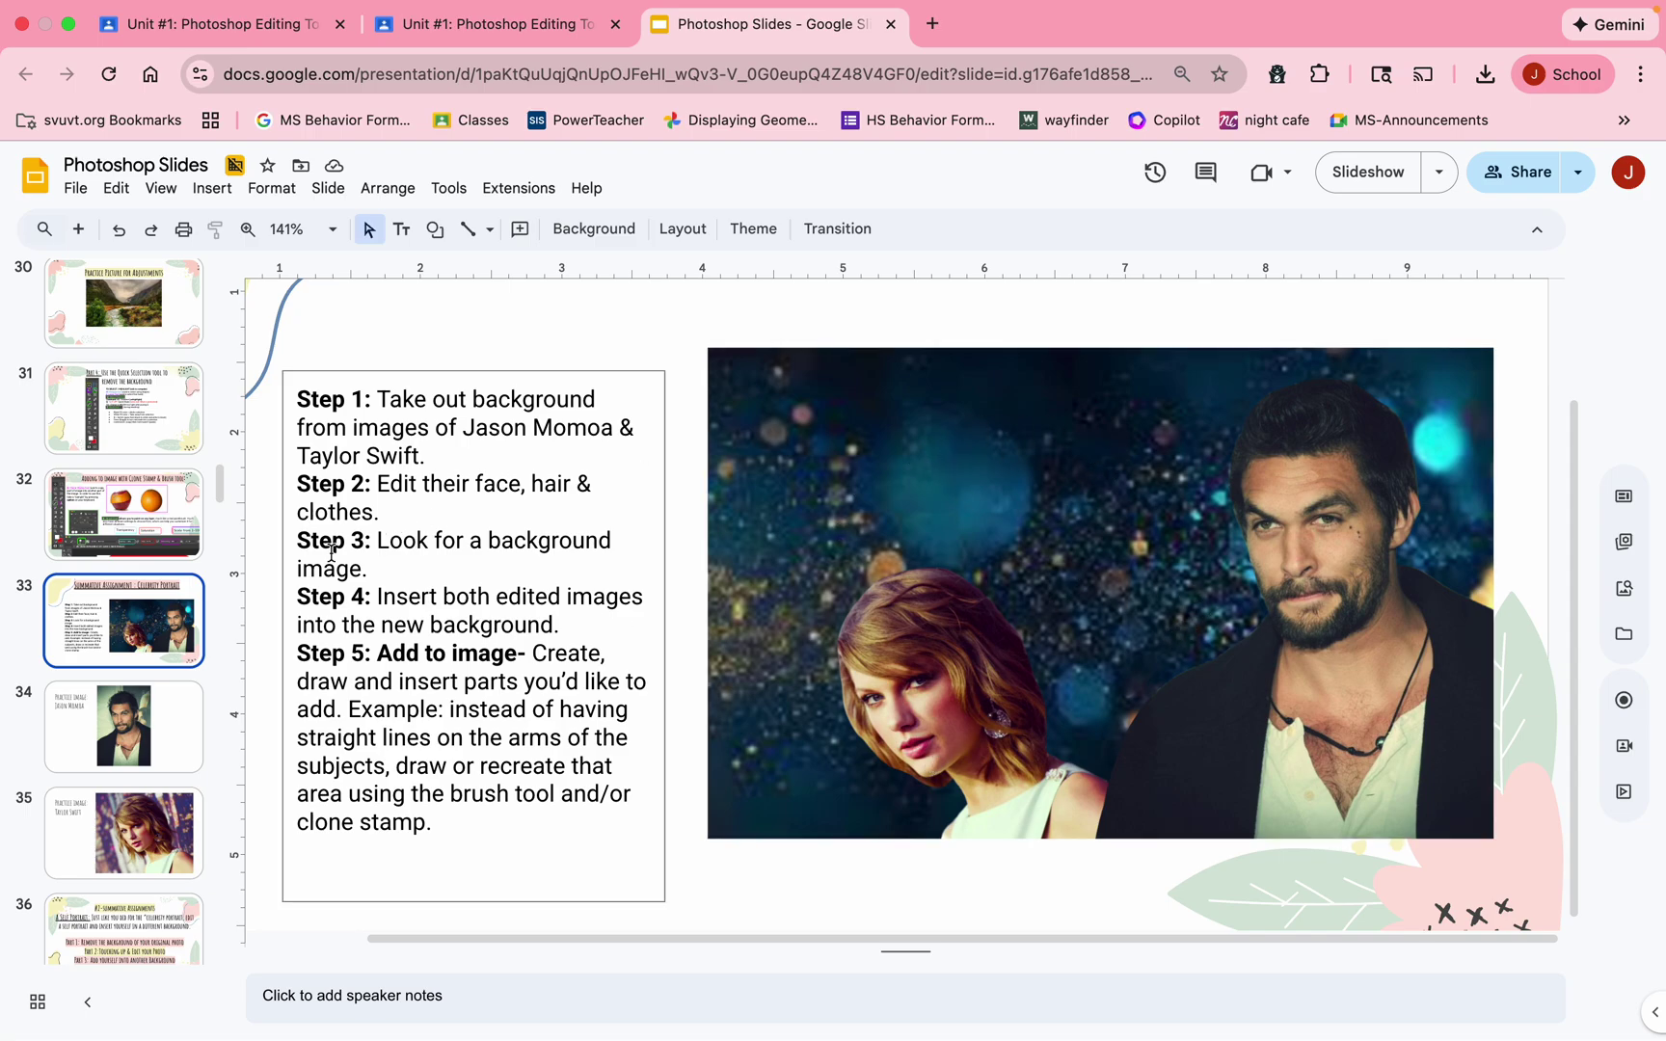
# Step: Take a screenshot of the entire Jason Momoa practice photo on slide 34, cropped to the picture's edges
pyautogui.click(120, 738)
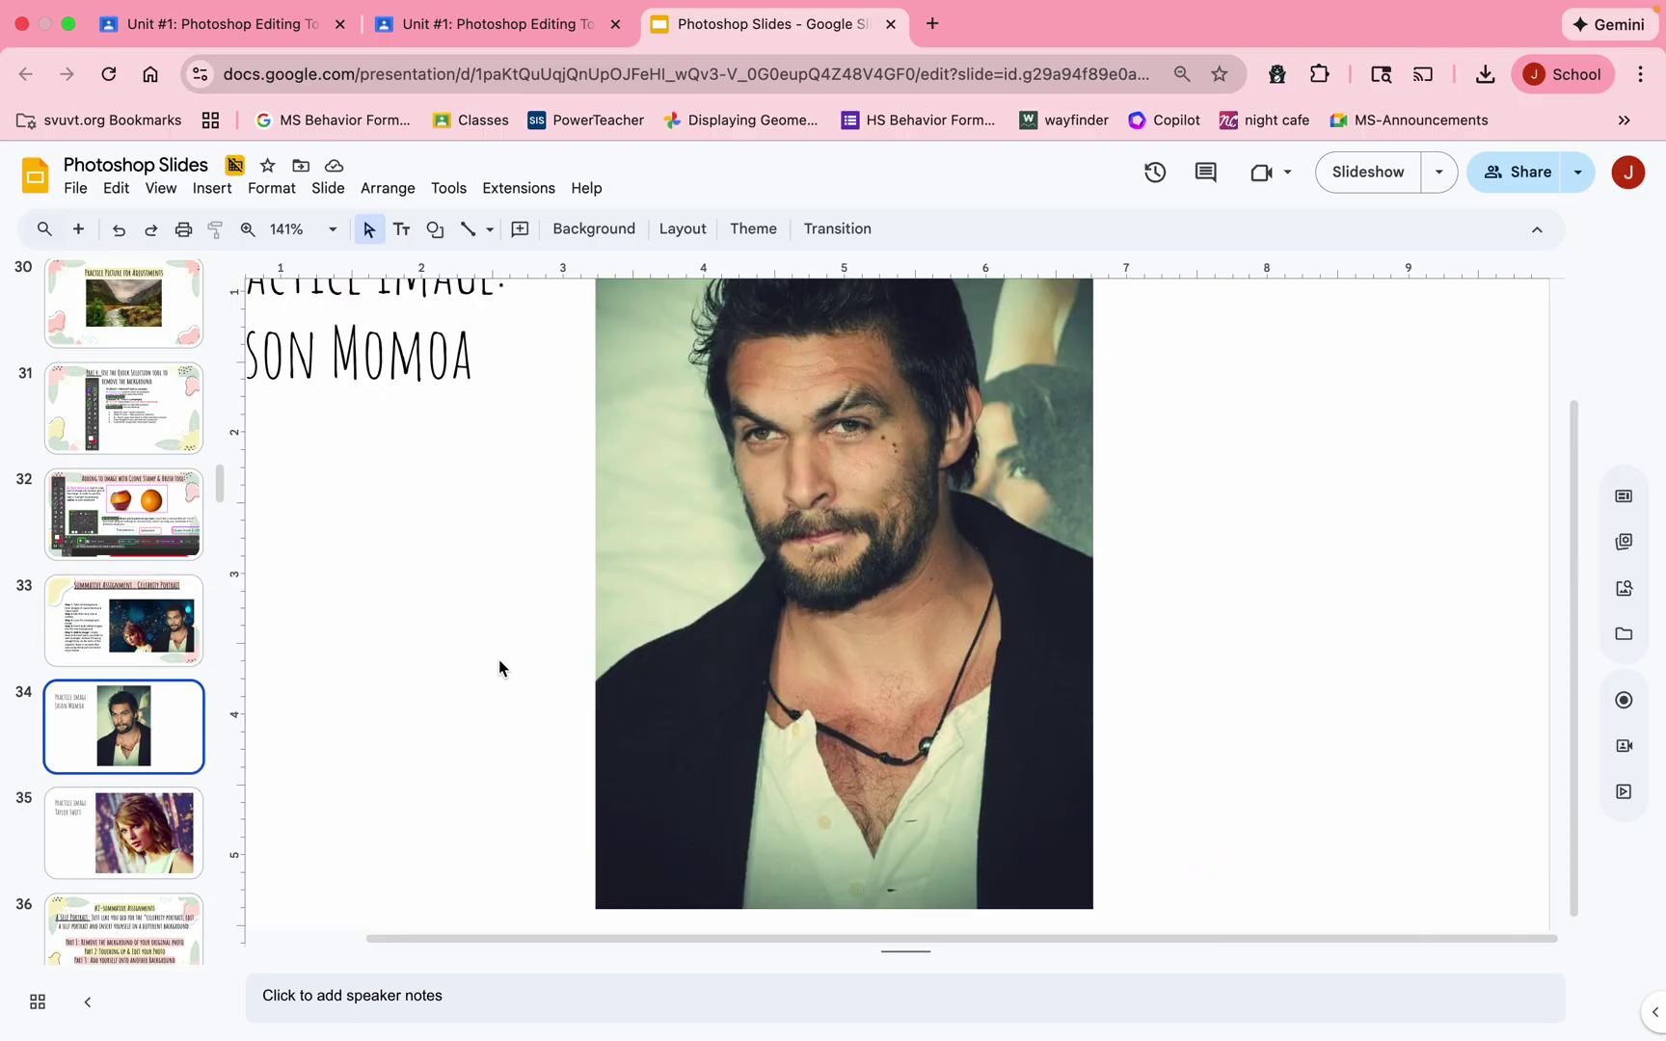
pyautogui.scroll(2, 498, 660)
pyautogui.scroll(-2, 498, 660)
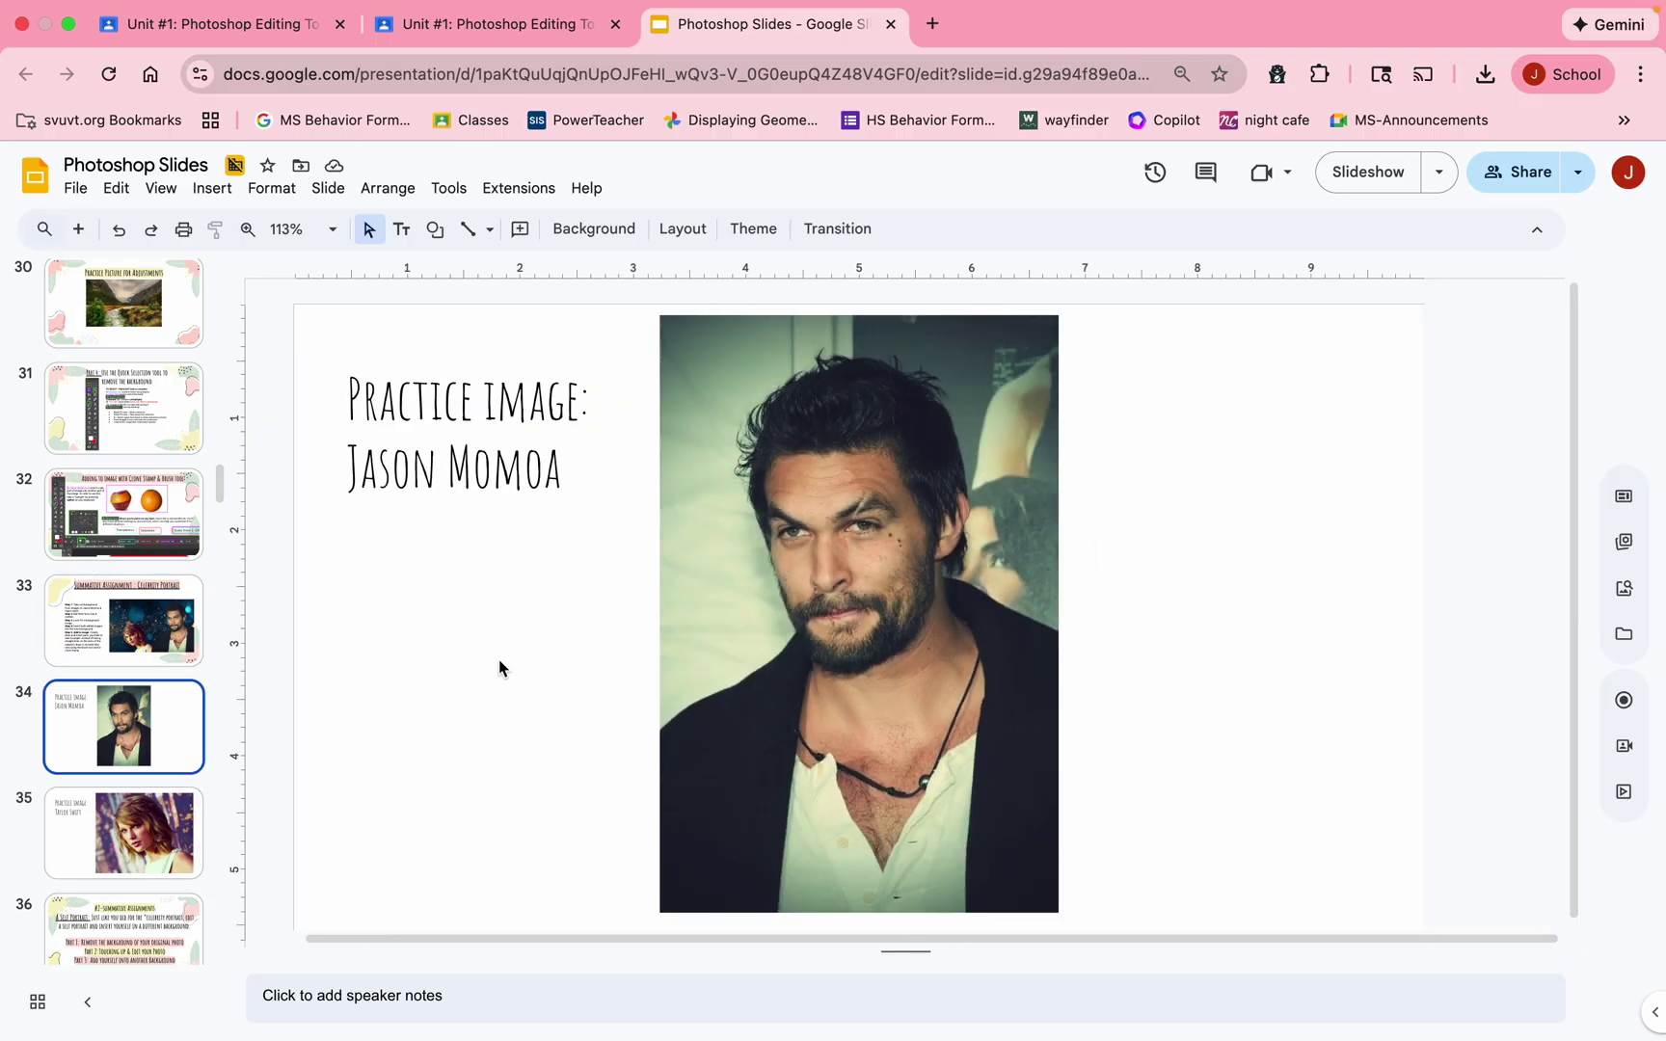
pyautogui.press('super+shift+4')
pyautogui.moveTo(662, 313); pyautogui.dragTo(1057, 913)
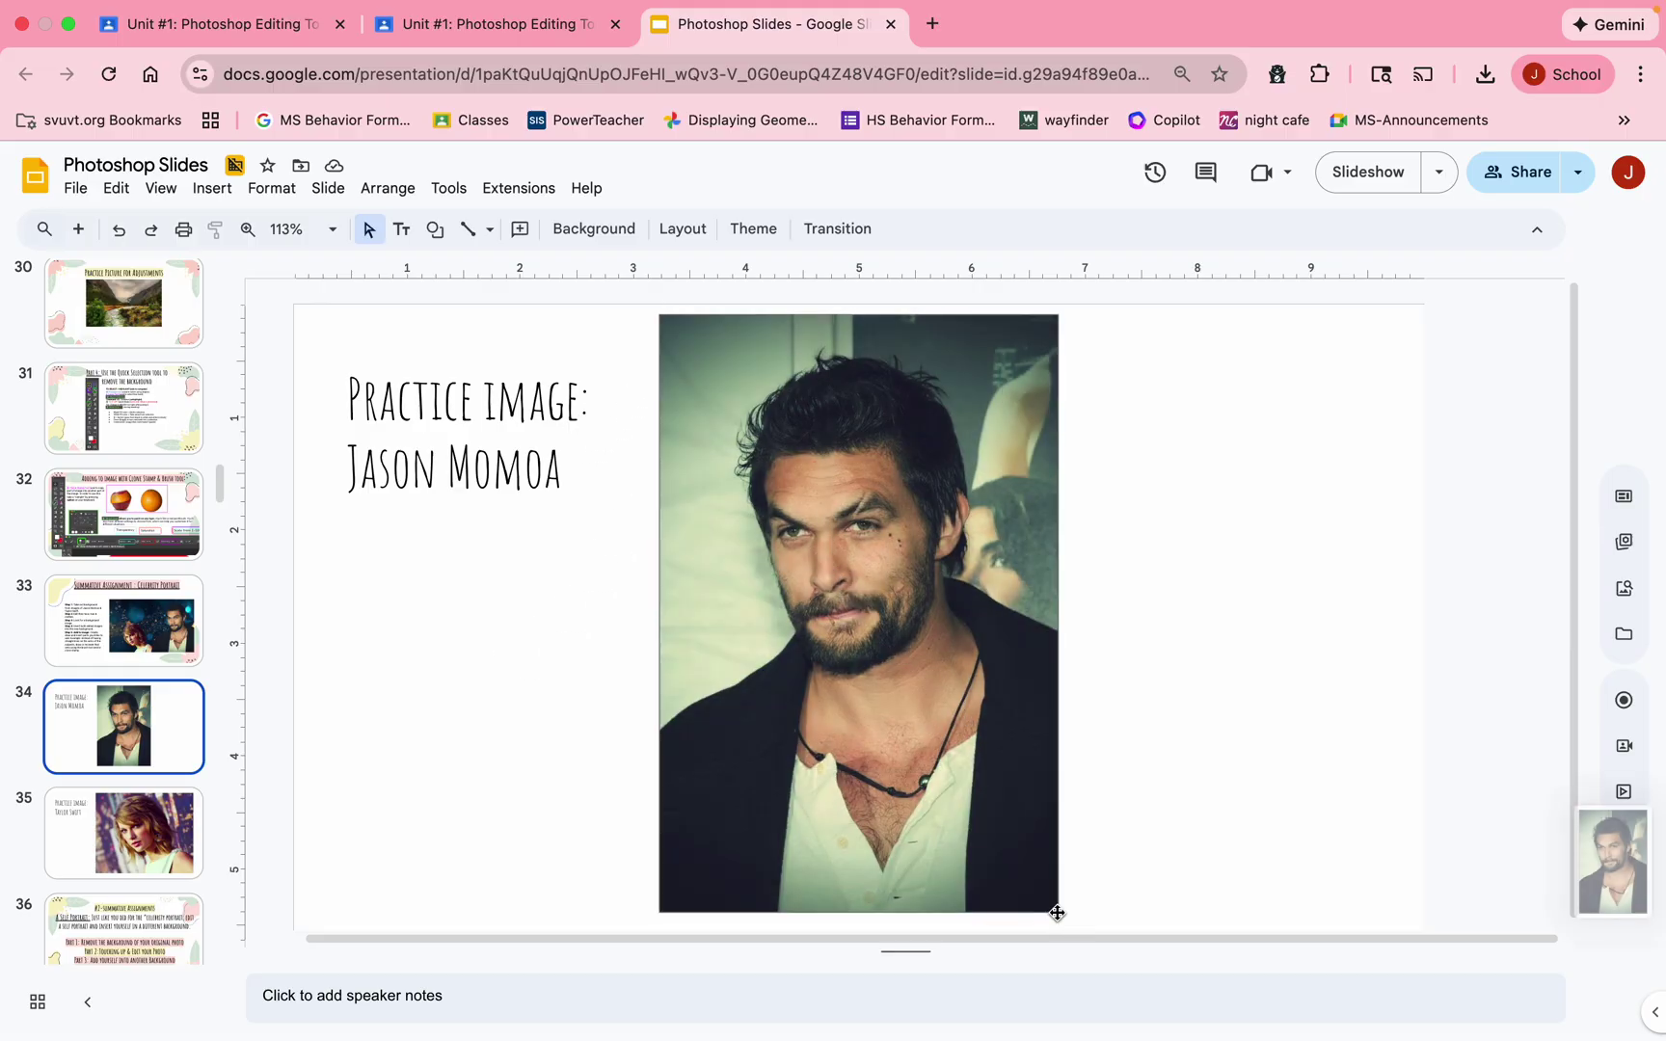
# Step: Take a screenshot of the Taylor Swift practice photo on slide 35
pyautogui.click(123, 824)
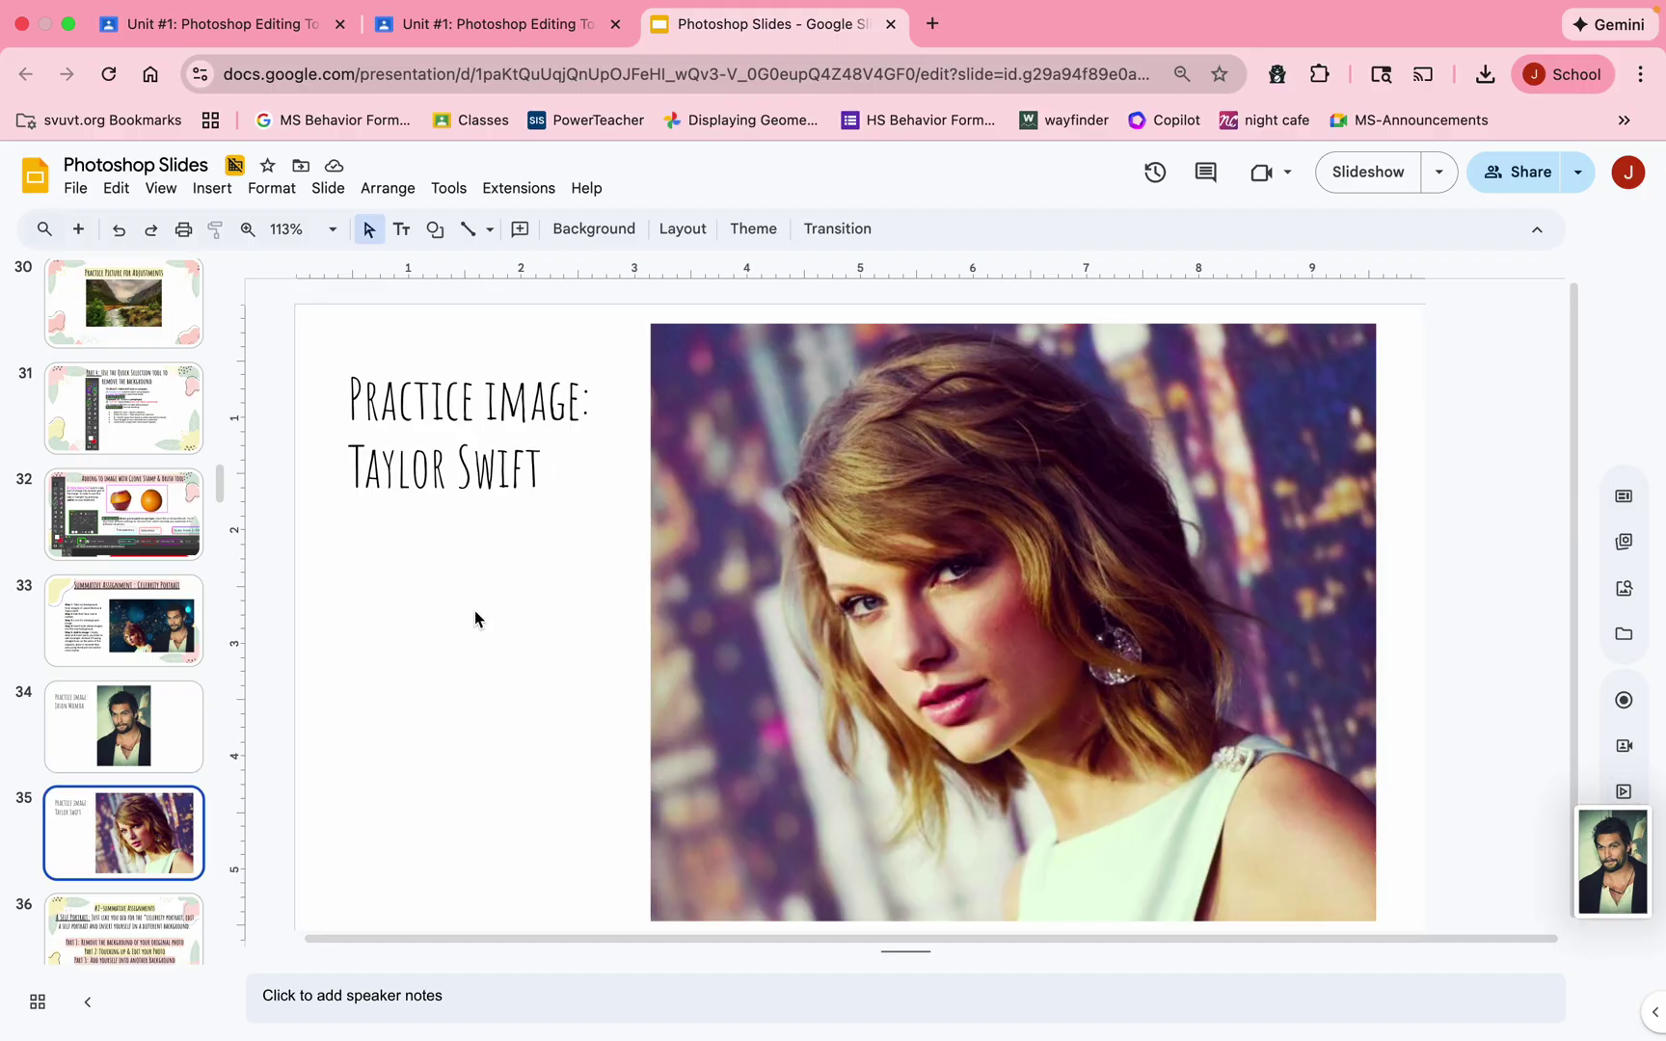
pyautogui.press('super+shift+4')
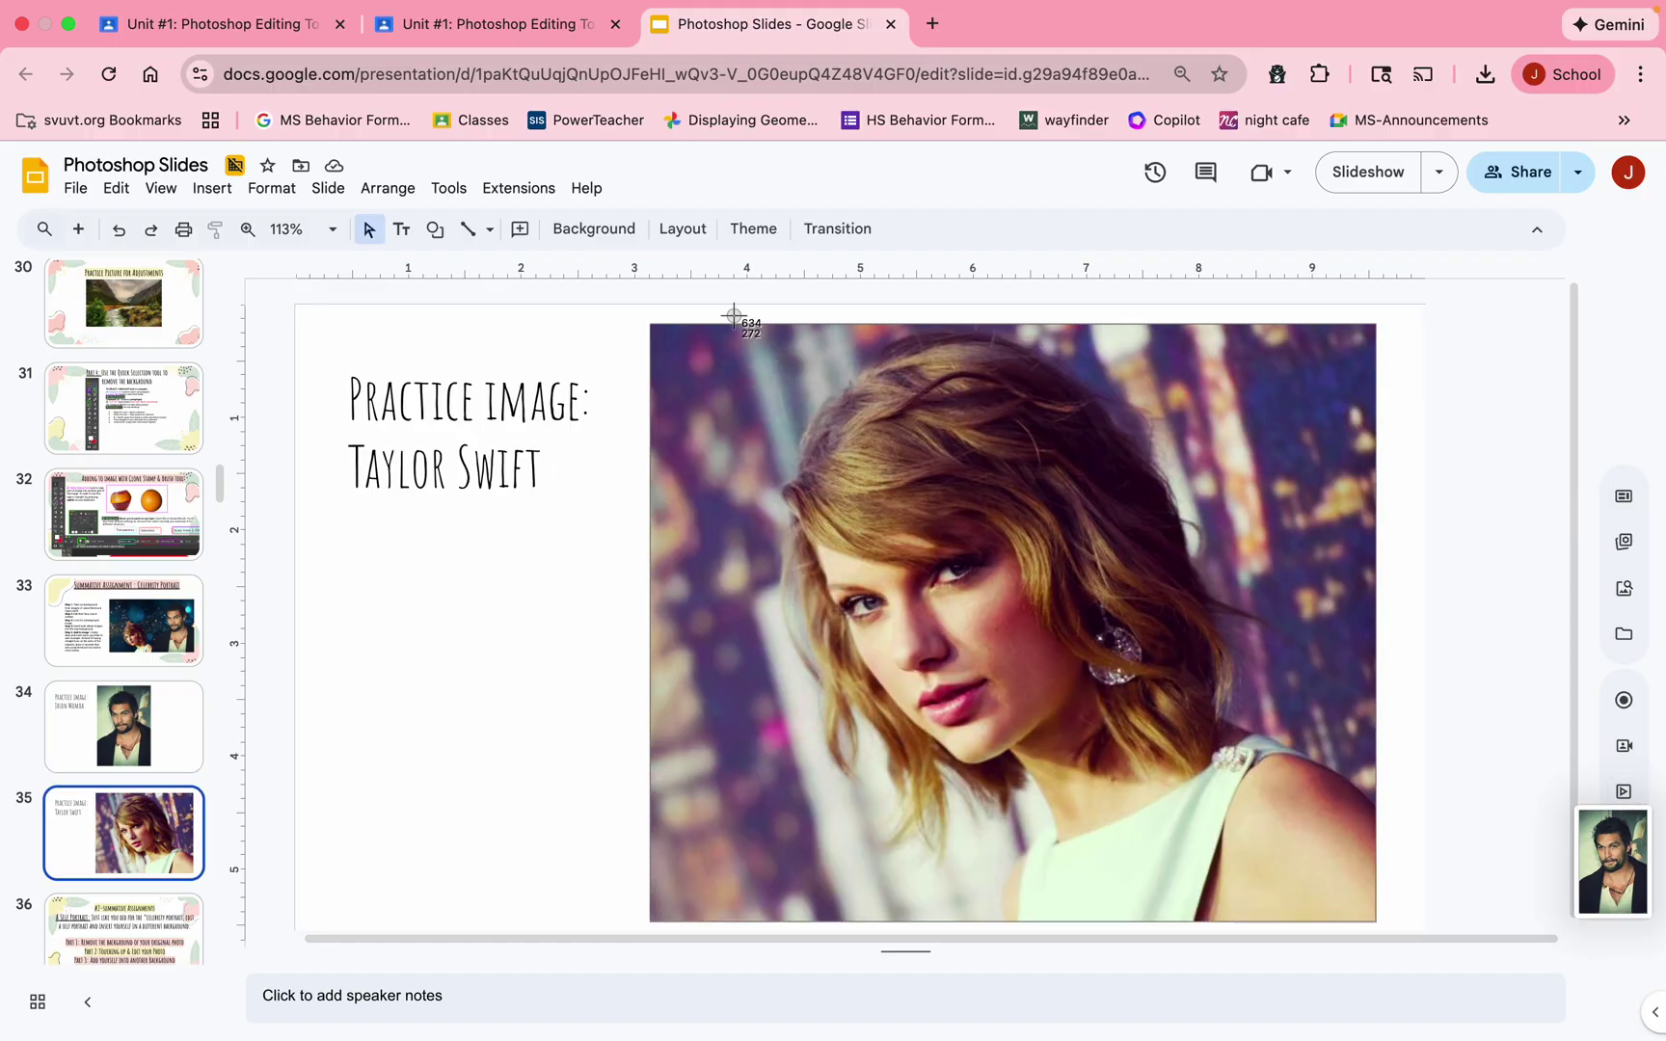
pyautogui.moveTo(744, 326); pyautogui.dragTo(1376, 920)
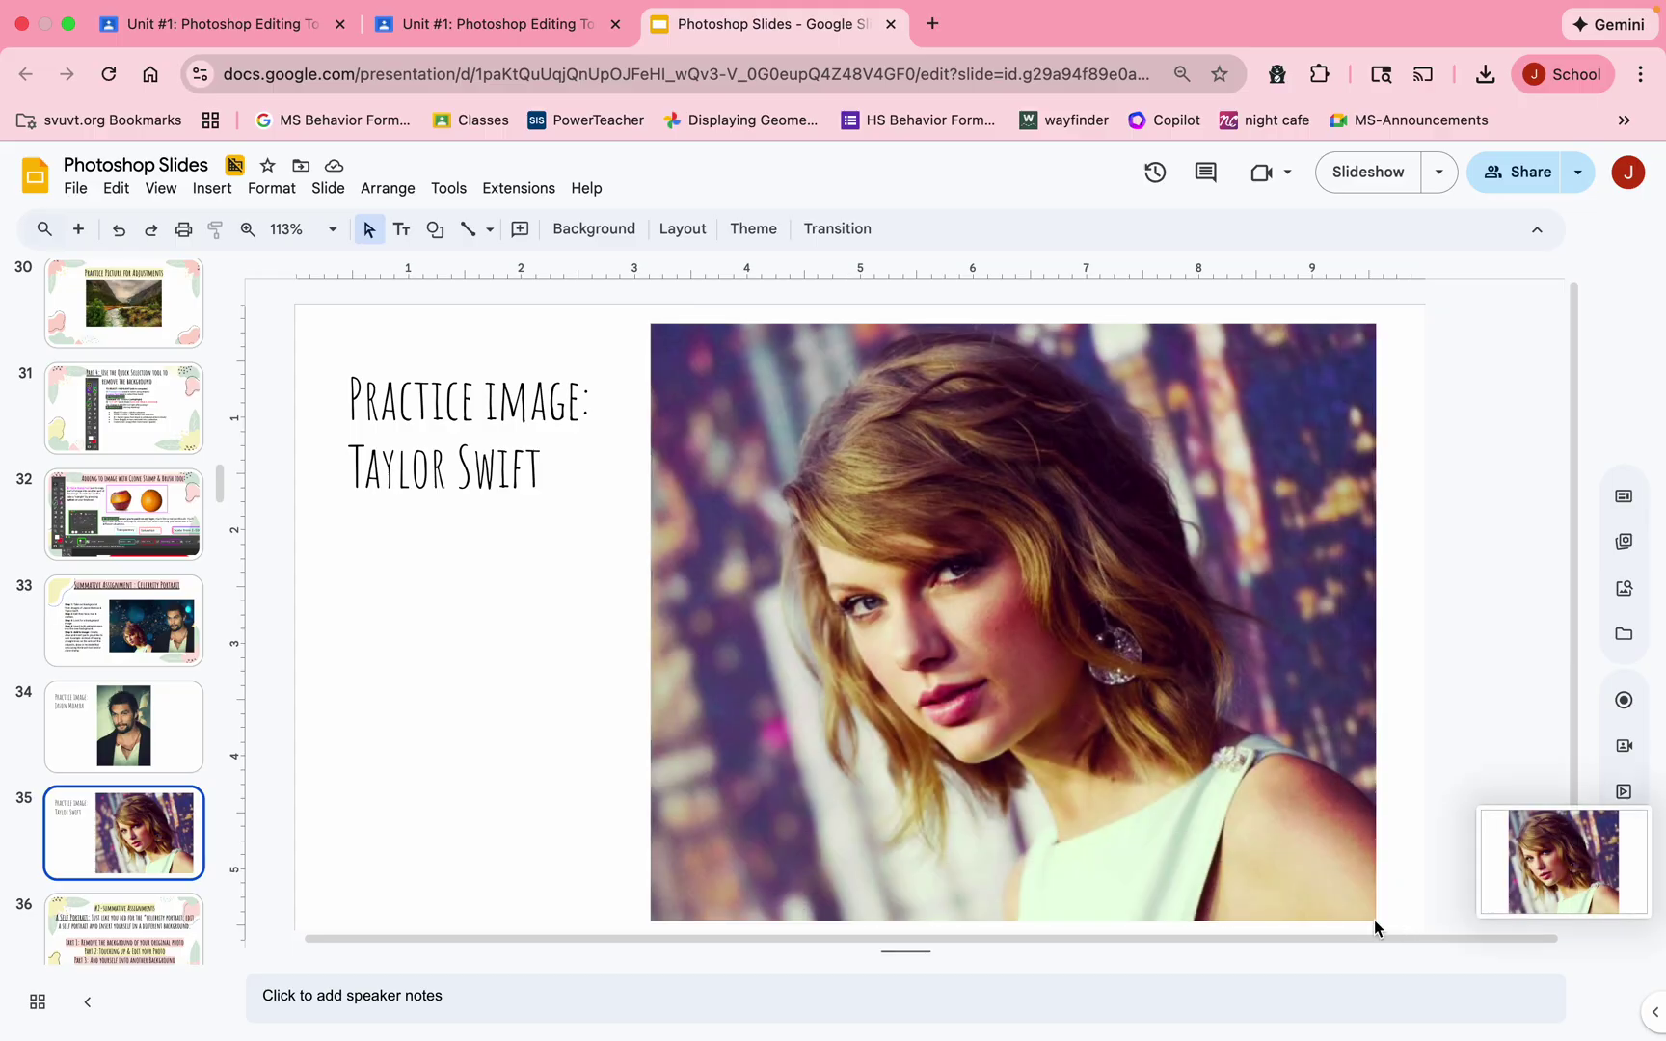
pyautogui.click(162, 933)
pyautogui.click(166, 797)
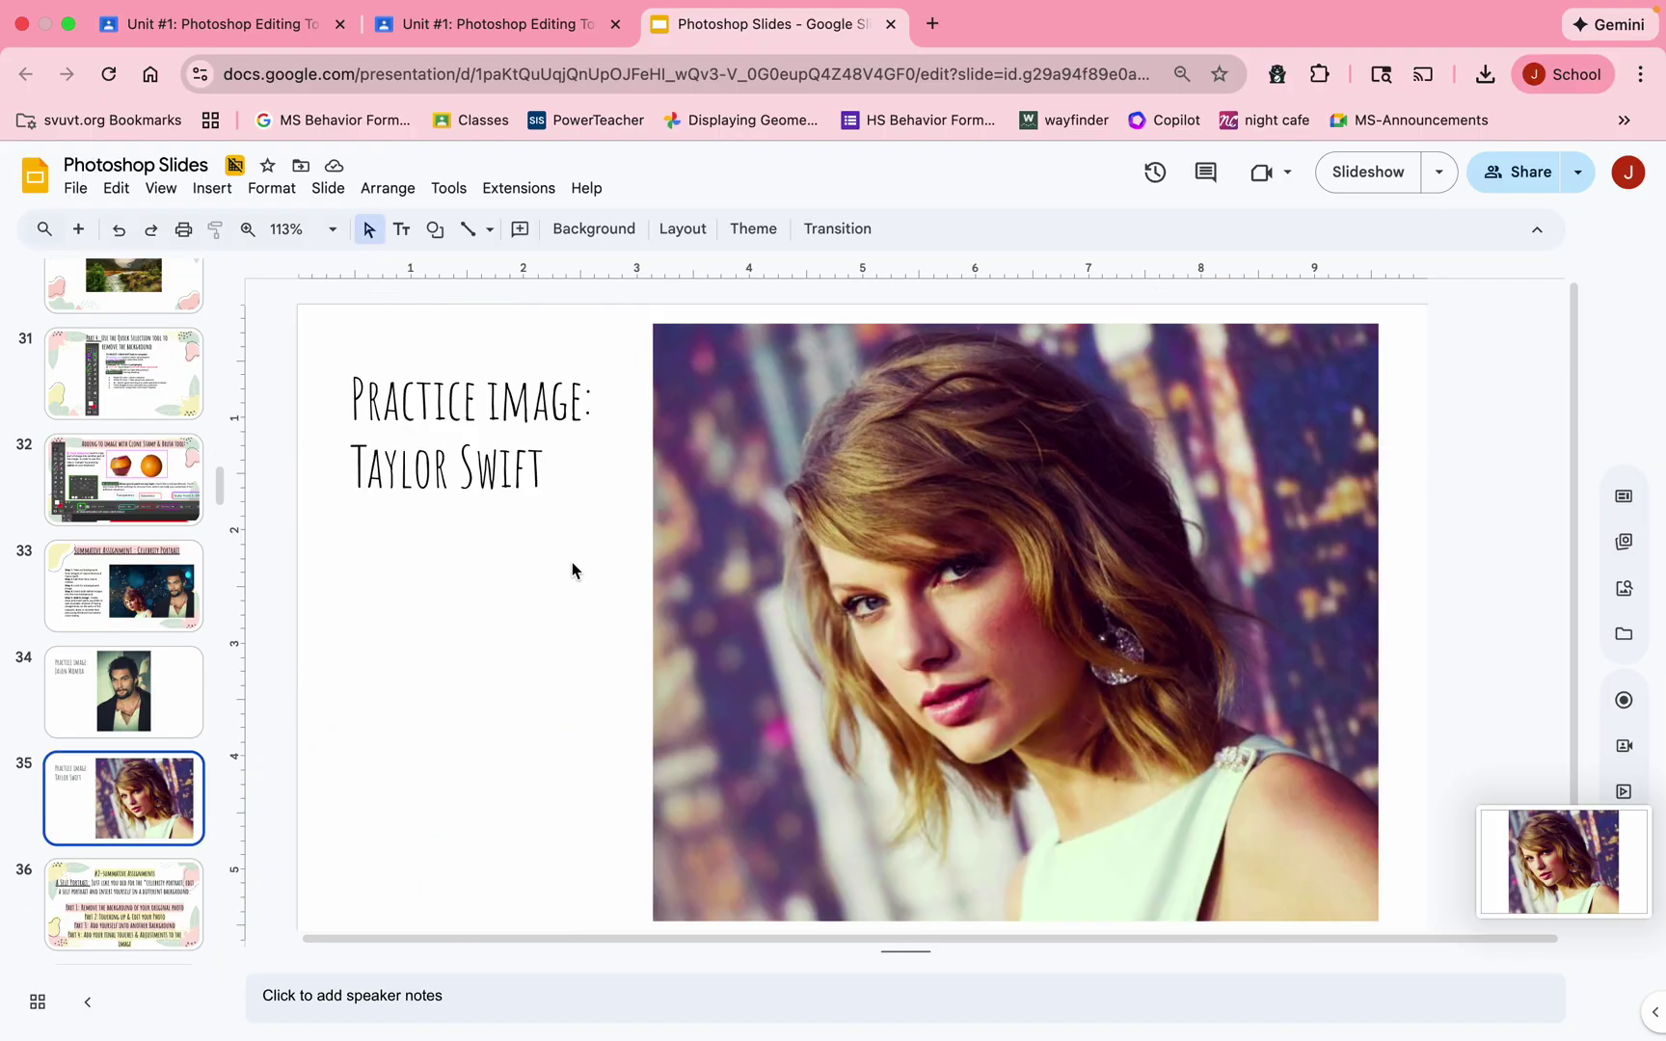
# Step: Switch to Photoshop and open the Jason Momoa image, Screenshot 2026-02-05 at 11.11.11 AM, from the recent files
pyautogui.moveTo(751, 1008)
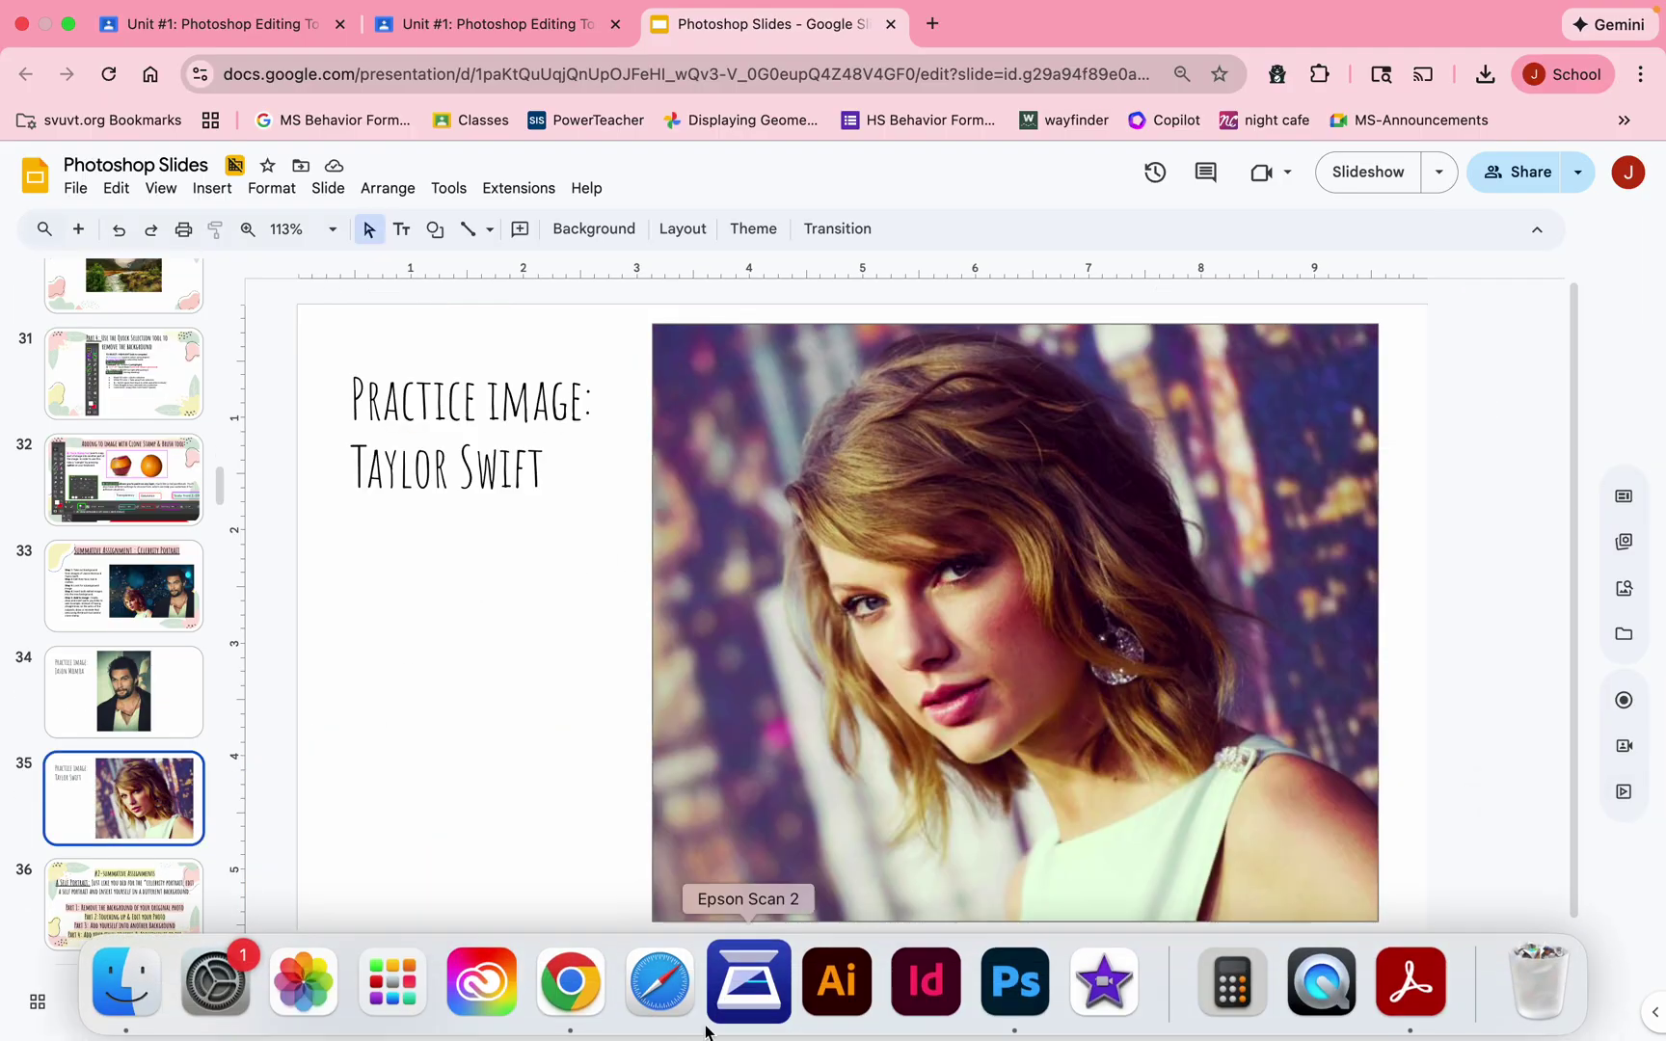
pyautogui.click(1034, 1006)
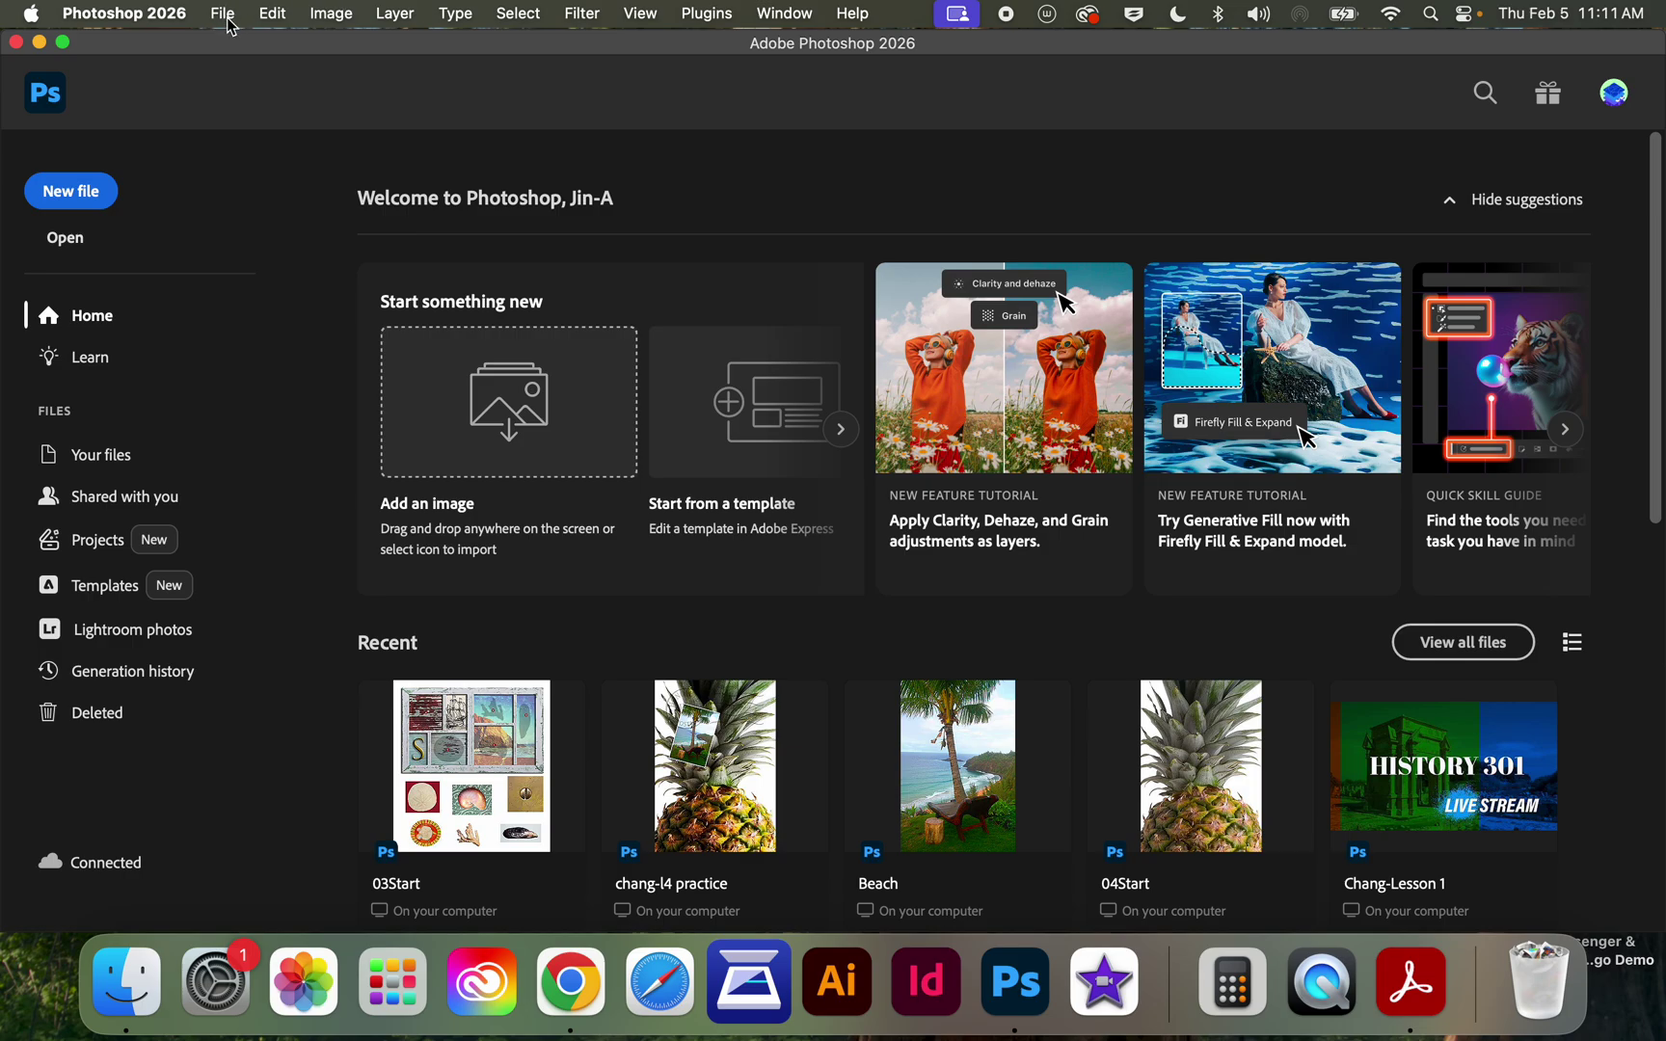
pyautogui.click(225, 14)
pyautogui.click(242, 68)
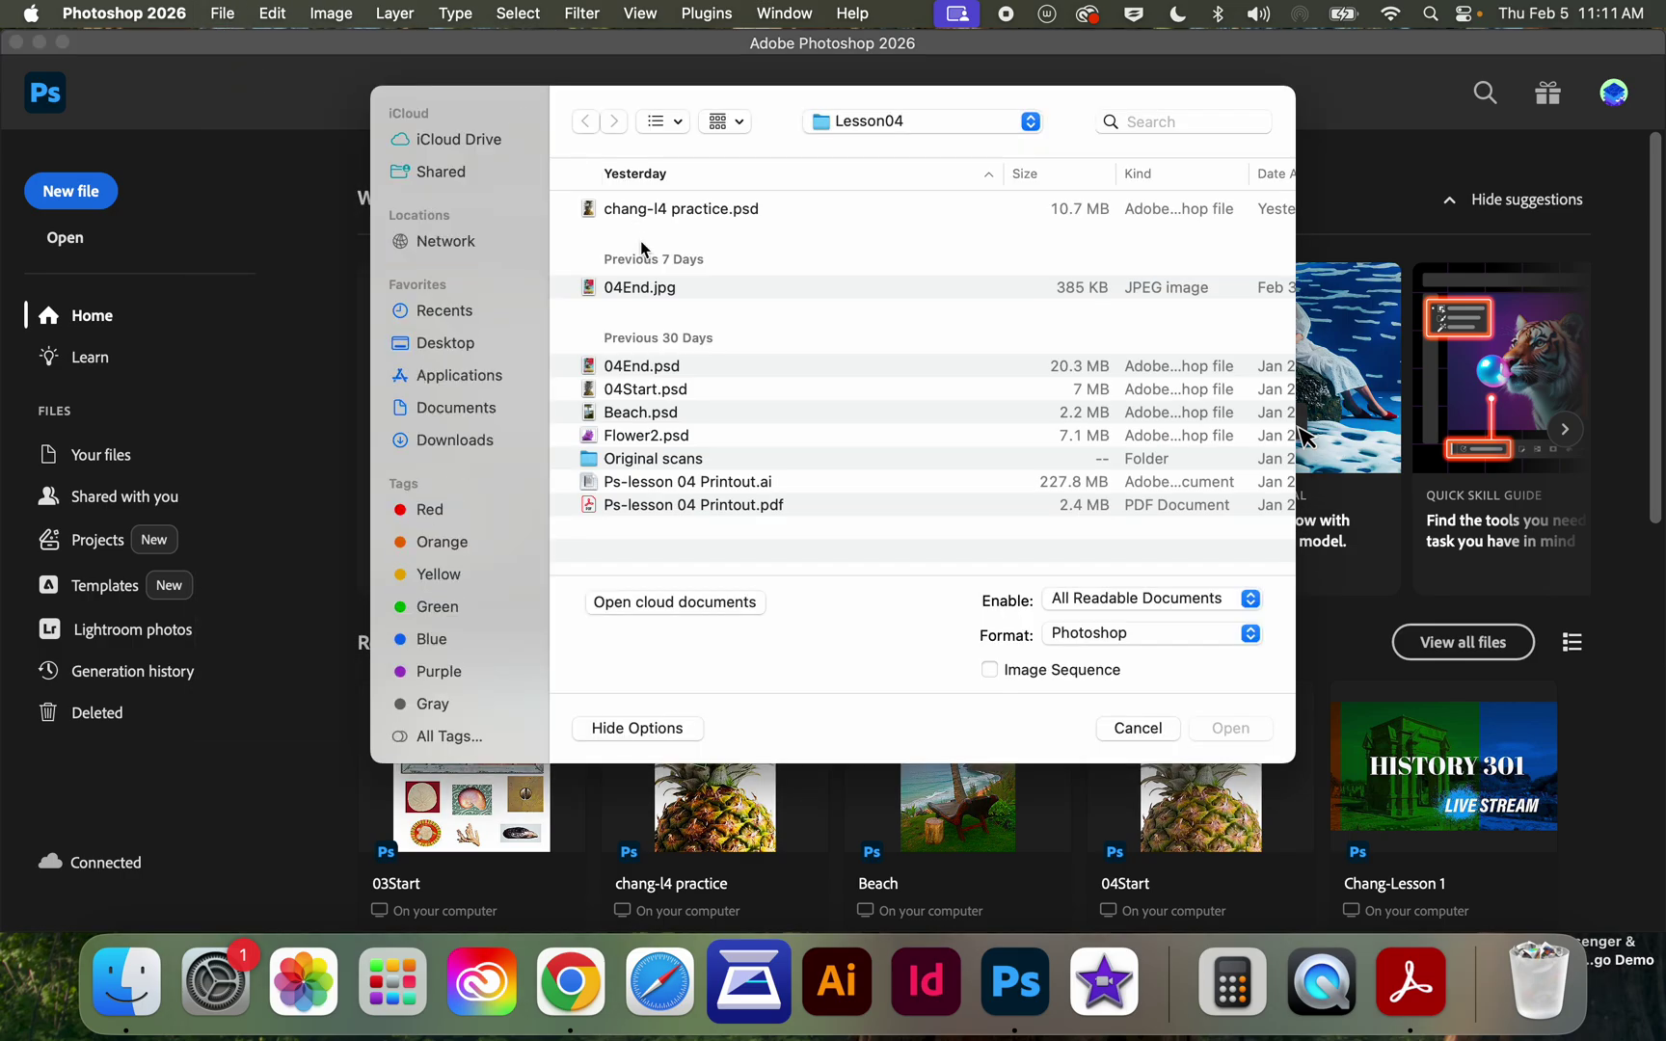
pyautogui.click(449, 313)
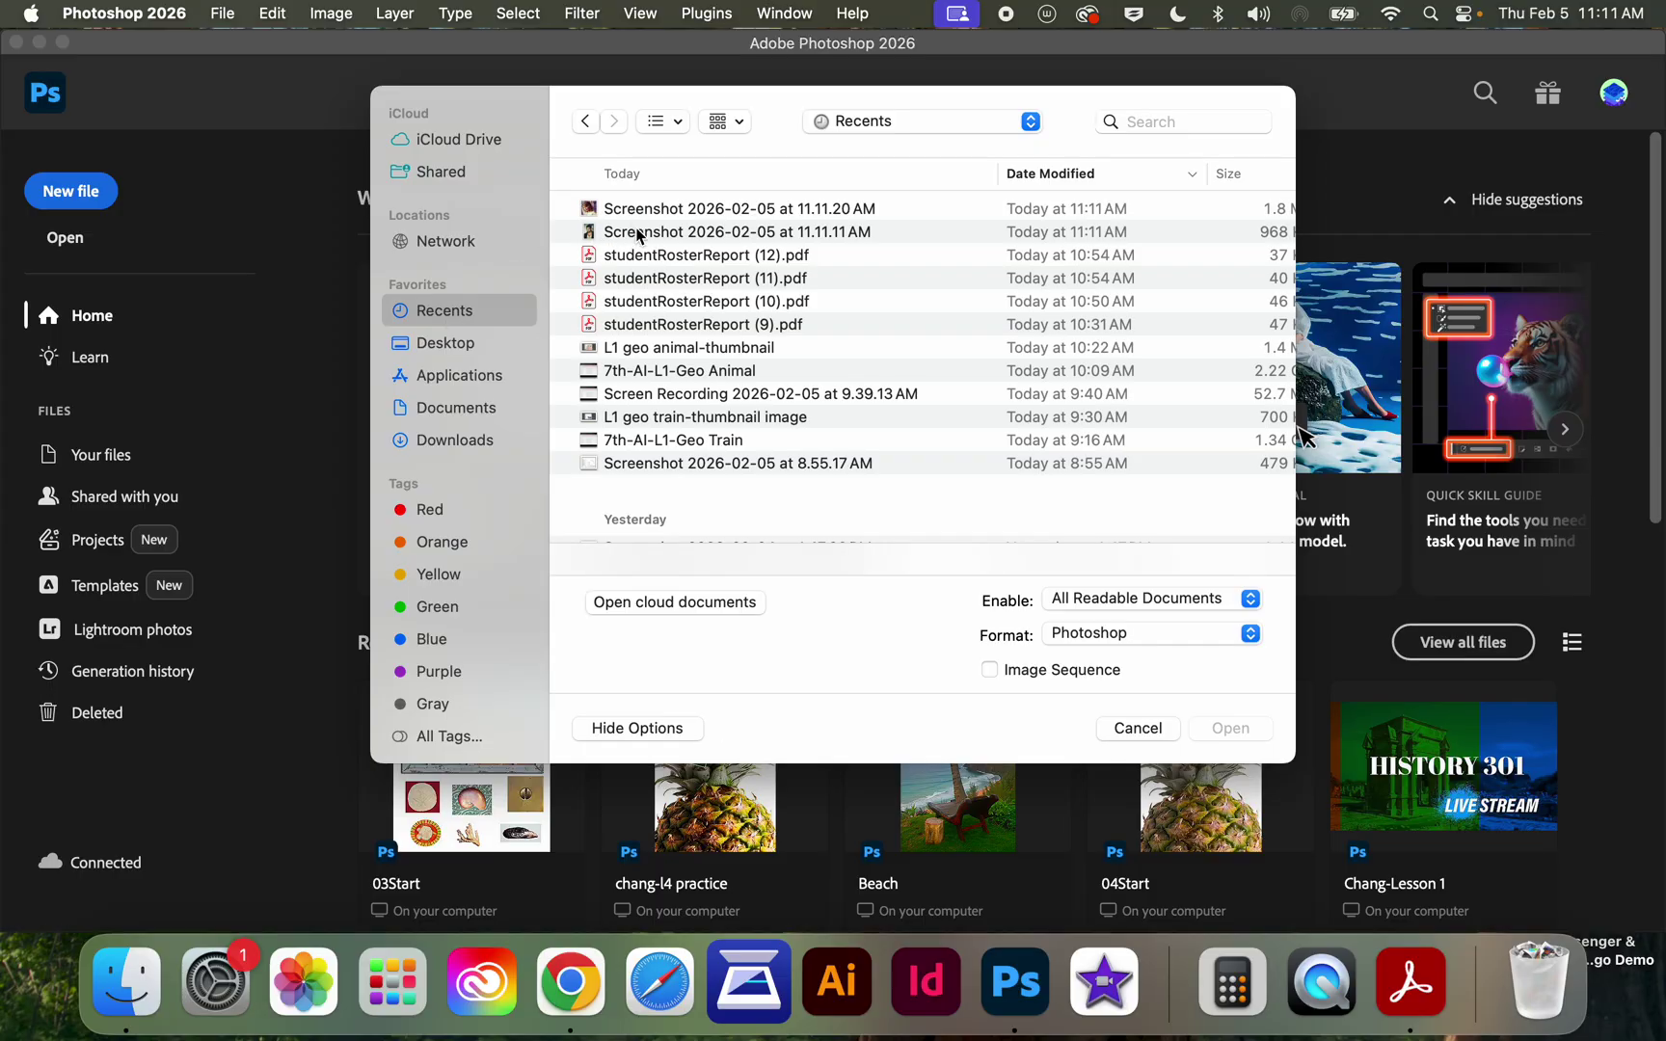
pyautogui.click(645, 229)
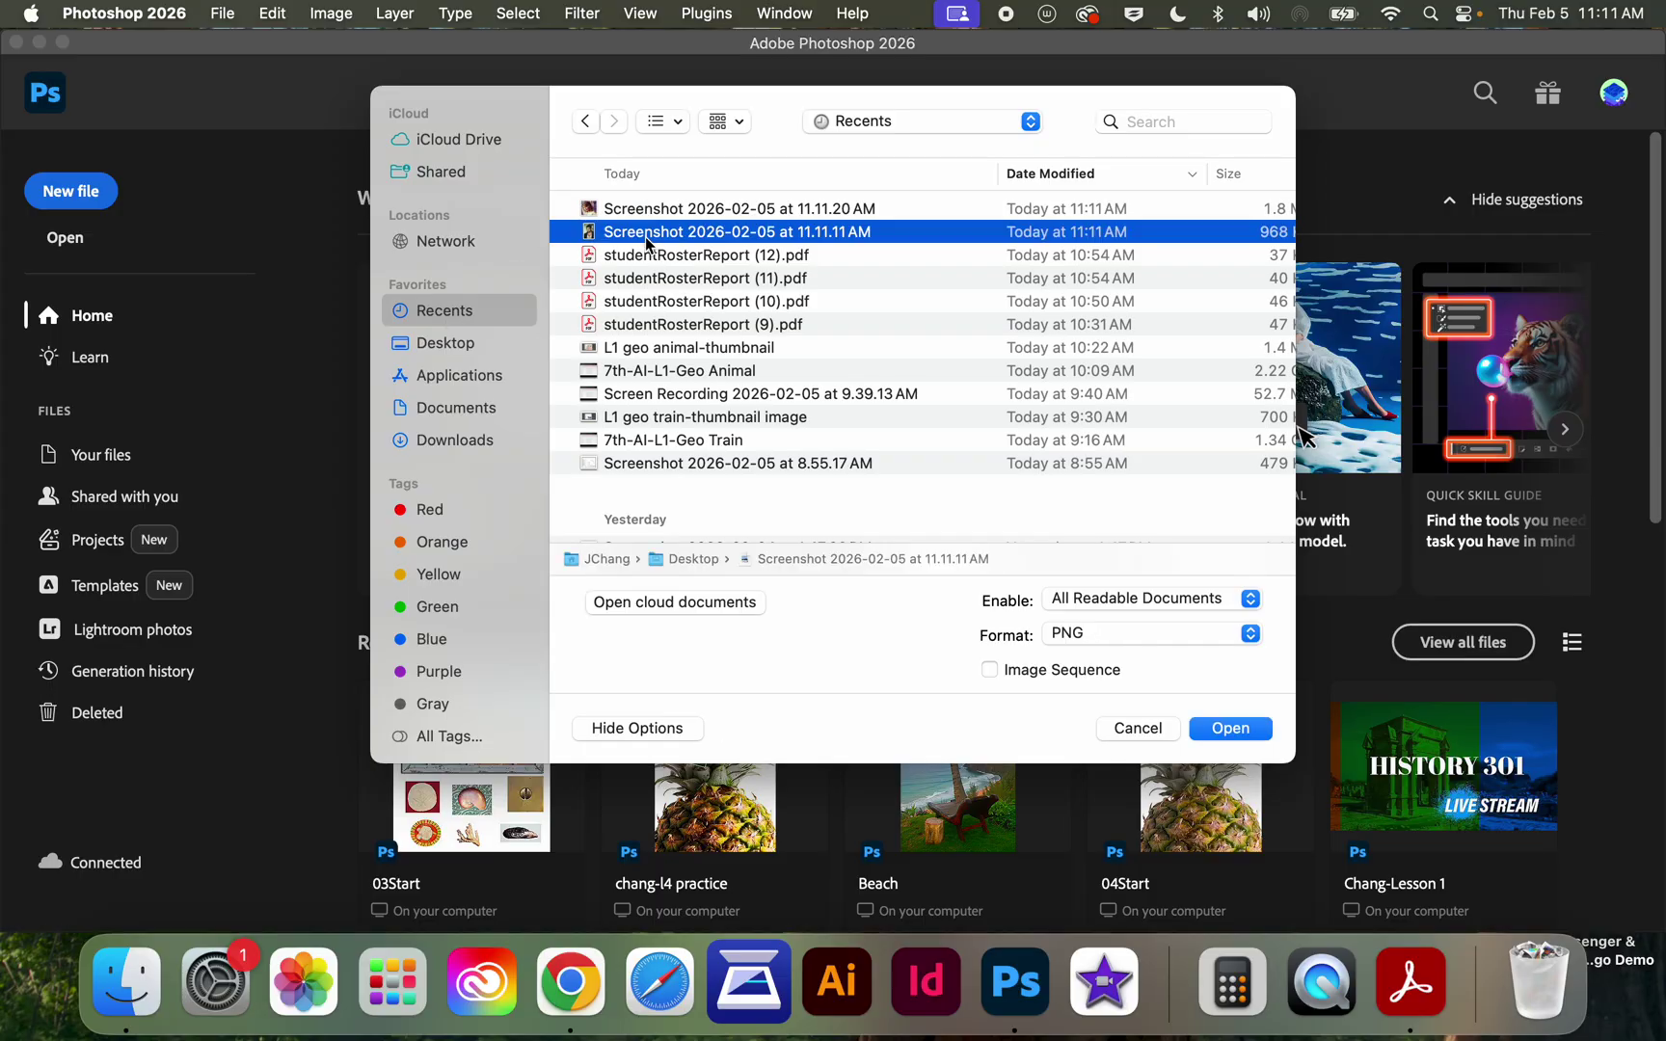
pyautogui.click(1249, 733)
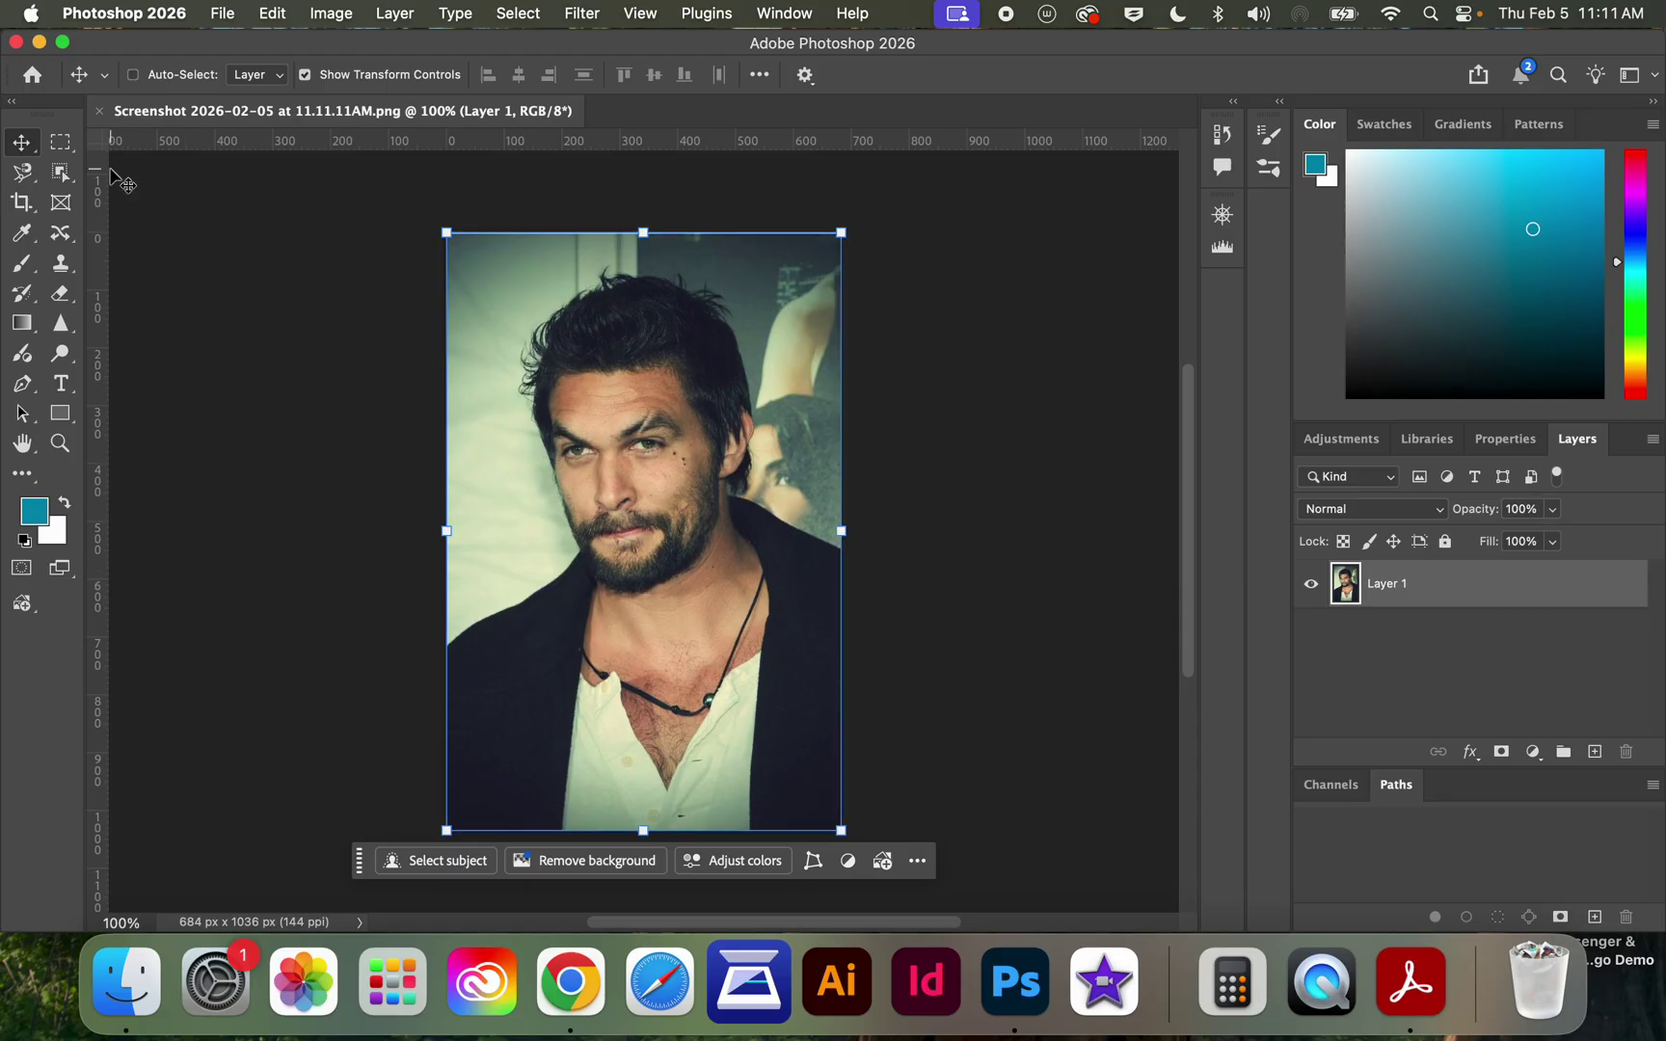
pyautogui.click(60, 443)
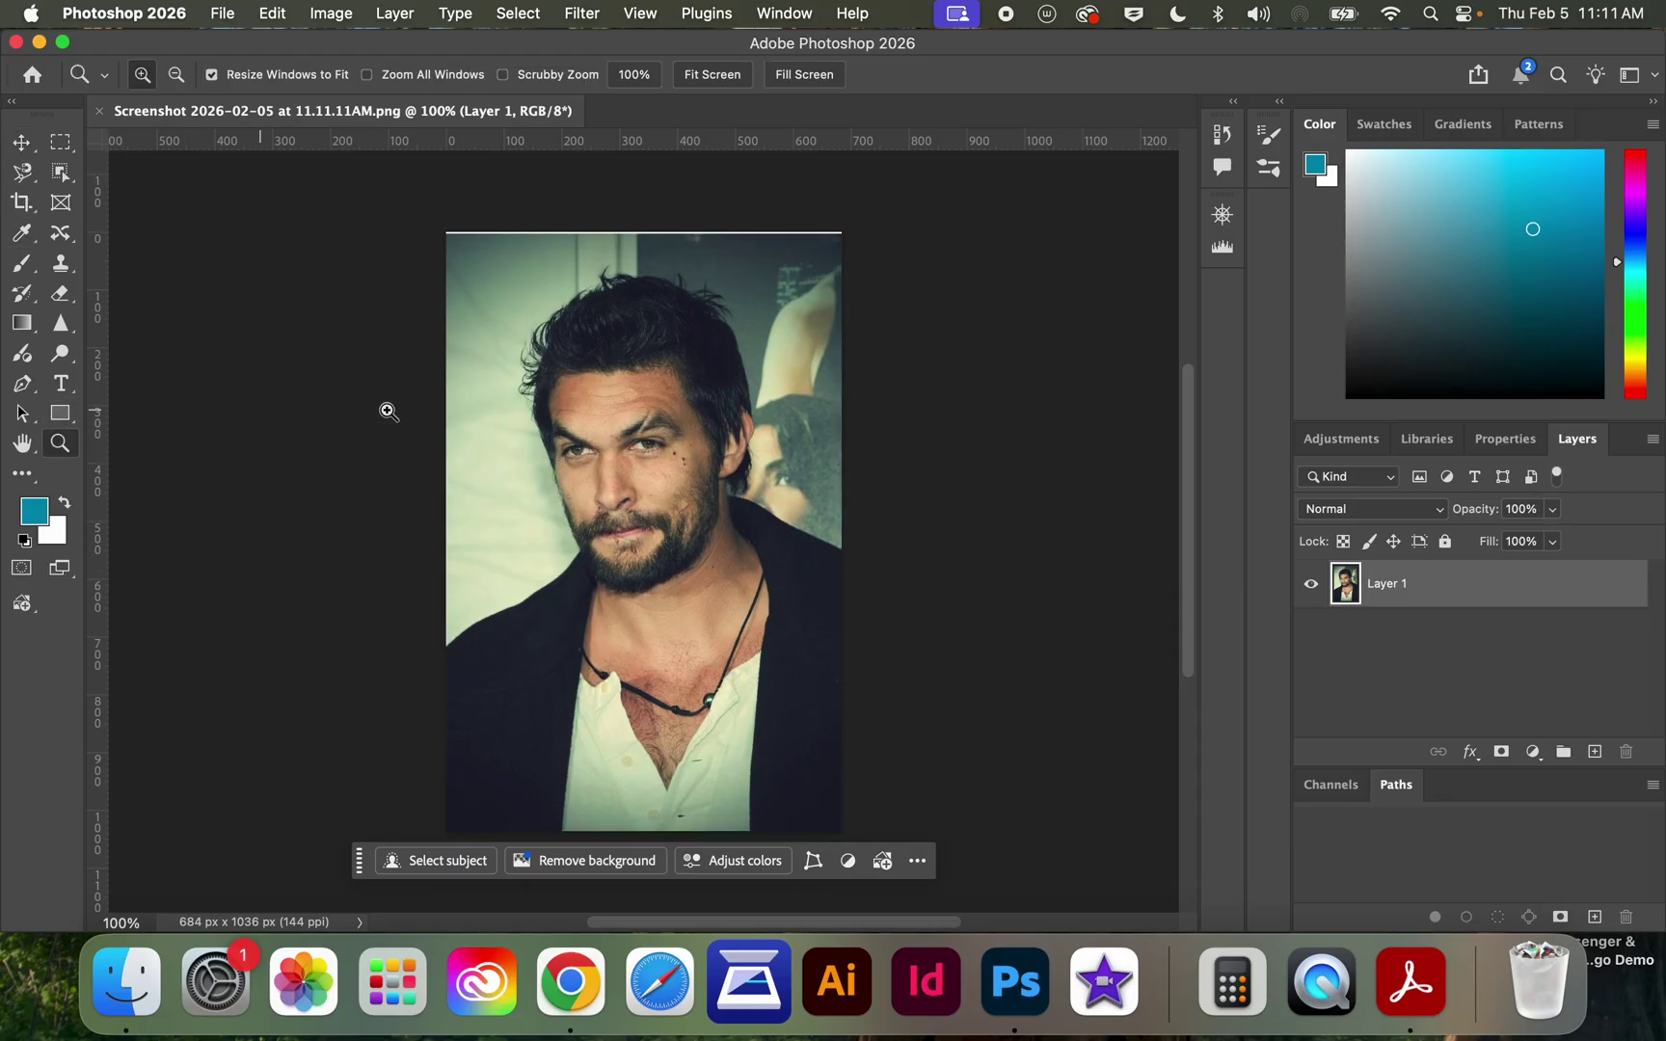
pyautogui.click(586, 499)
pyautogui.keyDown('alt'); pyautogui.click(586, 498); pyautogui.keyUp('alt')
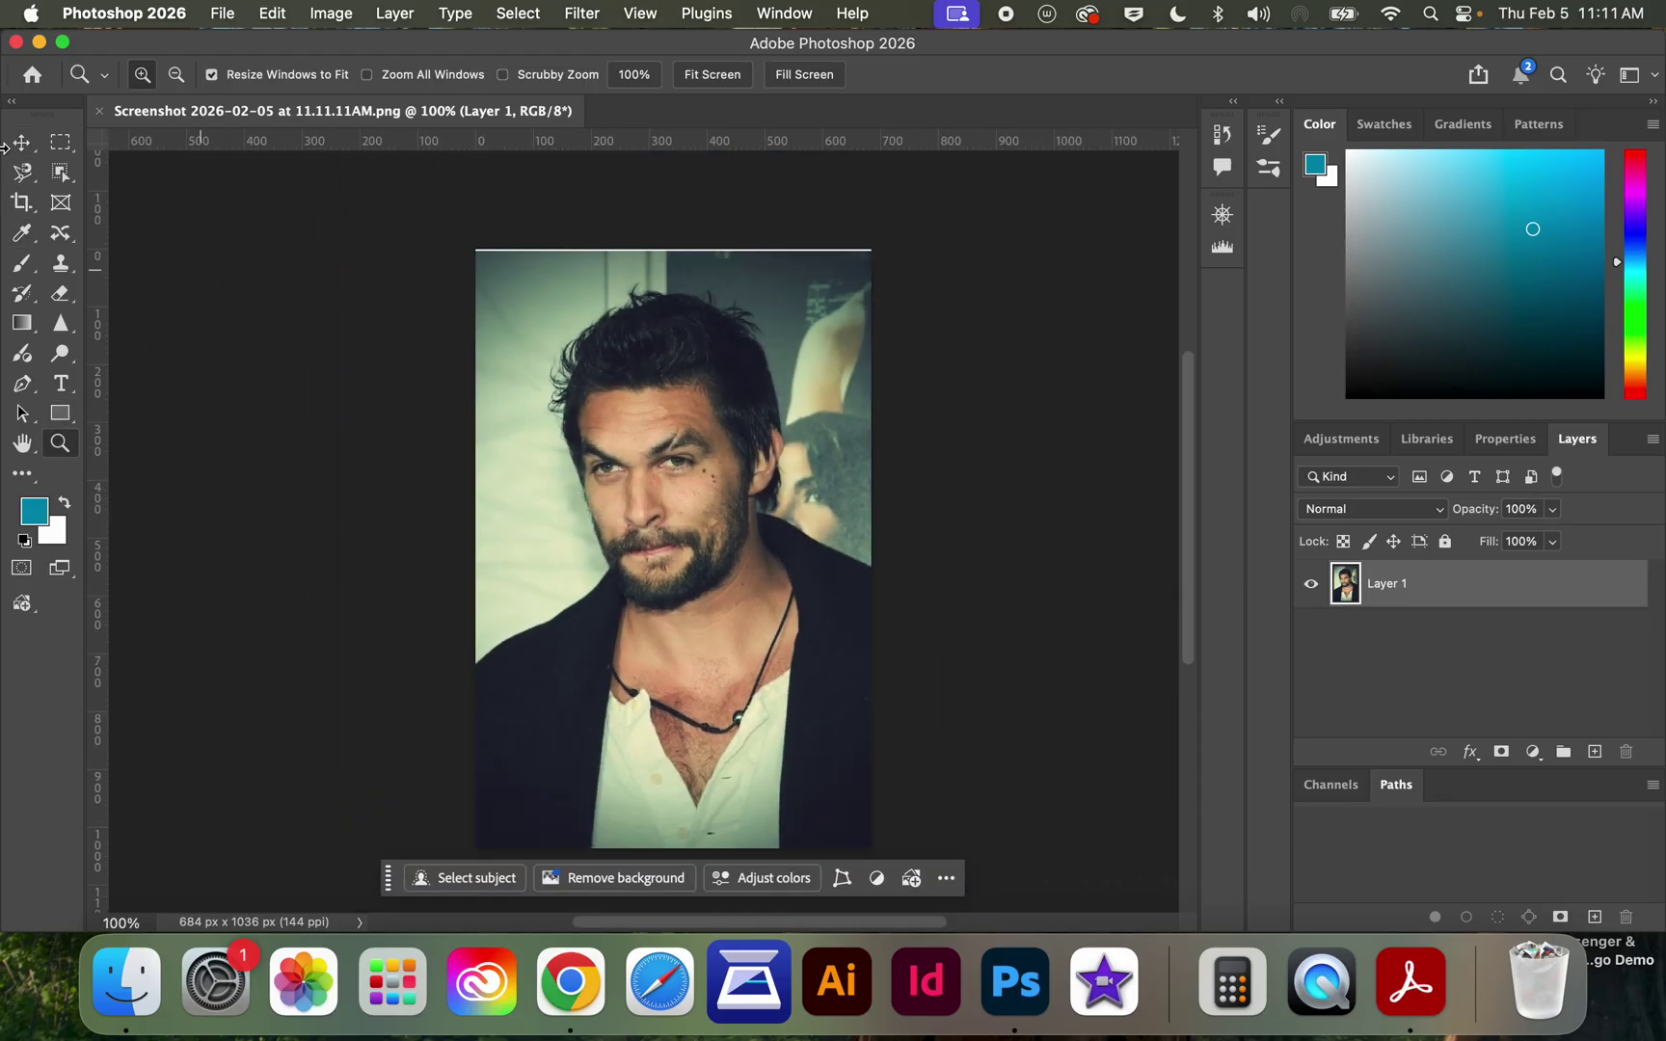
pyautogui.click(61, 233)
pyautogui.rightClick(65, 237)
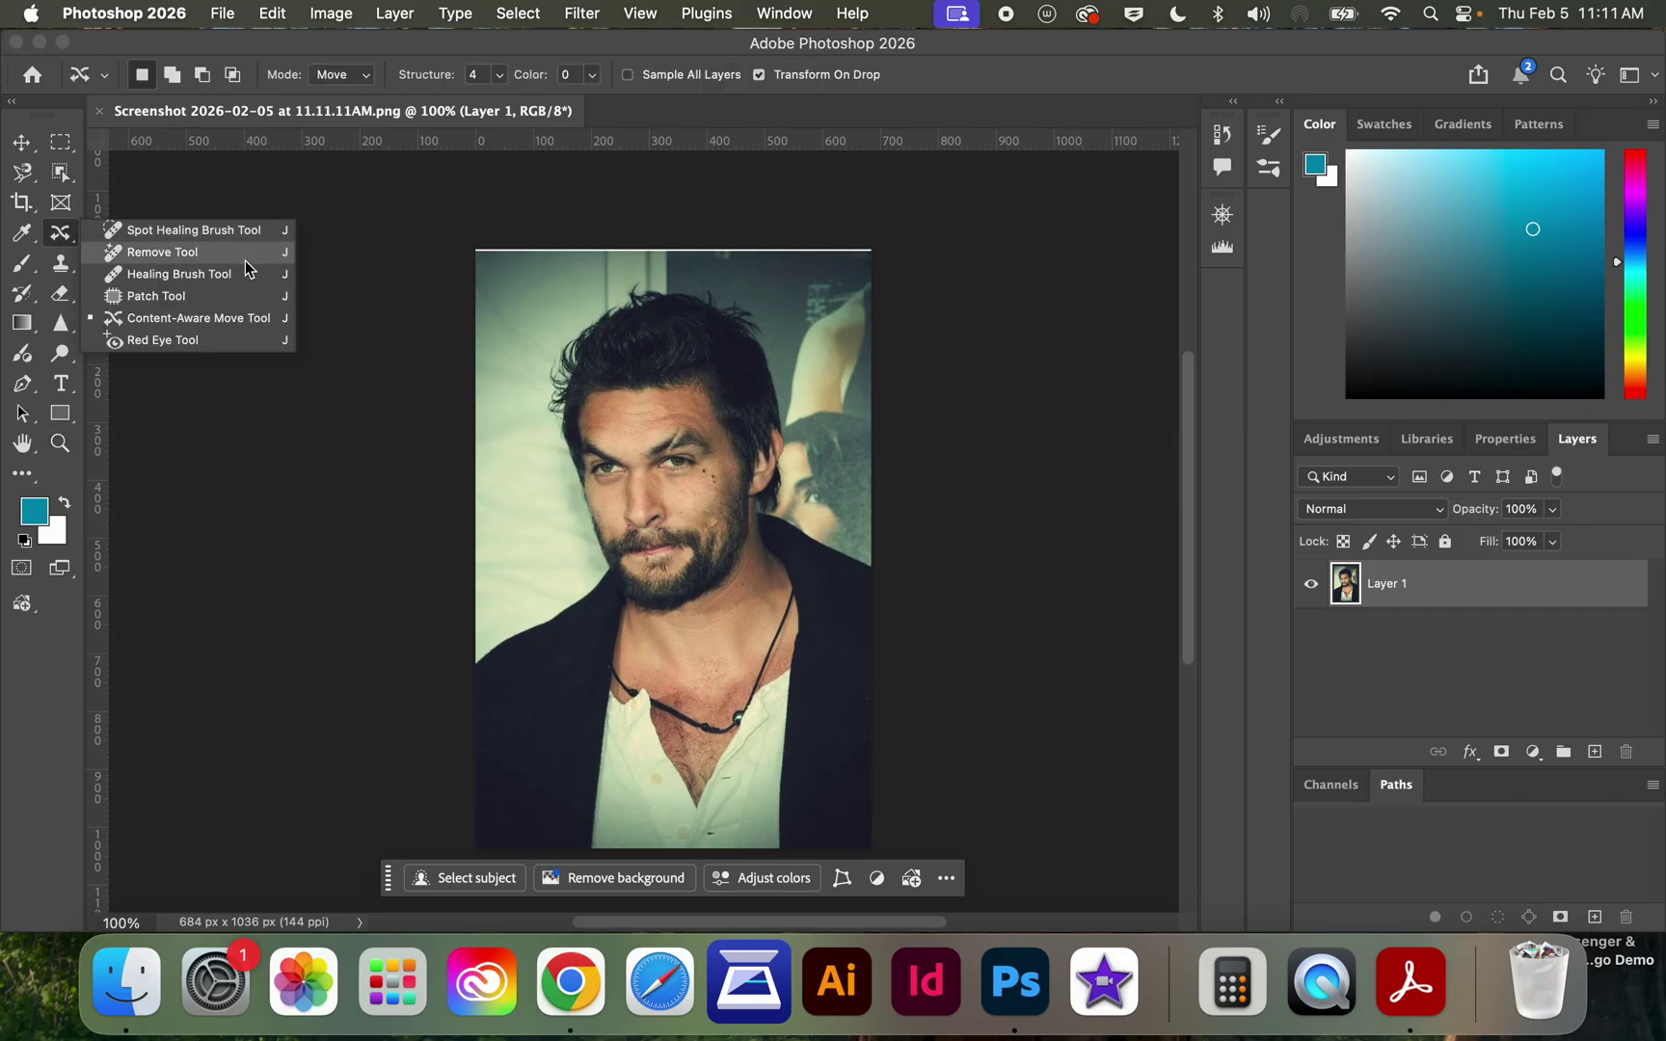
pyautogui.click(97, 296)
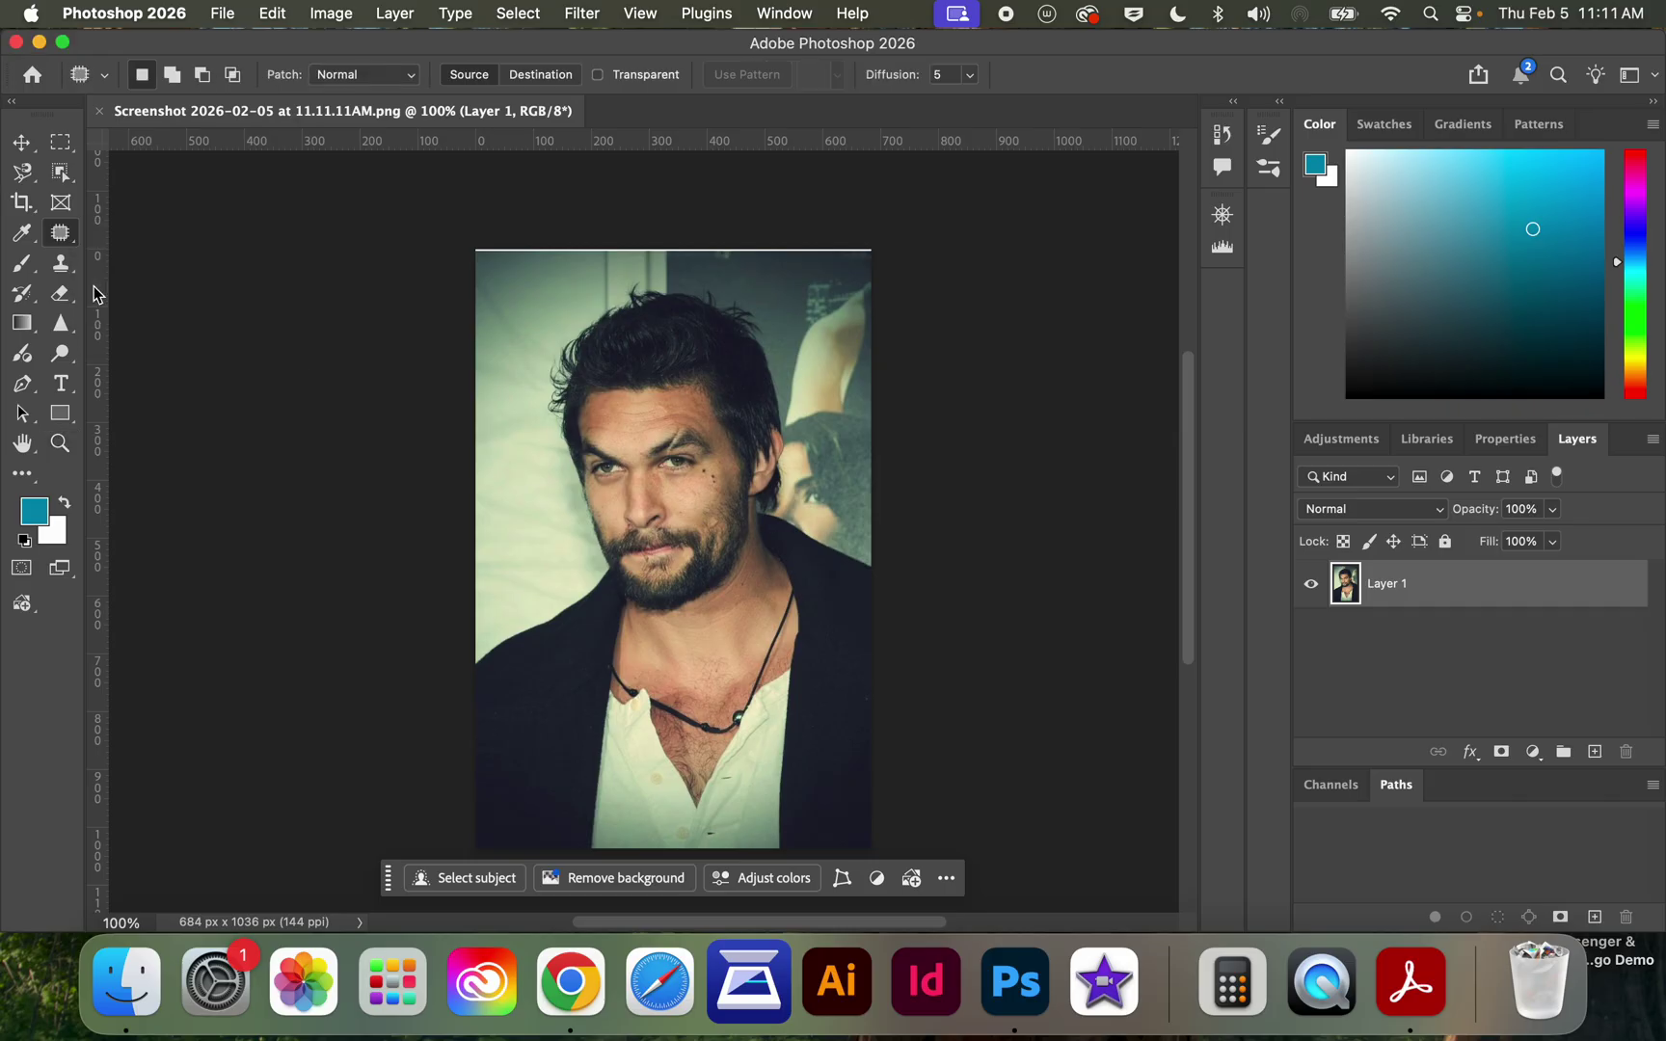
# Step: Try selecting the man's dark jacket with the Magic Wand tool at a tolerance of 32
pyautogui.click(61, 173)
pyautogui.rightClick(60, 172)
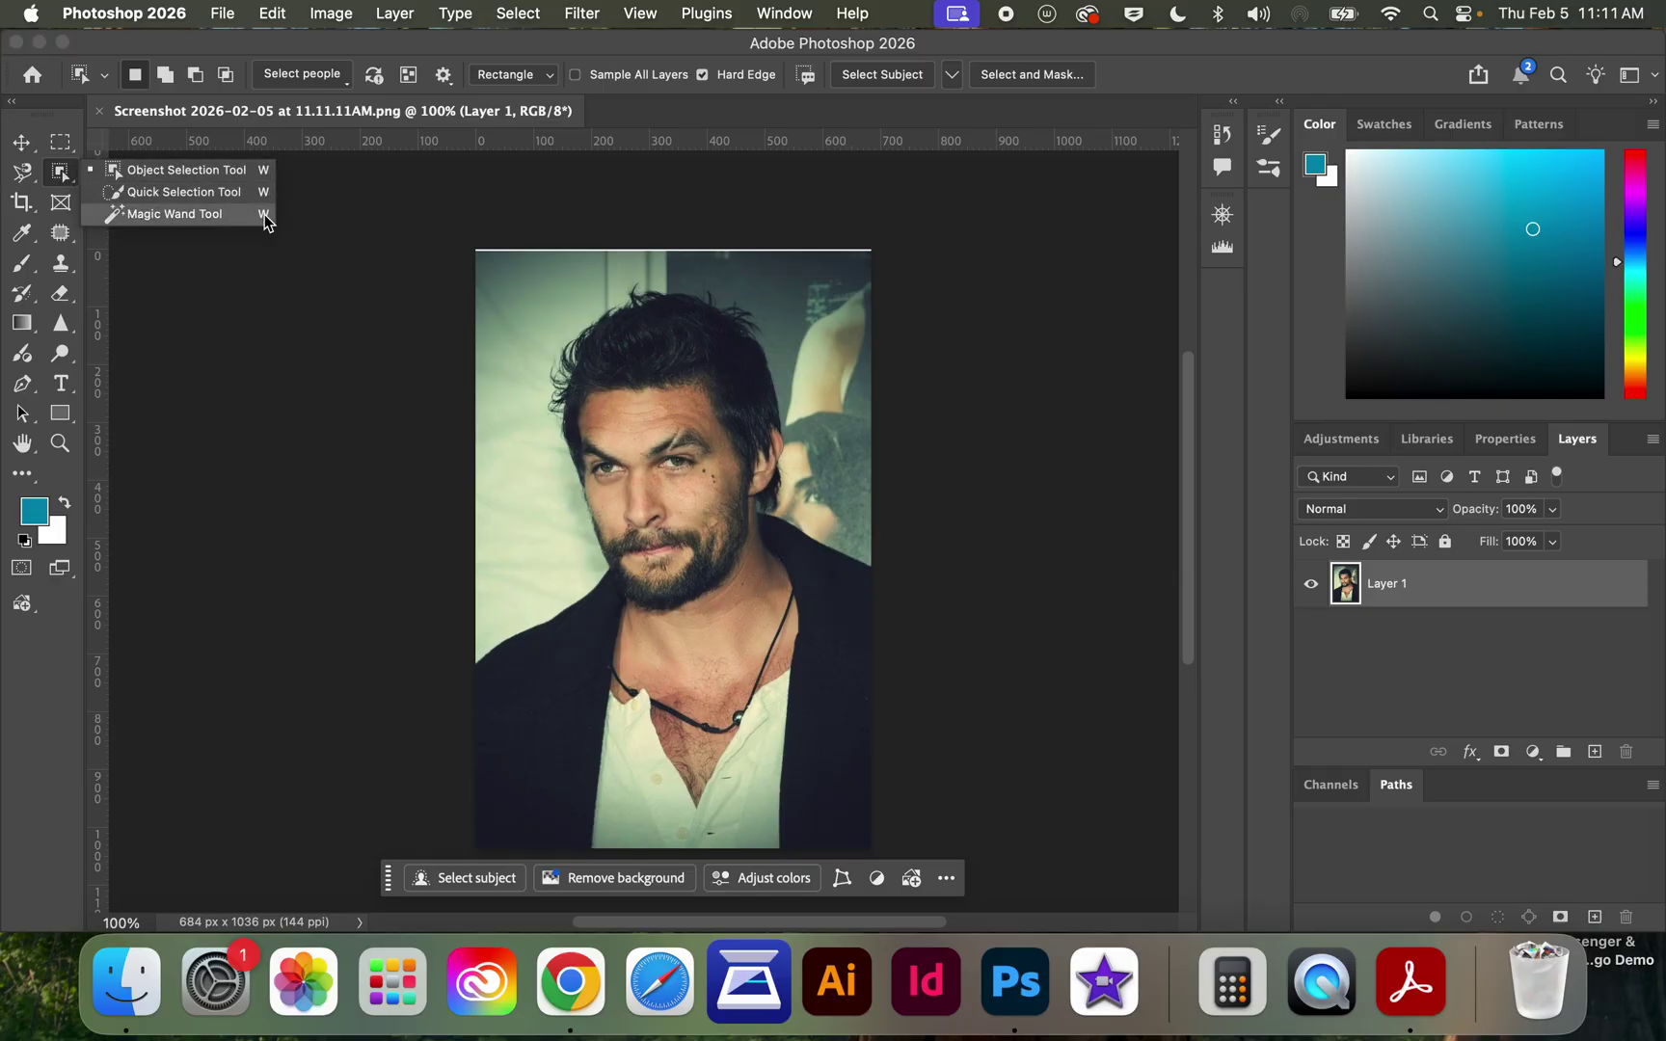
pyautogui.click(164, 214)
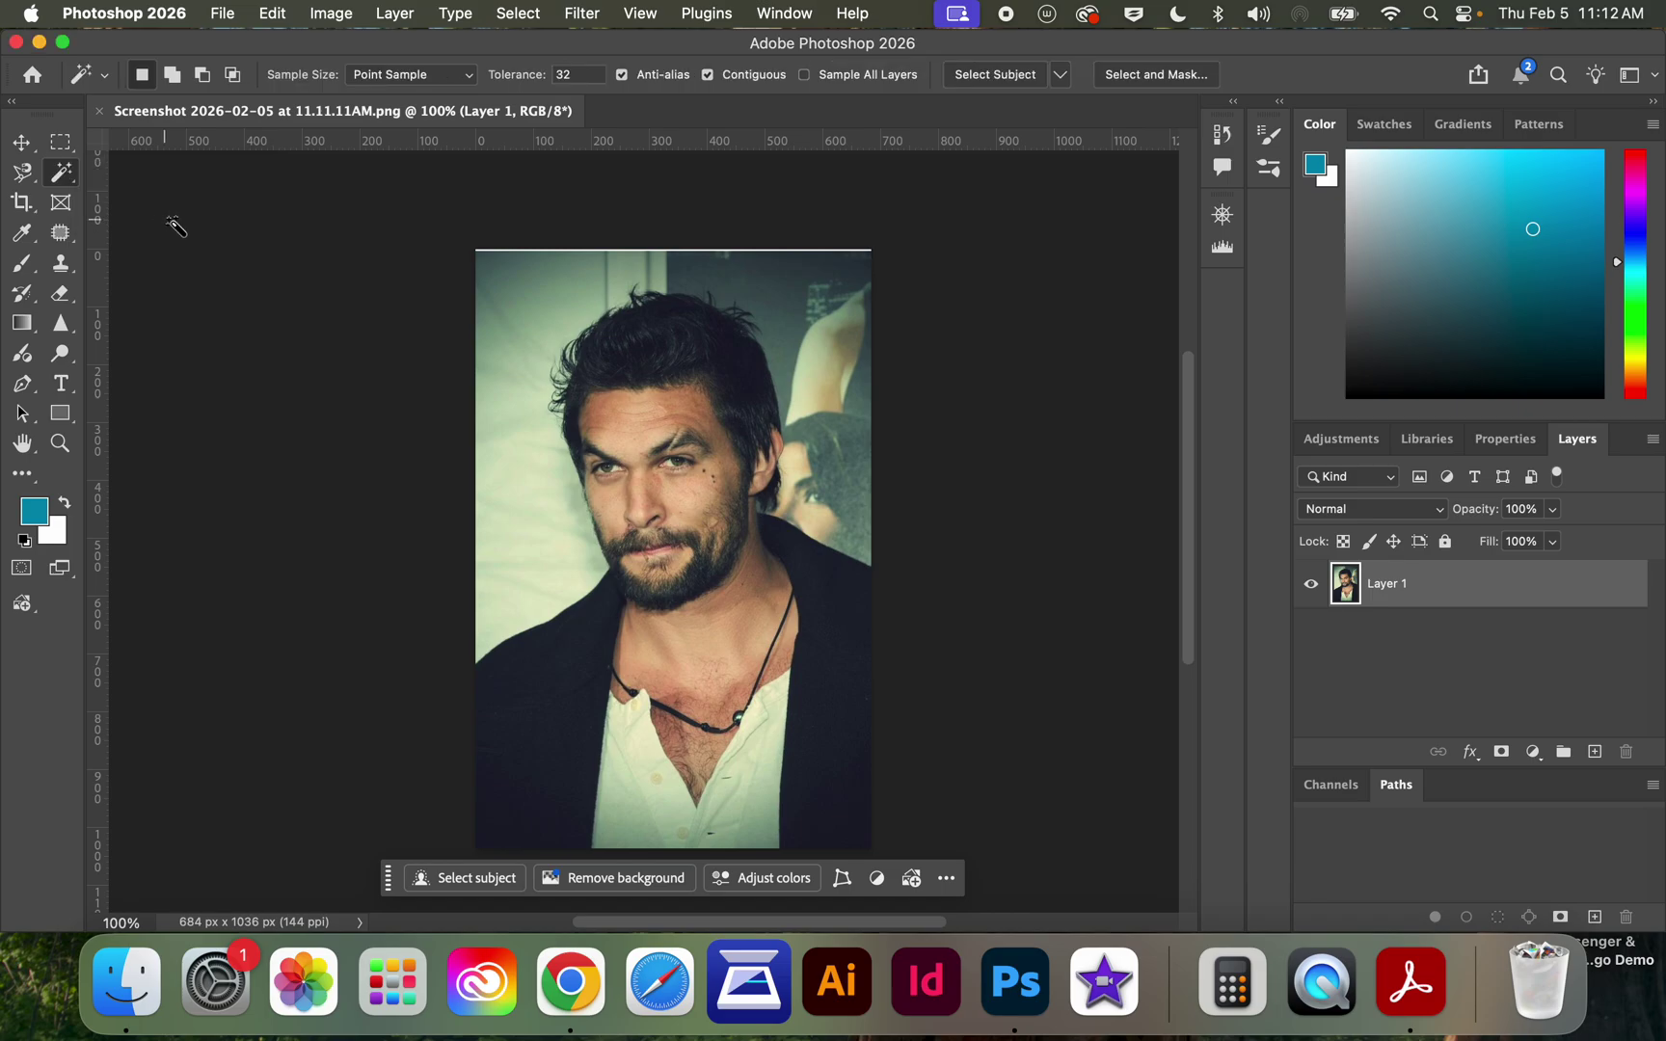
pyautogui.click(521, 672)
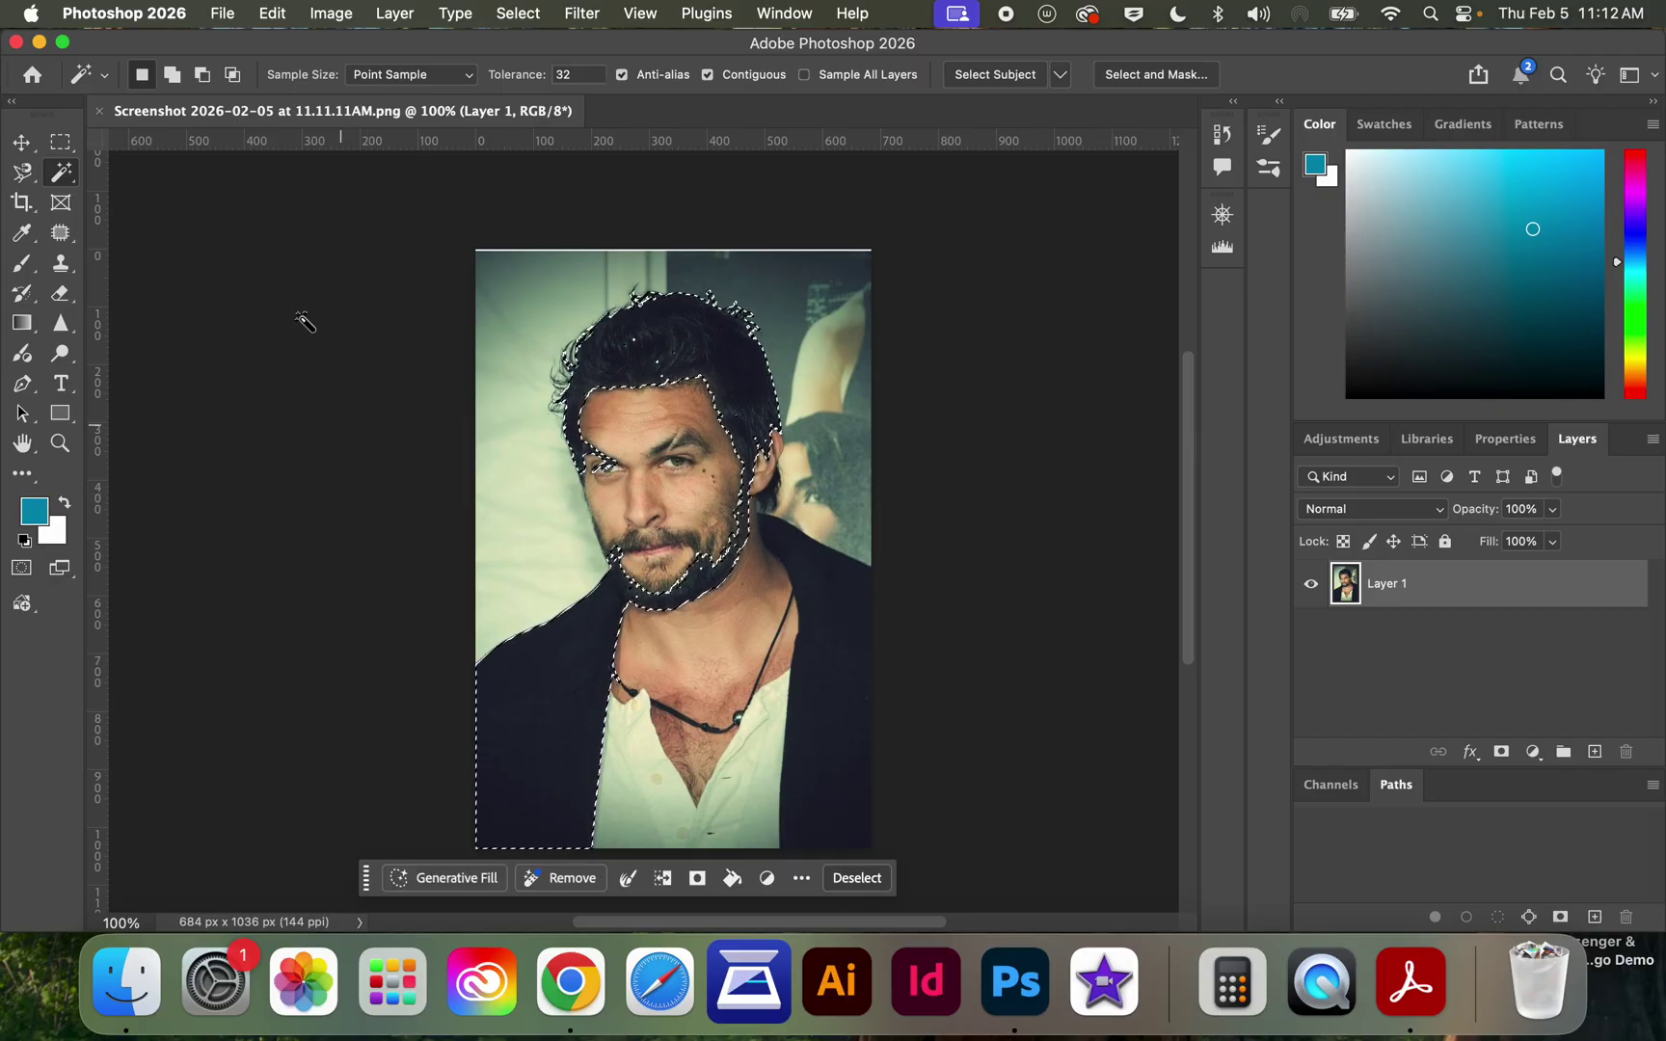
# Step: Clear the current selection and select the whole man with the Object Selection tool, using a rectangle drawn around his figure
pyautogui.rightClick(61, 173)
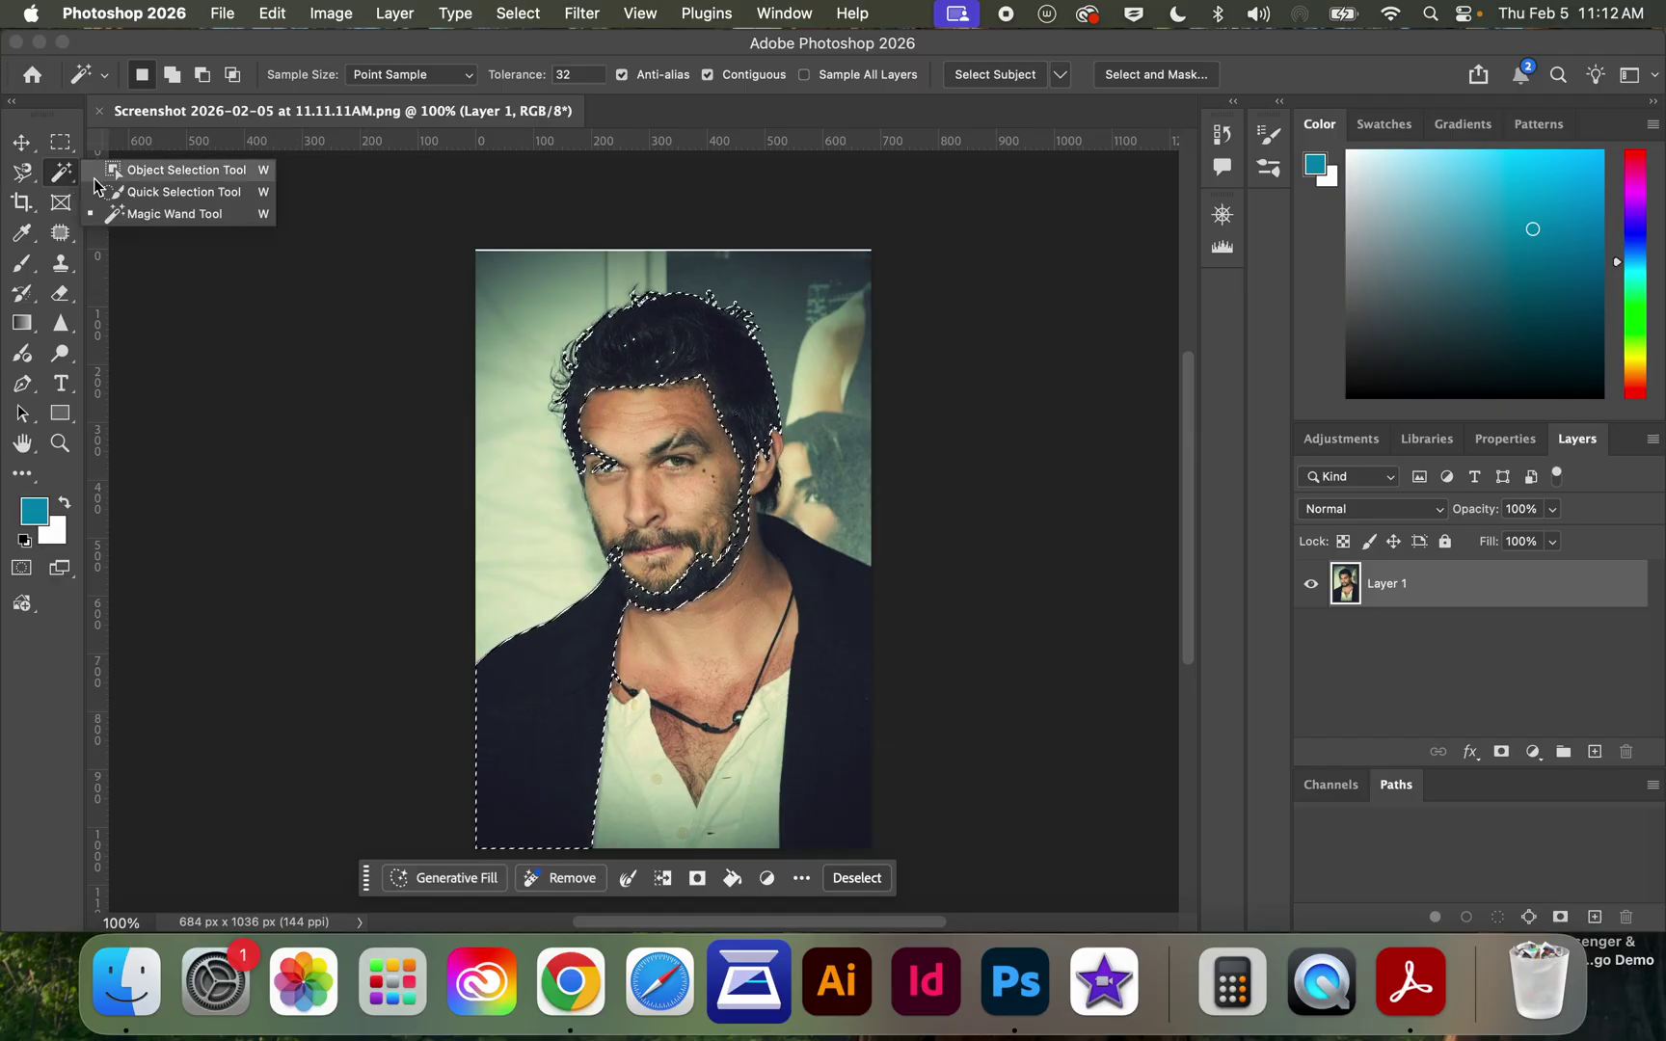
pyautogui.click(160, 173)
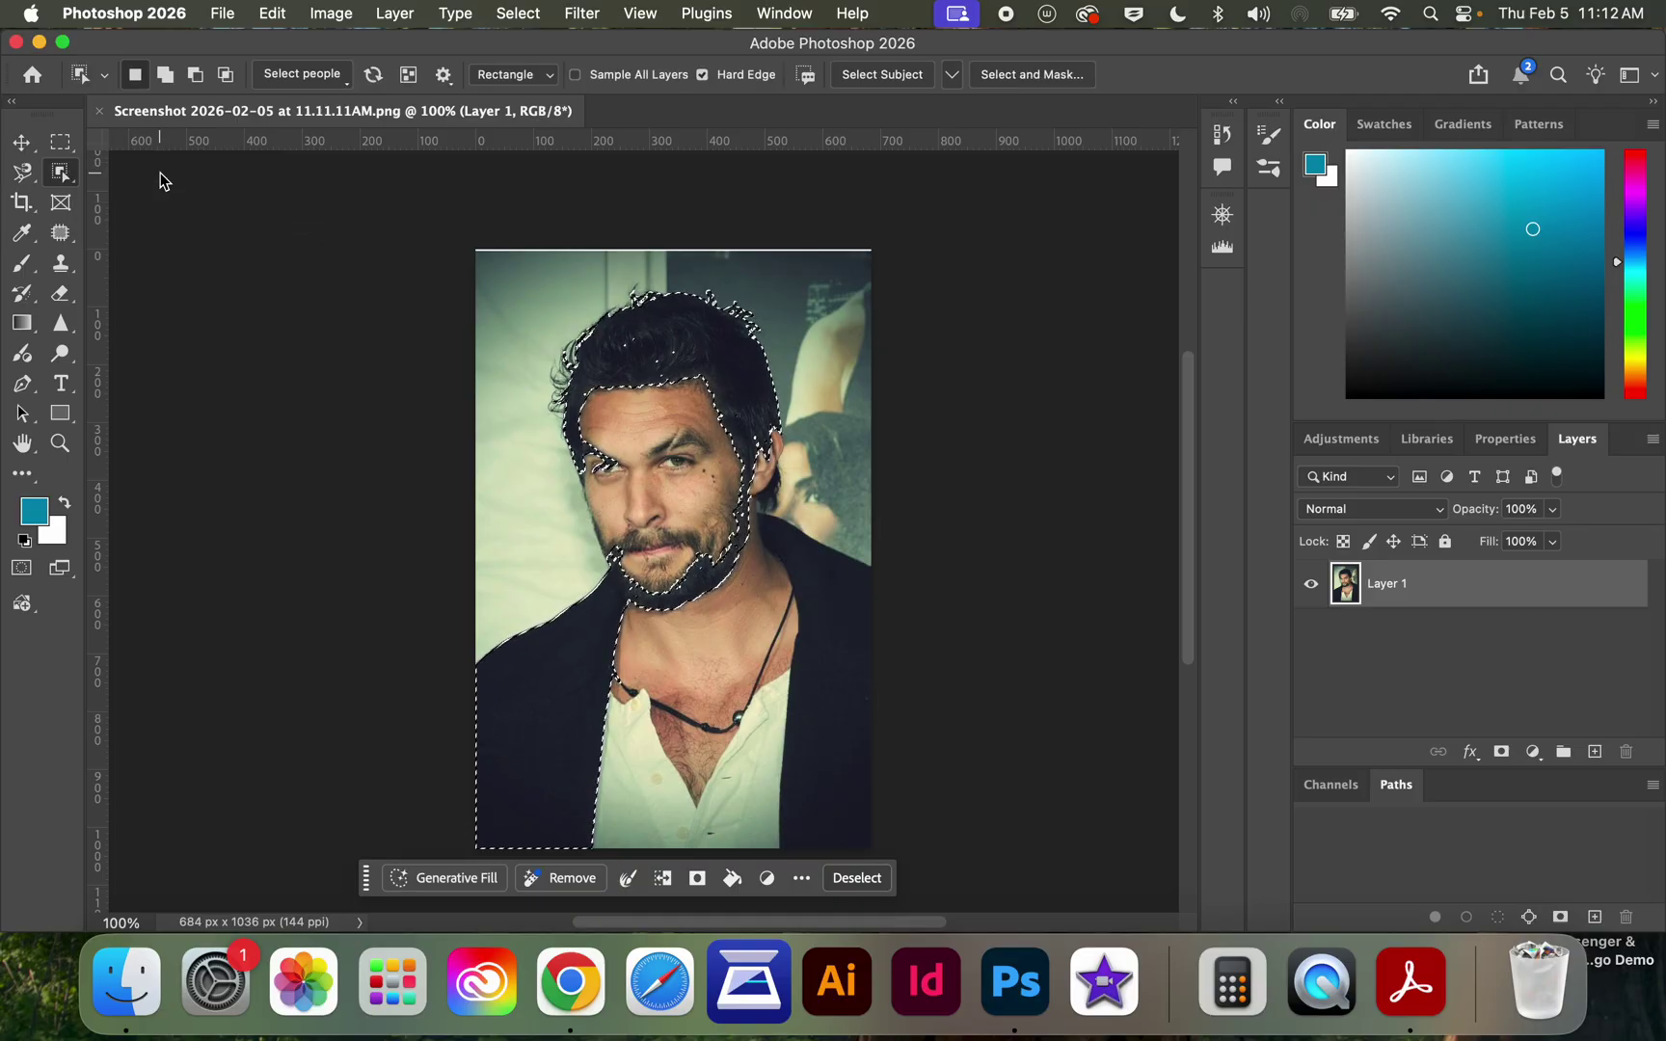
pyautogui.click(160, 174)
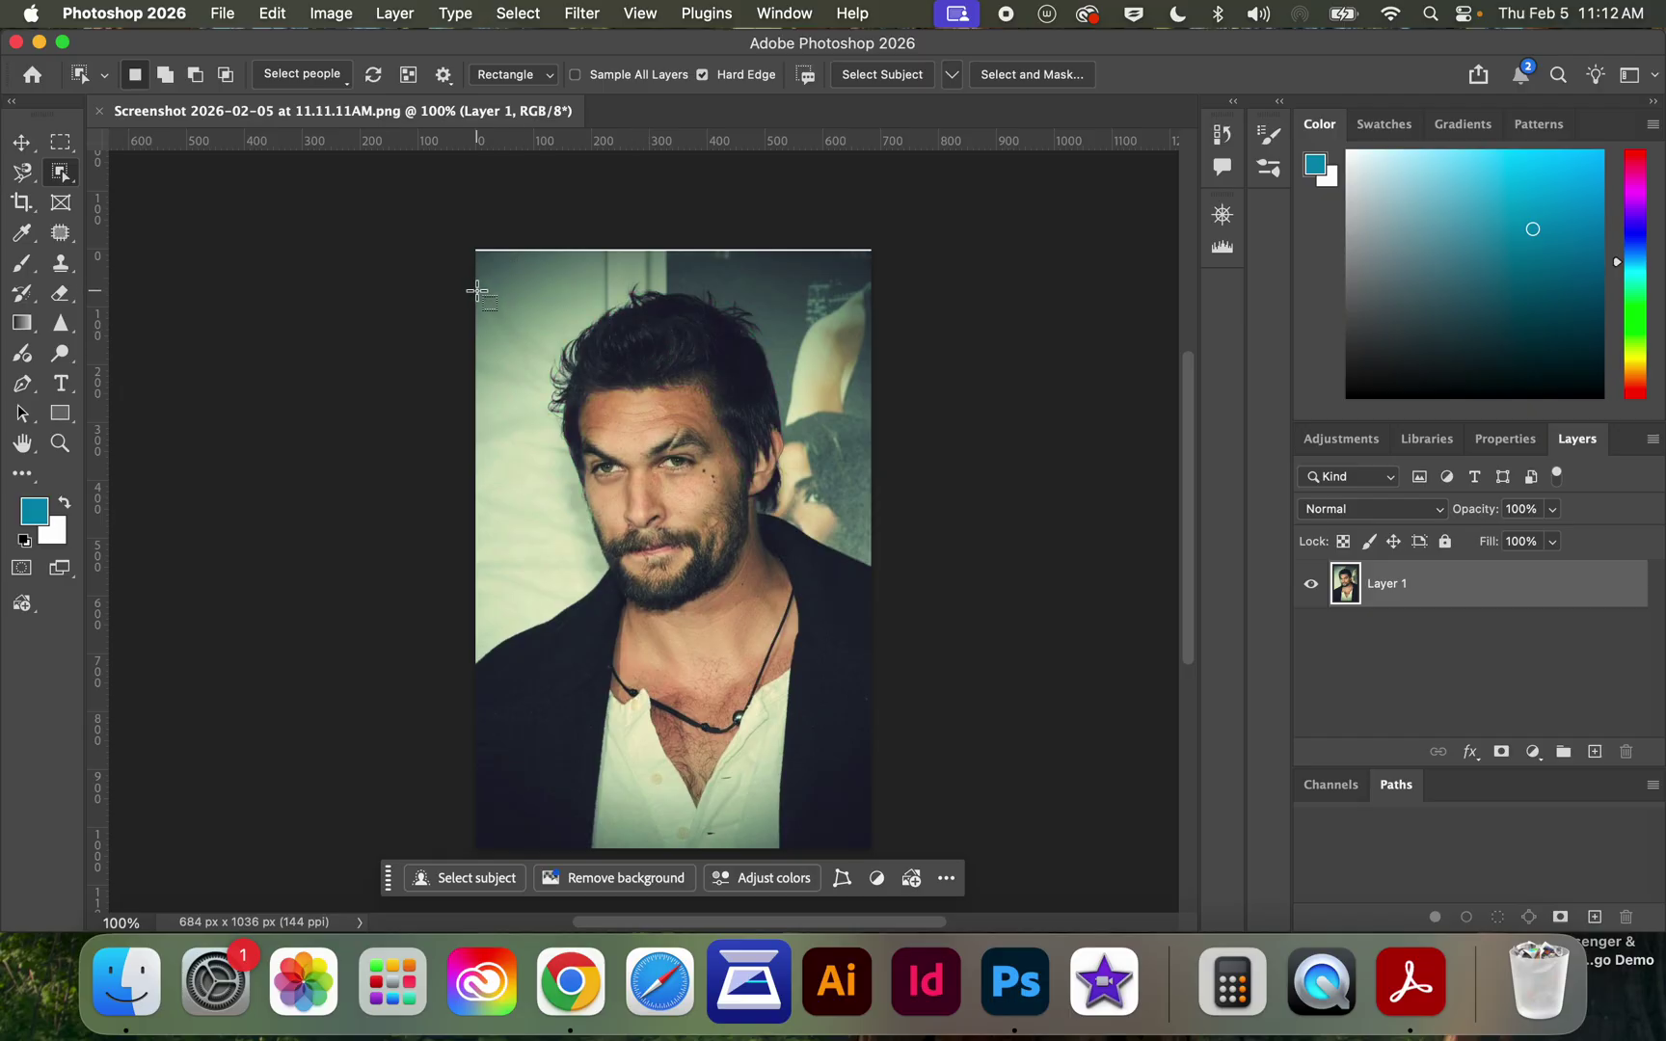
pyautogui.moveTo(476, 289); pyautogui.dragTo(900, 869)
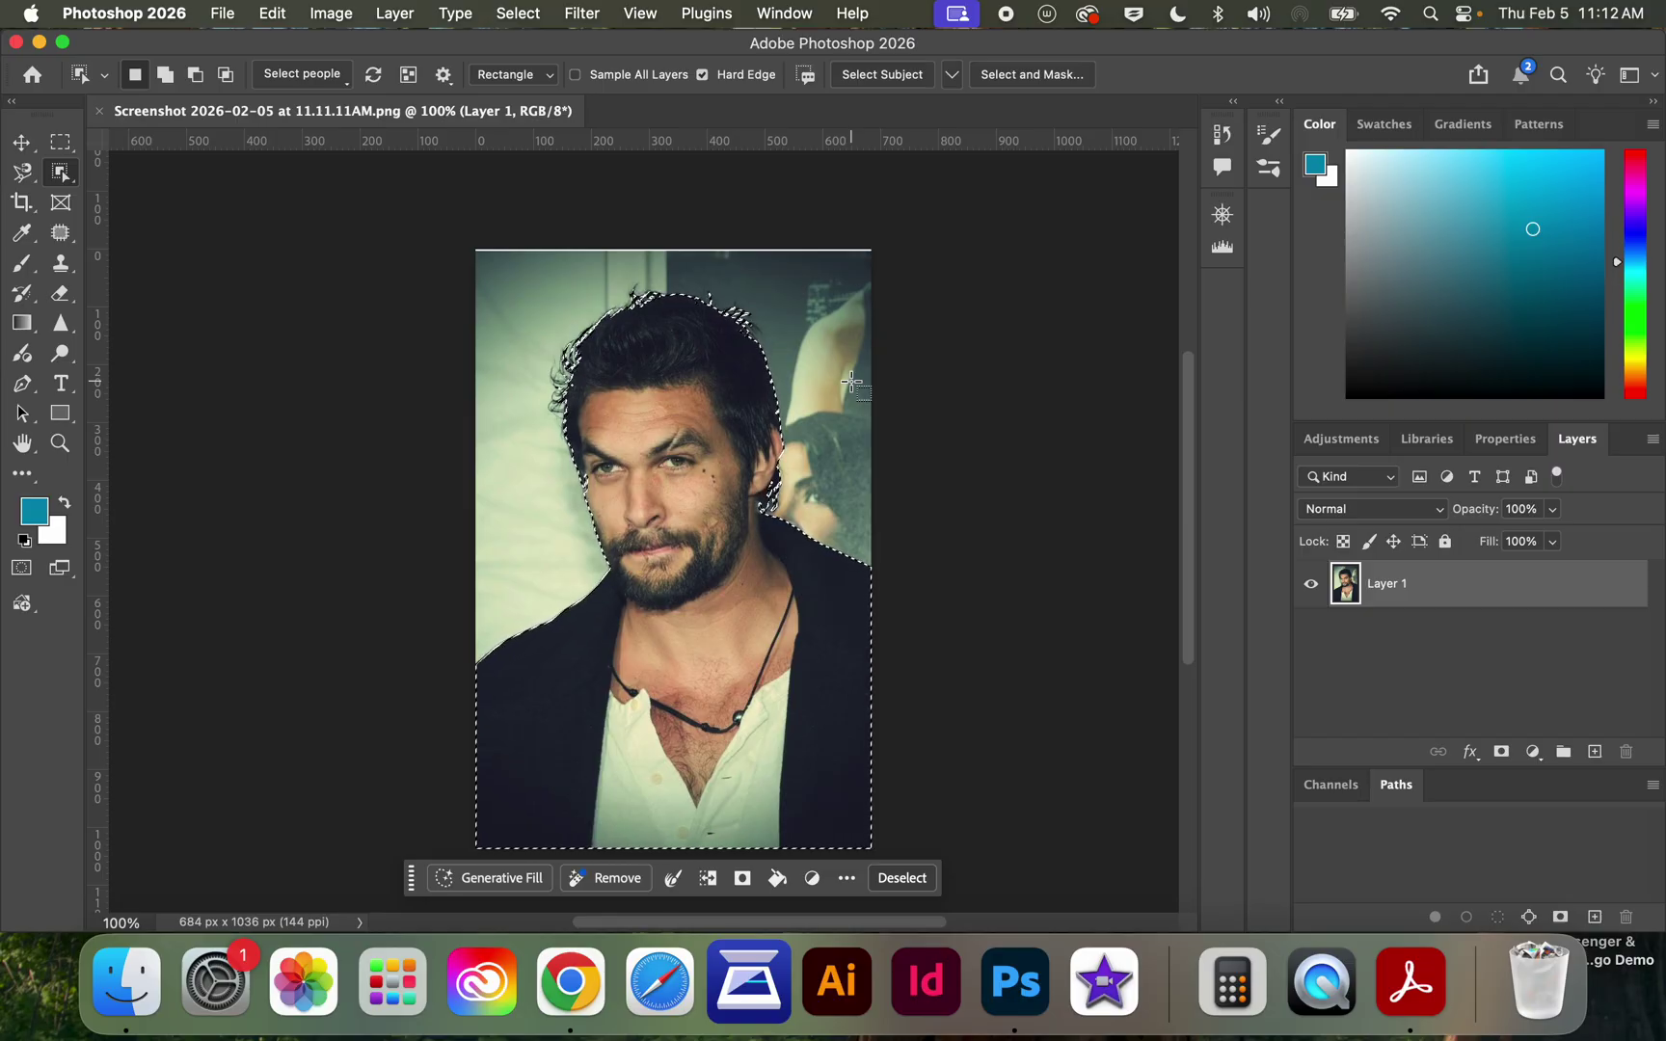
# Step: Check the selection of the man in Quick Mask mode and return to the standard view
pyautogui.press('q')
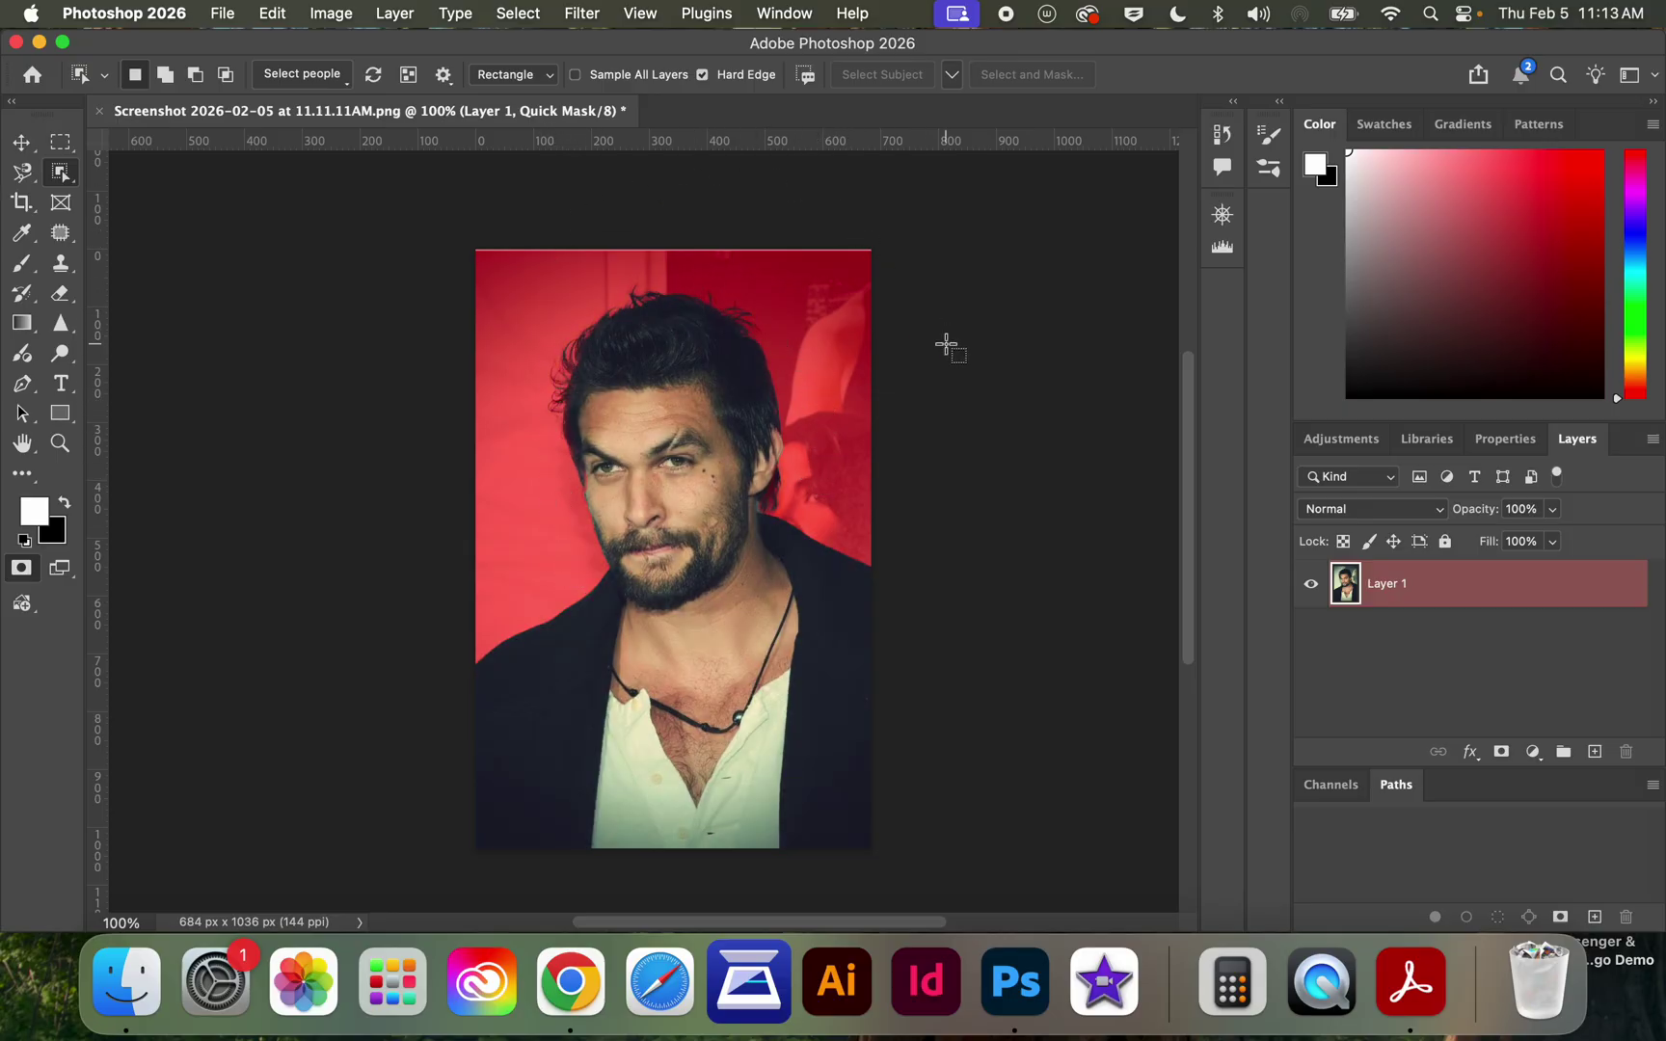
pyautogui.click(61, 444)
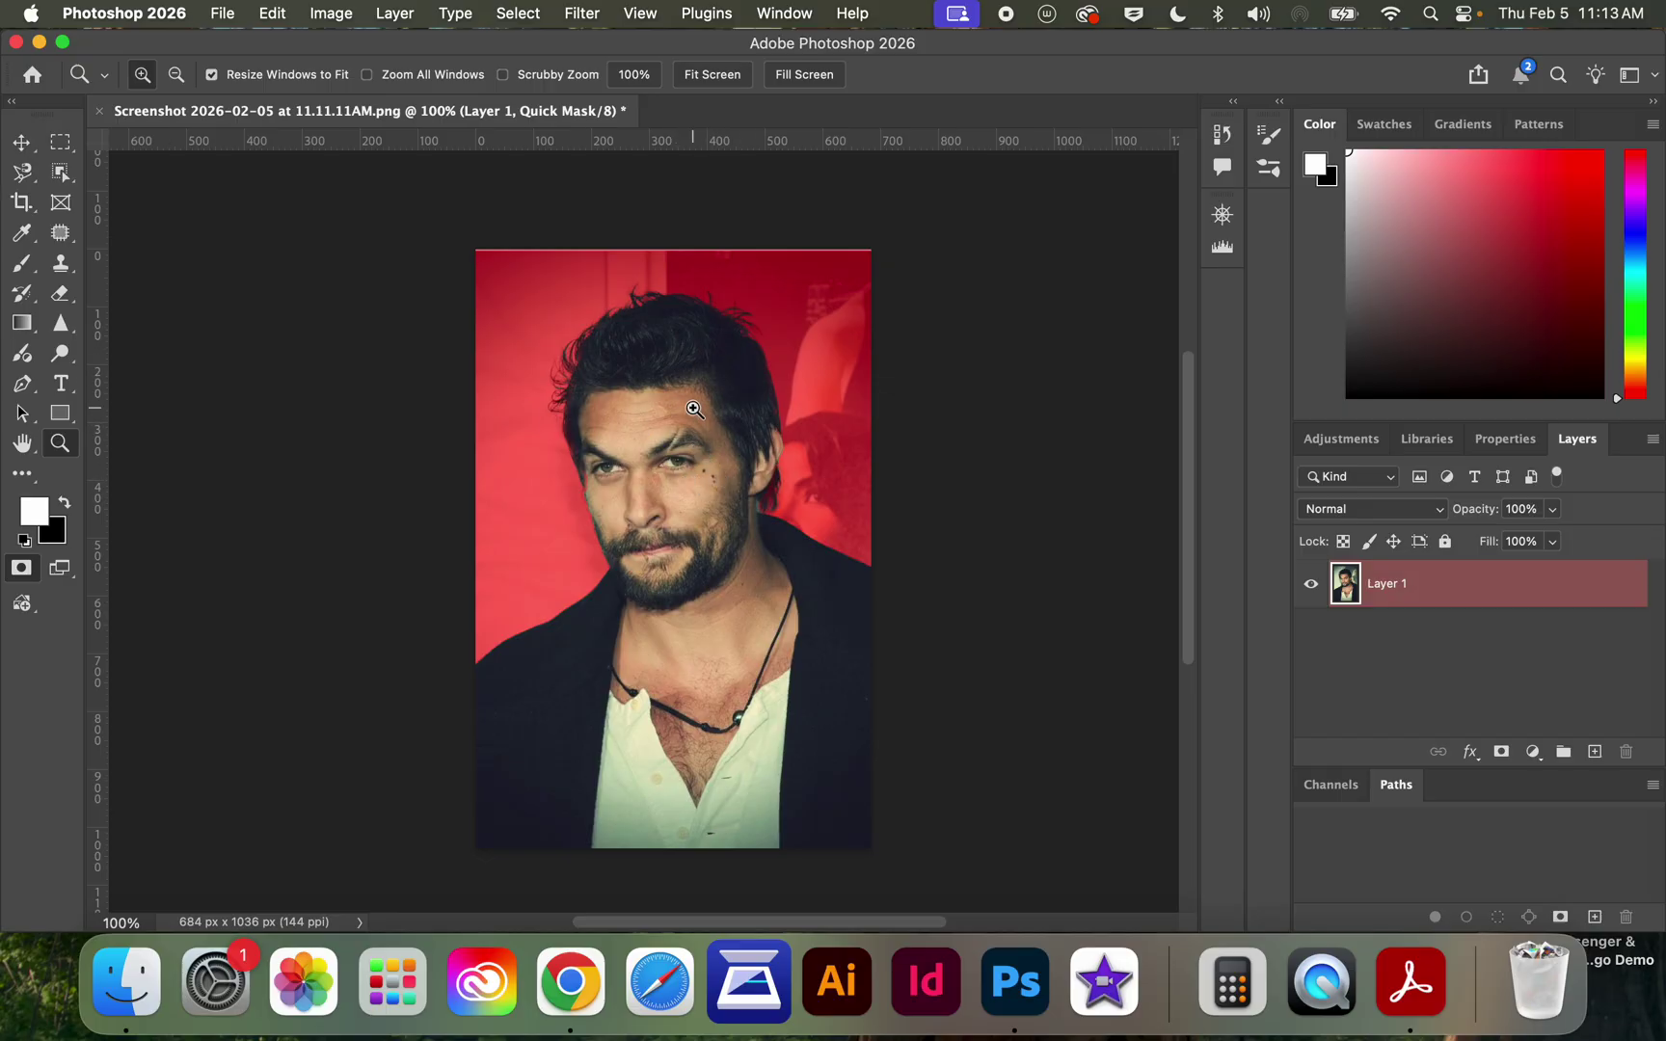
pyautogui.press('q')
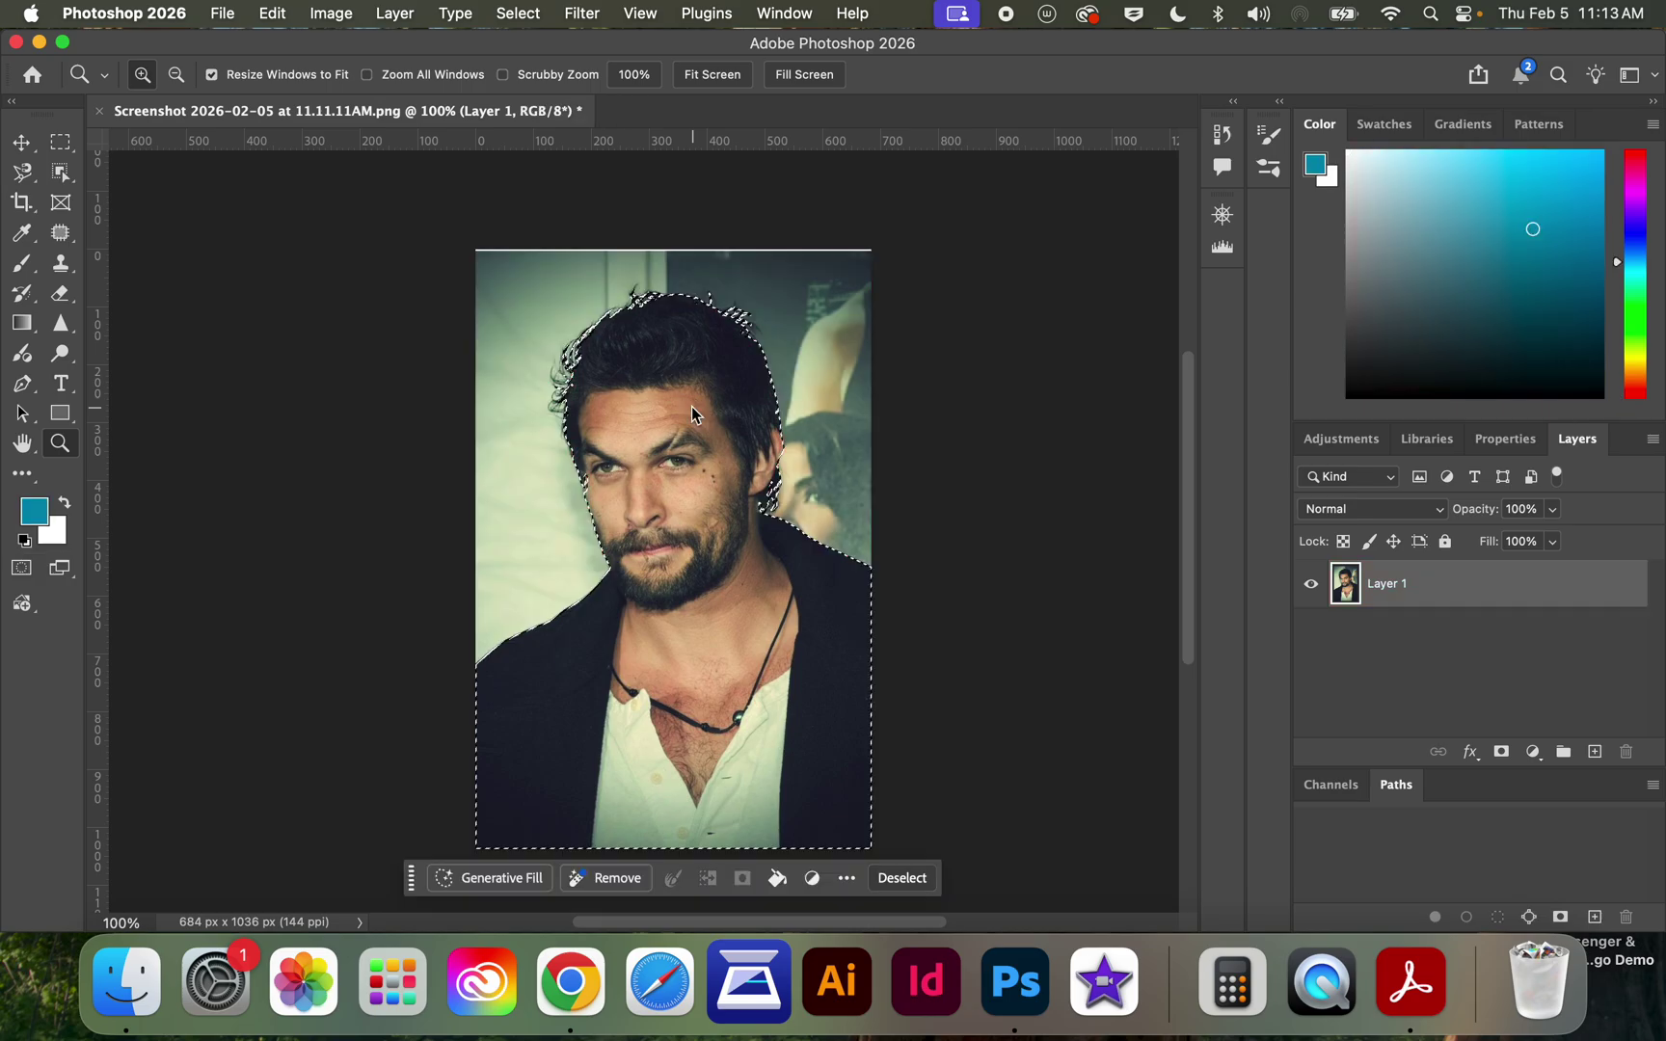
# Step: Invert the selection to cover the background and inspect its edges in Quick Mask mode
pyautogui.click(521, 13)
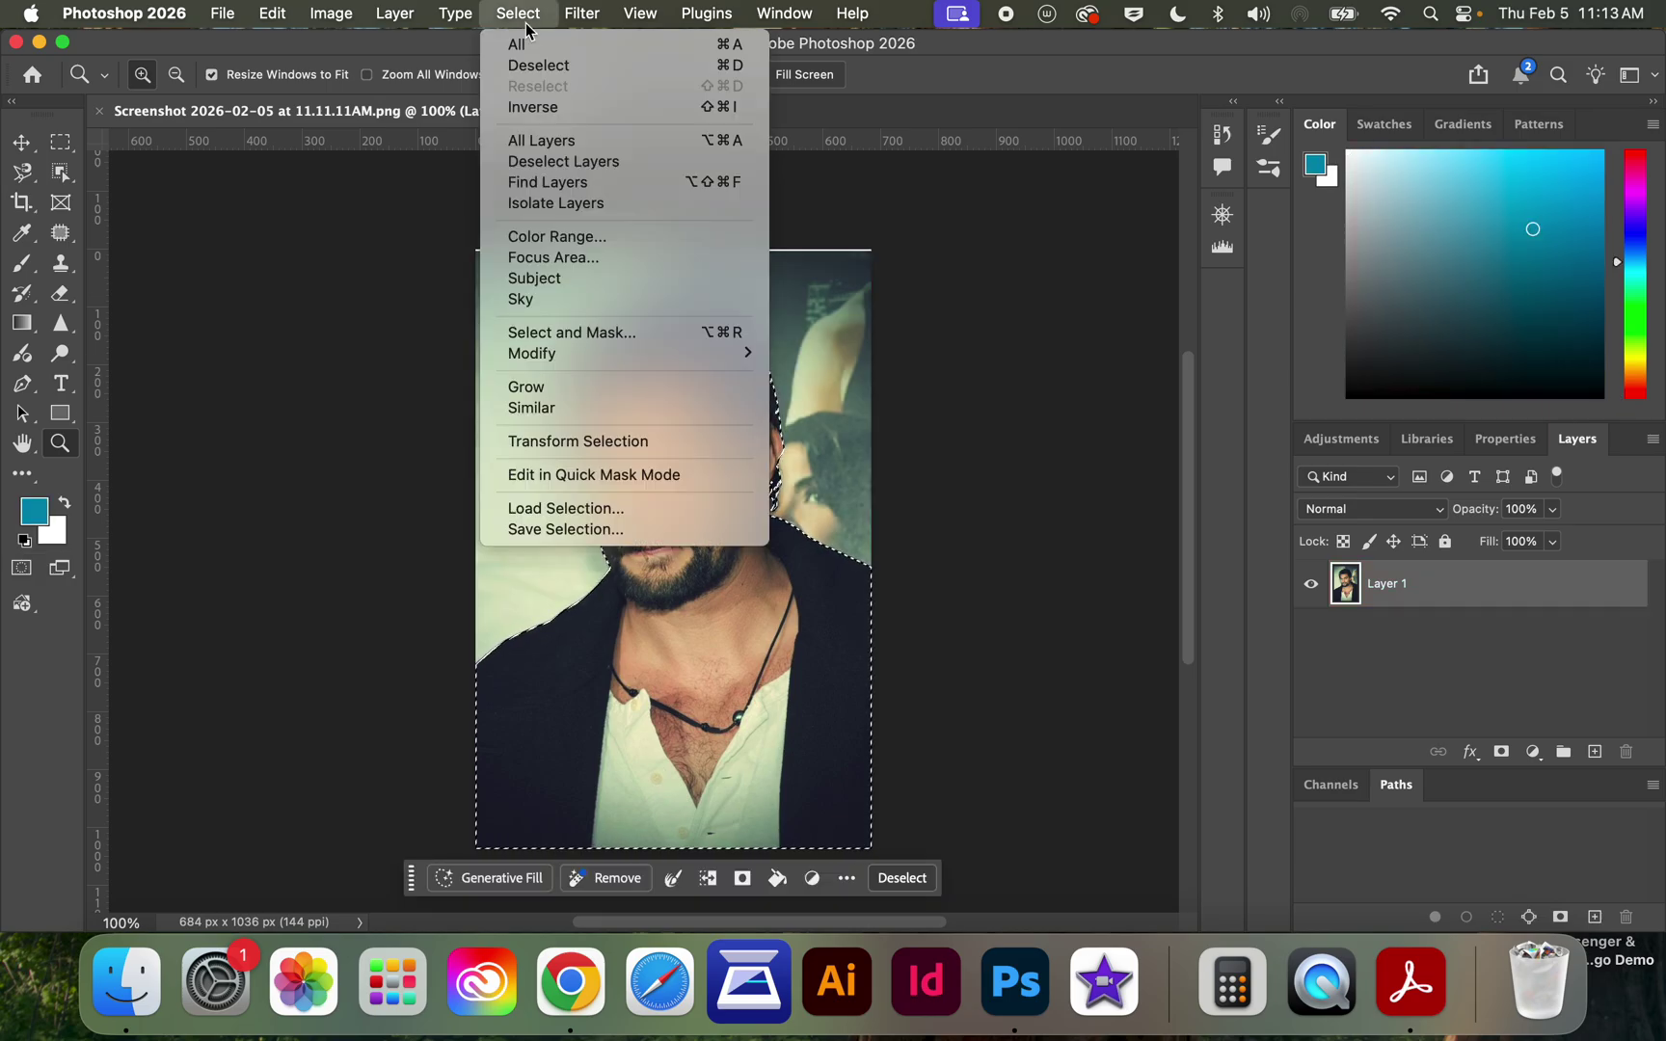
pyautogui.click(545, 107)
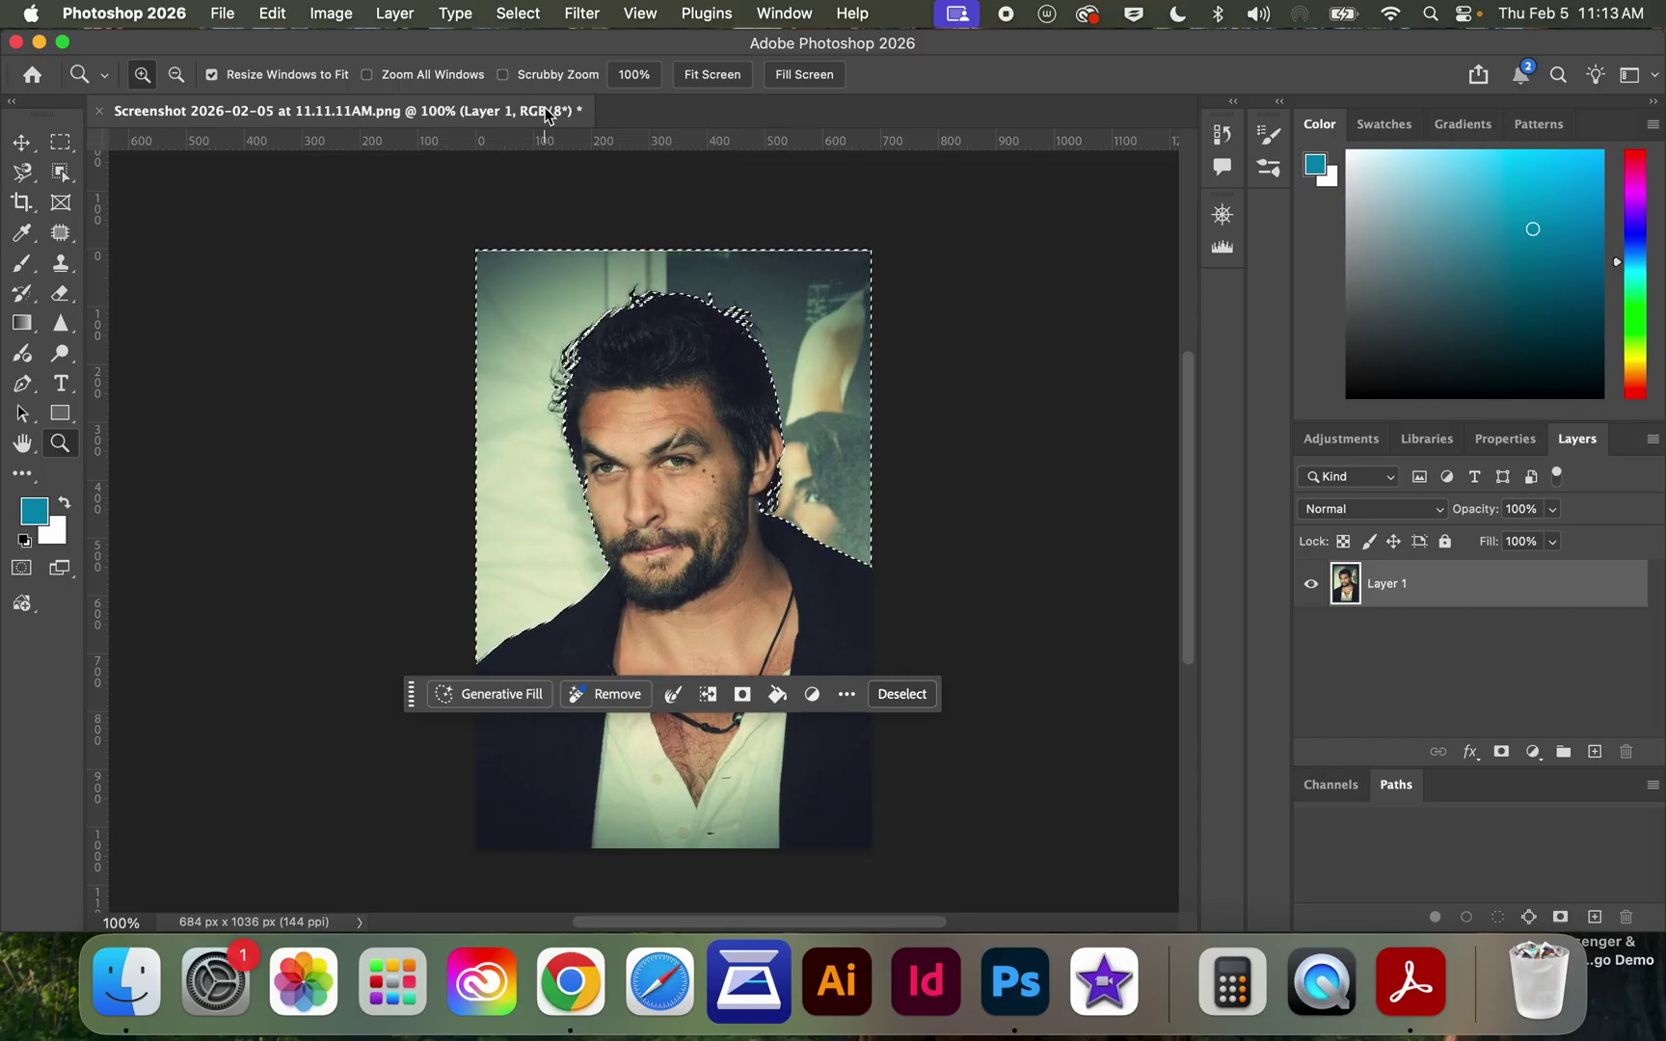
pyautogui.press('q')
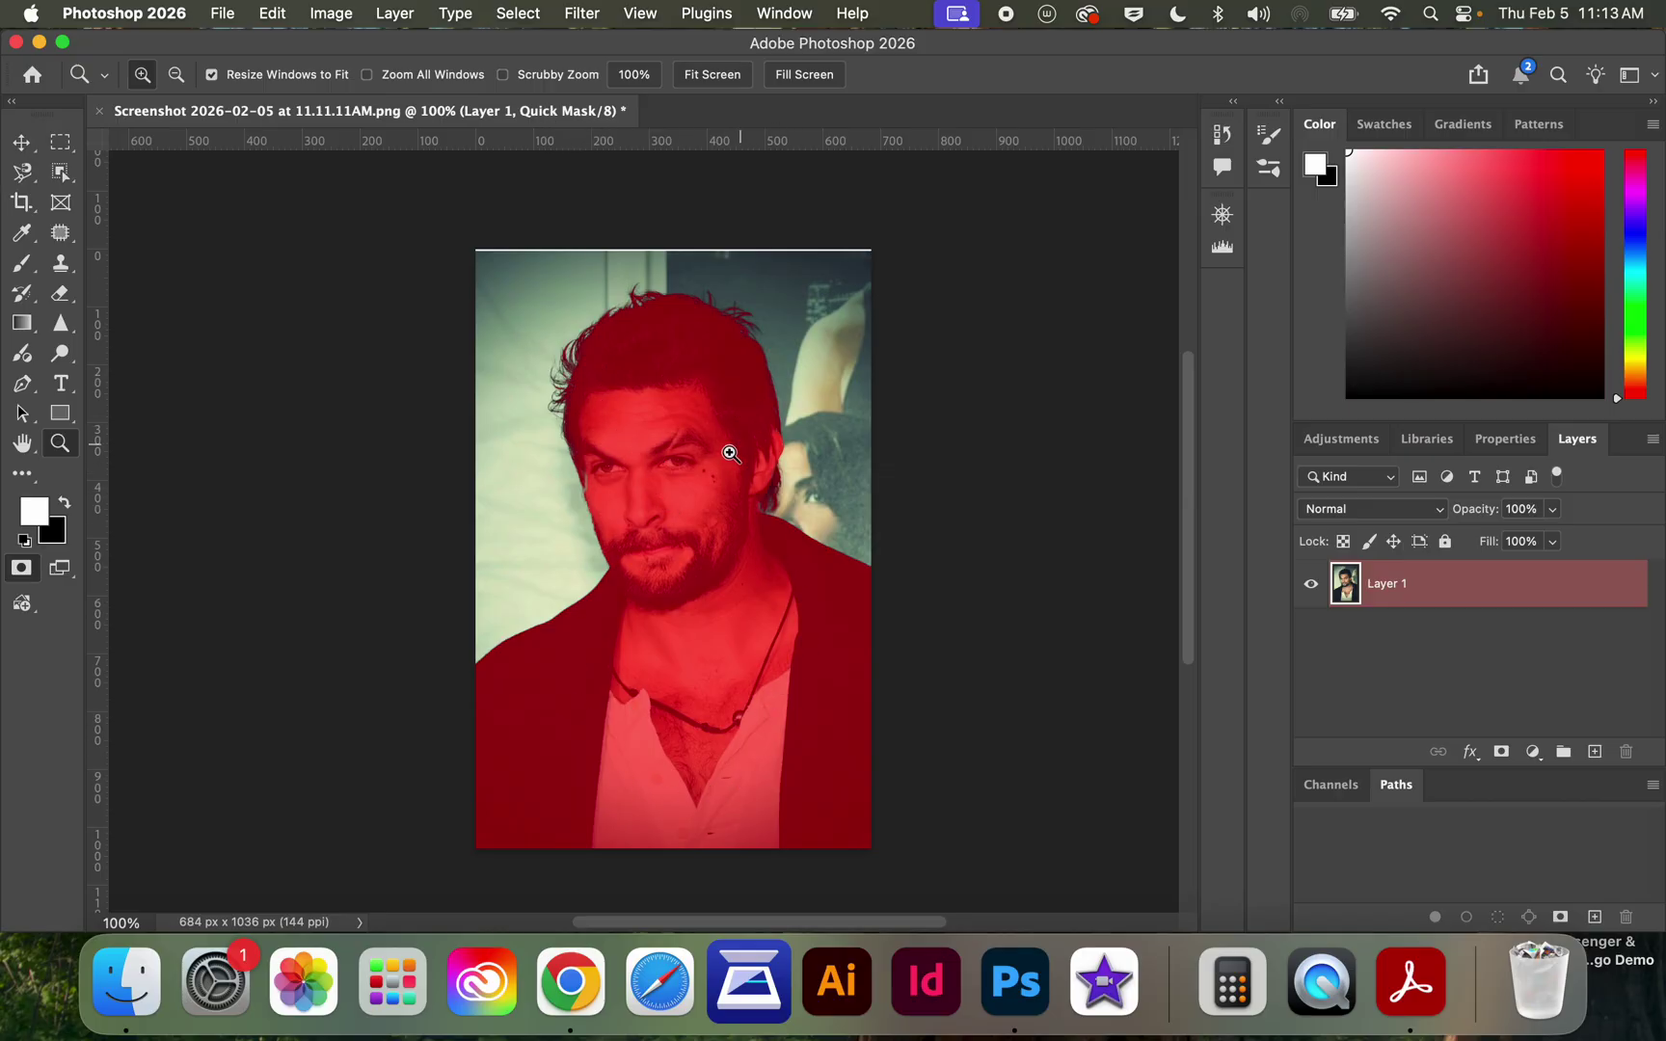
pyautogui.moveTo(672, 505); pyautogui.dragTo(677, 504)
pyautogui.scroll(5, 677, 504)
pyautogui.hscroll(-3, 677, 505)
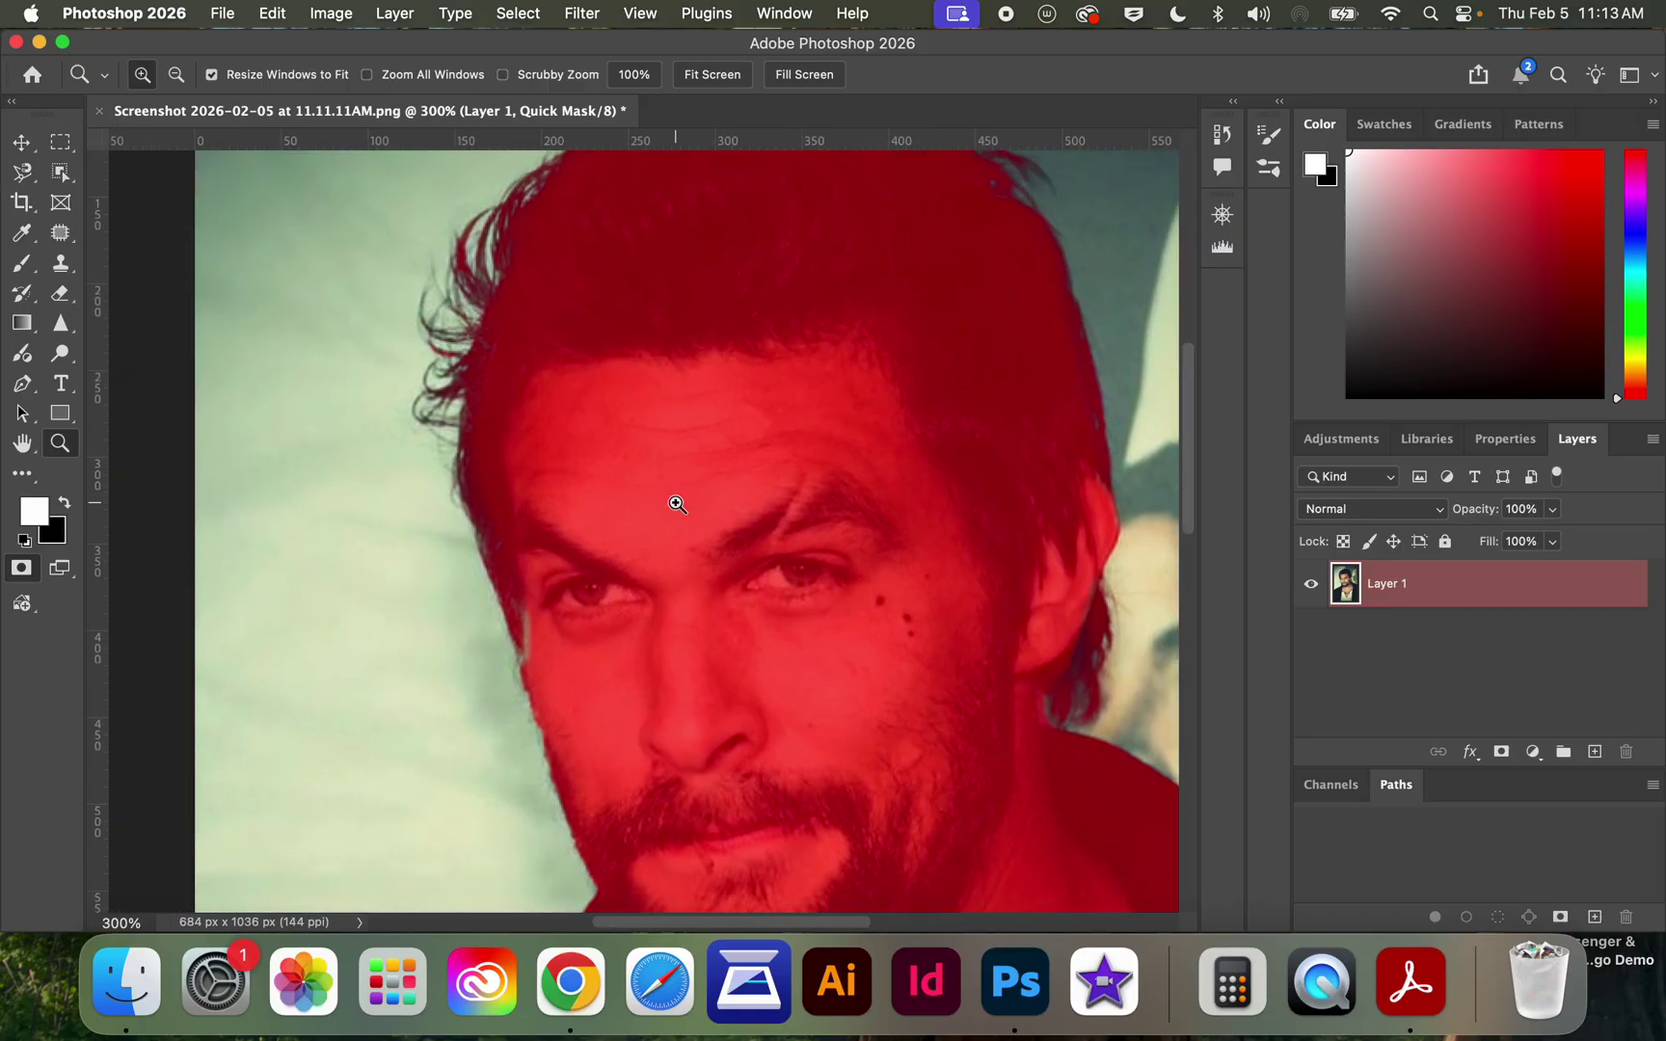
pyautogui.press('q')
# Step: Delete the background behind the man and deselect
pyautogui.press('super+1')
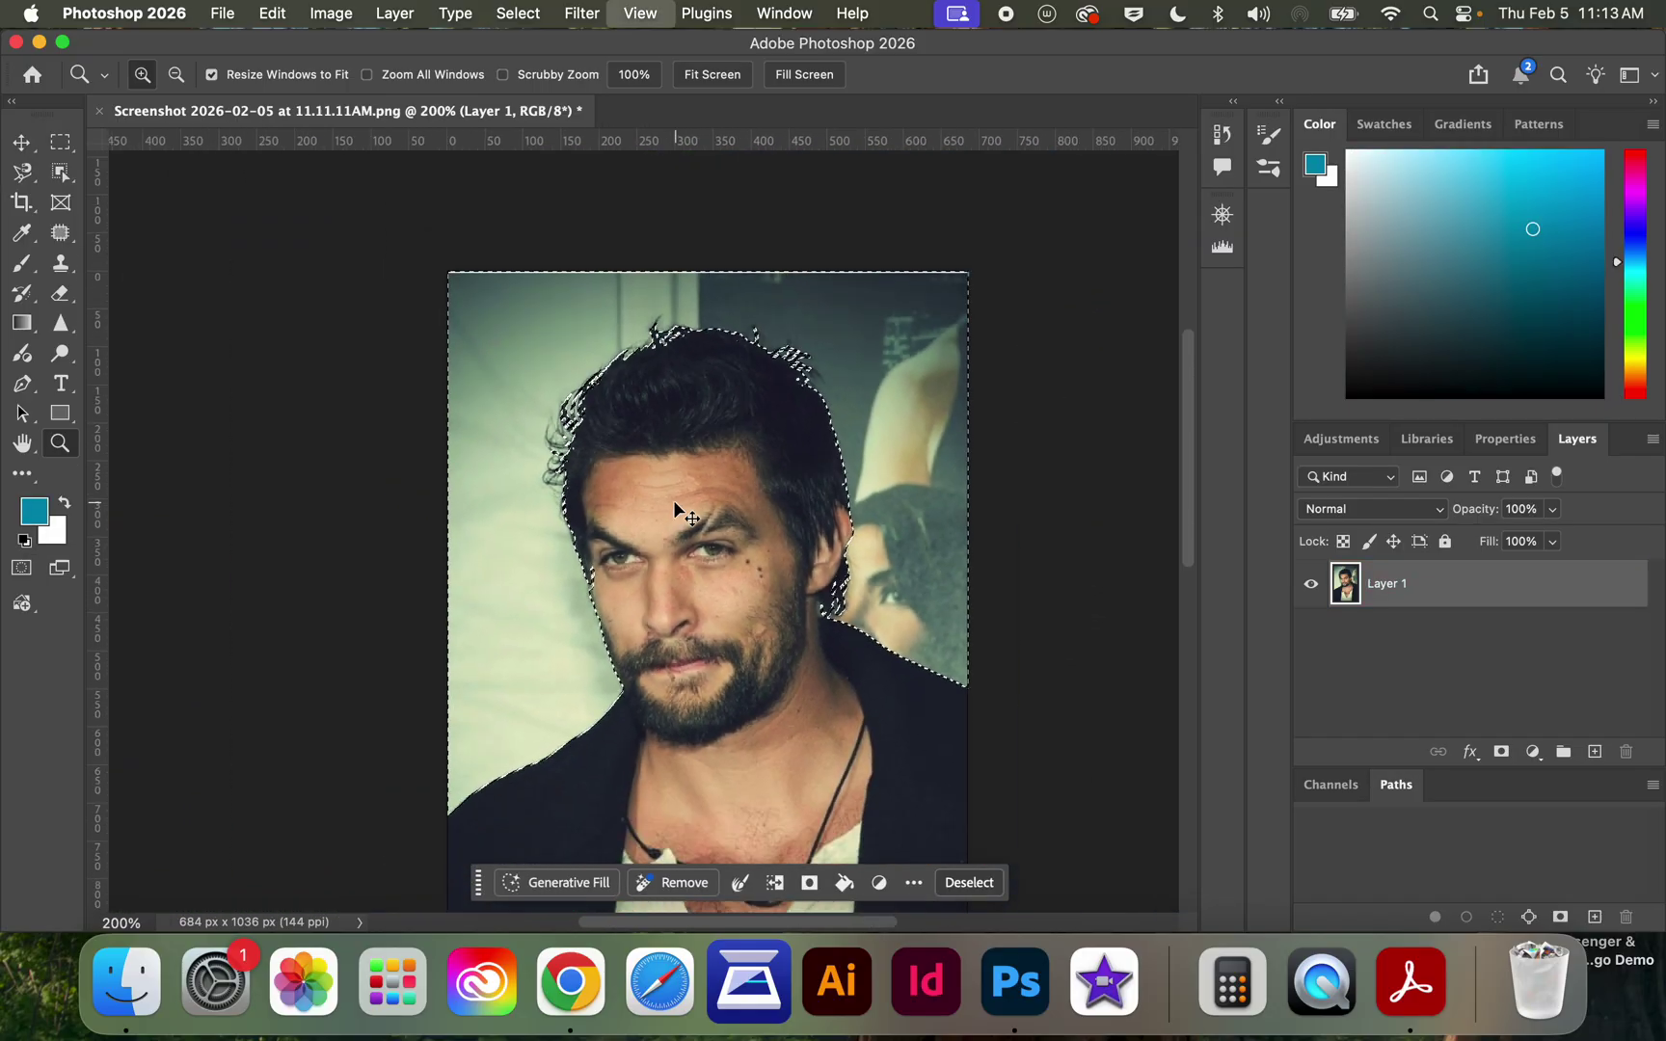
pyautogui.press('Delete')
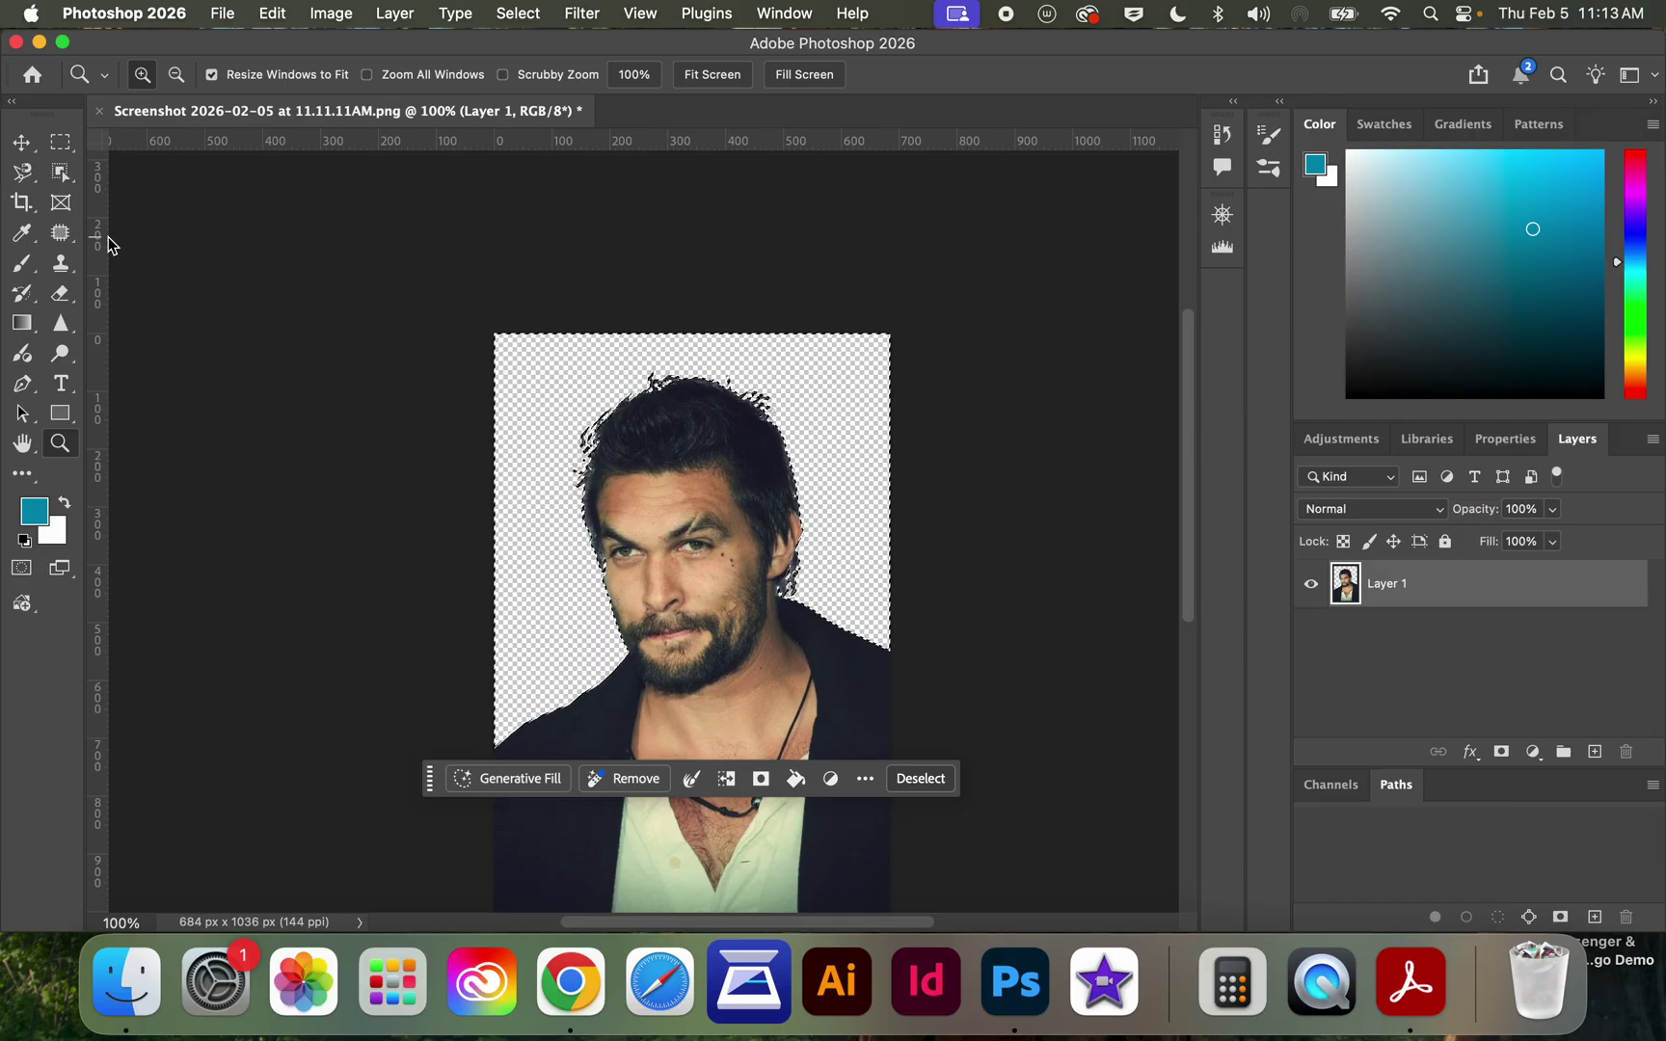
pyautogui.press('super+d')
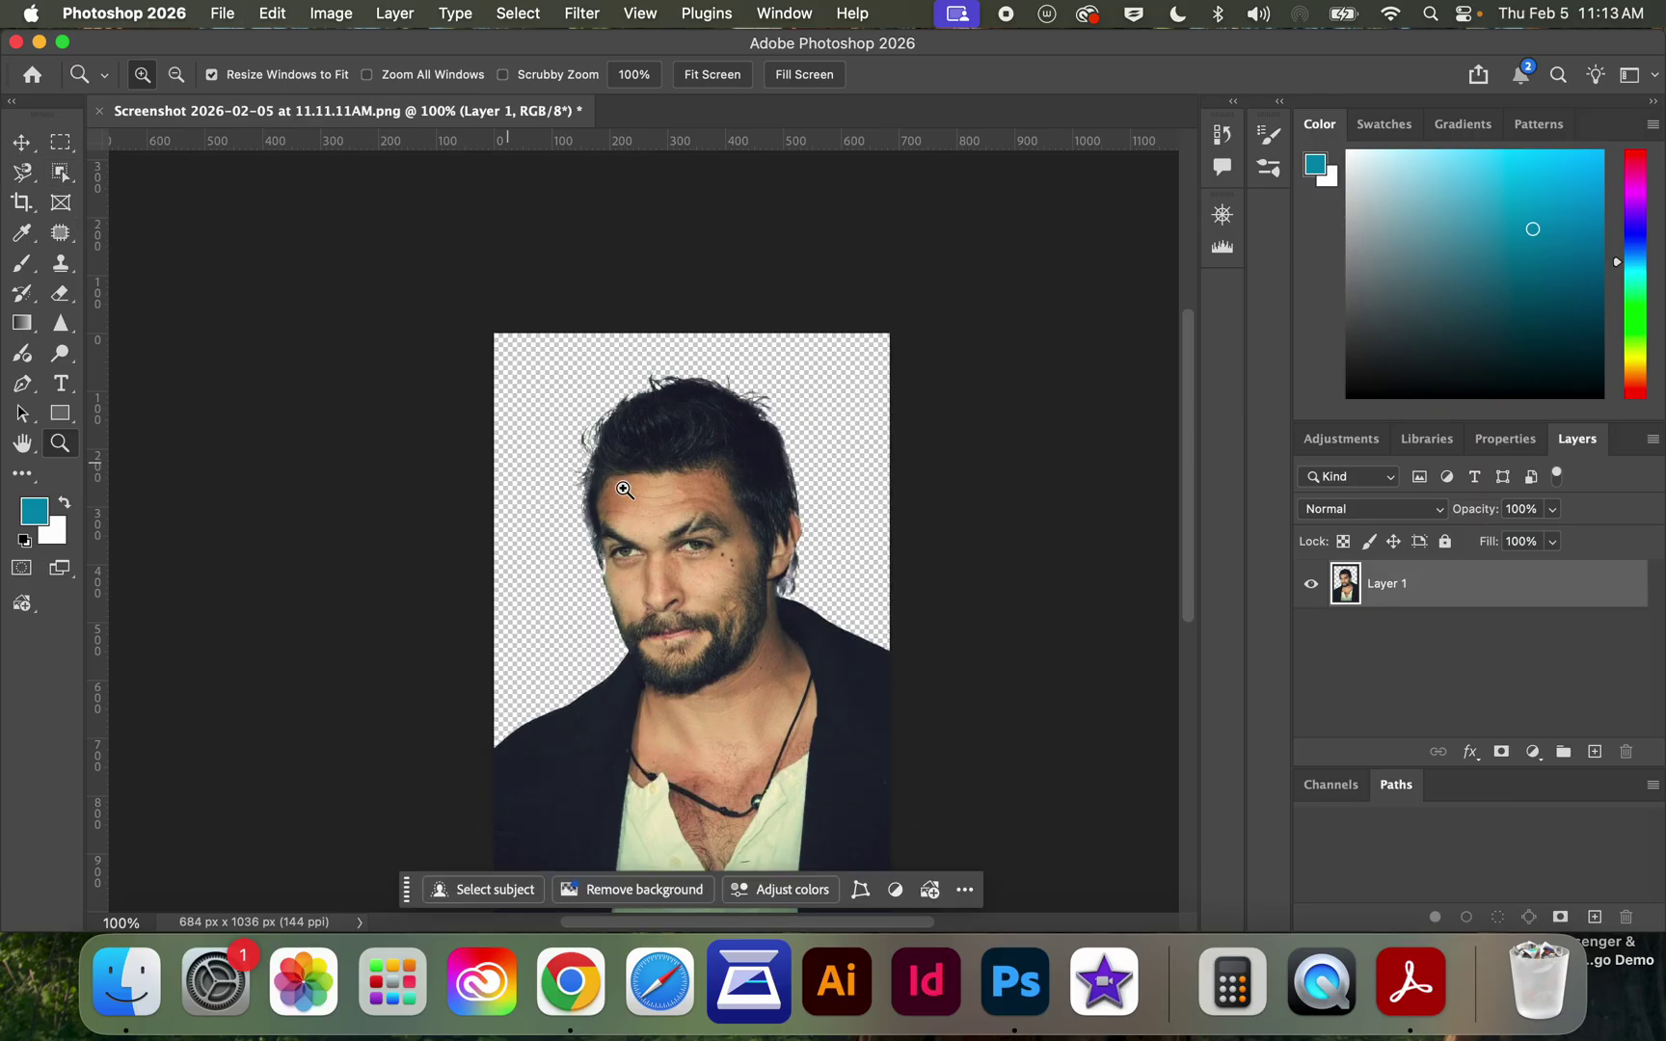
# Step: Inspect the cutout's edges around the hair, face and jacket, and undo the deselection and the background deletion
pyautogui.click(628, 561)
pyautogui.click(628, 560)
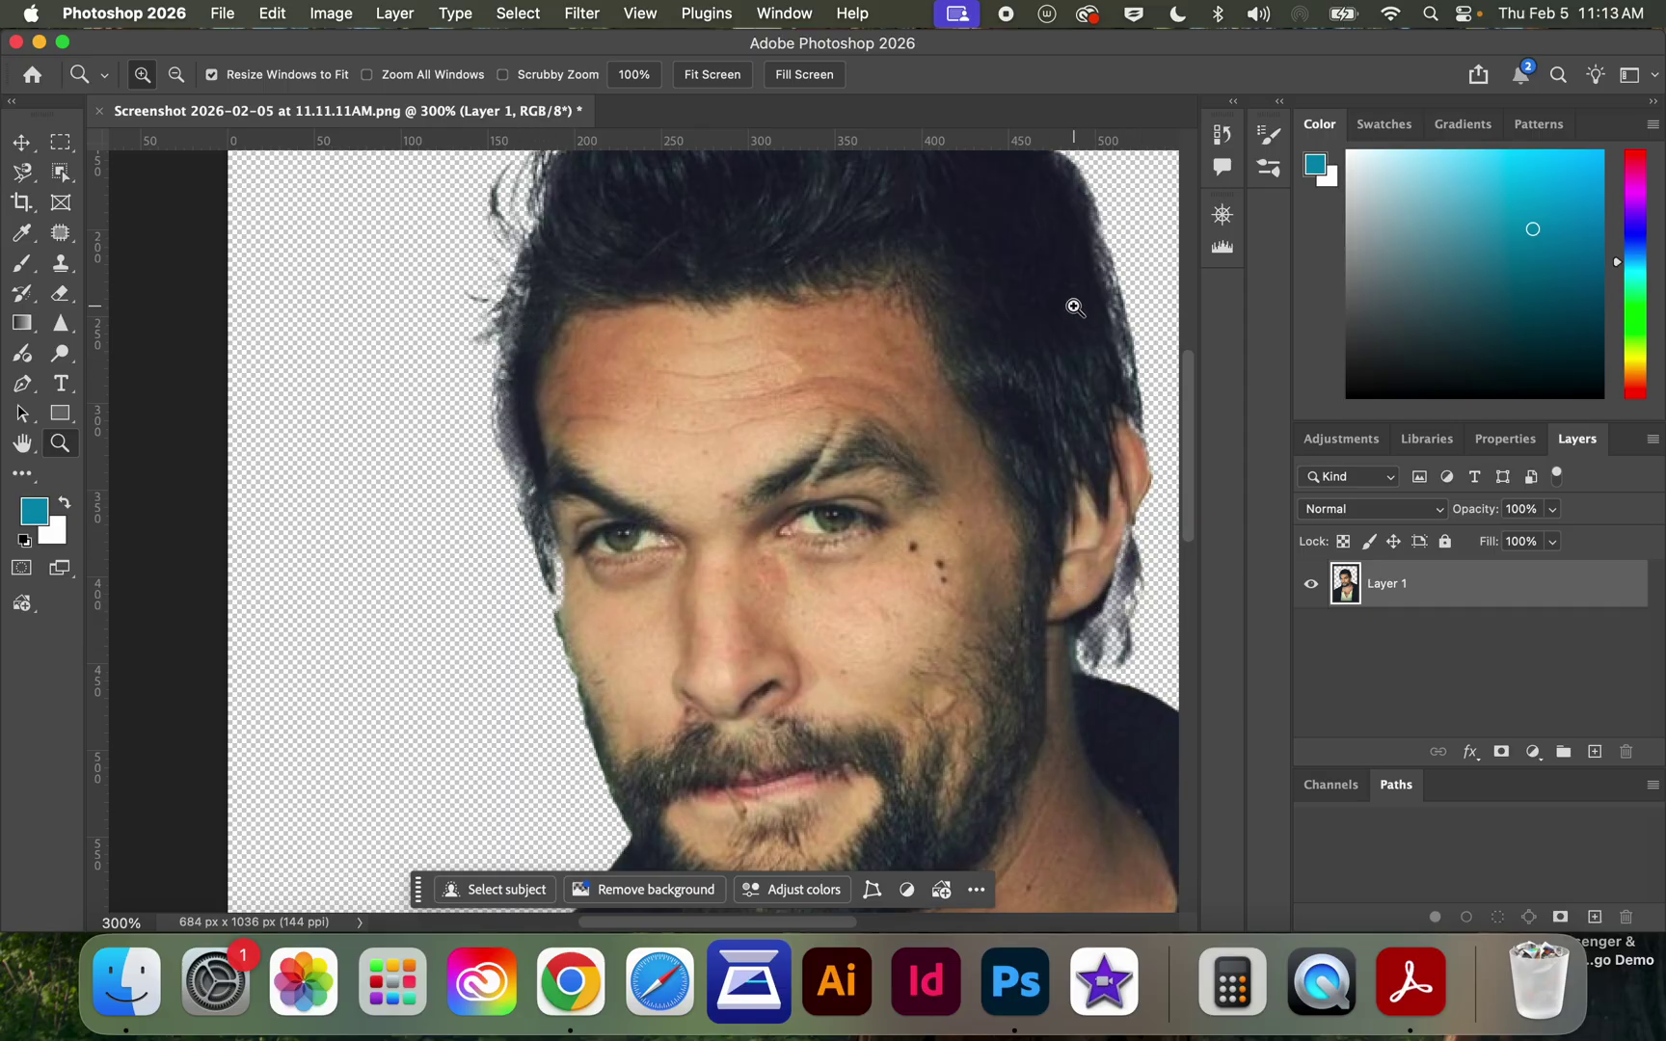
pyautogui.hscroll(-5, 1075, 306)
pyautogui.hscroll(8, 1076, 306)
pyautogui.scroll(-10, 1075, 307)
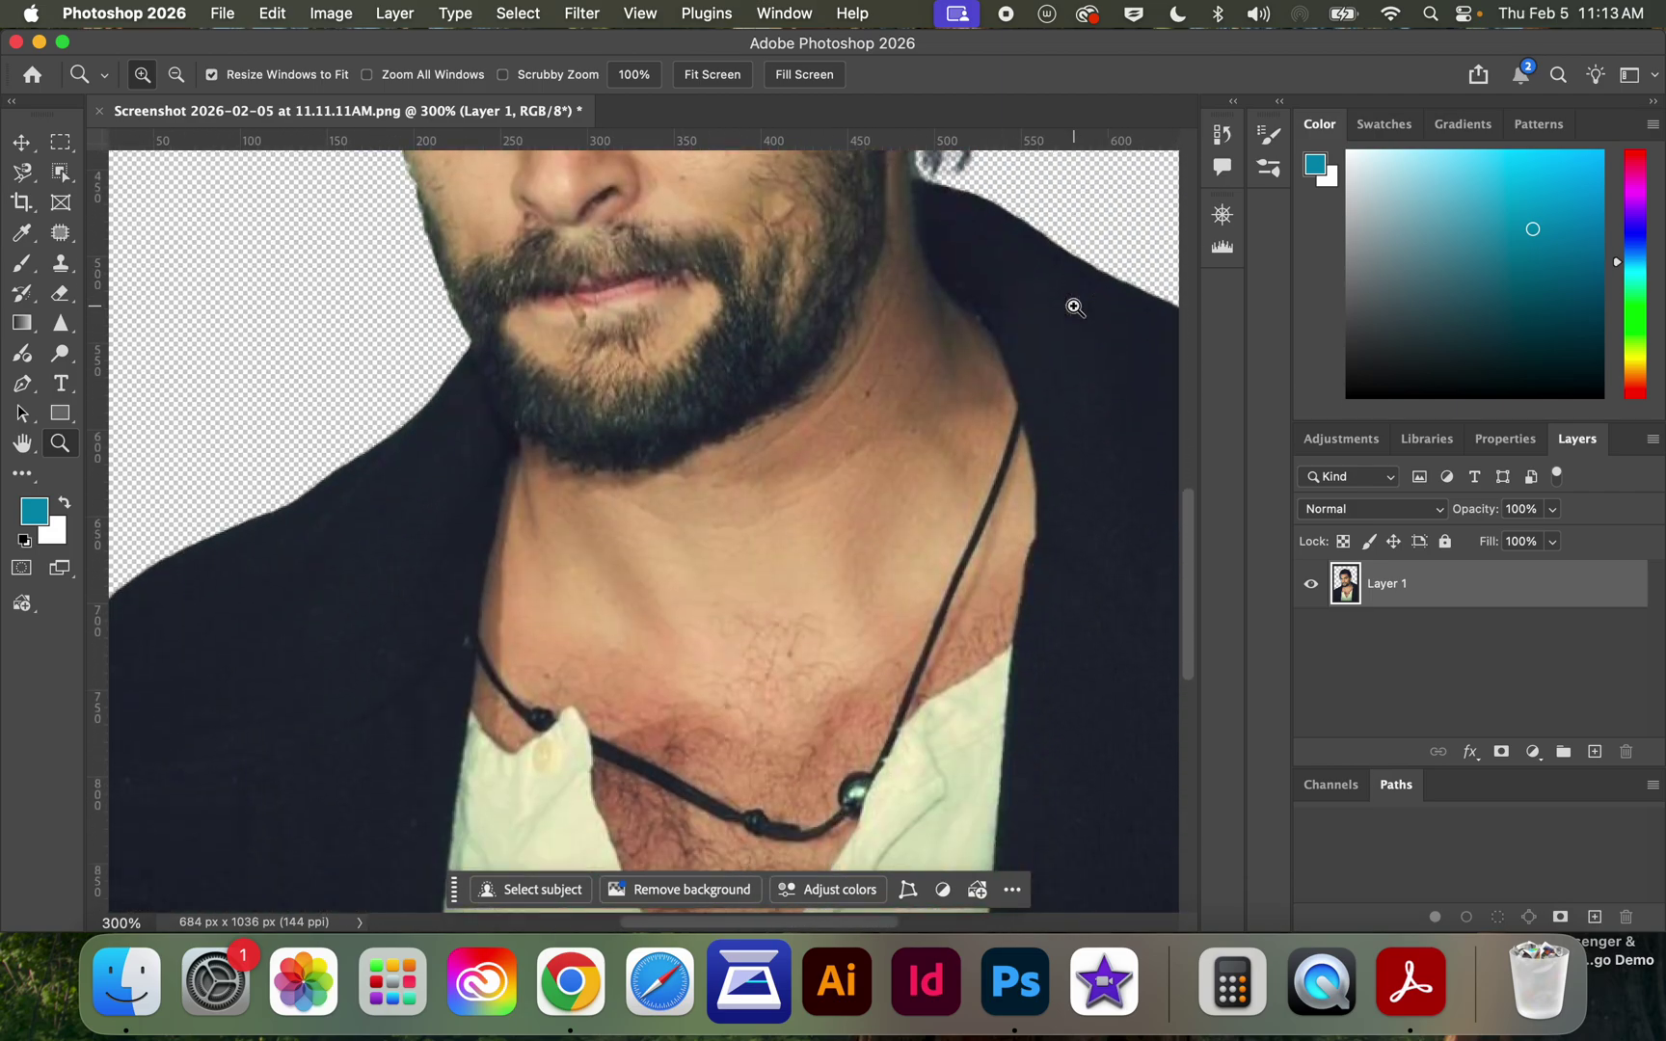
pyautogui.scroll(15, 1076, 306)
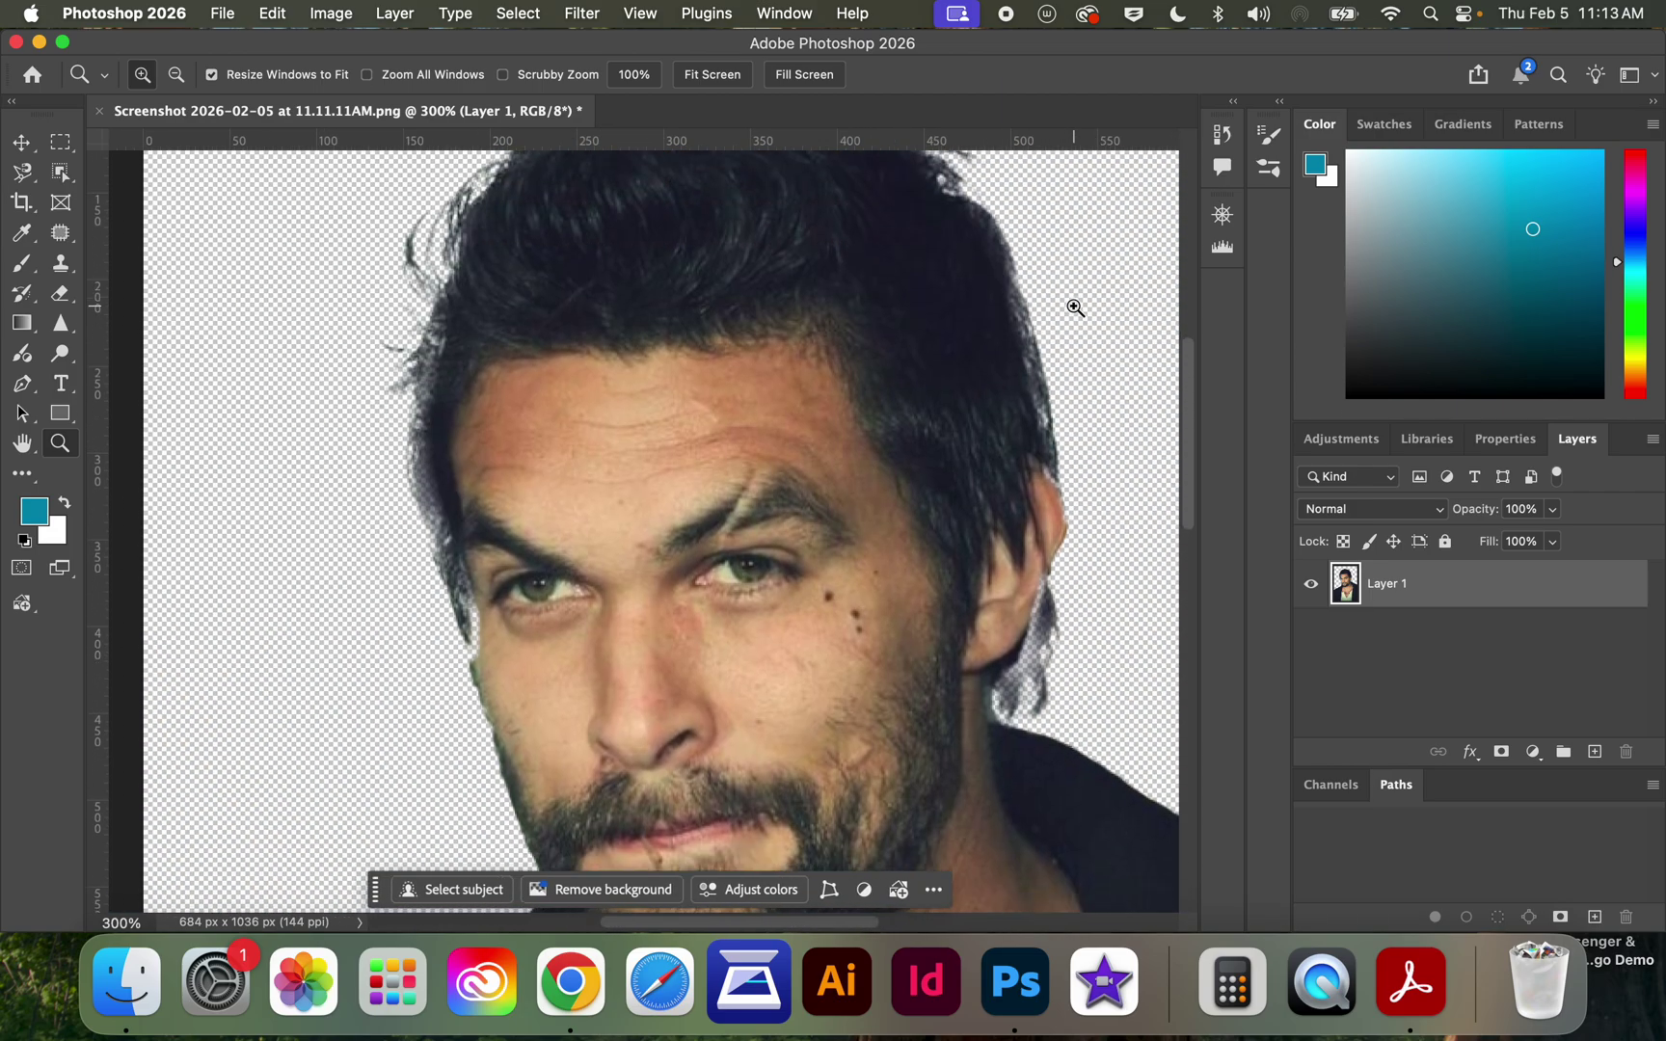
pyautogui.press('super+z')
pyautogui.press('super+z')
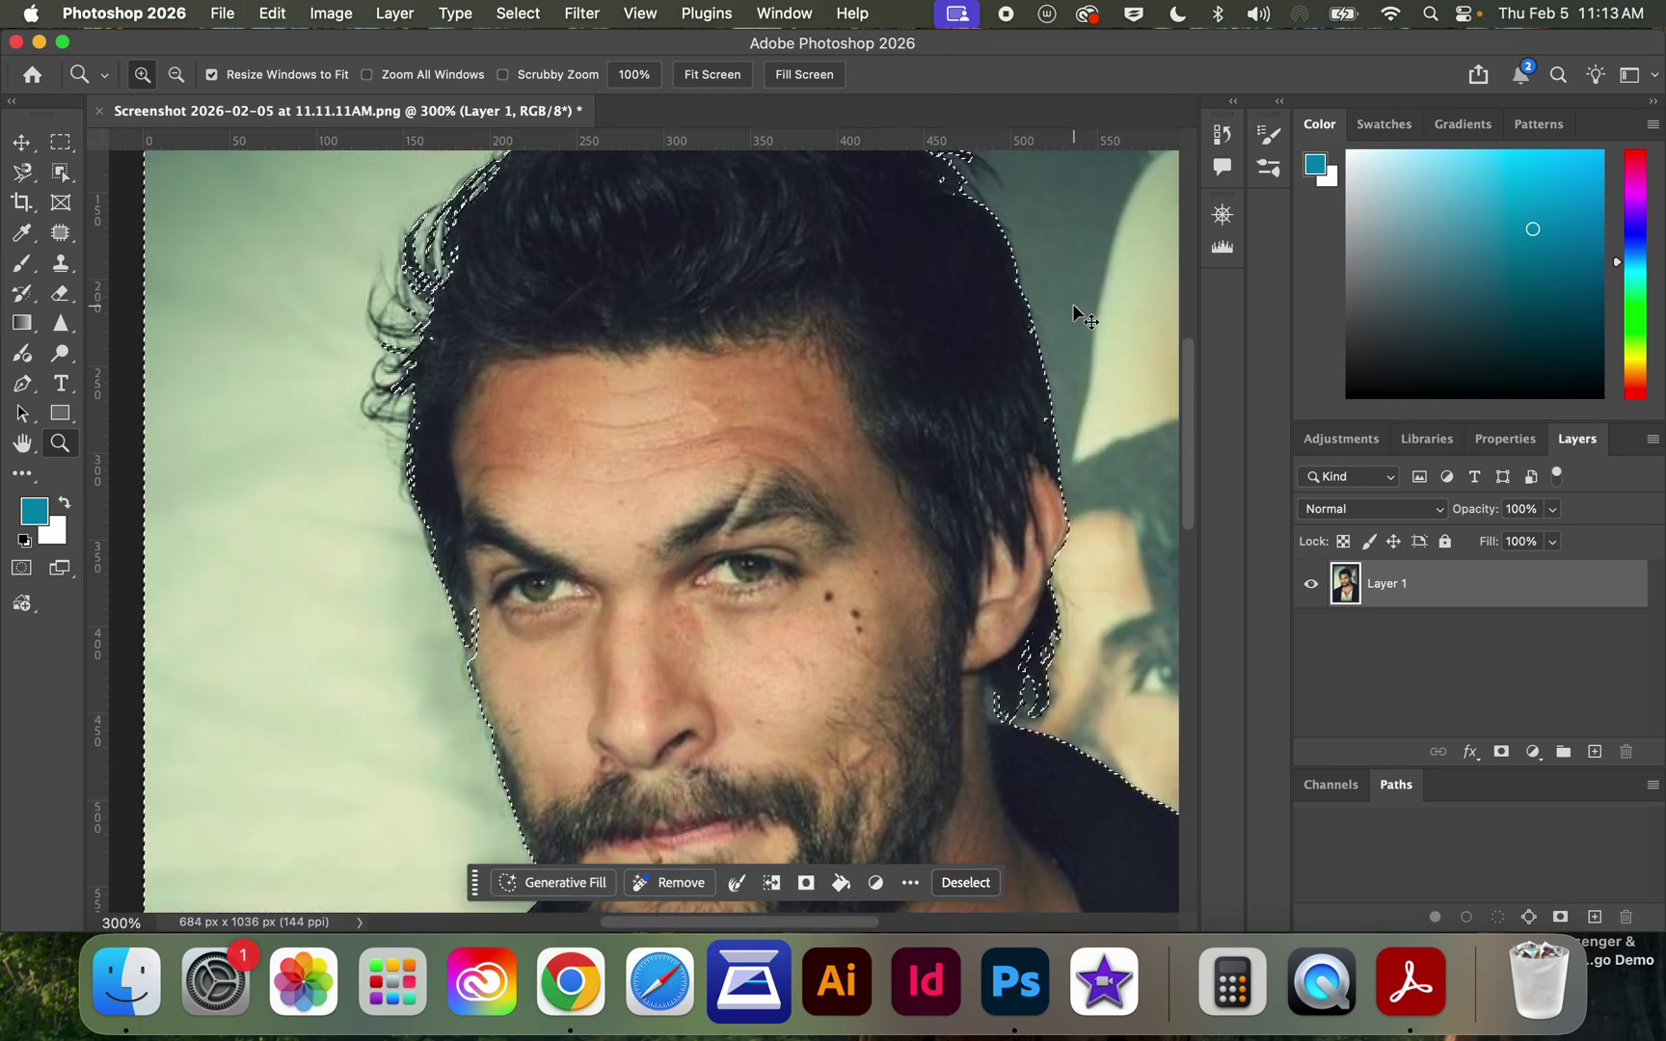
# Step: Enter Quick Mask mode and set up the Brush tool with a size of 49 px and 70% hardness
pyautogui.press('q')
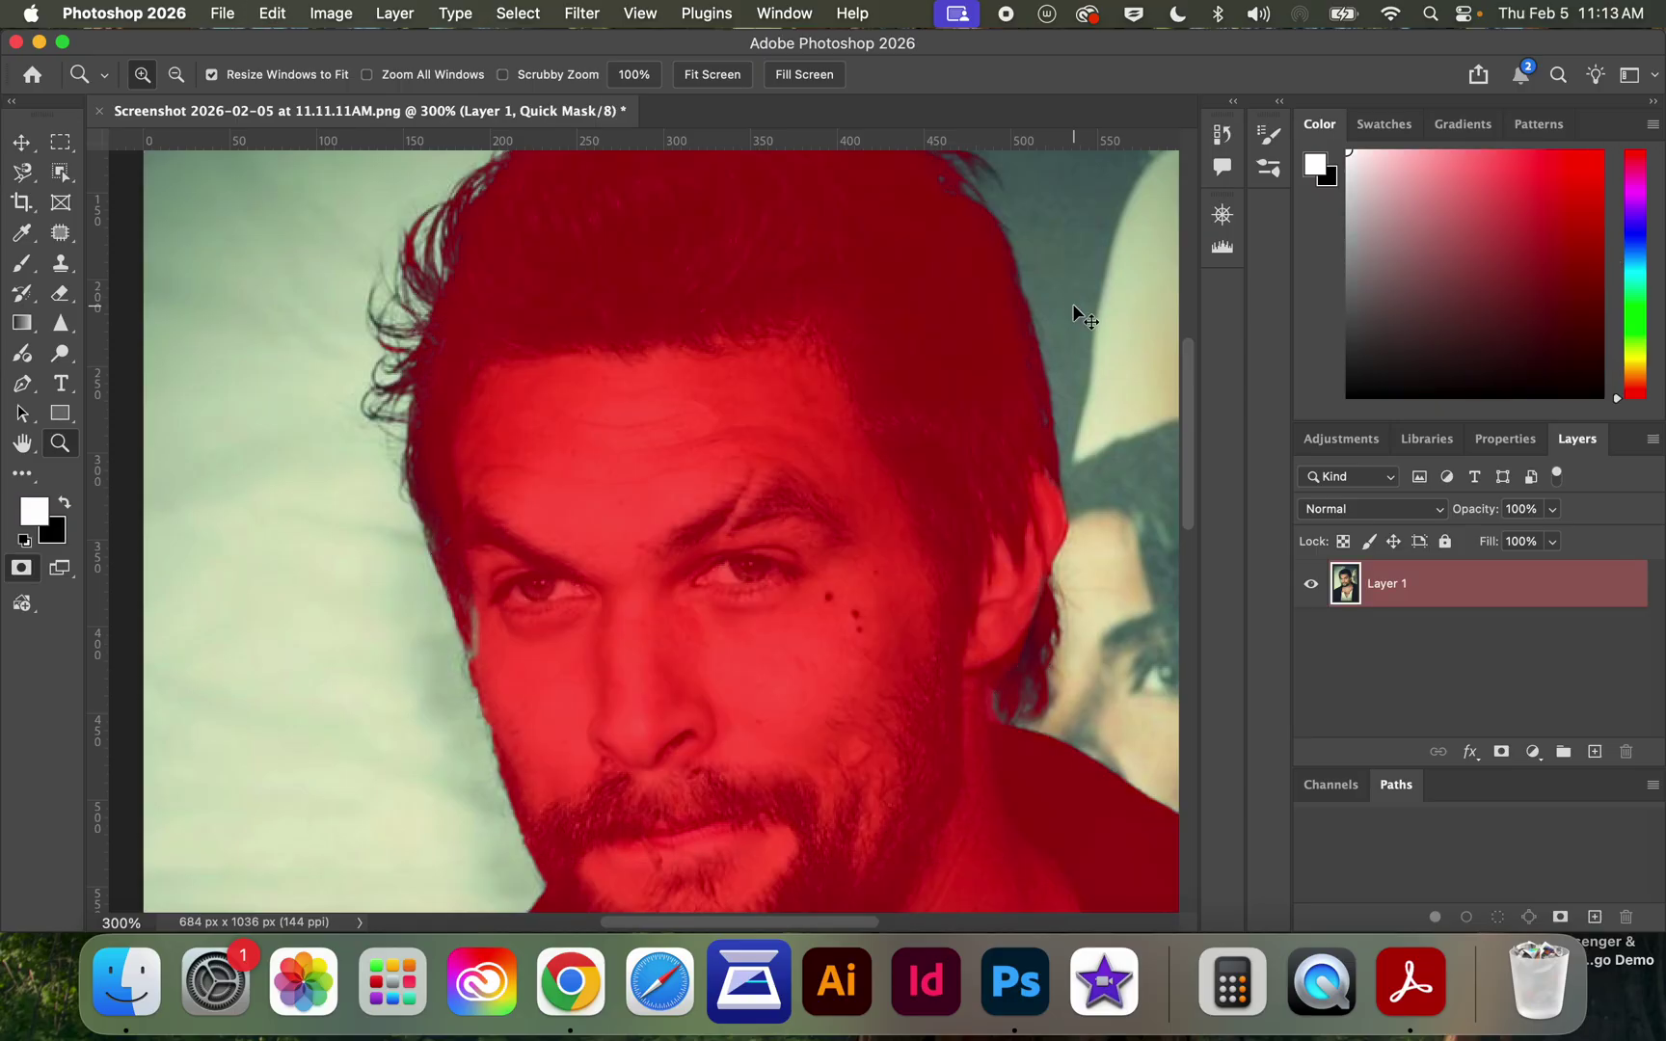
pyautogui.press('super+minus')
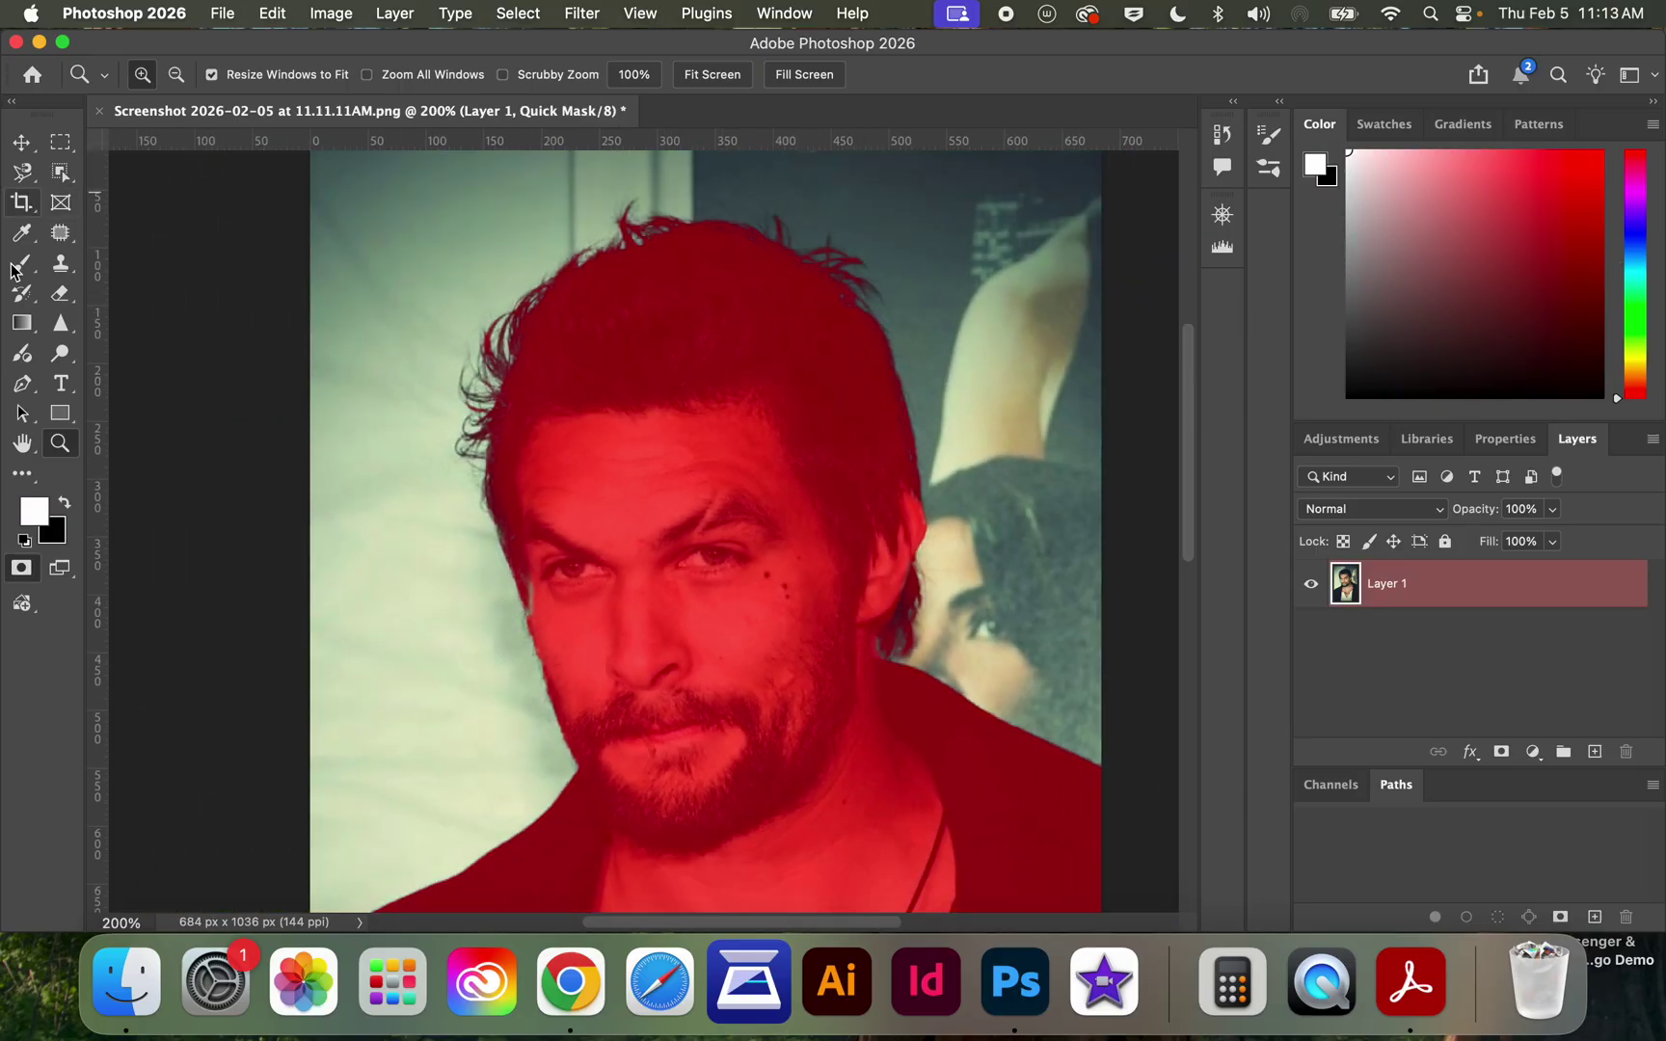
pyautogui.click(61, 175)
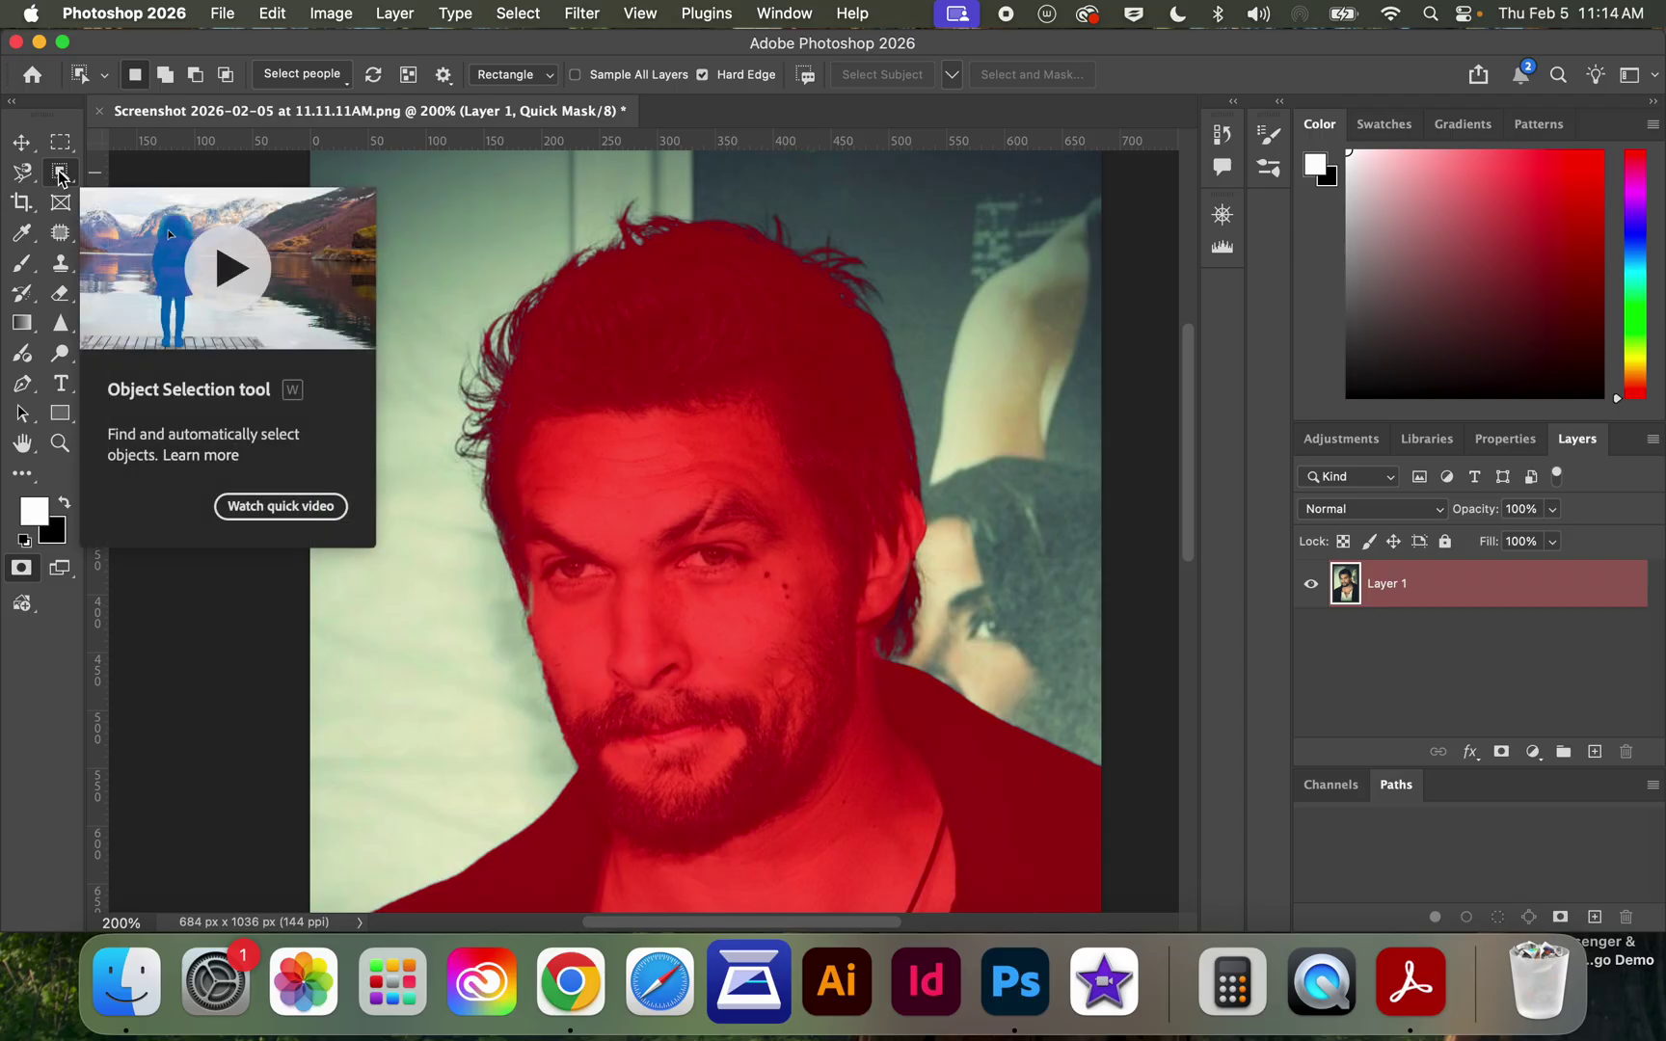
pyautogui.click(25, 267)
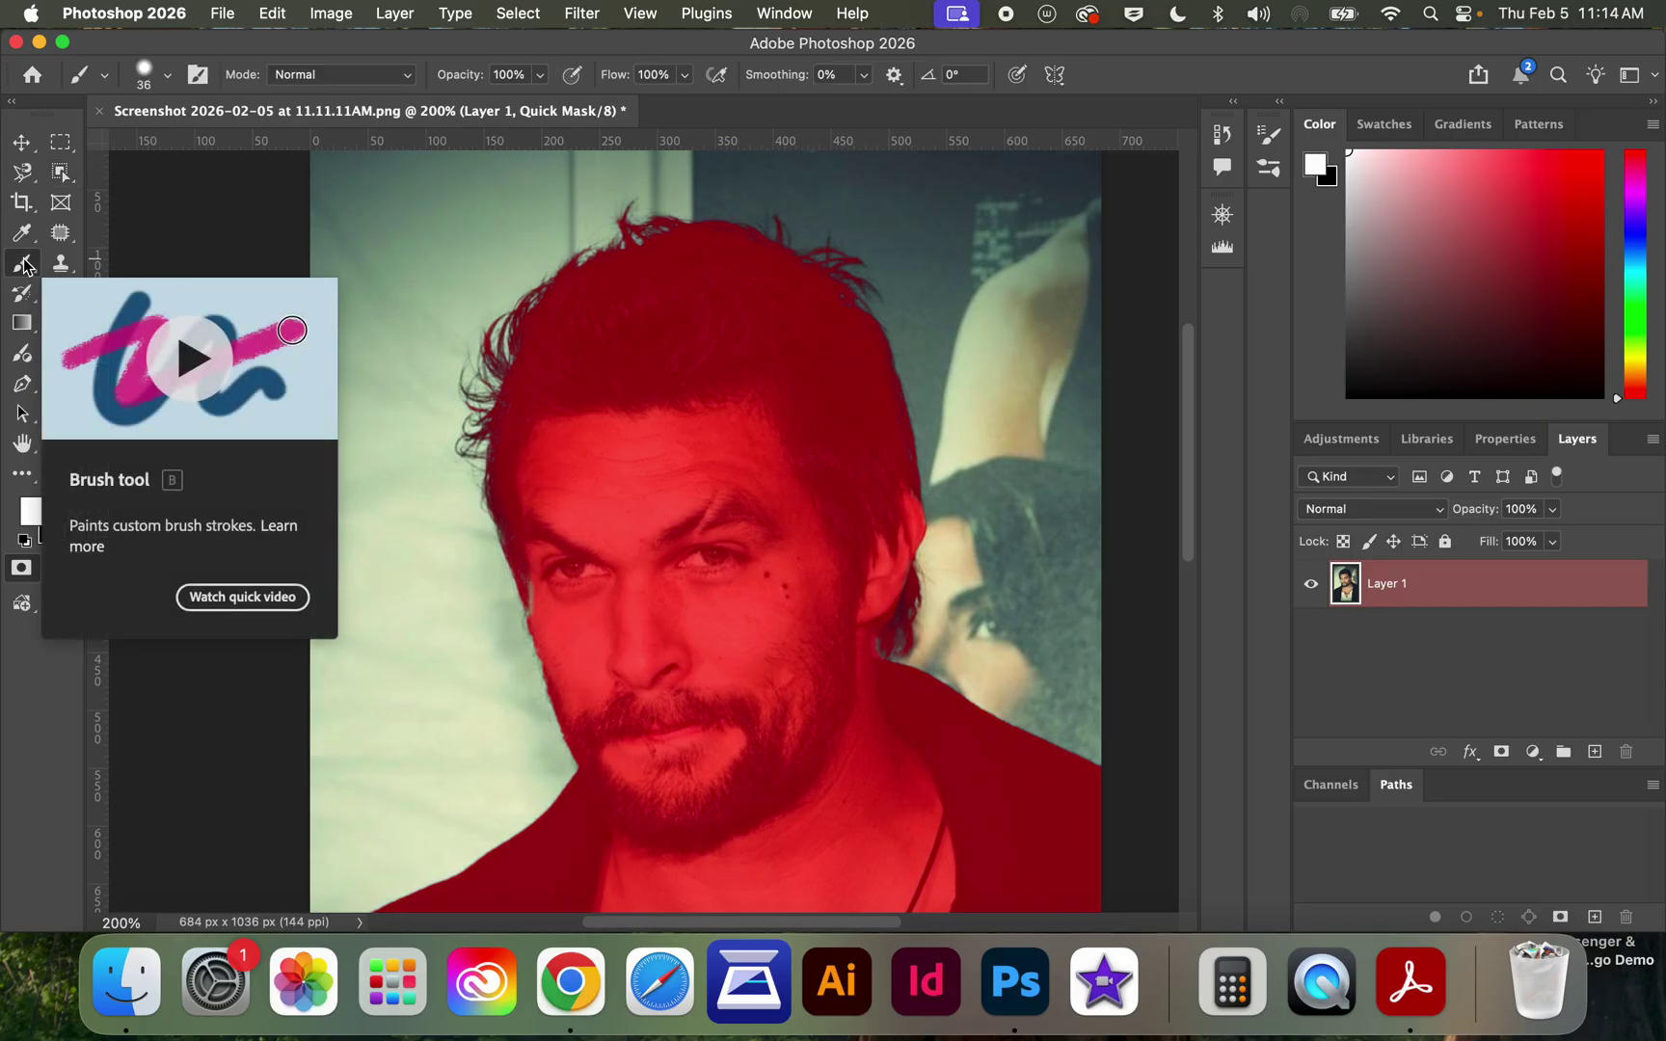
pyautogui.click(169, 75)
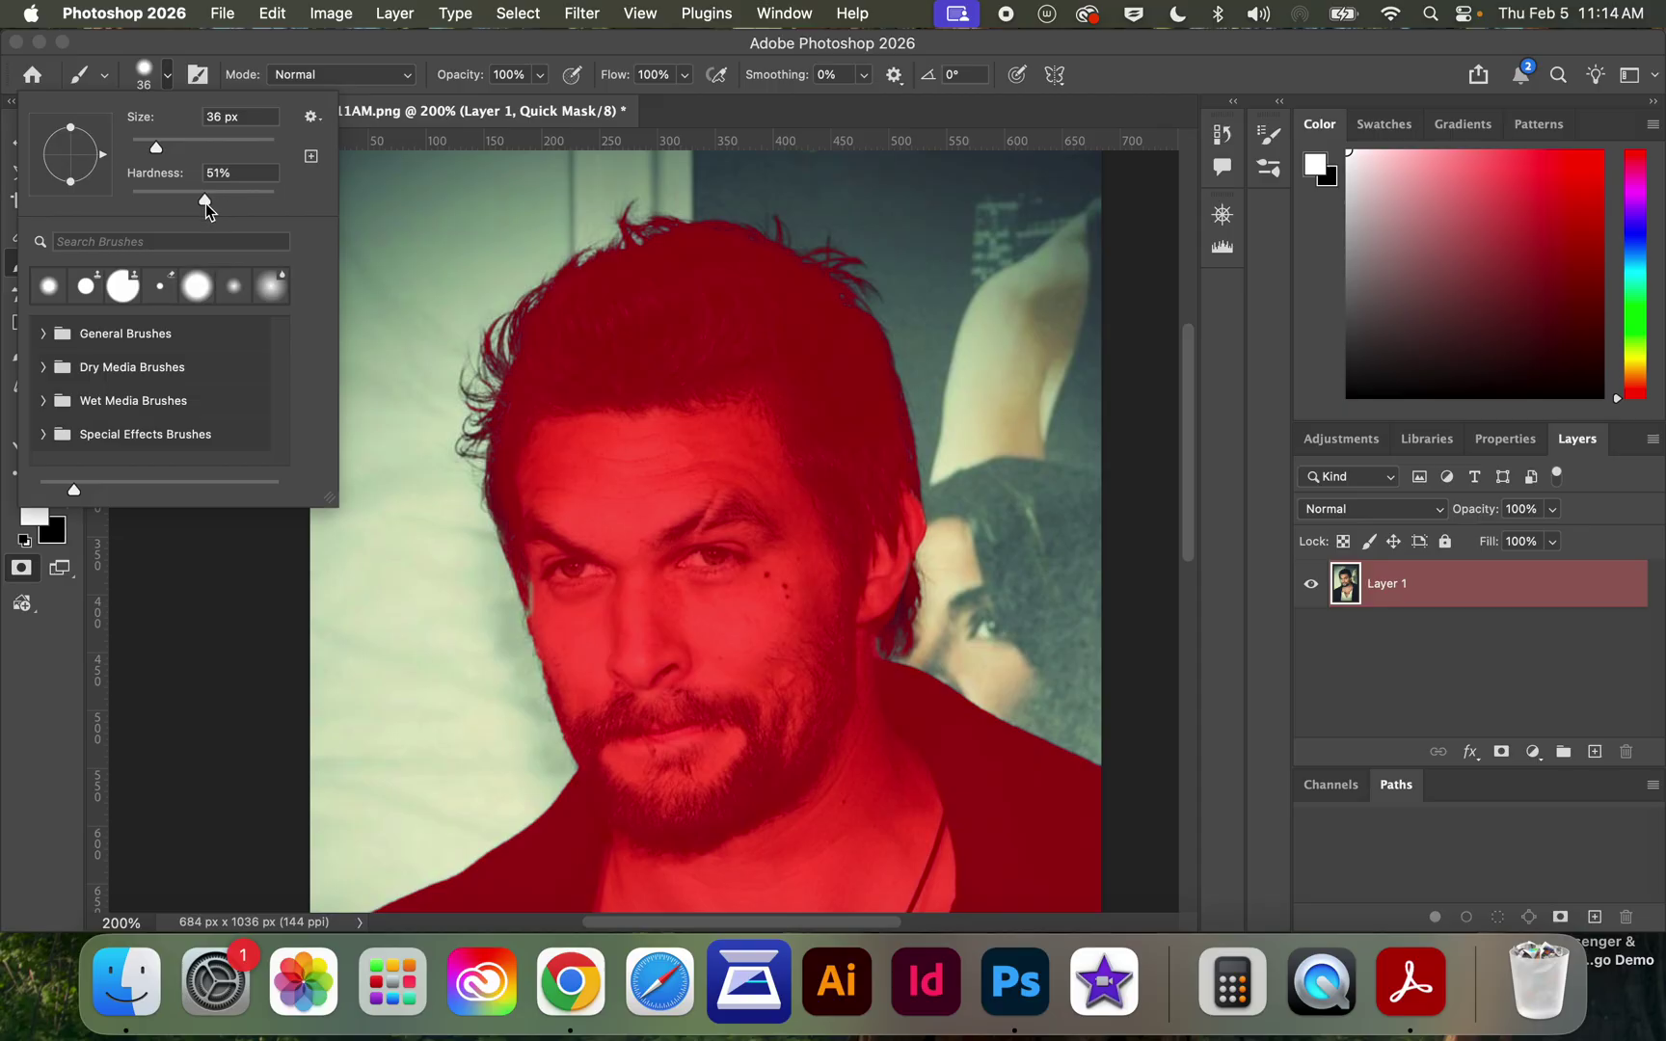
pyautogui.moveTo(206, 208); pyautogui.dragTo(221, 210)
pyautogui.moveTo(233, 212); pyautogui.dragTo(234, 212)
pyautogui.click(166, 146)
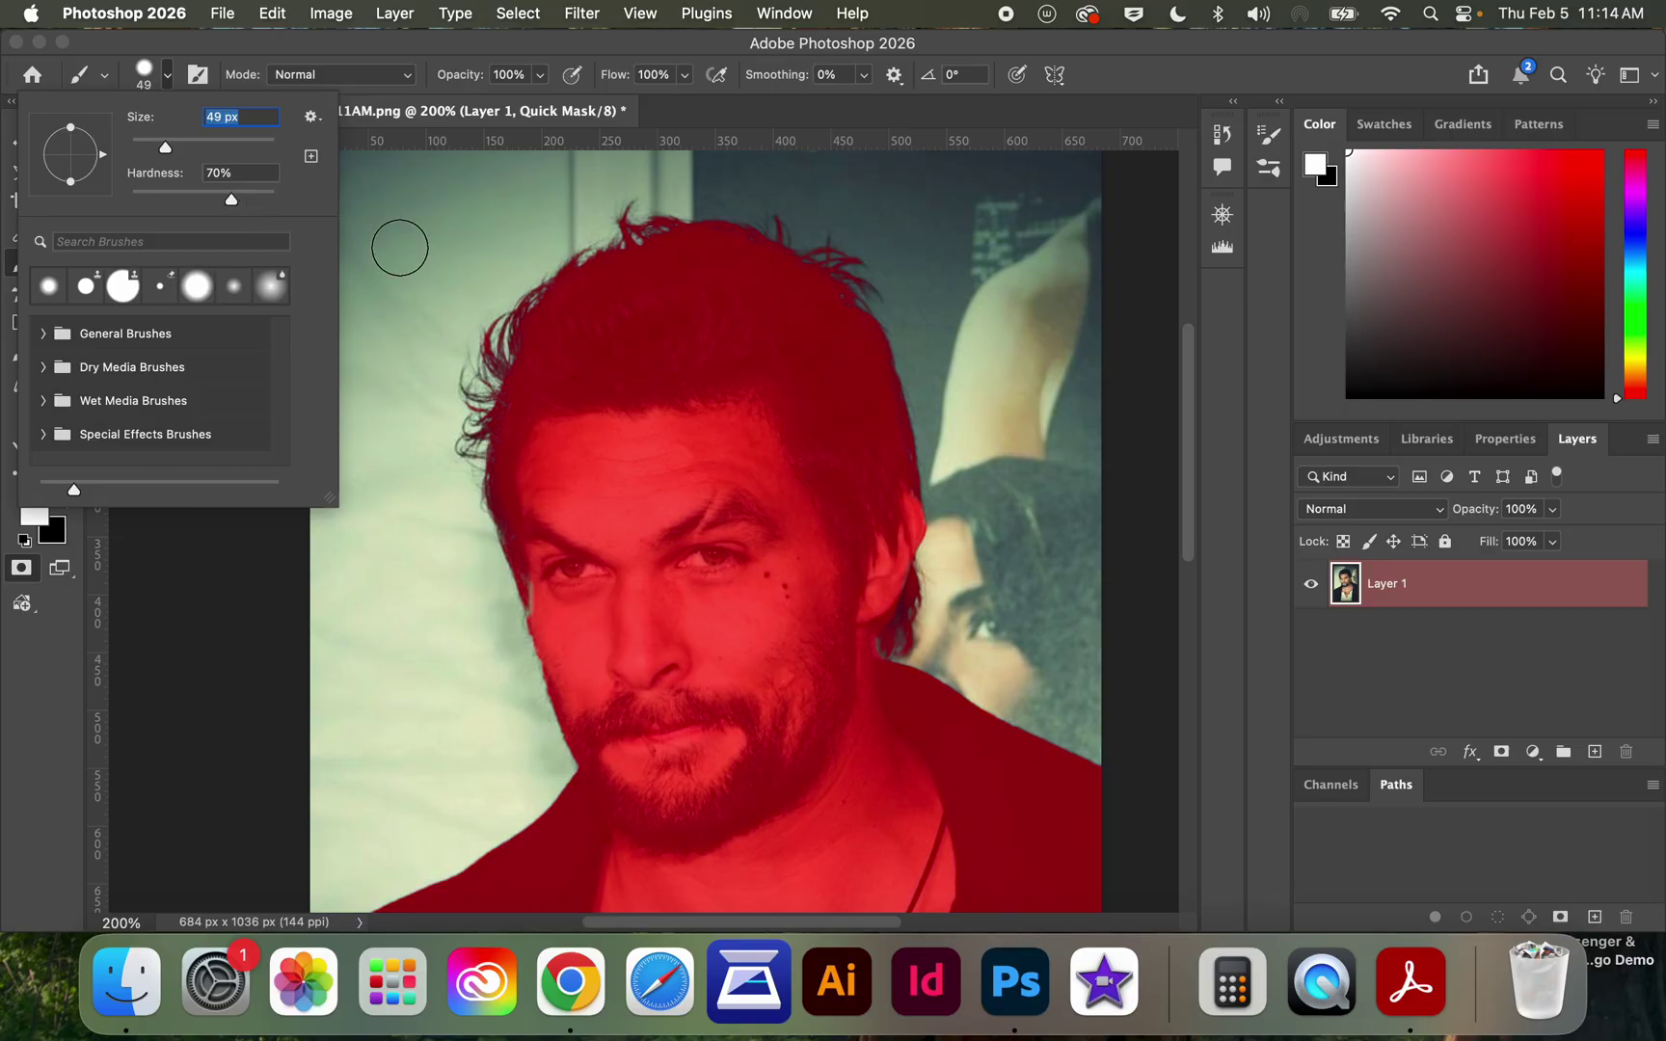
pyautogui.click(399, 247)
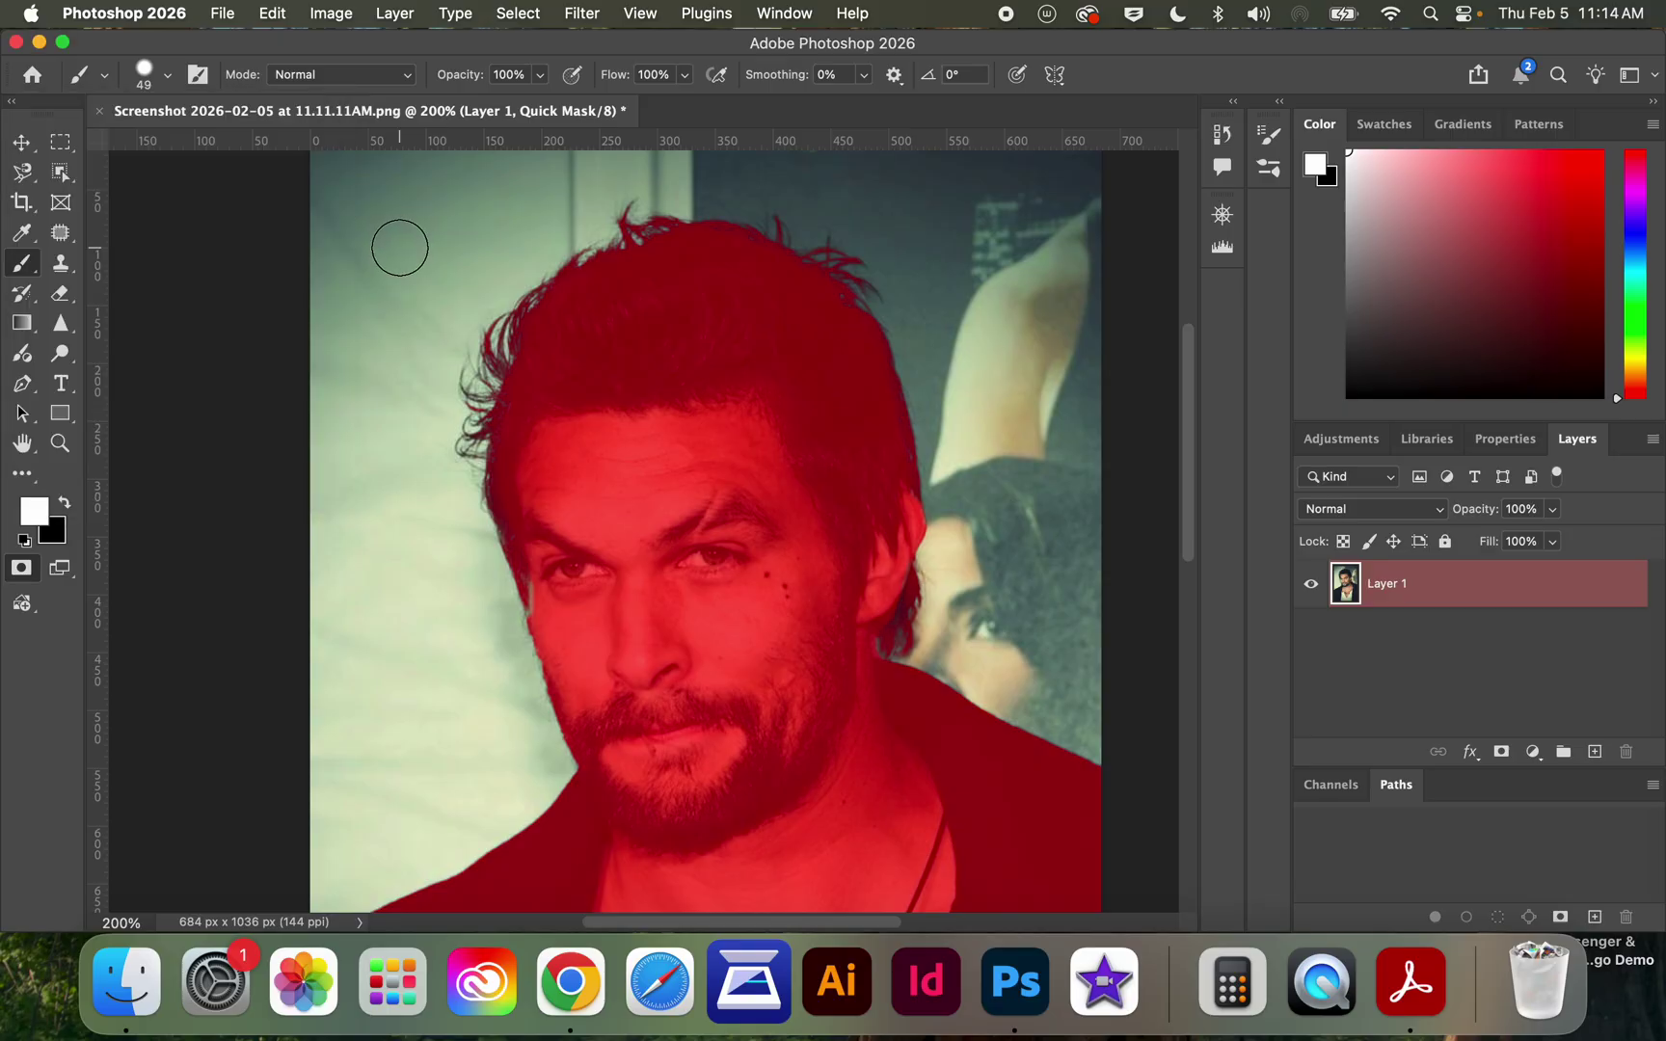
# Step: Lower the brush hardness to its minimum and paint the mask off the stray hair along the left side of the head
pyautogui.click(167, 81)
pyautogui.moveTo(235, 207); pyautogui.dragTo(130, 211)
pyautogui.click(466, 458)
pyautogui.moveTo(465, 458); pyautogui.dragTo(497, 359)
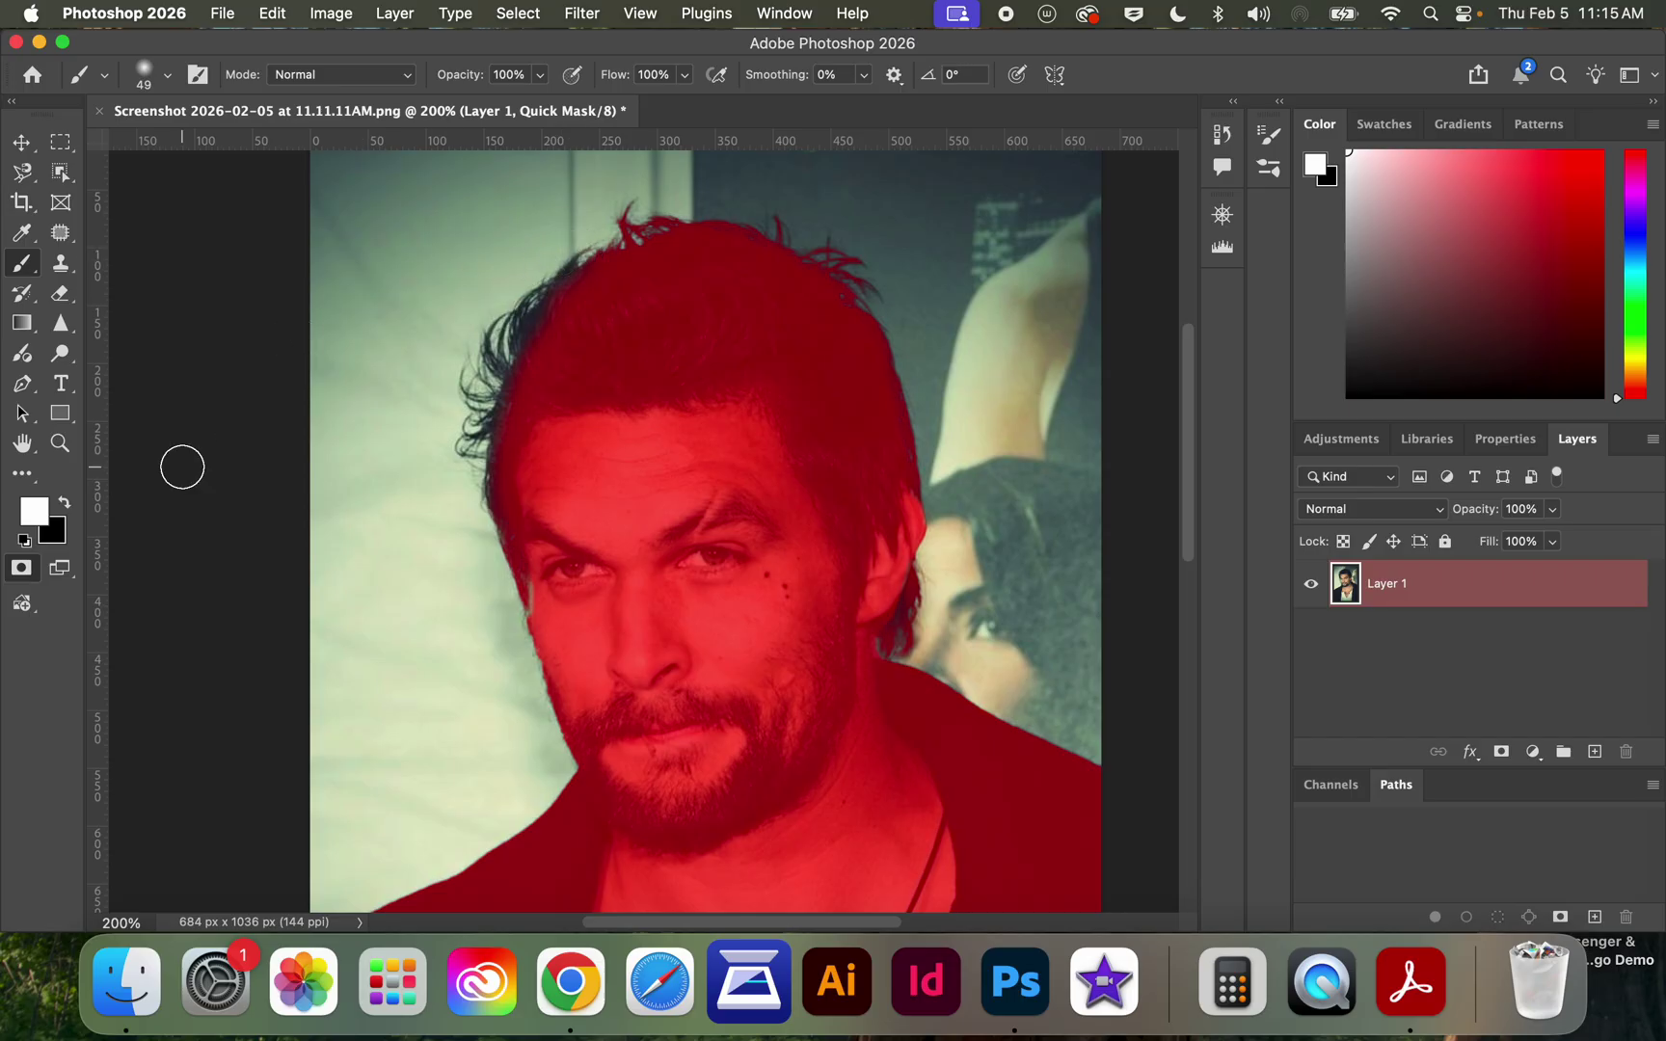
# Step: Raise the brush hardness to its maximum, paint the mask off the stray hair across the top of the head, and exit Quick Mask mode
pyautogui.click(166, 81)
pyautogui.moveTo(132, 205); pyautogui.dragTo(295, 210)
pyautogui.click(542, 227)
pyautogui.moveTo(551, 255); pyautogui.dragTo(673, 203)
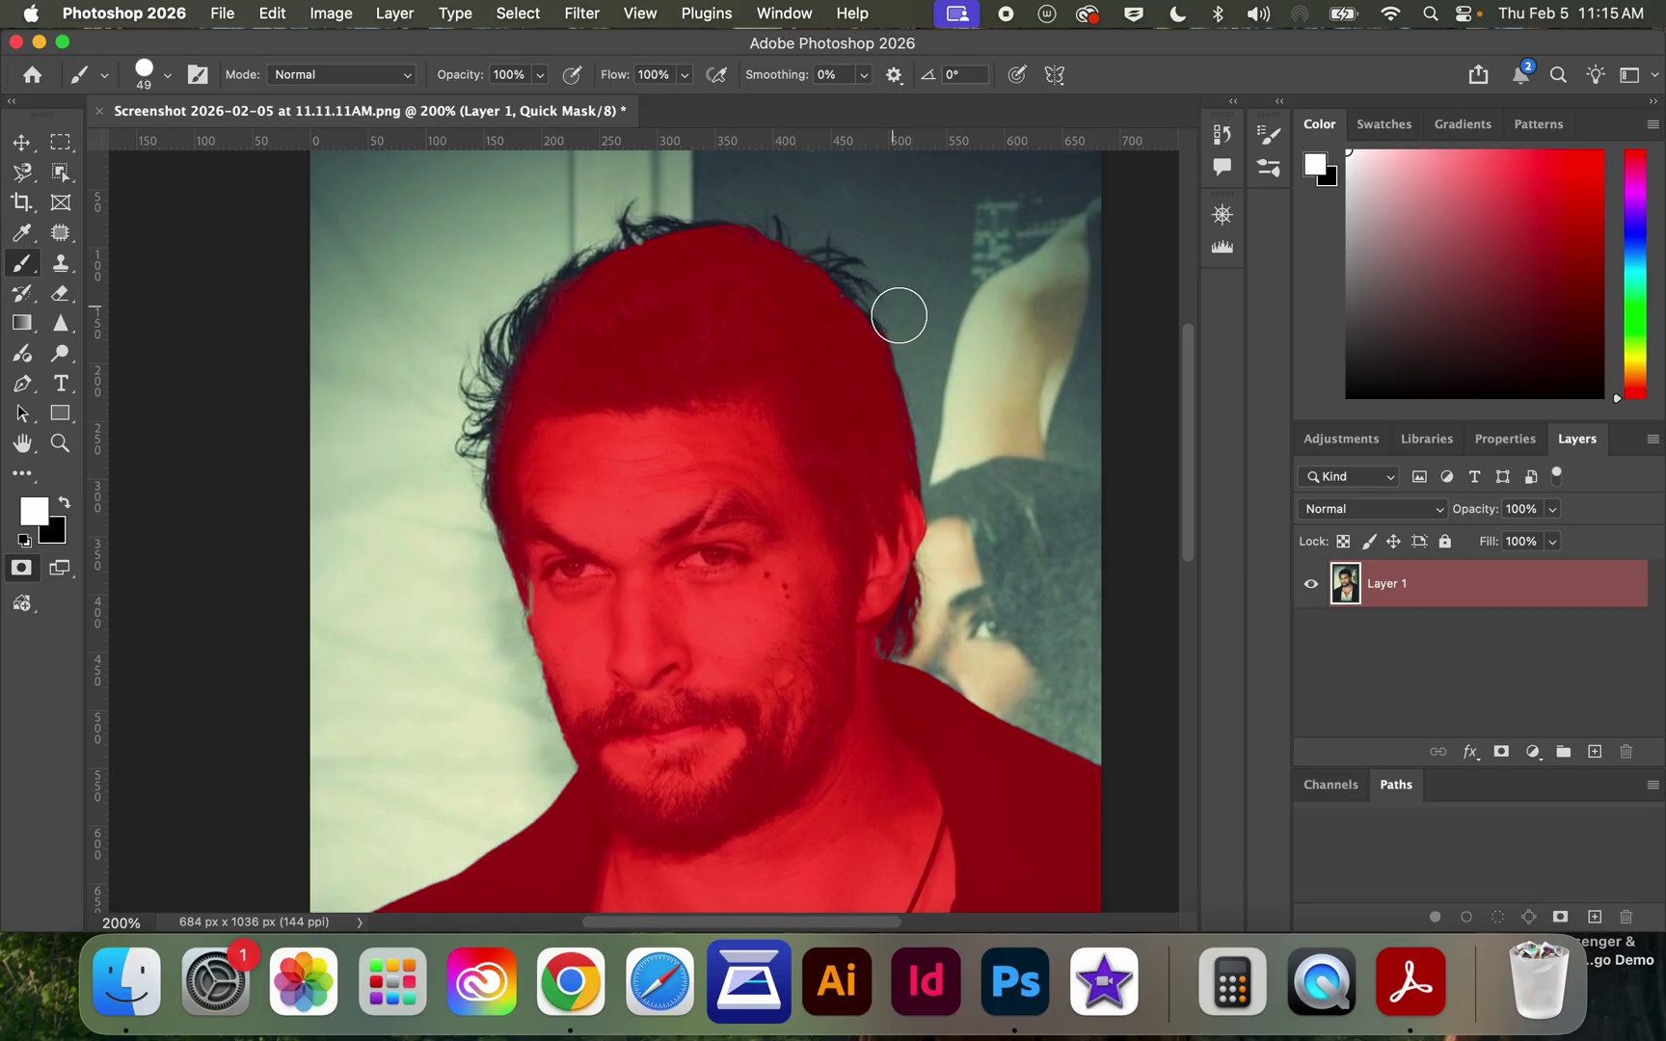
pyautogui.press('q')
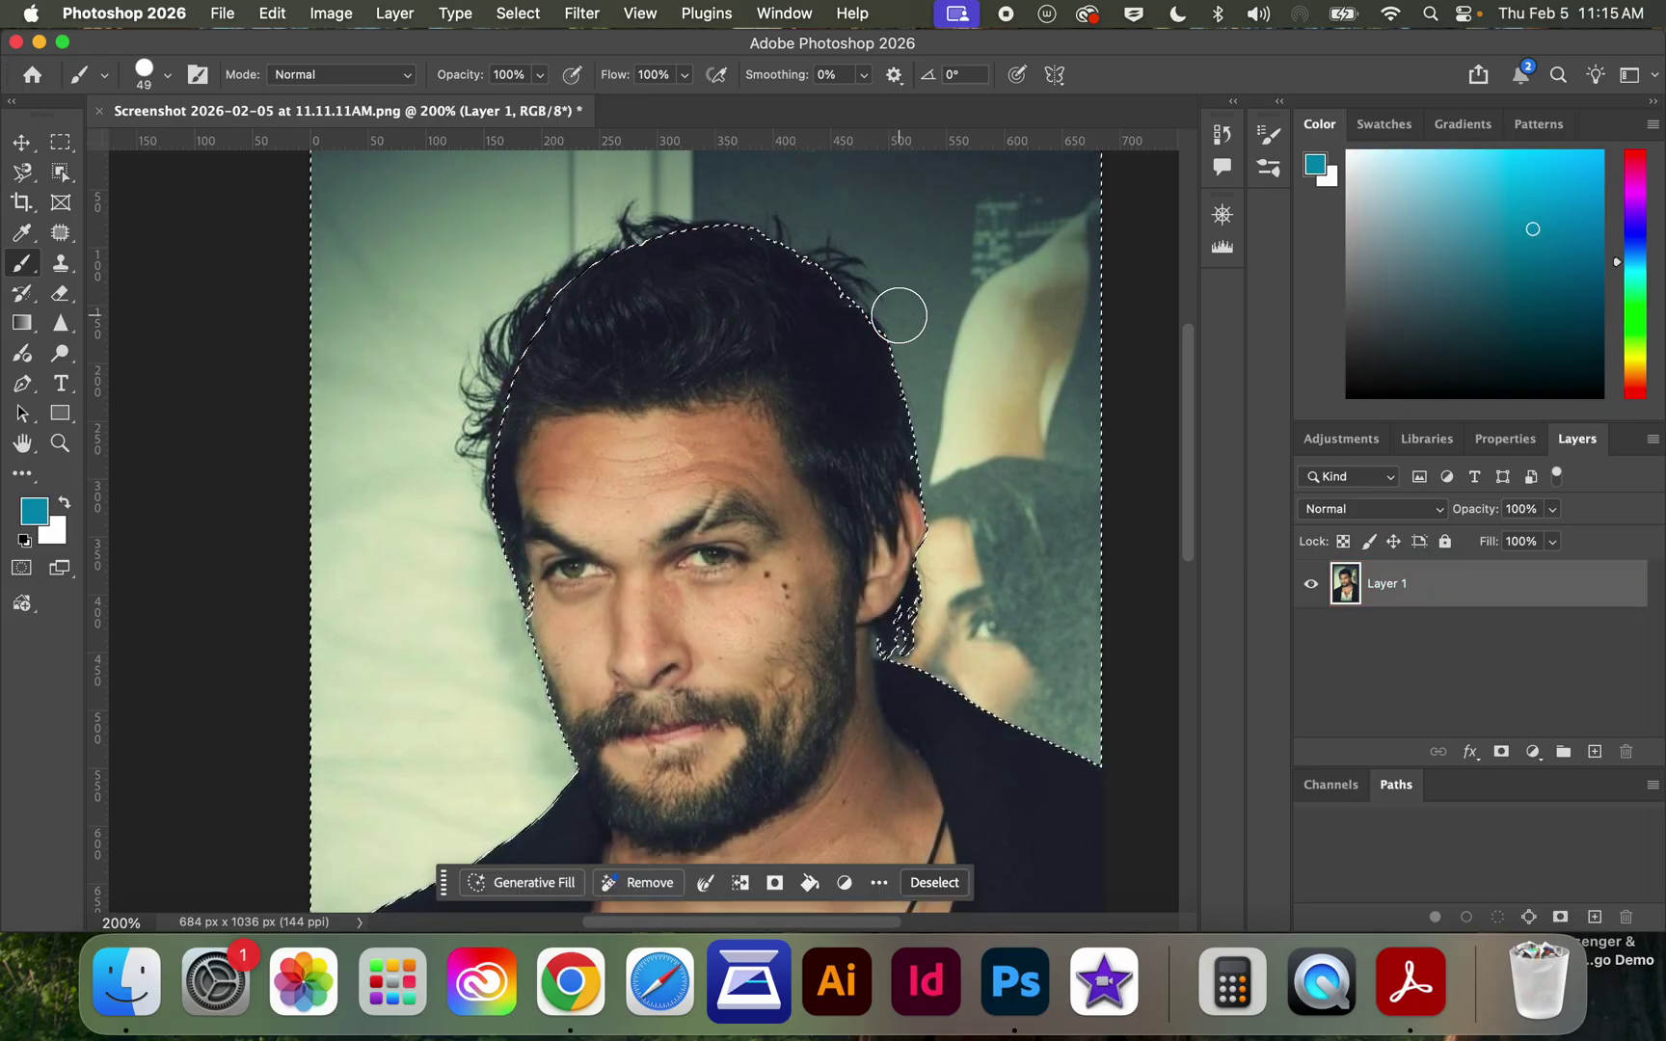
# Step: Delete the selected background and deselect to check the cutout's edge around the hair
pyautogui.press('Delete')
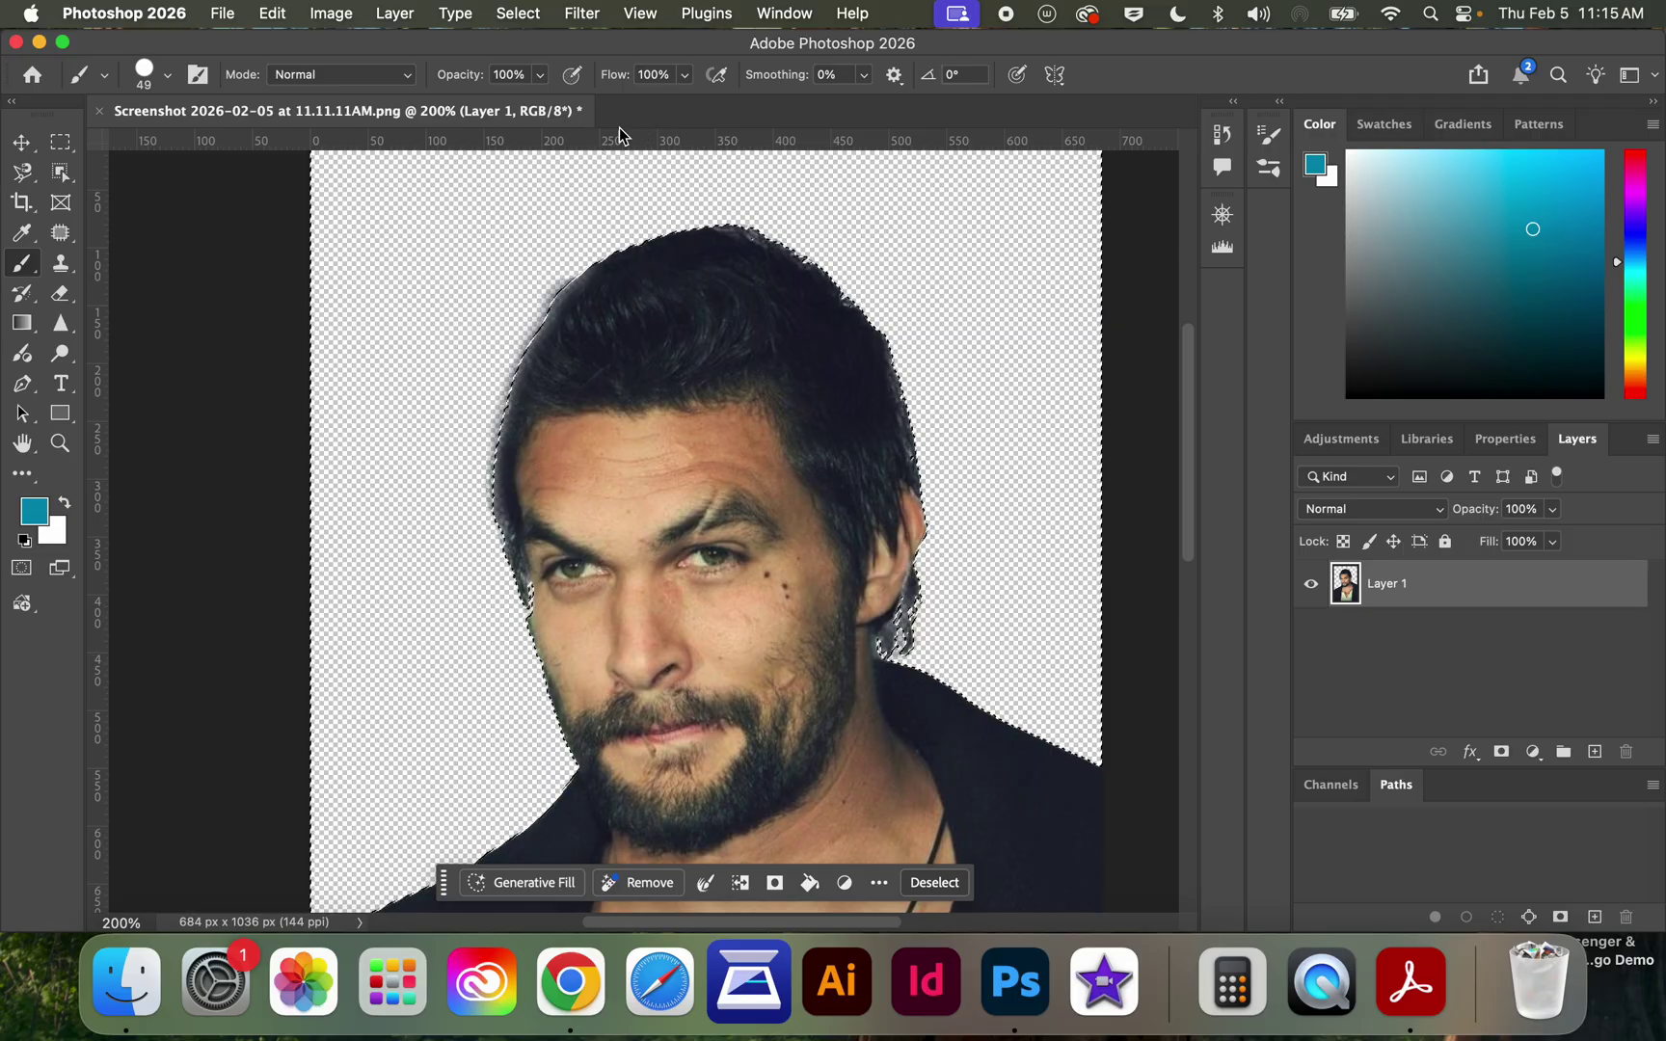
pyautogui.press('super+d')
pyautogui.scroll(1, 594, 357)
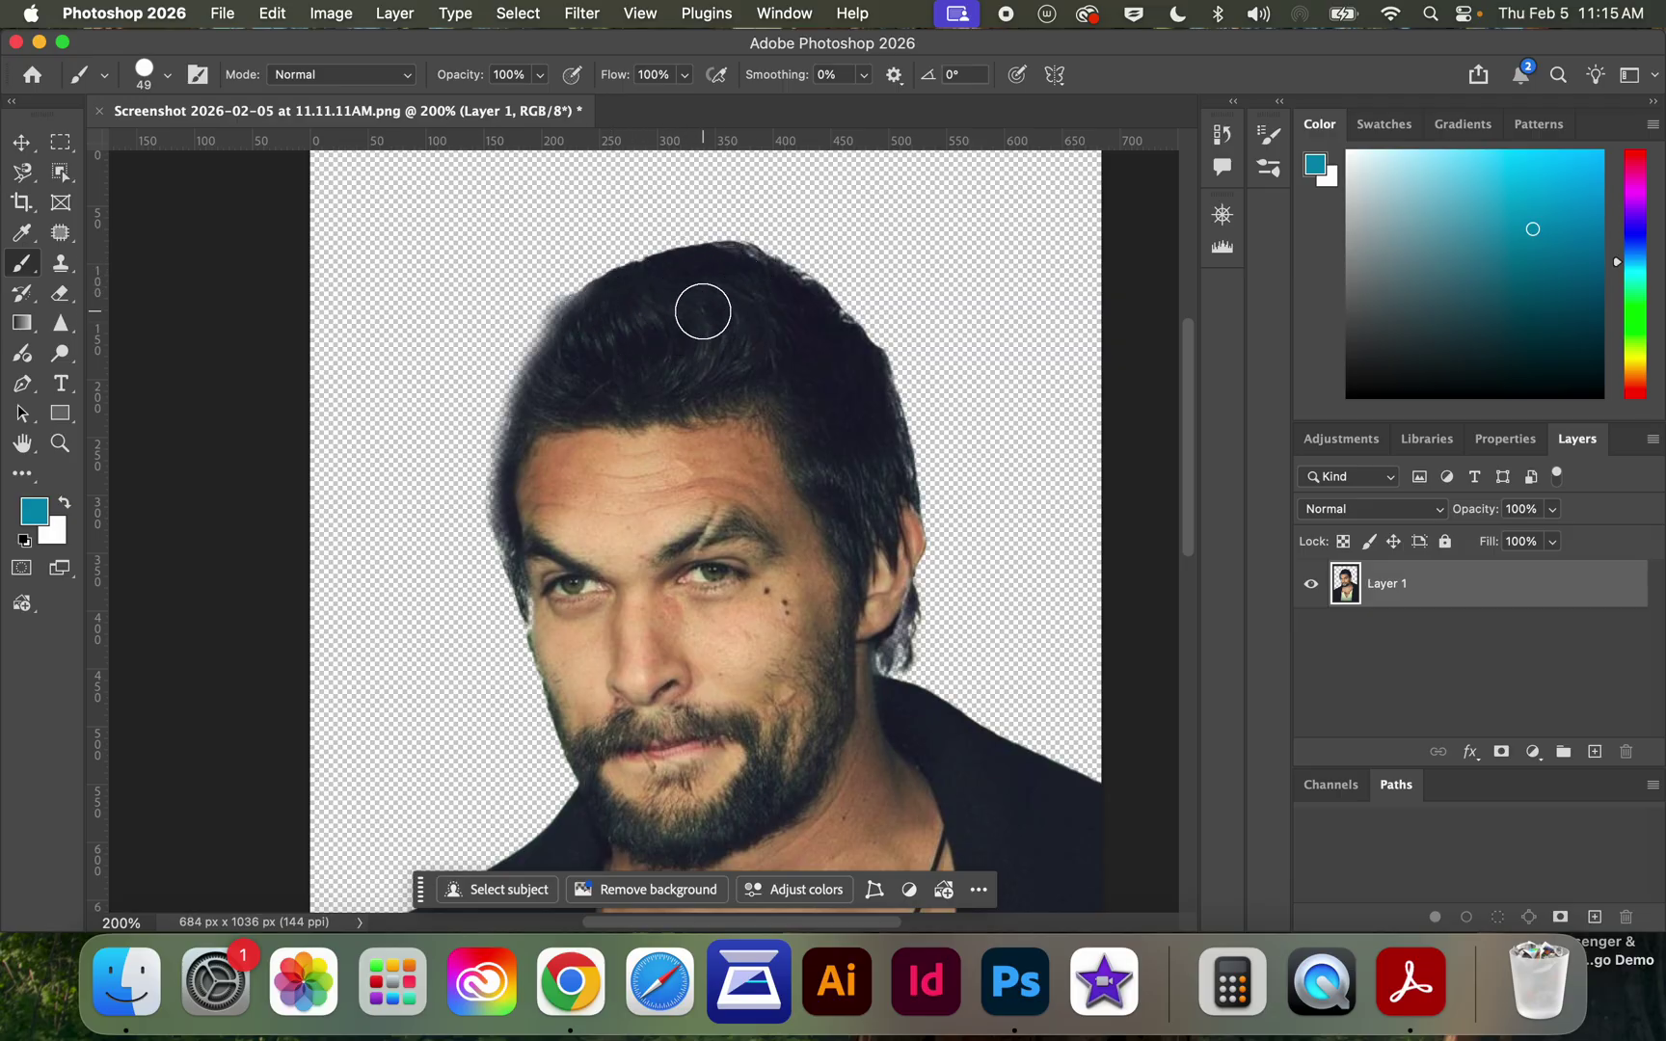
# Step: Undo the deselection, the background deletion and the exit from Quick Mask mode
pyautogui.press('super+z')
pyautogui.press('super+z')
pyautogui.press('super+z')
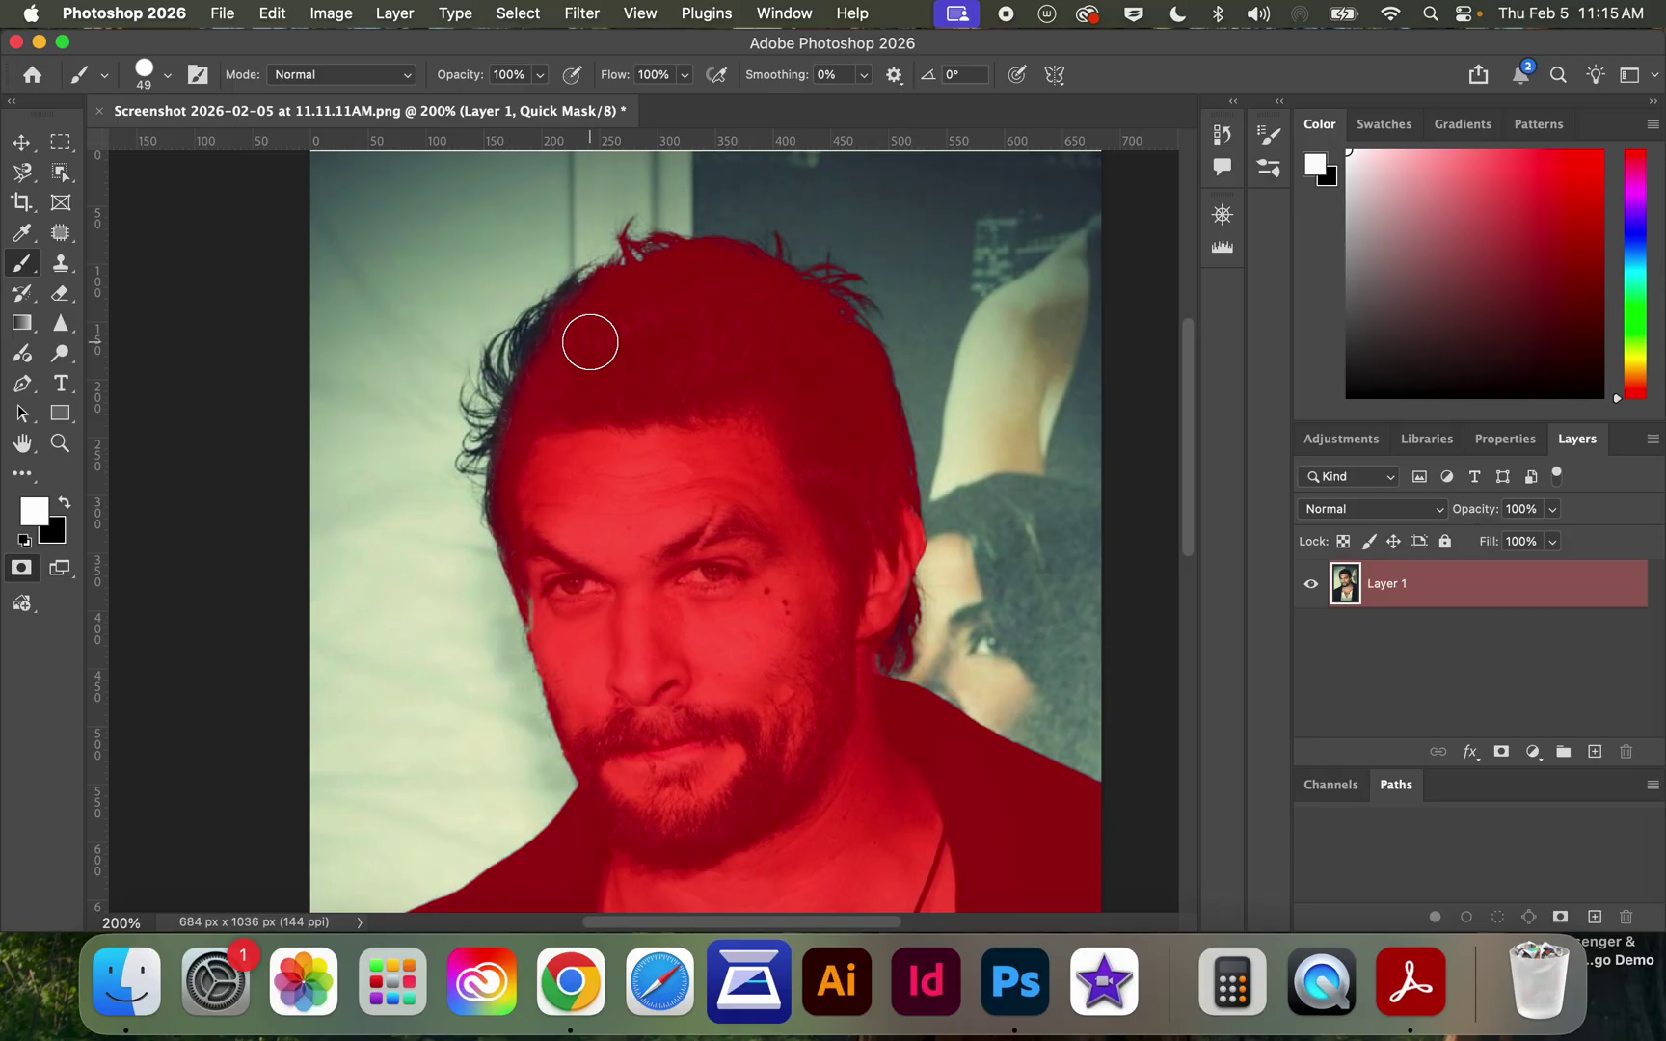
# Step: Set the brush hardness to 70% and paint with black to firm up the soft mask edge along the left side of the hair
pyautogui.click(66, 503)
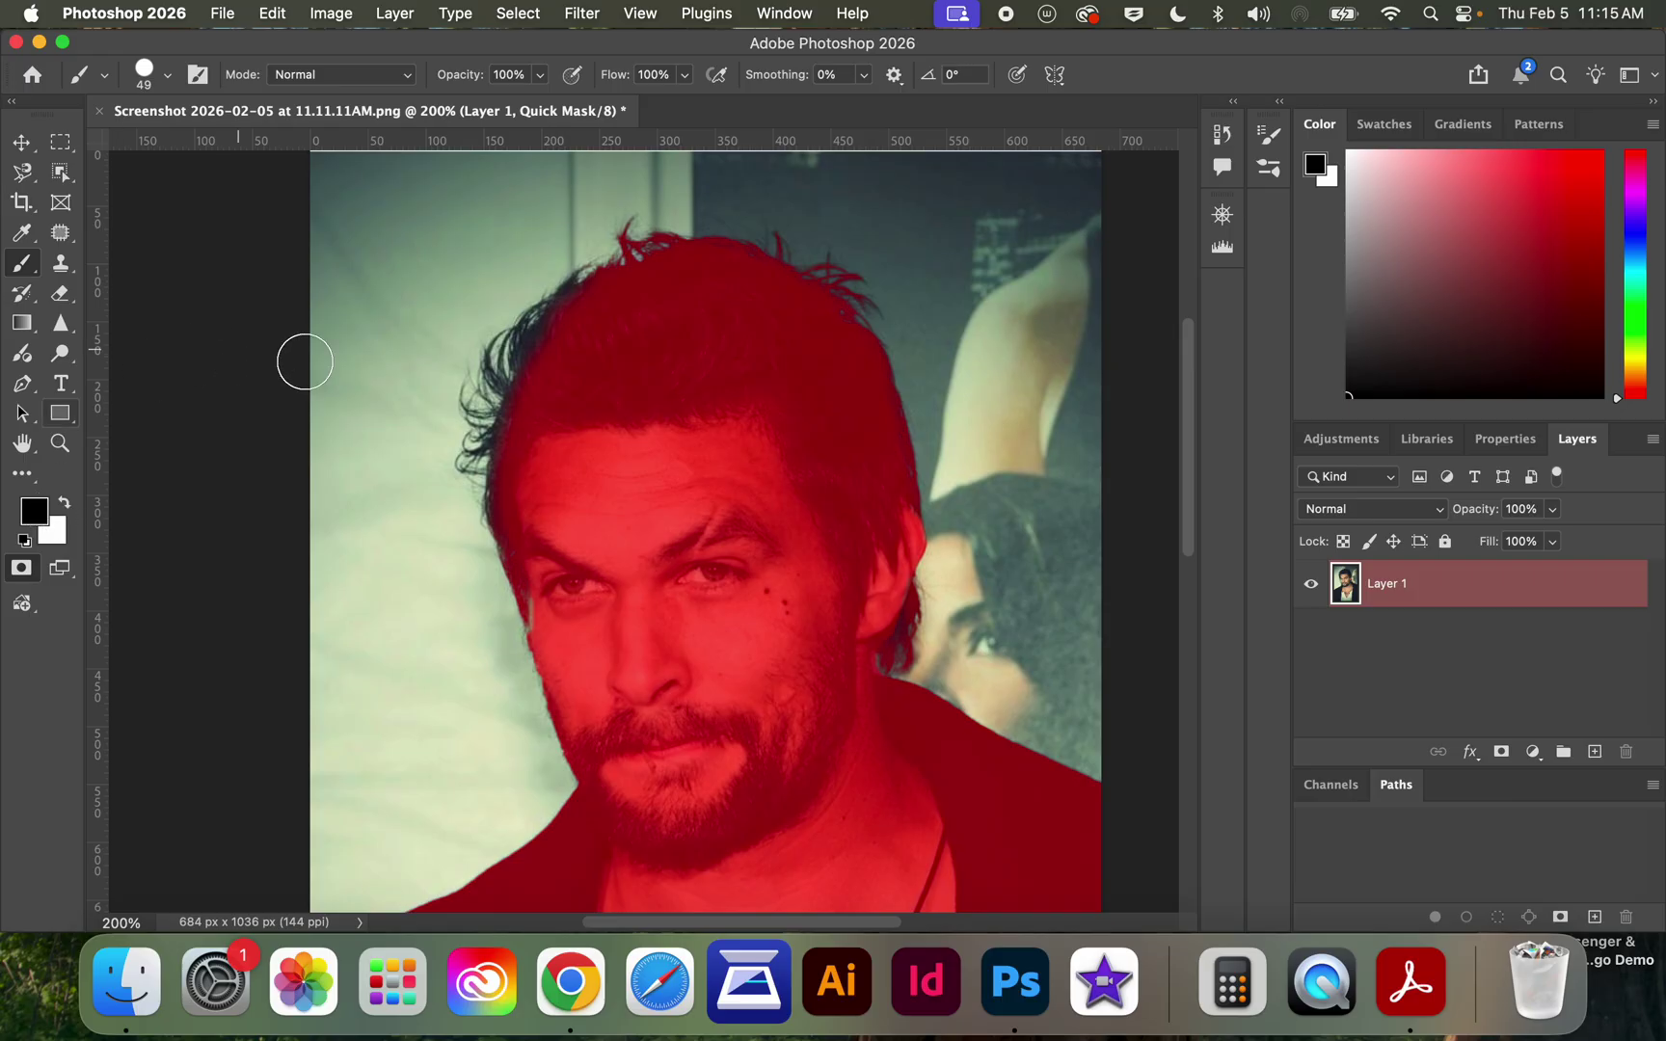
pyautogui.click(164, 75)
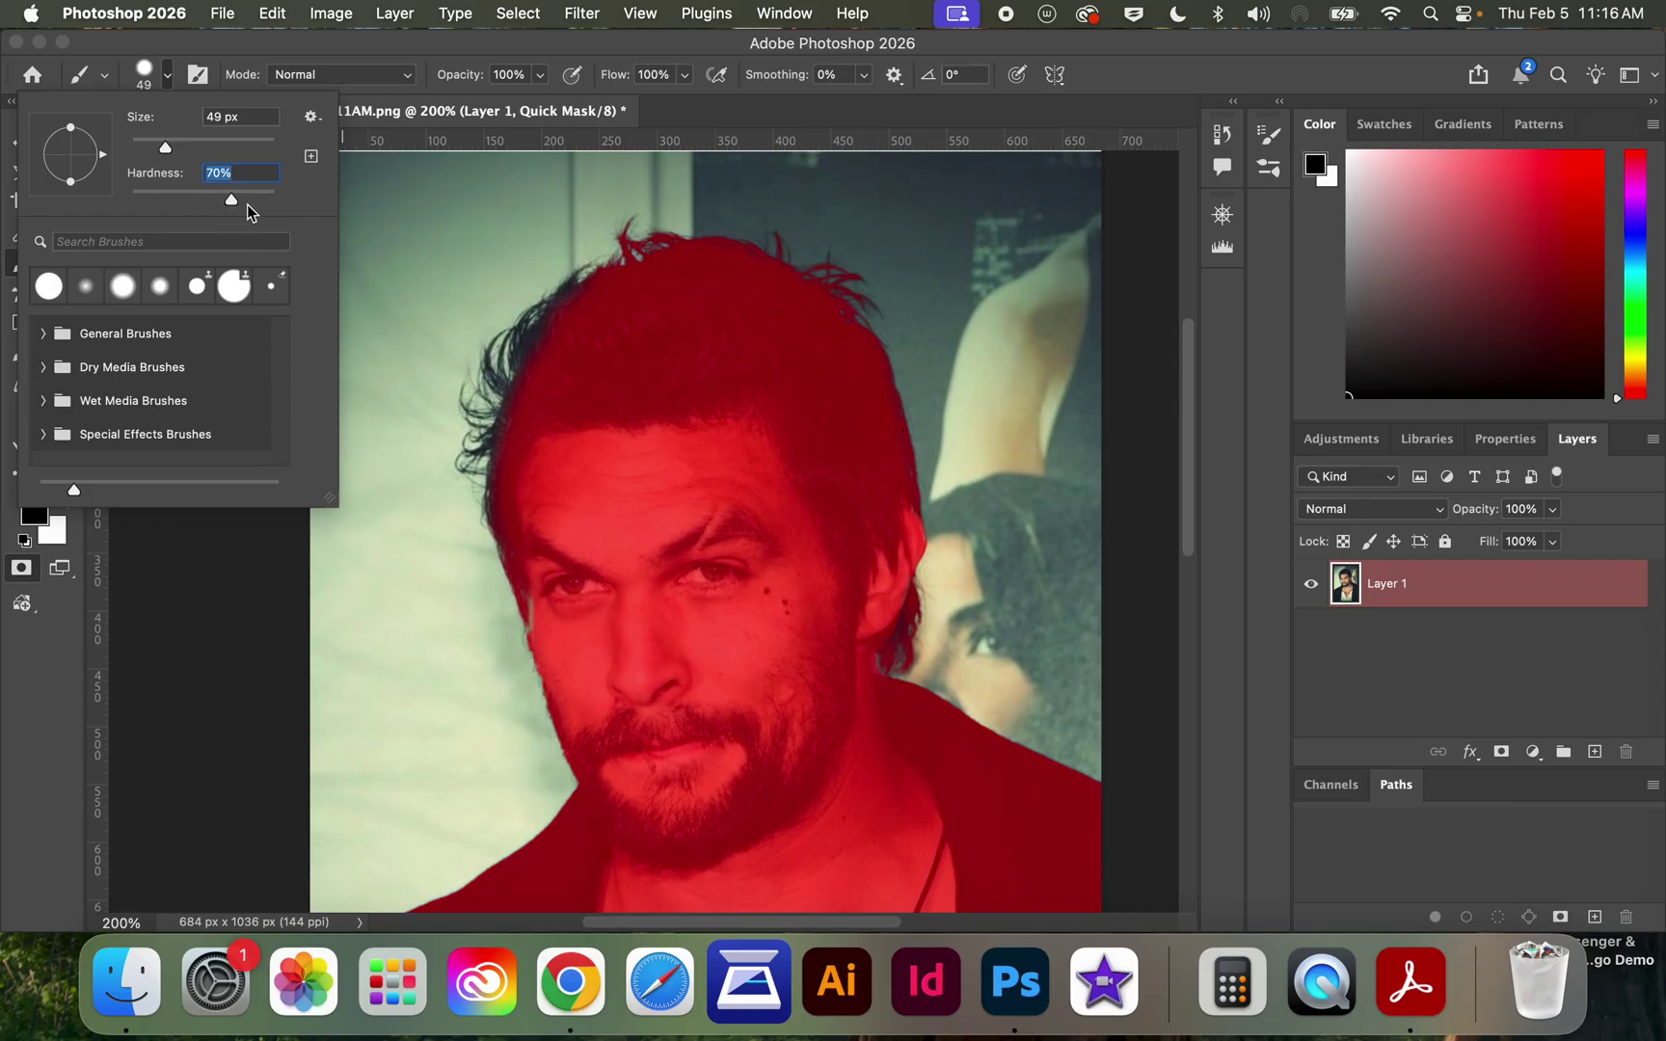
pyautogui.click(617, 296)
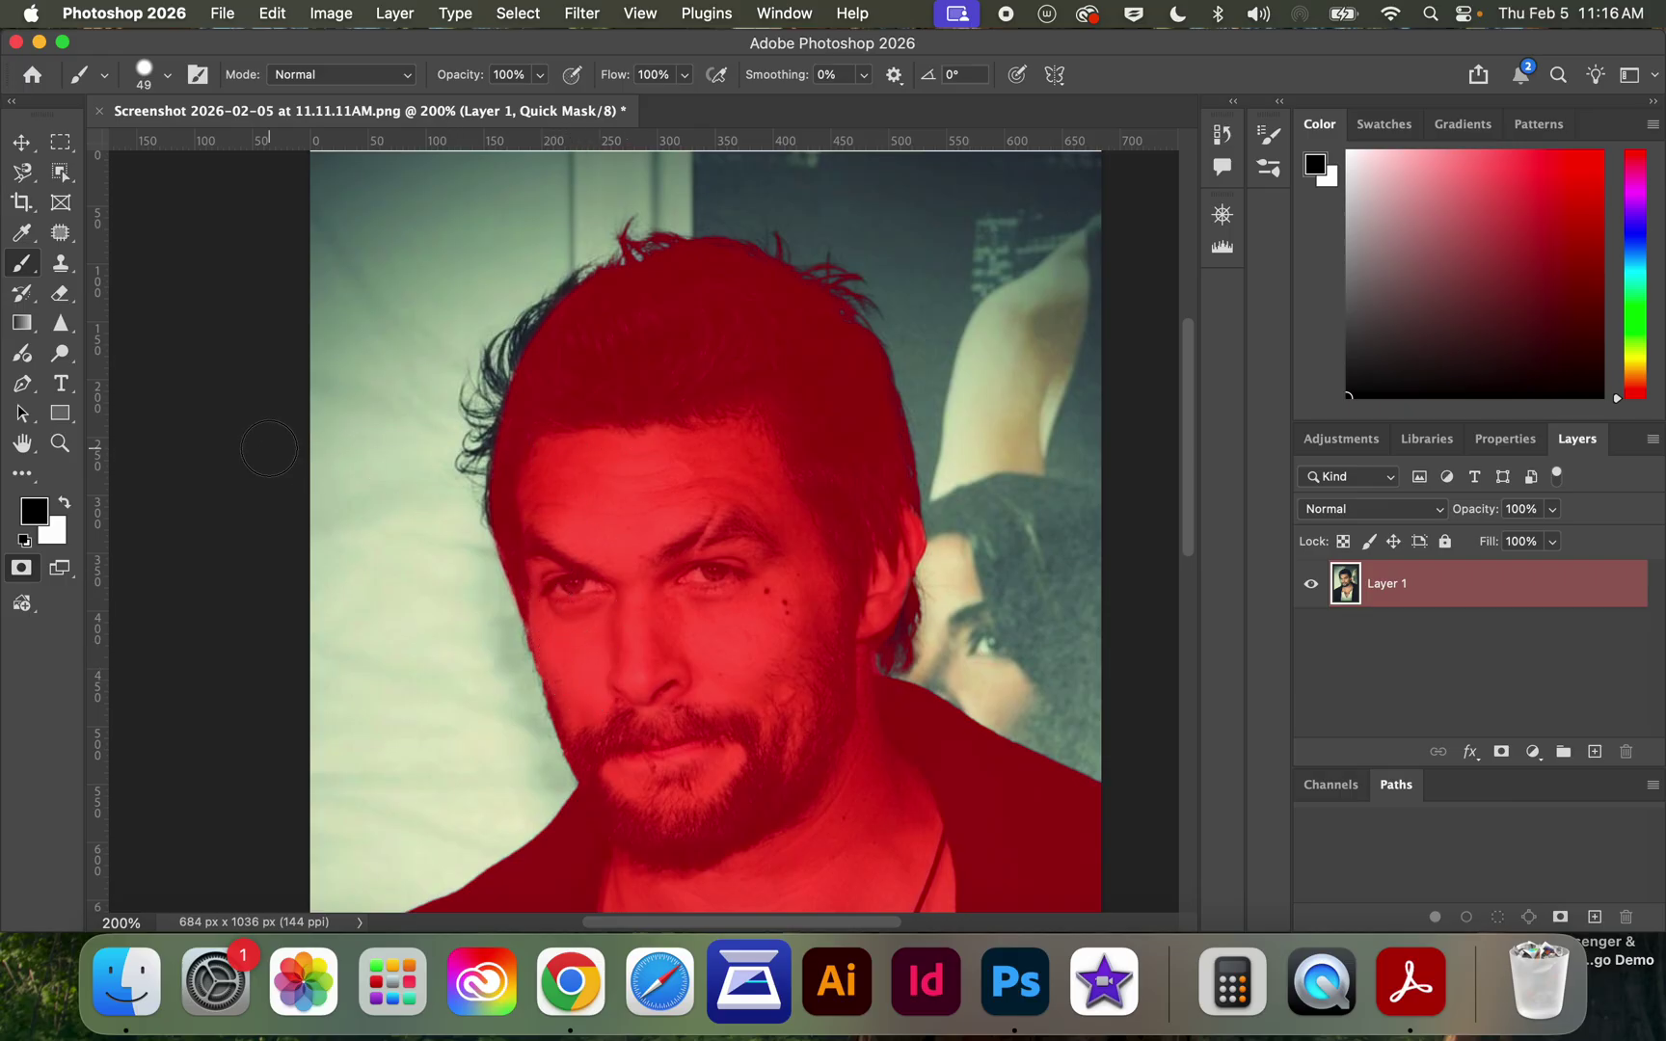
# Step: Paint with white to take the mask off the stray hair across the top of the head, undoing strokes that cut into the hair
pyautogui.press('x')
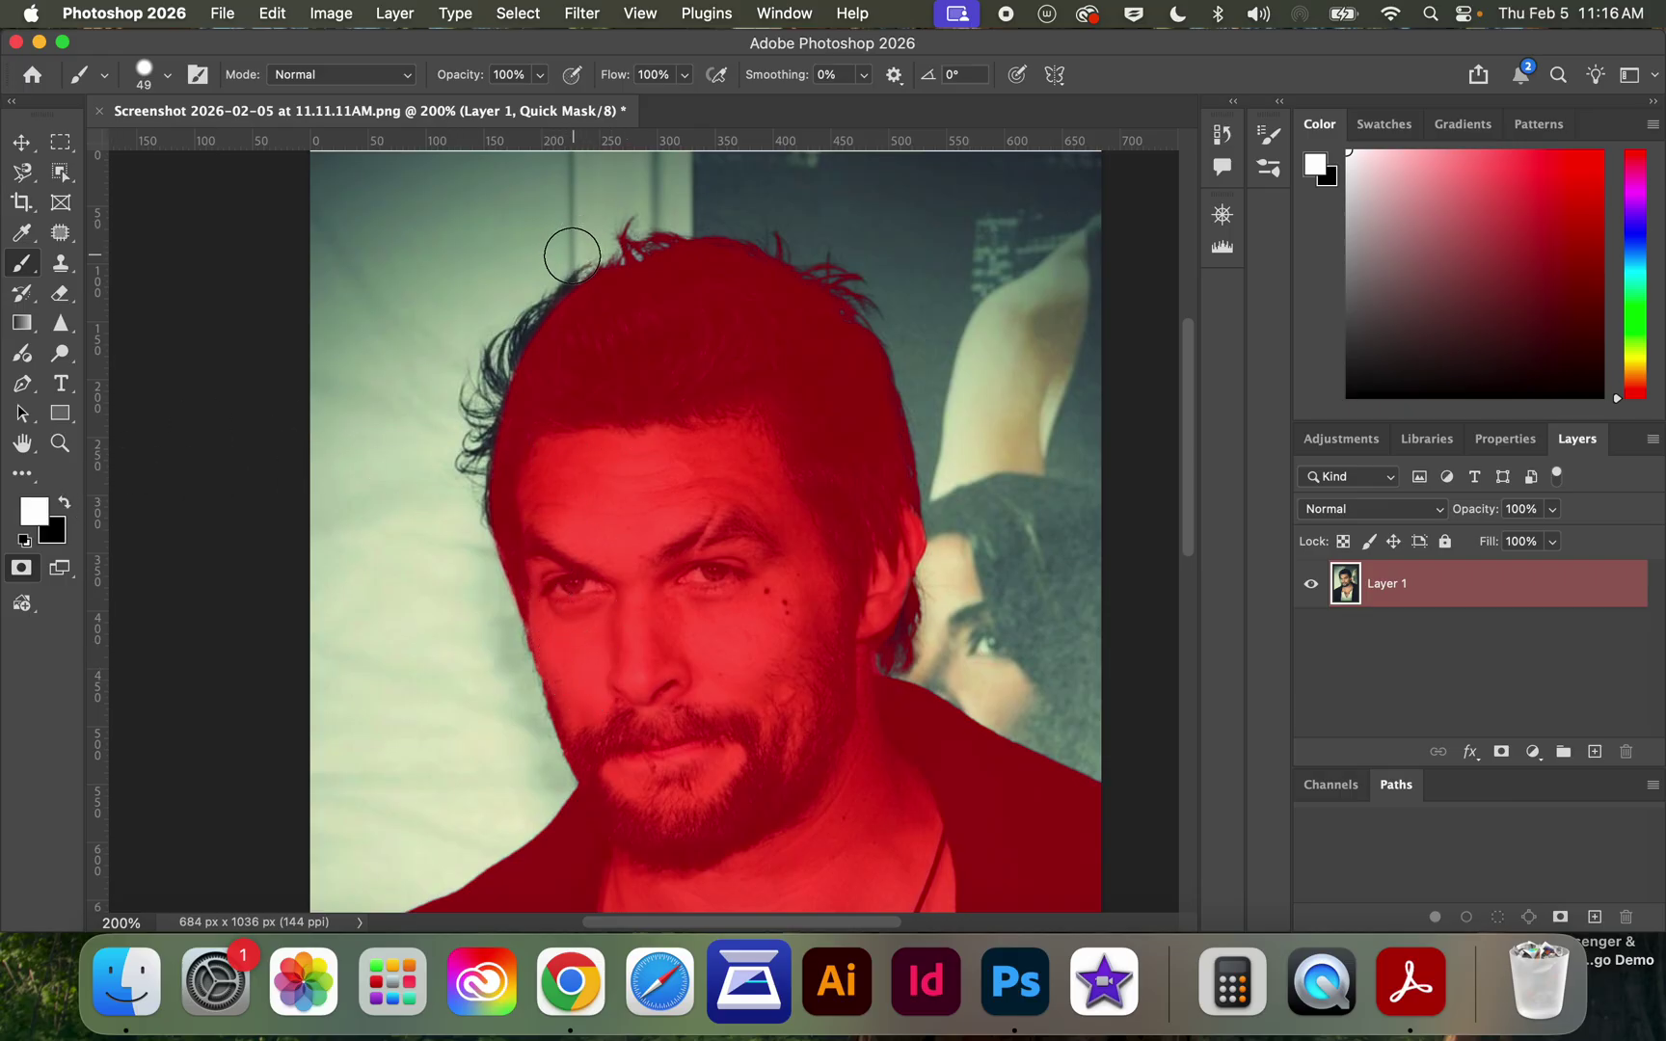
pyautogui.moveTo(573, 256); pyautogui.dragTo(640, 228)
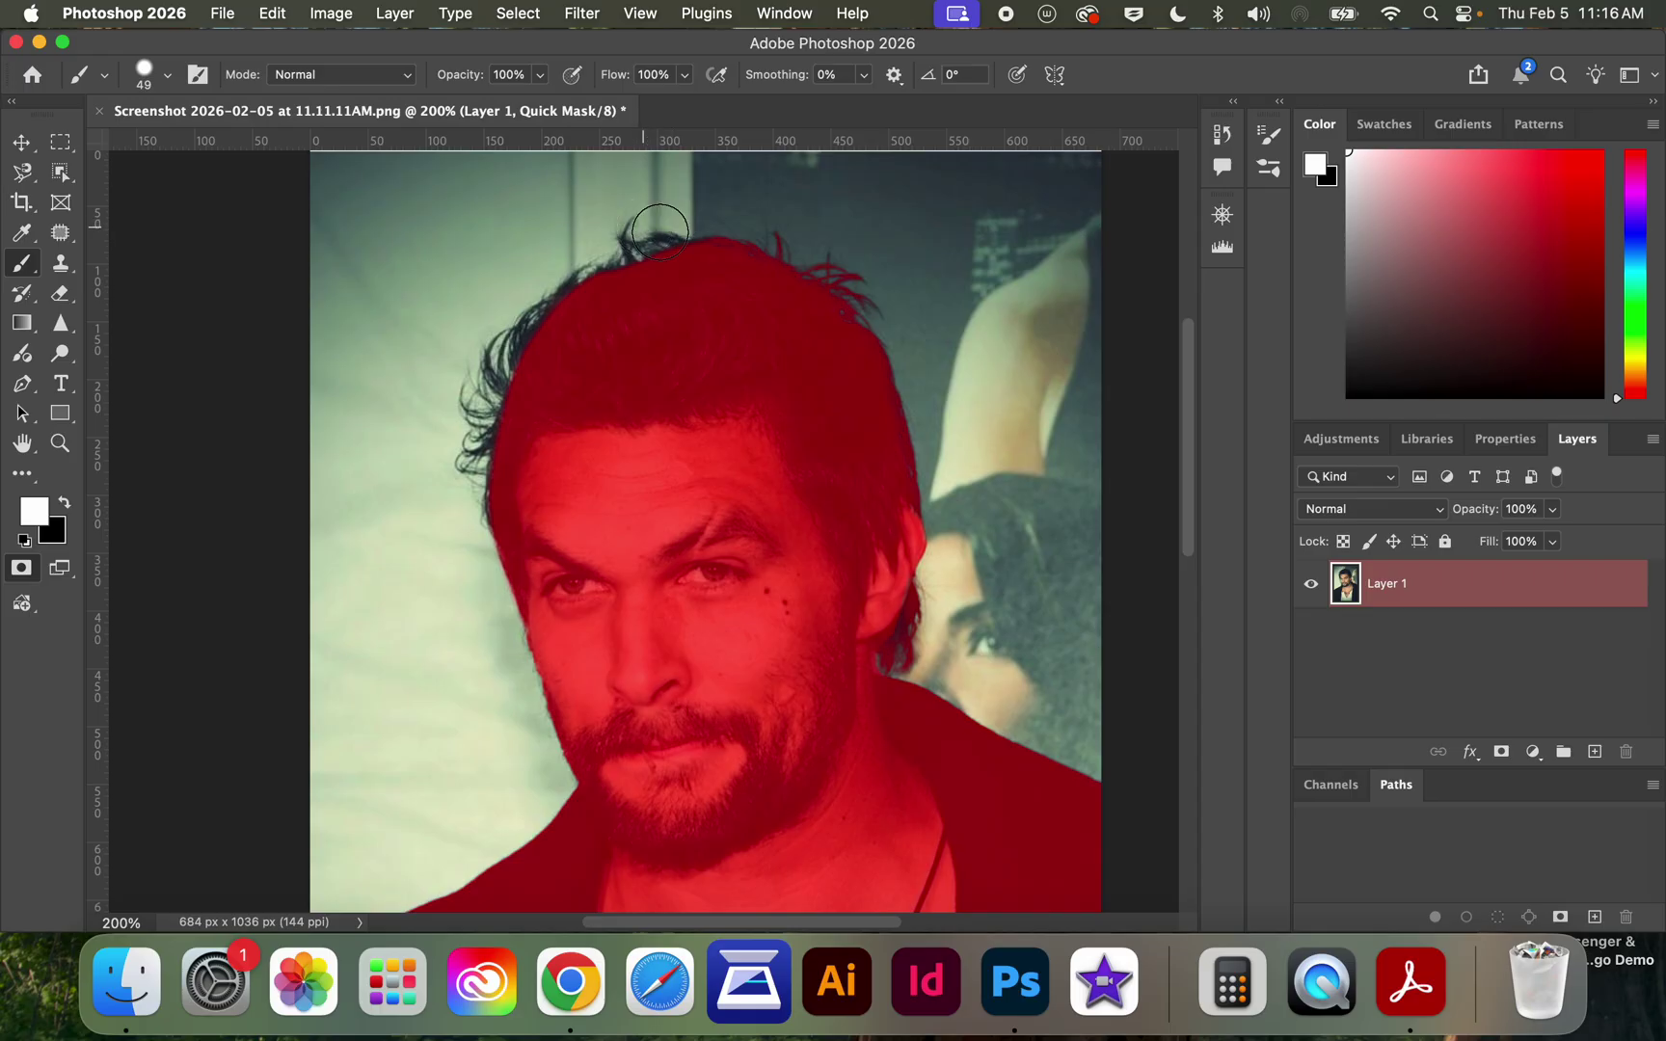
pyautogui.moveTo(660, 232)
pyautogui.mouseDown()
pyautogui.moveTo(693, 244)
pyautogui.moveTo(726, 224)
pyautogui.moveTo(750, 257)
pyautogui.moveTo(782, 236)
pyautogui.moveTo(839, 276)
pyautogui.moveTo(821, 282)
pyautogui.moveTo(853, 289)
pyautogui.moveTo(879, 349)
pyautogui.mouseUp()
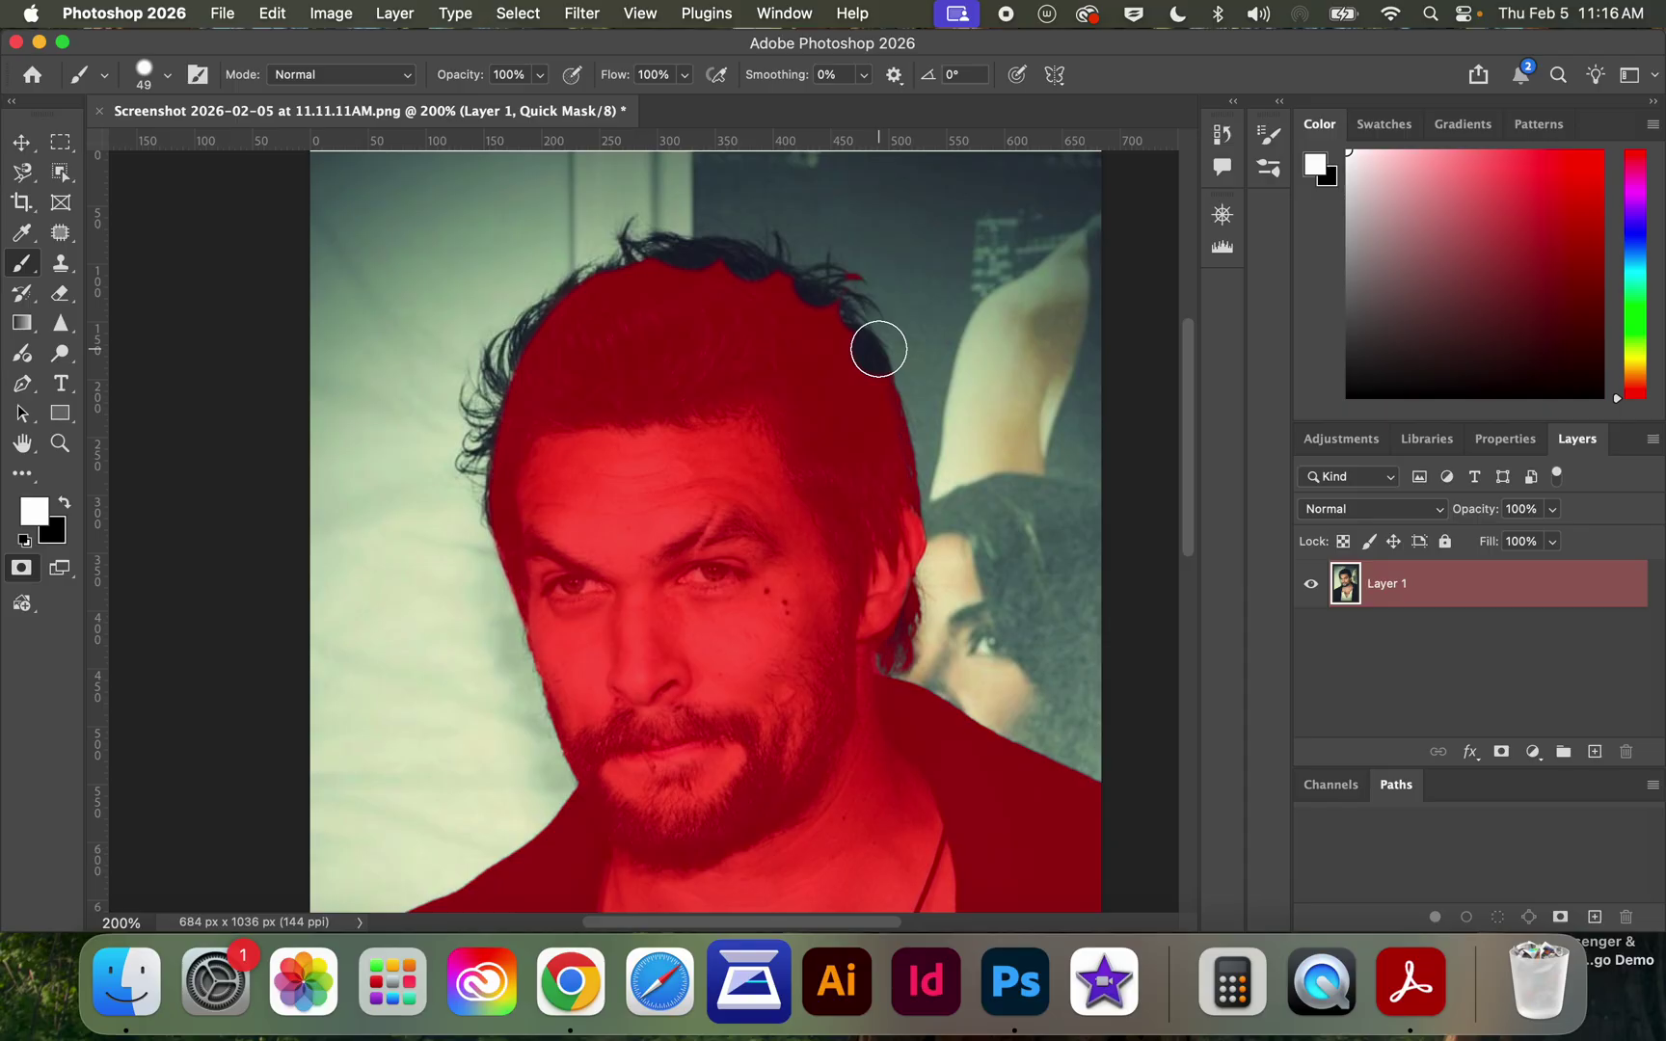
pyautogui.press('super+z')
pyautogui.press('super+z')
pyautogui.press('super+z')
pyautogui.press('super+z')
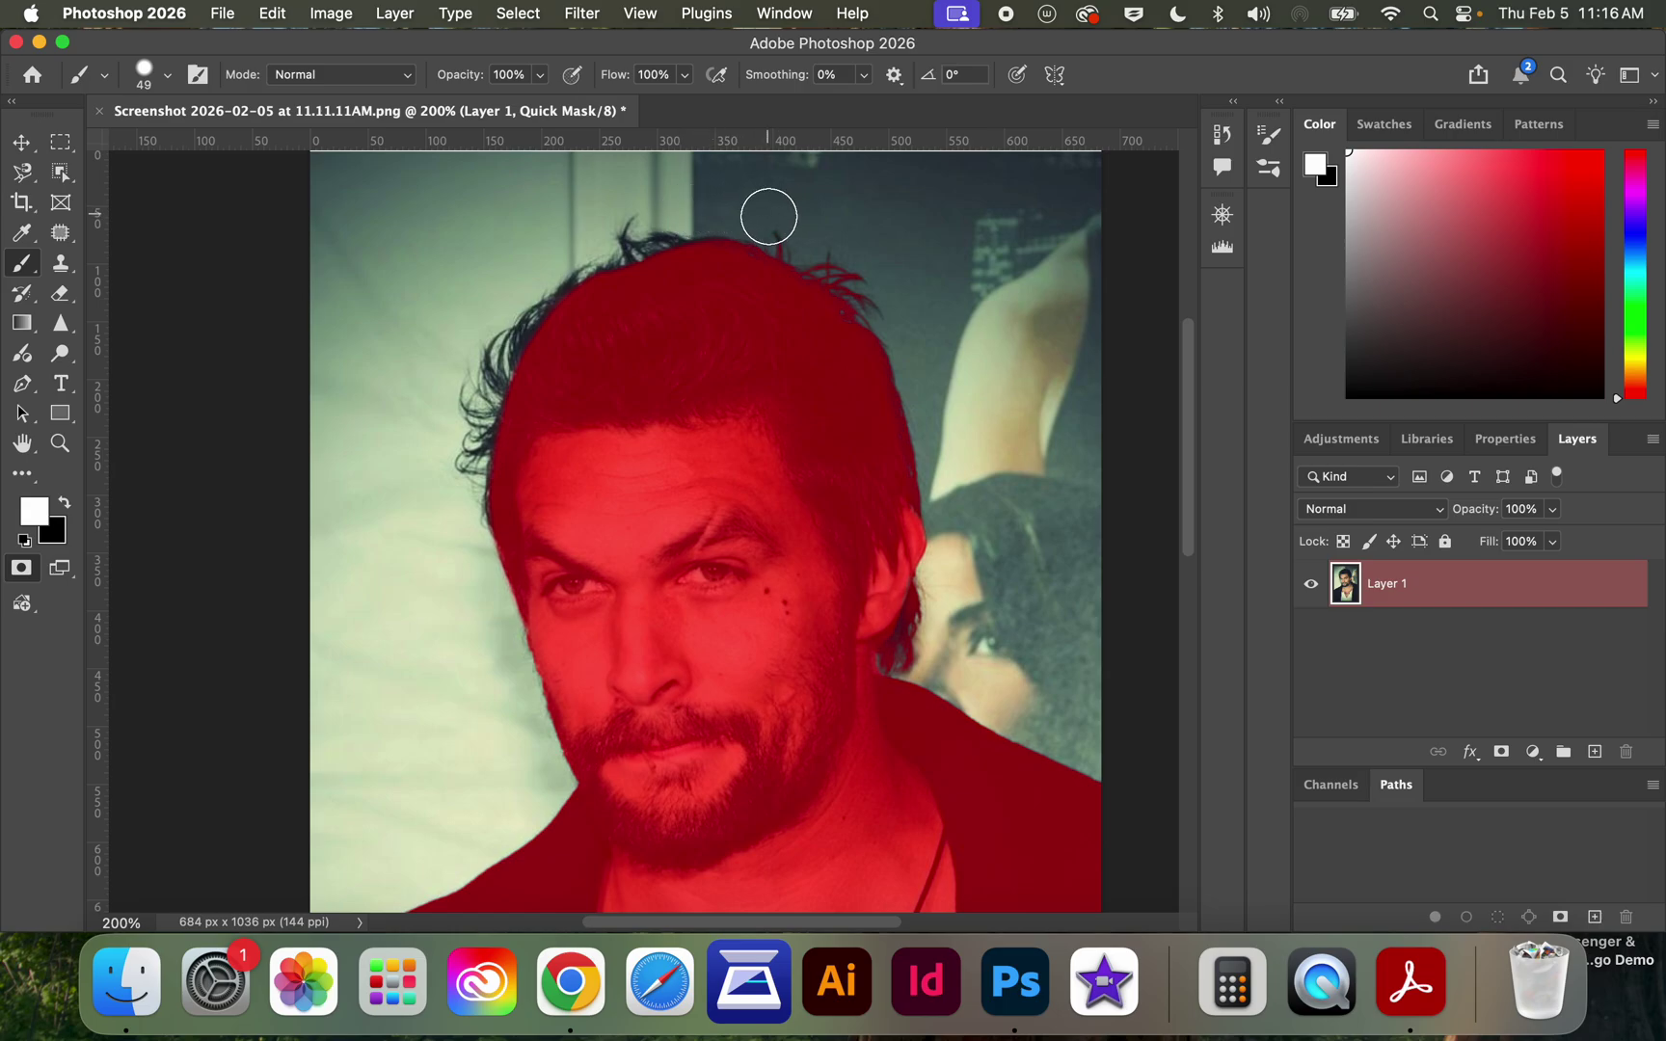
pyautogui.moveTo(893, 309)
pyautogui.mouseDown()
pyautogui.moveTo(897, 324)
pyautogui.moveTo(759, 287)
pyautogui.moveTo(671, 297)
pyautogui.moveTo(526, 373)
pyautogui.mouseUp()
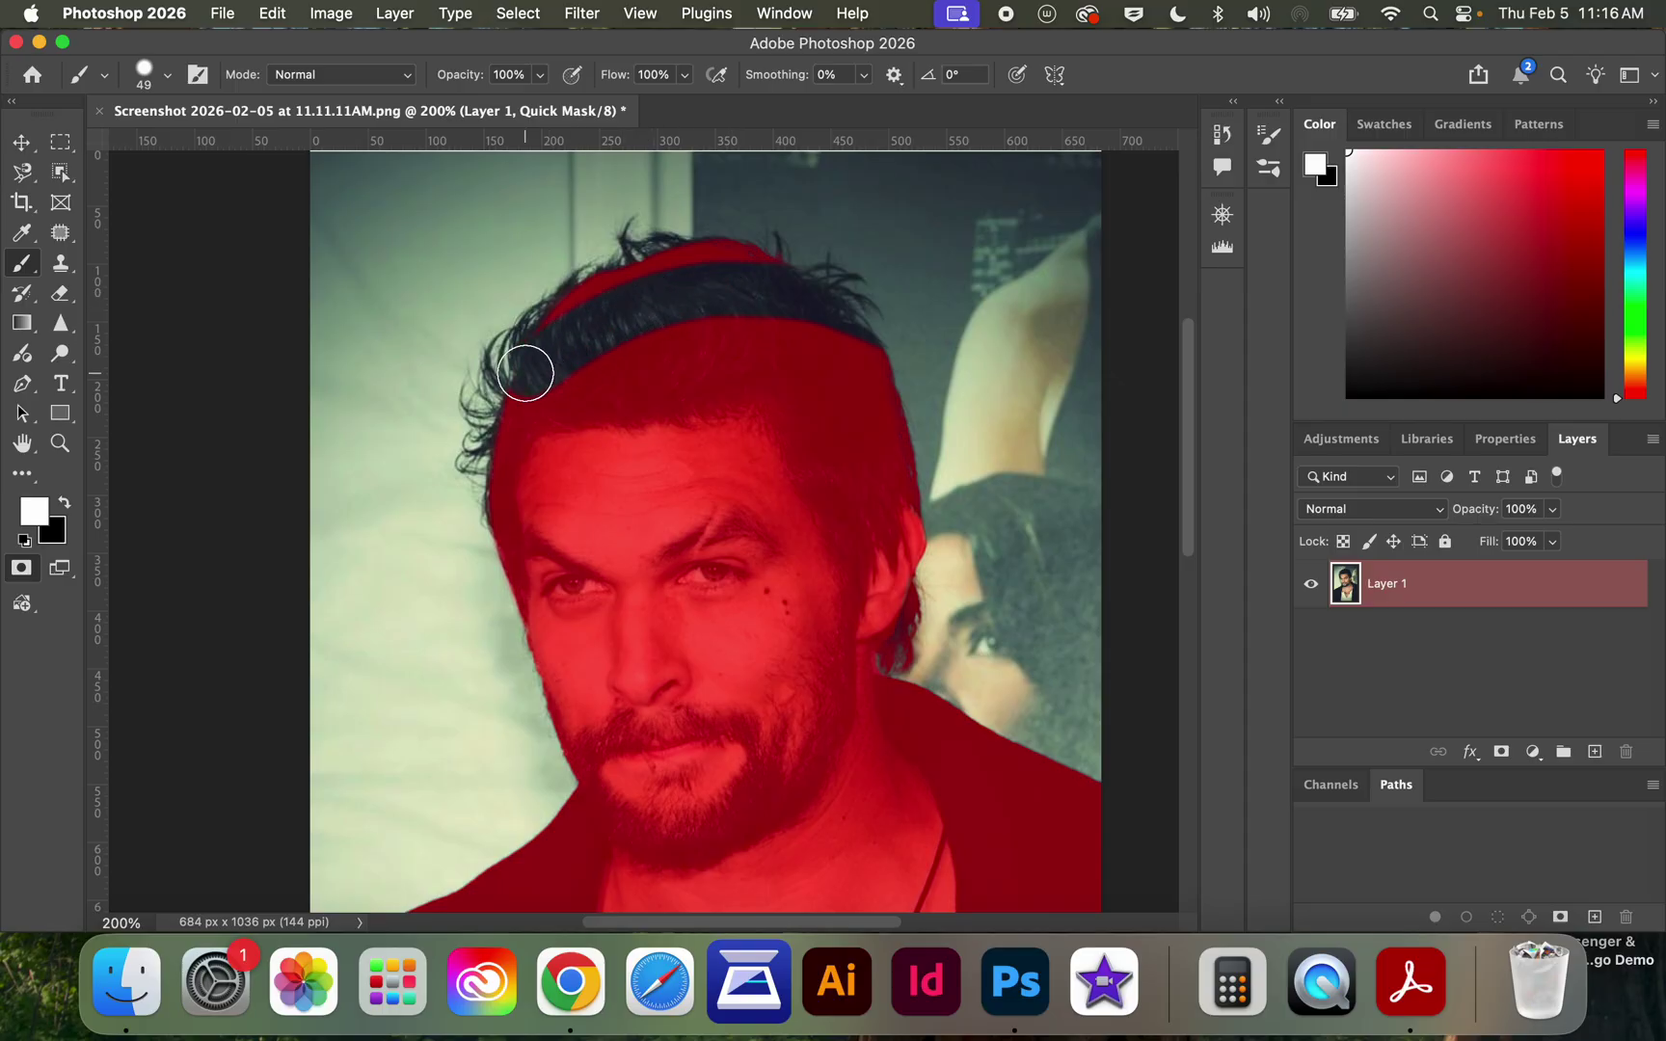
pyautogui.press('super+z')
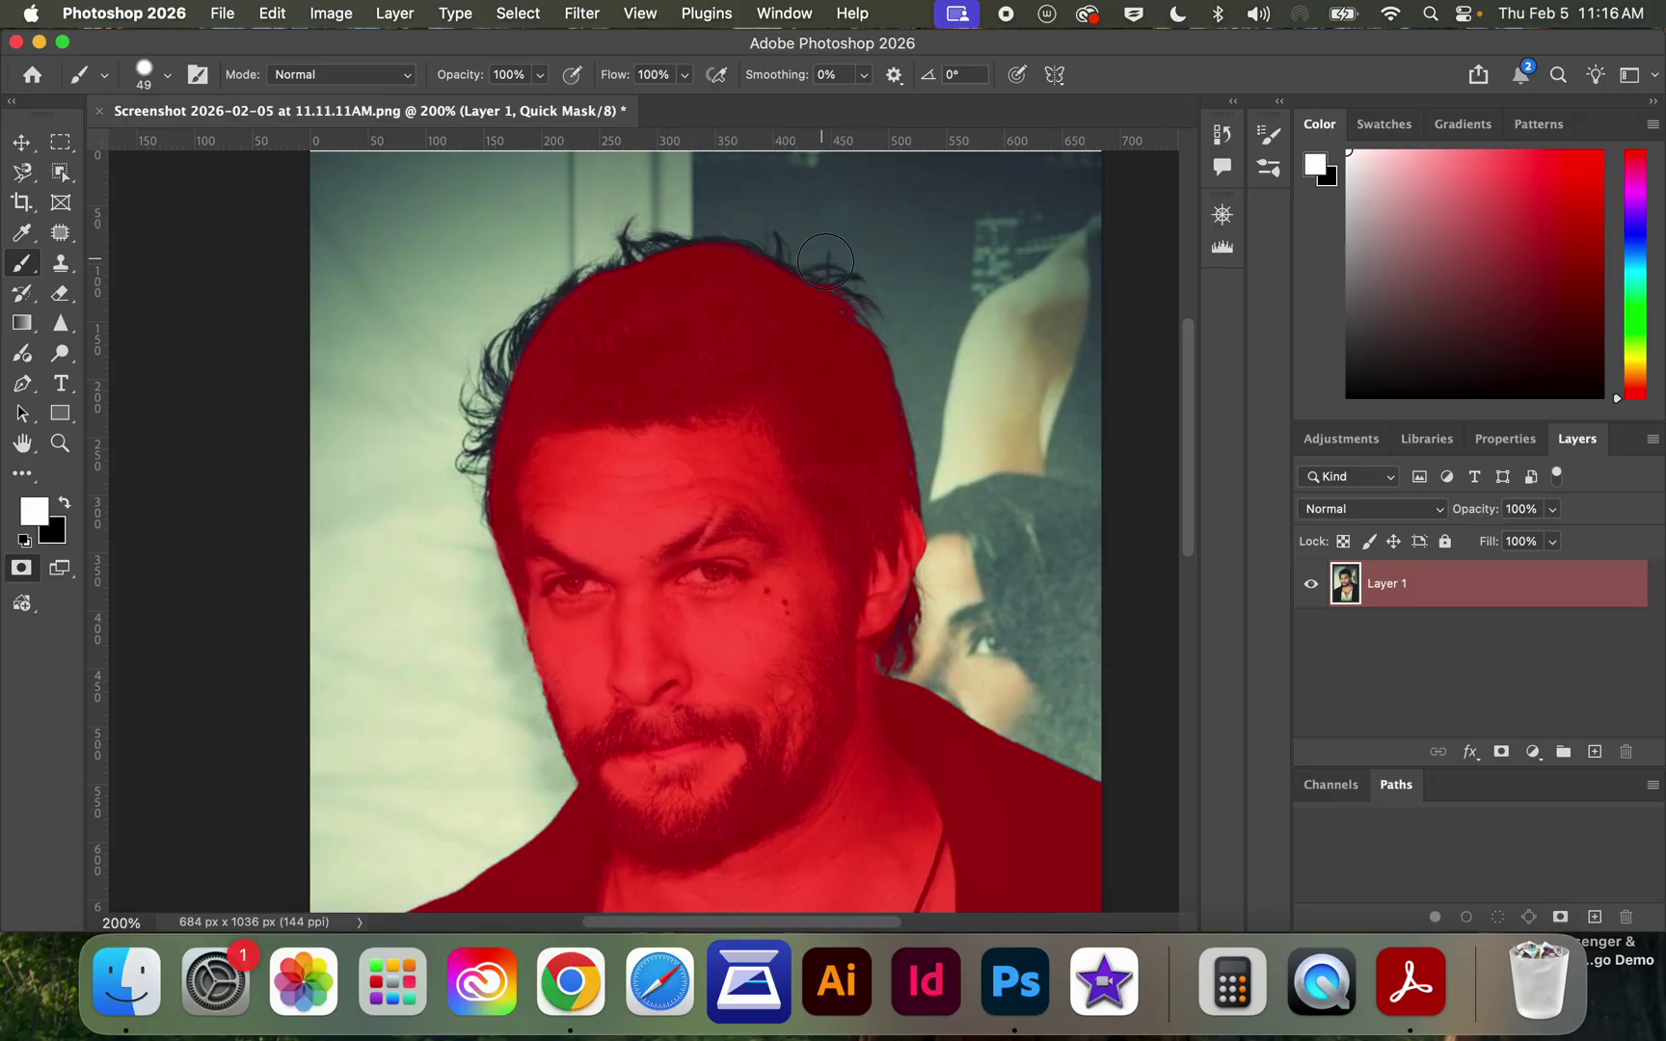
# Step: Paint the mask off the hair behind the ear on the right side of the head with the white 49 px brush
pyautogui.scroll(4, 871, 309)
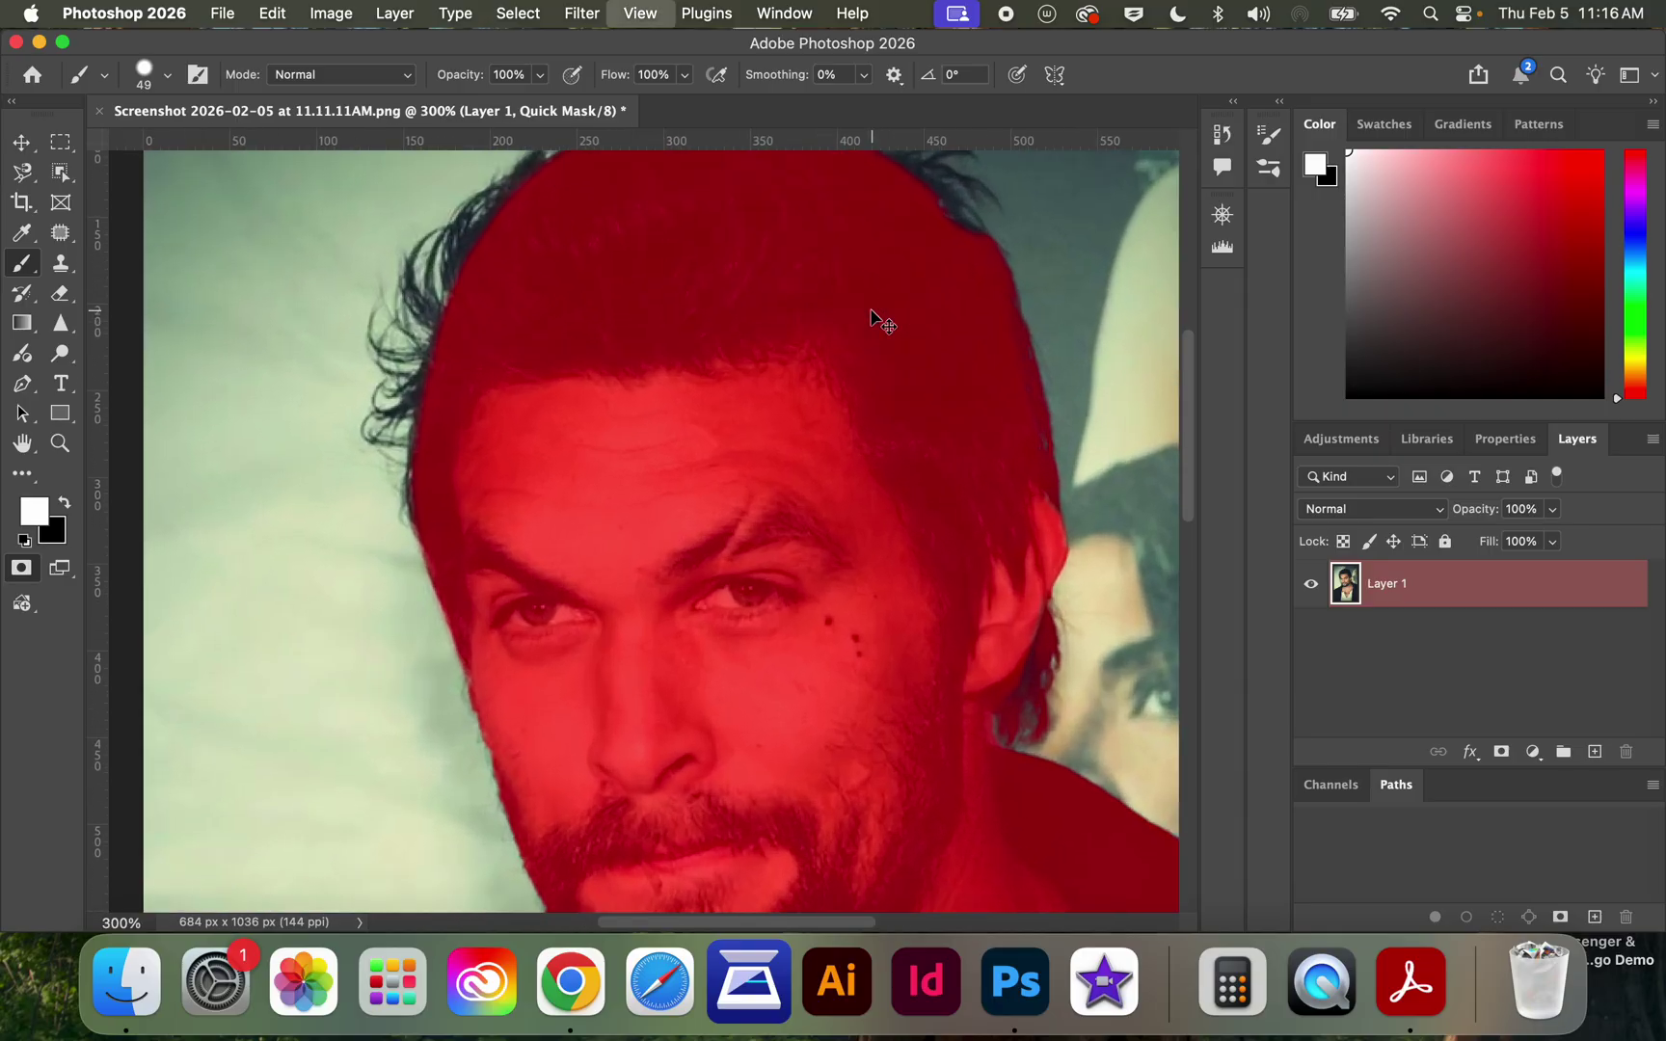
pyautogui.hscroll(1, 871, 309)
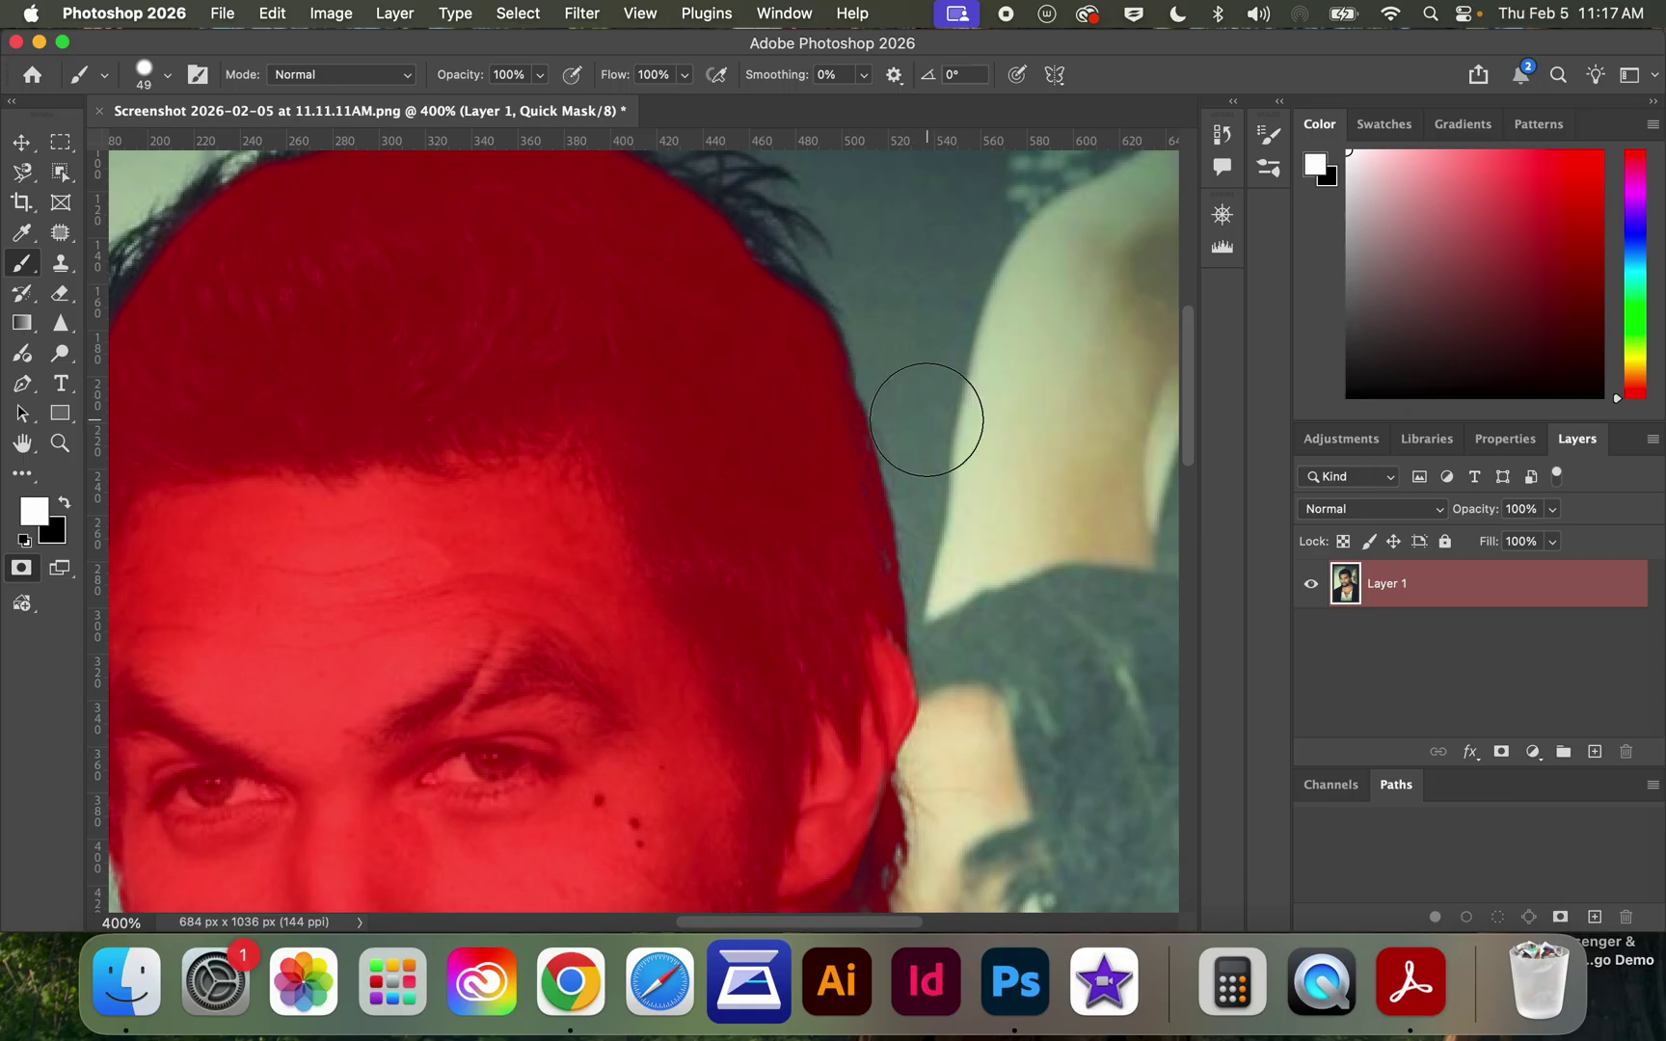
pyautogui.click(63, 502)
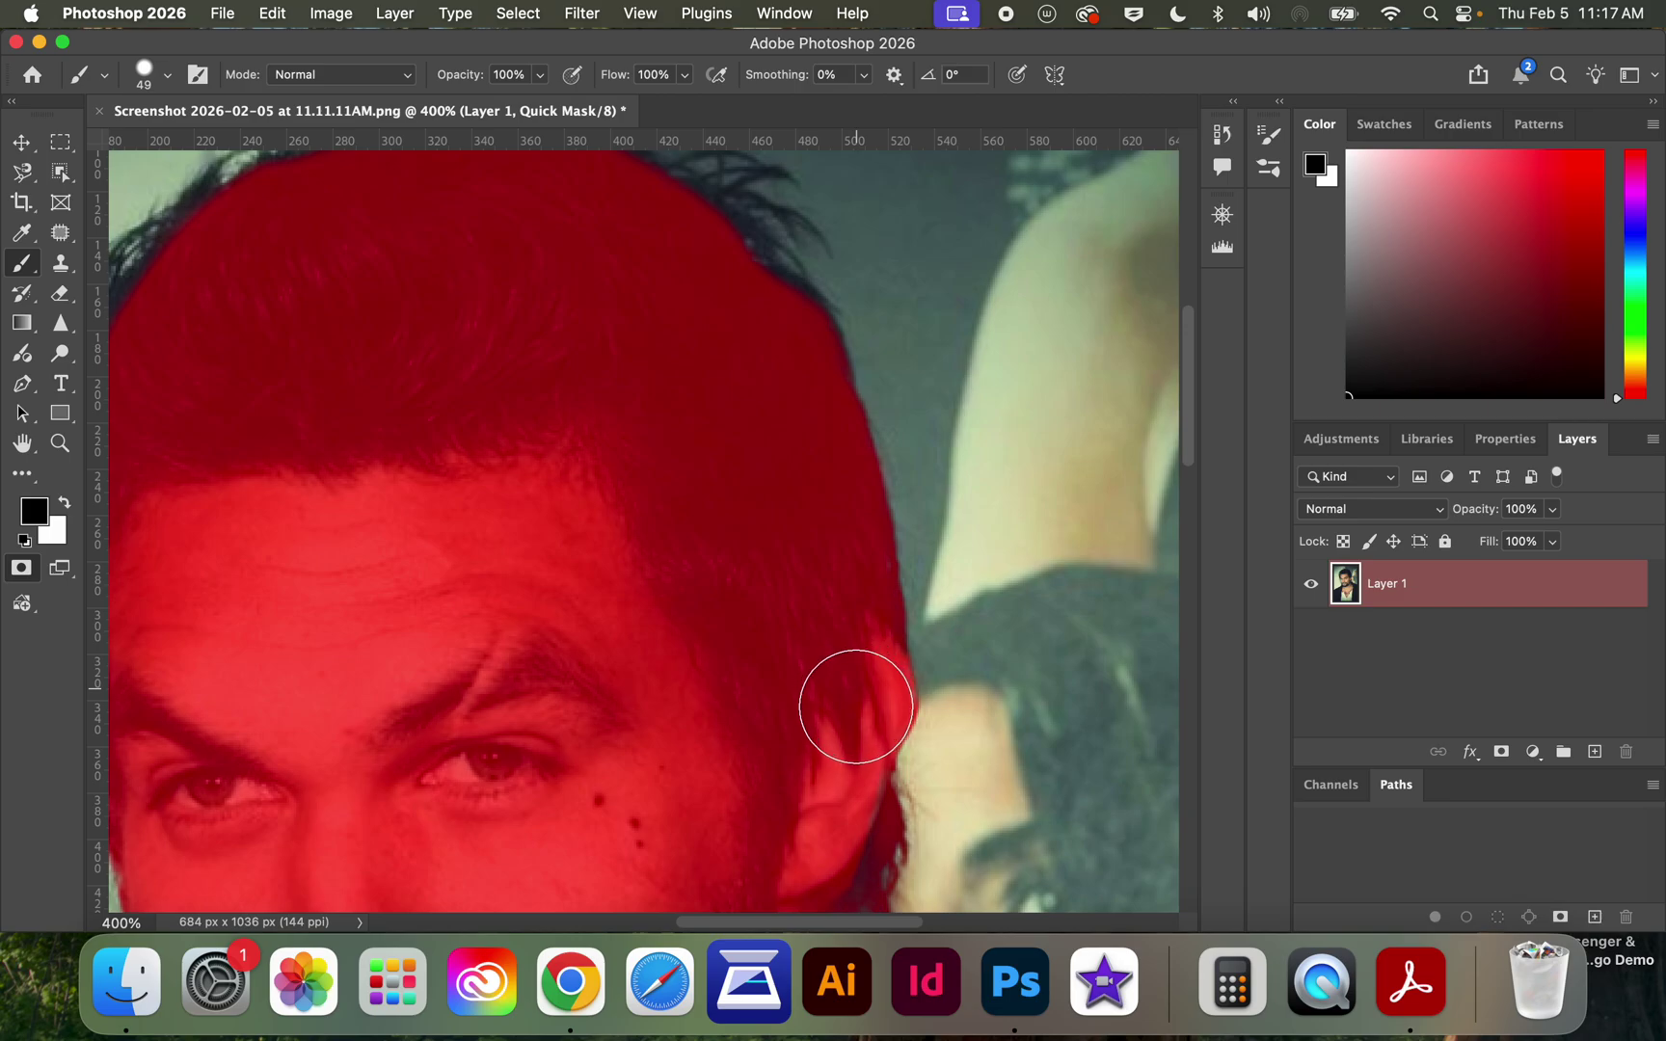
pyautogui.scroll(-10, 856, 699)
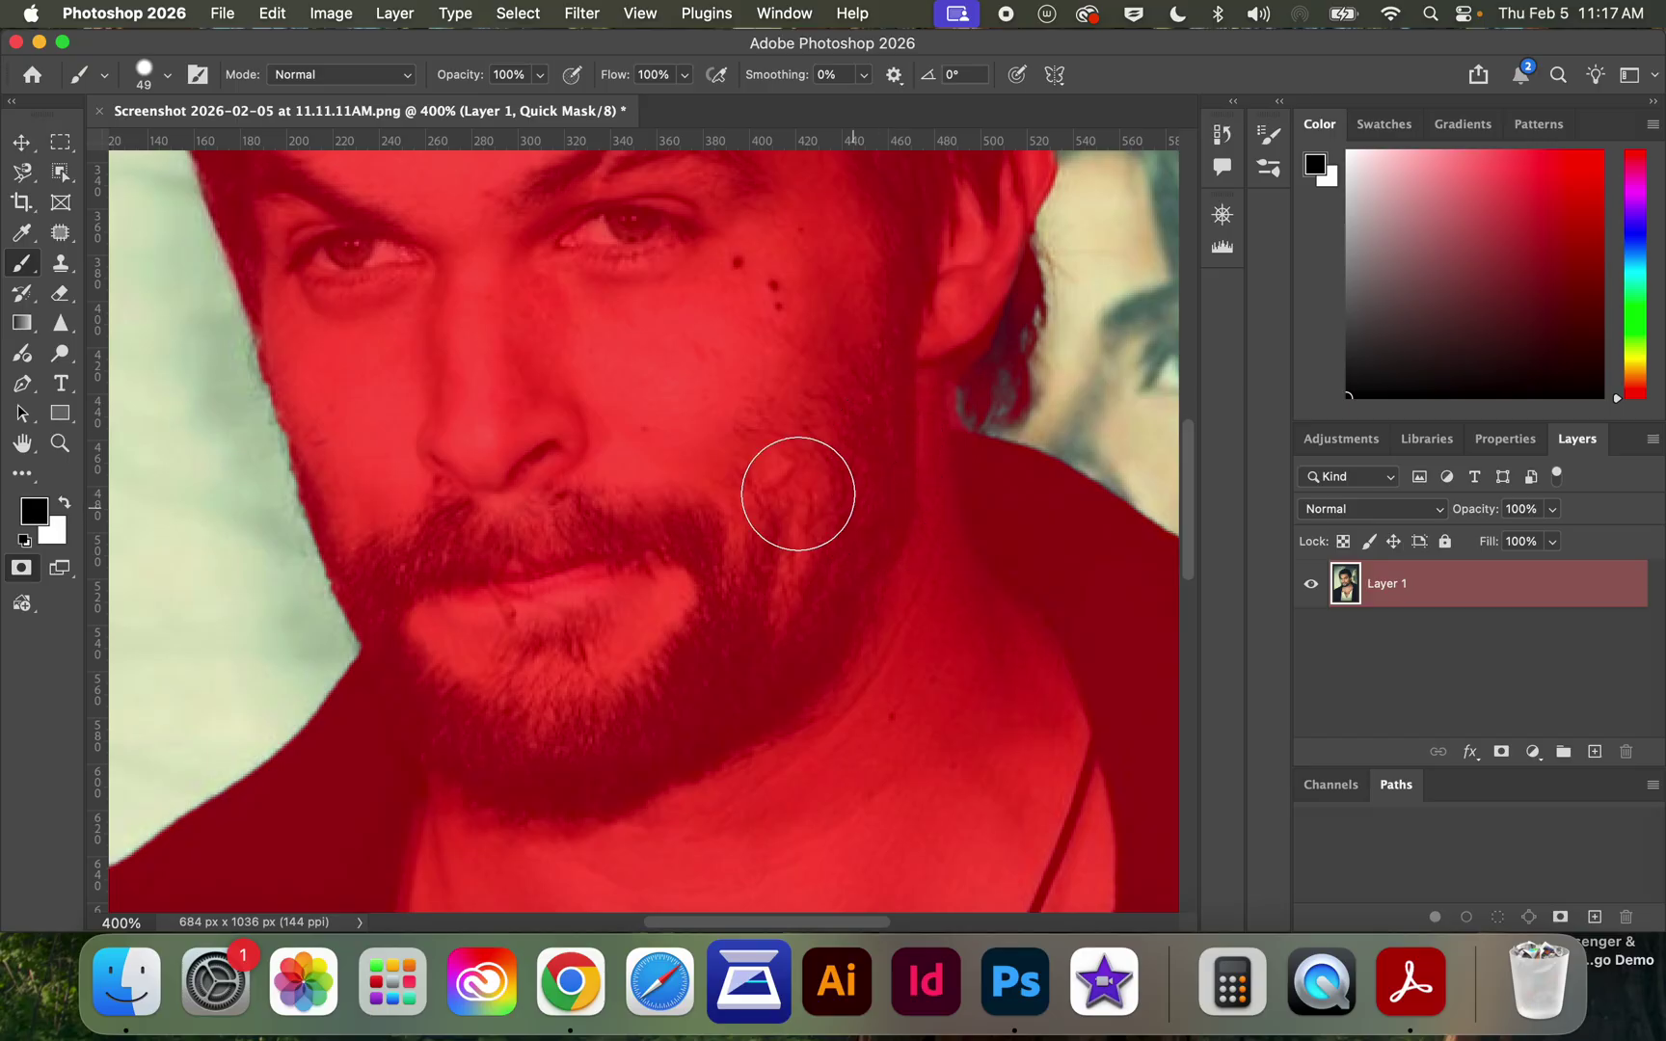
pyautogui.click(64, 503)
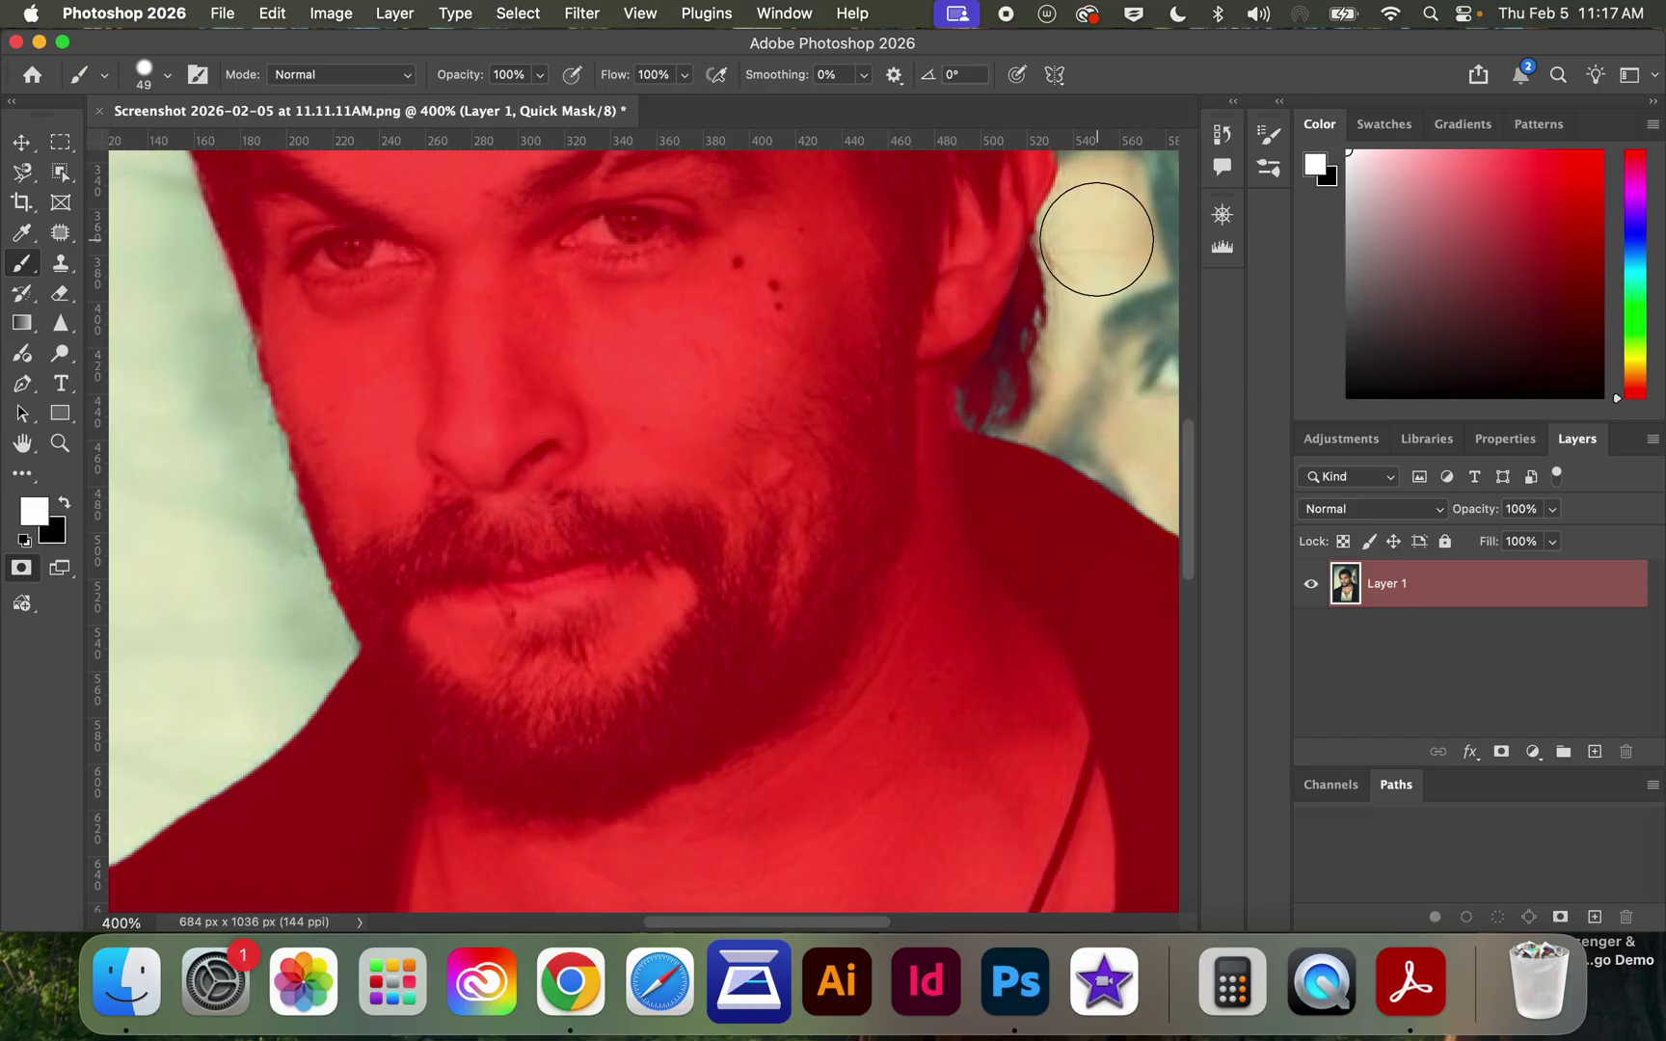
pyautogui.scroll(3, 1097, 238)
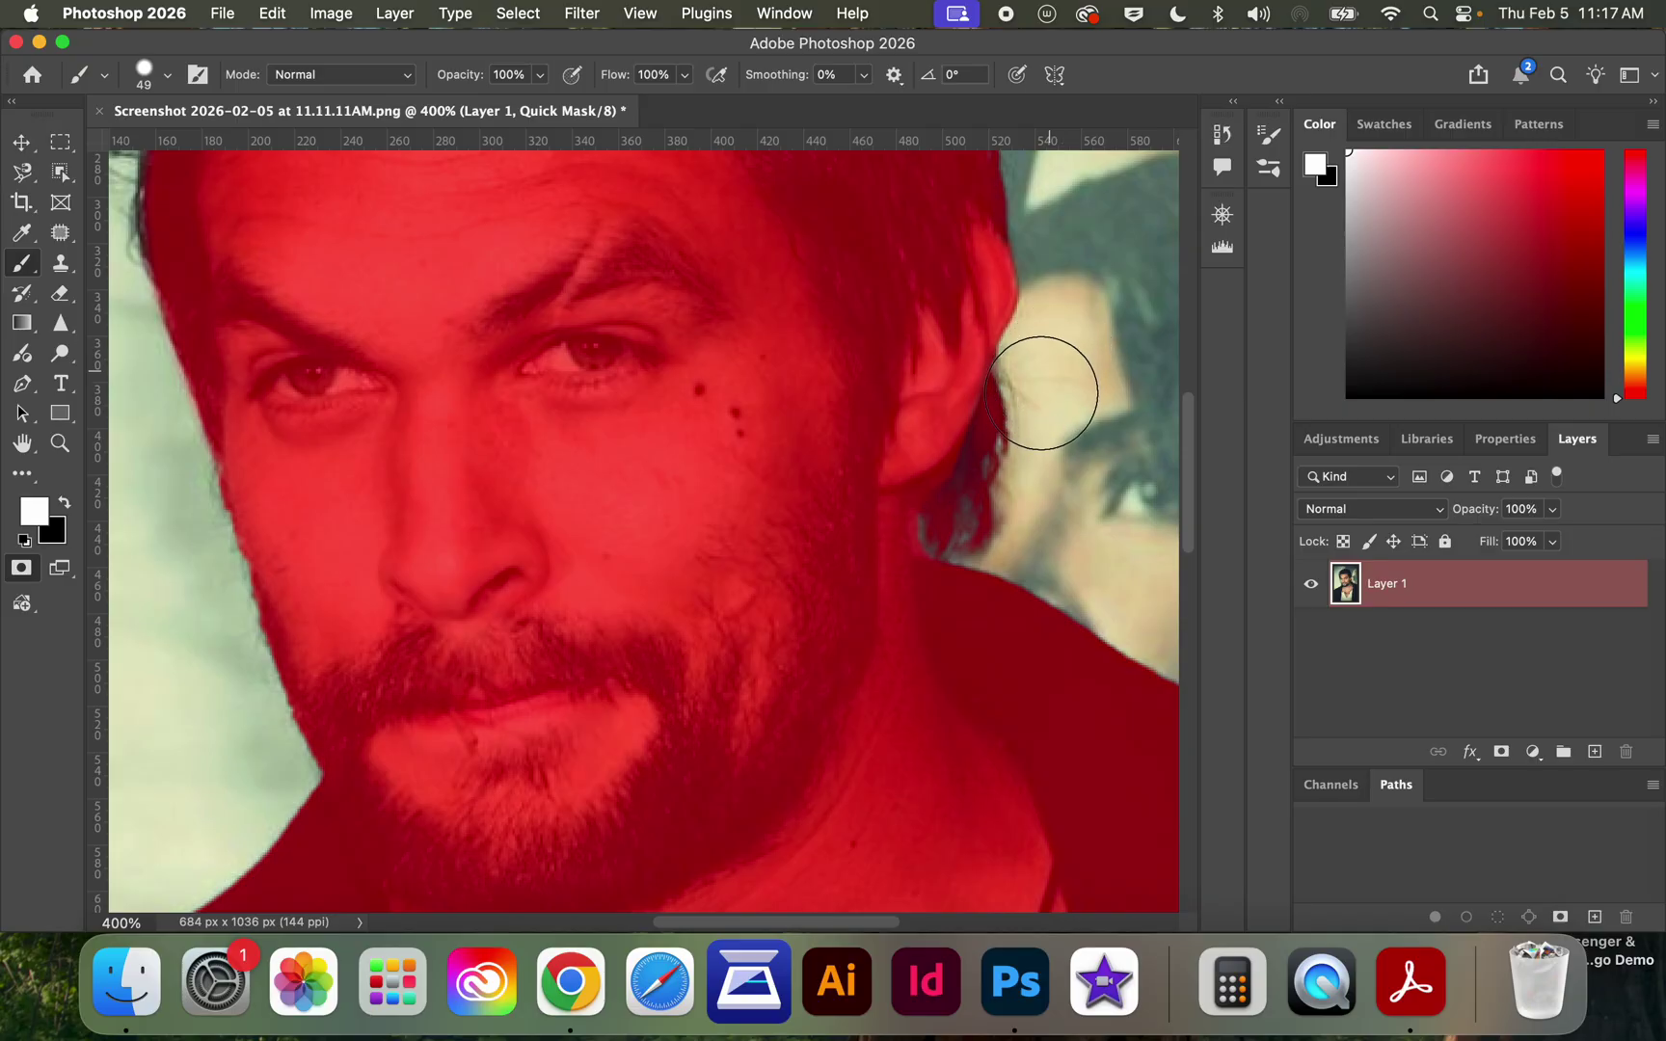
pyautogui.moveTo(1045, 374)
pyautogui.mouseDown()
pyautogui.moveTo(1025, 446)
pyautogui.moveTo(1050, 377)
pyautogui.moveTo(959, 494)
pyautogui.mouseUp()
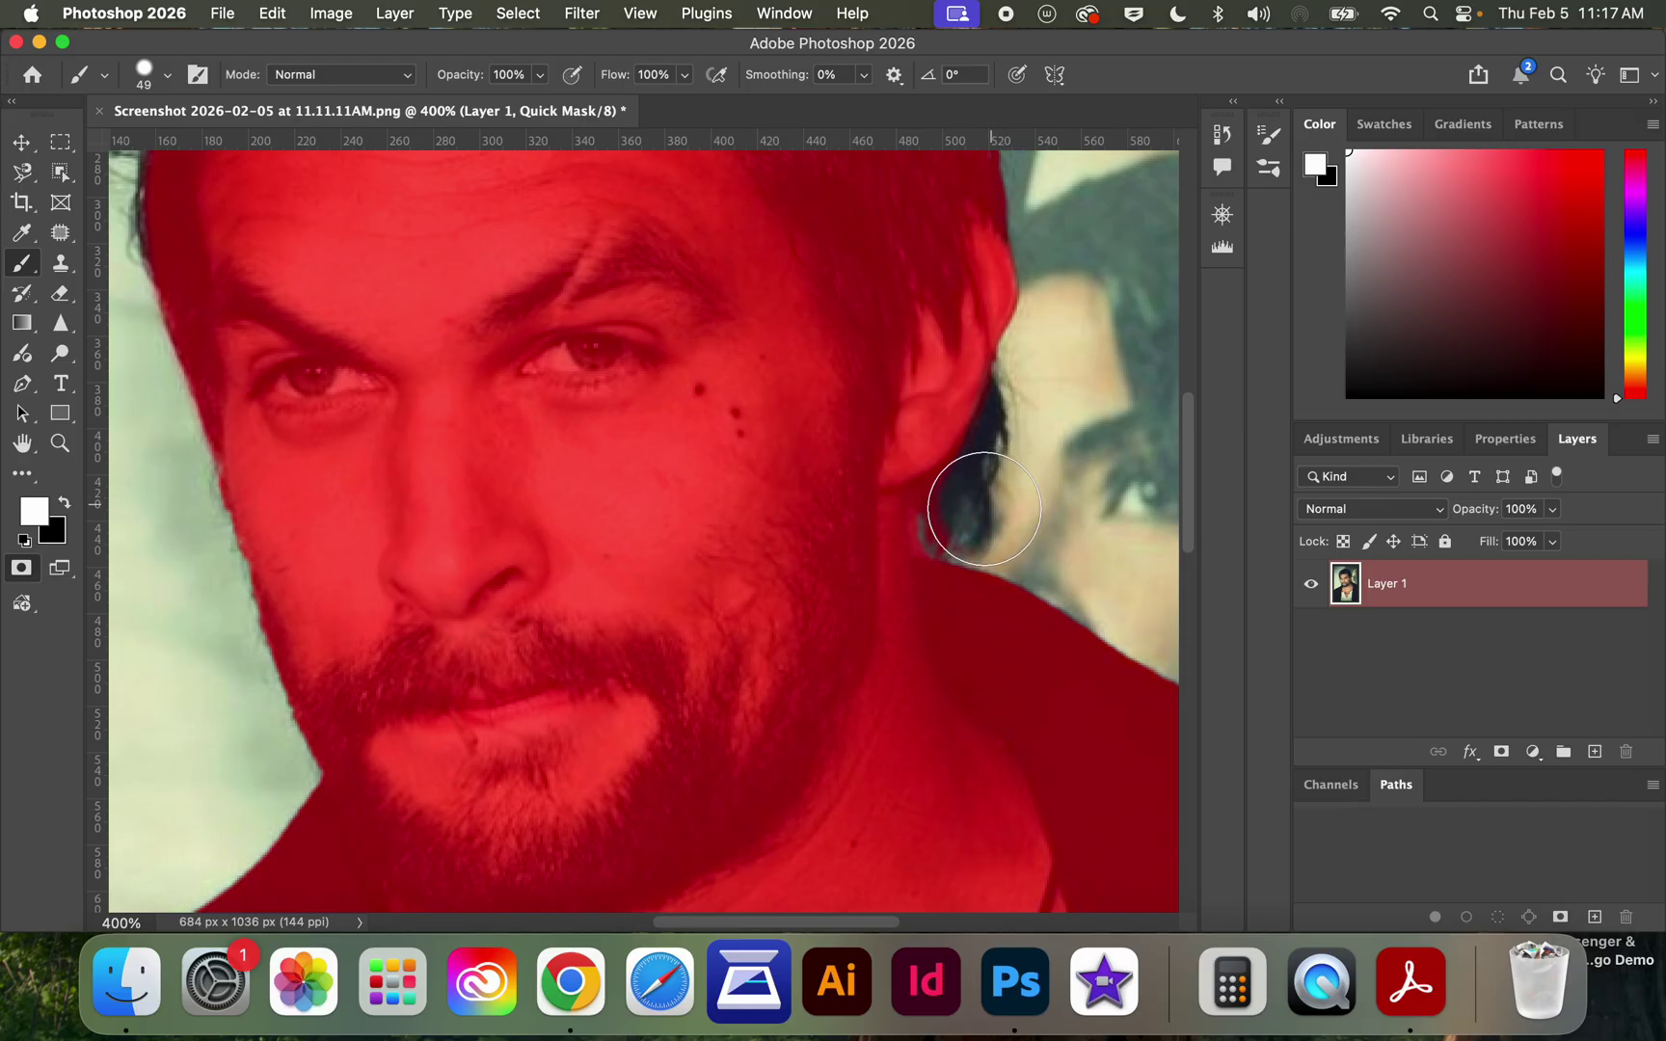
# Step: Reduce the brush size to 27 px and paint the mask off the hair between the earlobe and the jacket collar
pyautogui.click(166, 85)
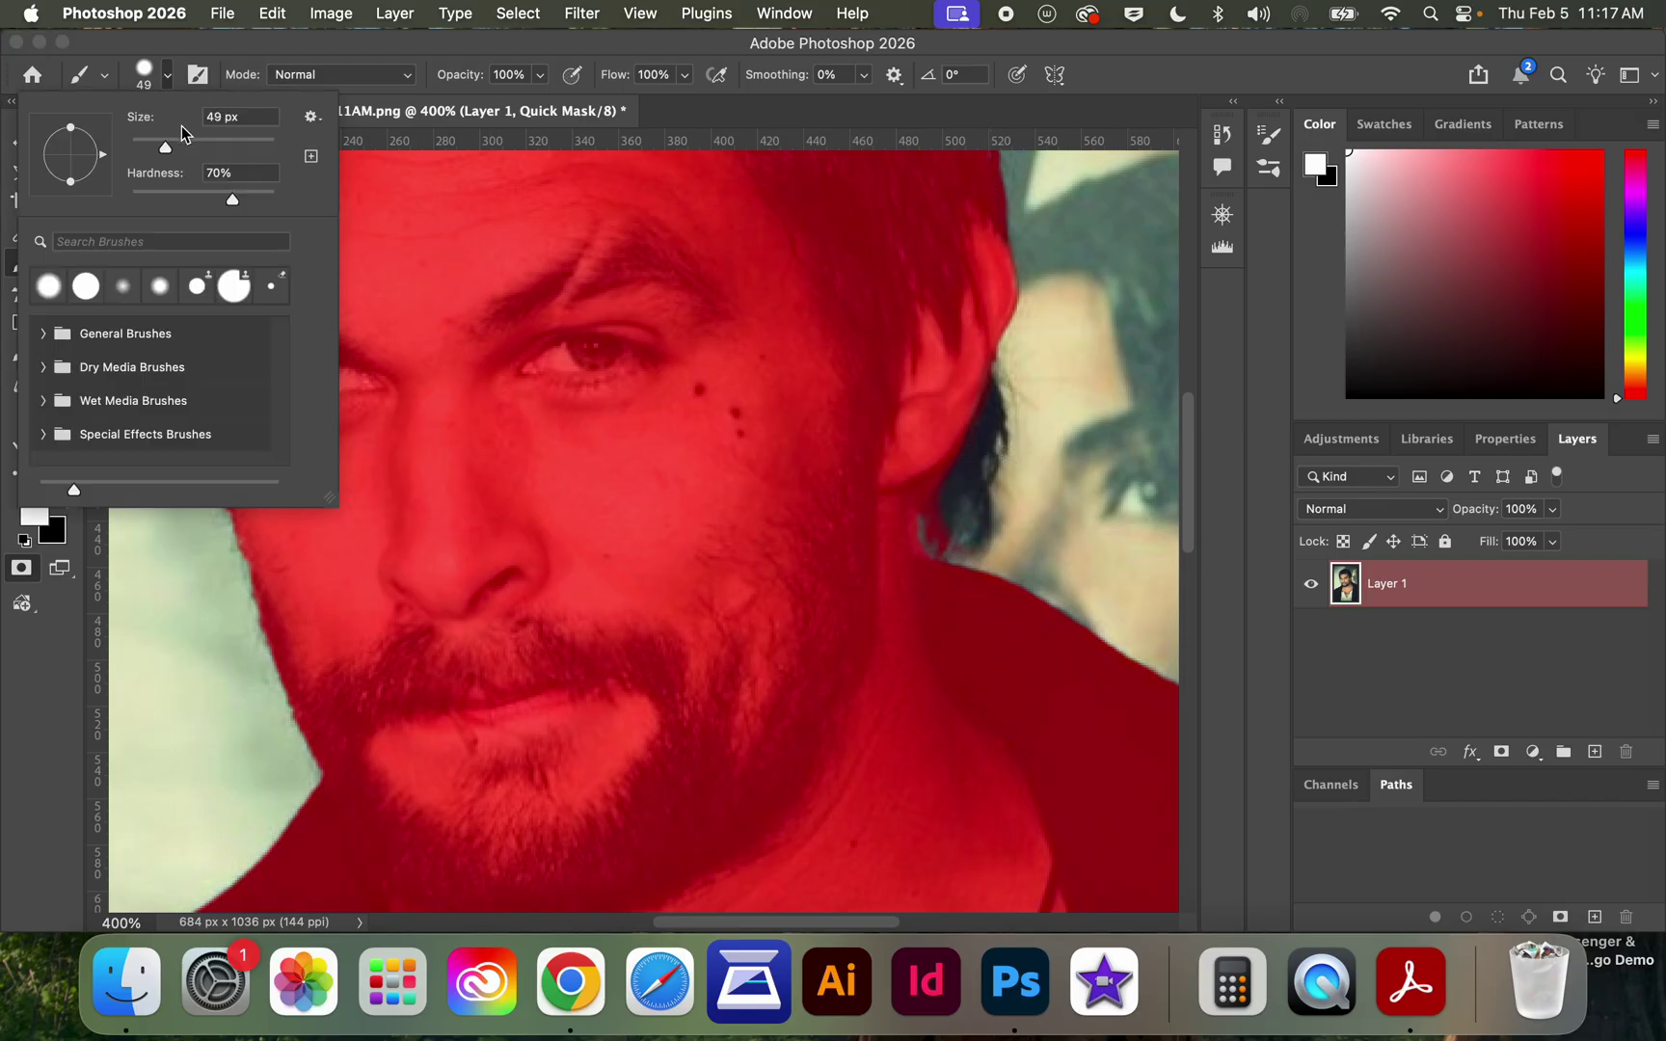
pyautogui.moveTo(152, 145); pyautogui.dragTo(149, 145)
pyautogui.click(1063, 449)
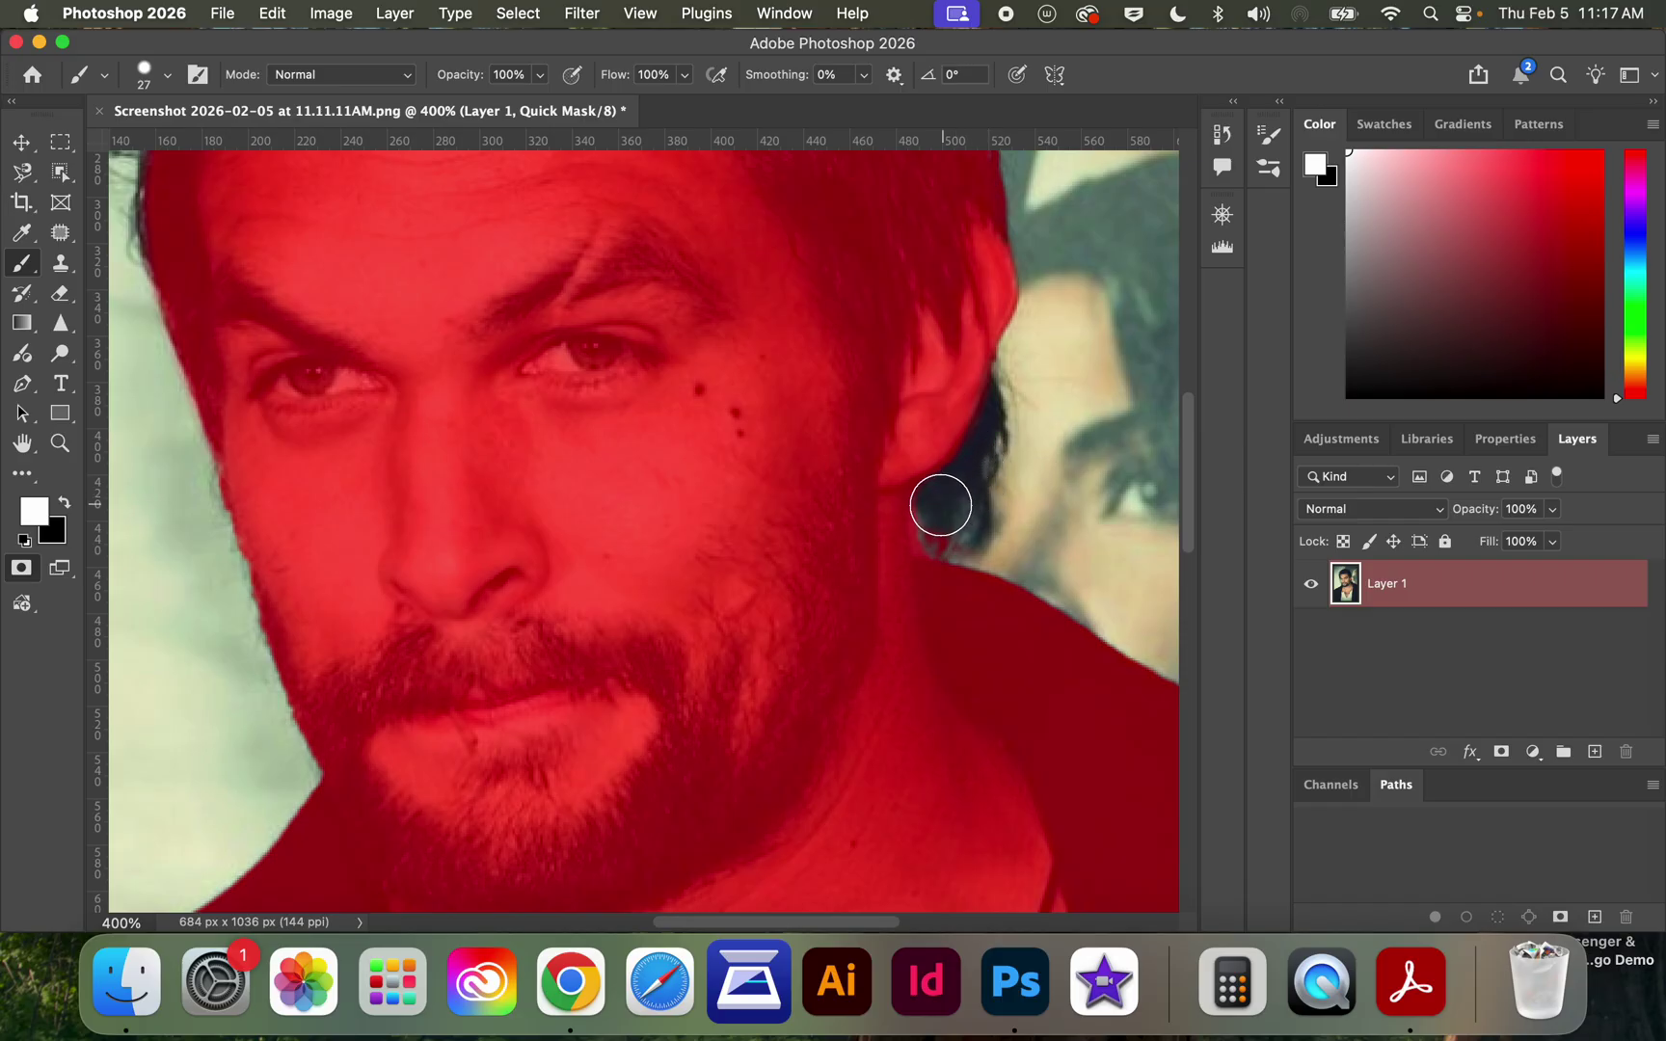
pyautogui.moveTo(940, 506)
pyautogui.mouseDown()
pyautogui.moveTo(937, 529)
pyautogui.moveTo(959, 532)
pyautogui.mouseUp()
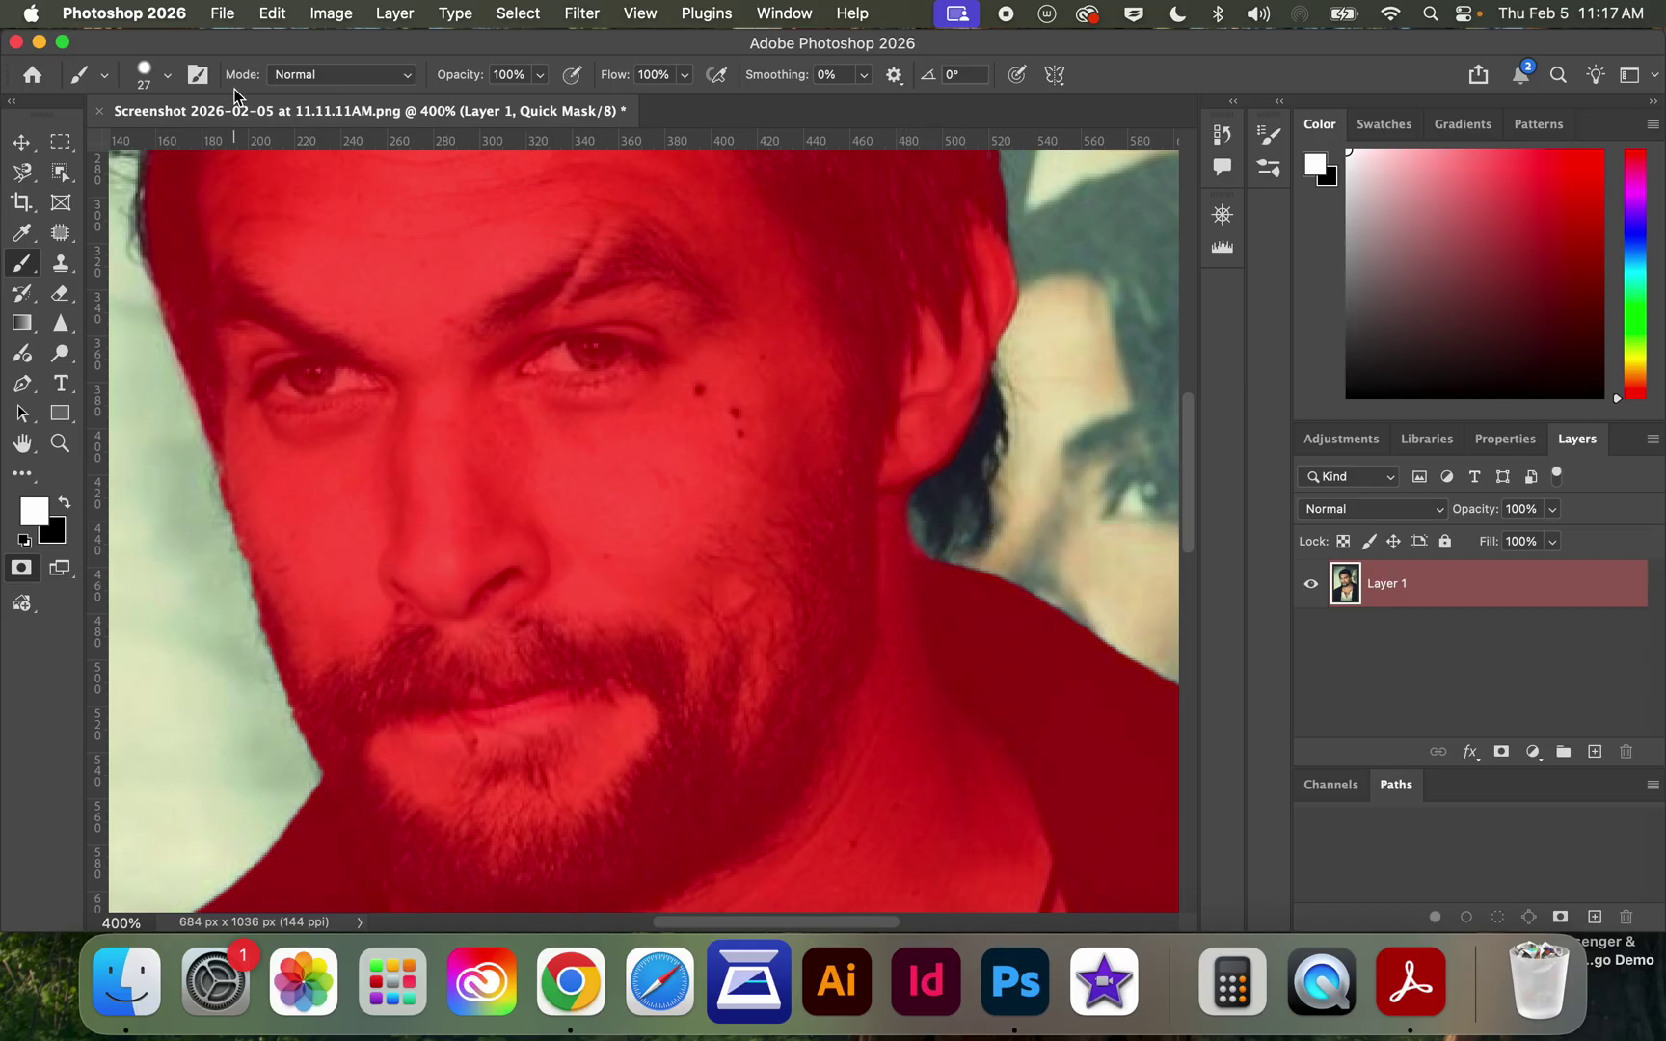
# Step: Reduce the brush size to 11 px and clean the mask off the last bit of hair beside the neck under the ear
pyautogui.click(168, 77)
pyautogui.moveTo(143, 147); pyautogui.dragTo(137, 147)
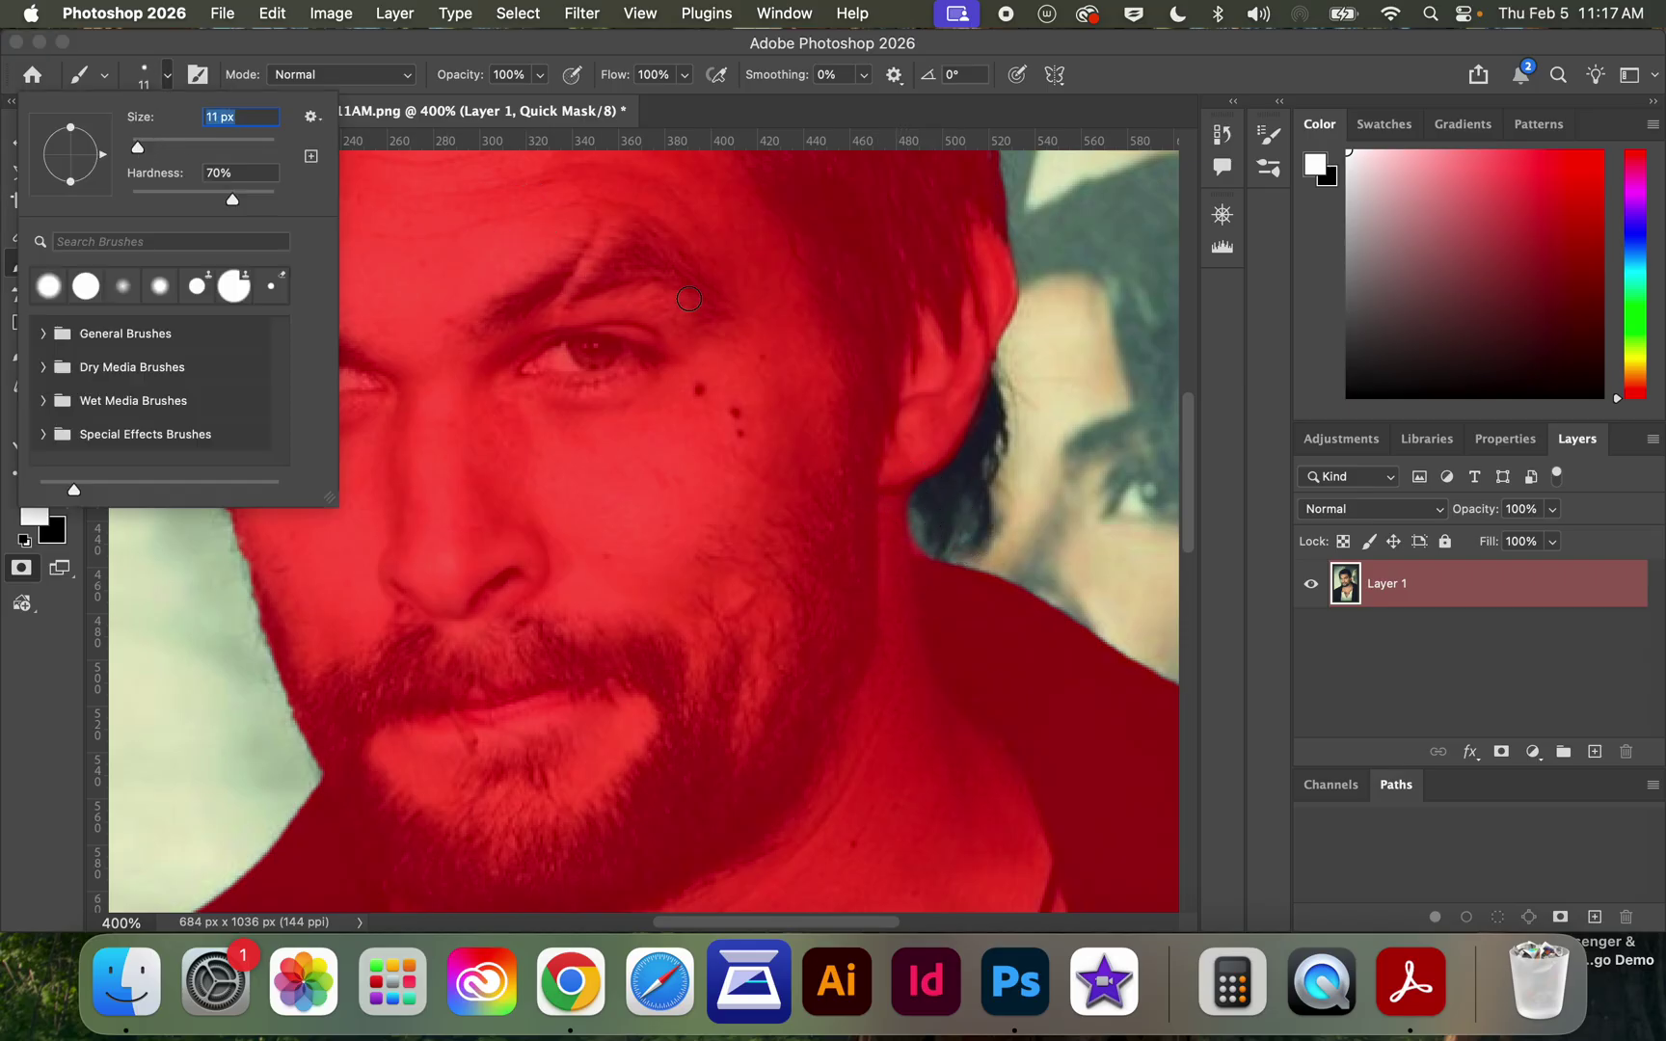
pyautogui.click(920, 499)
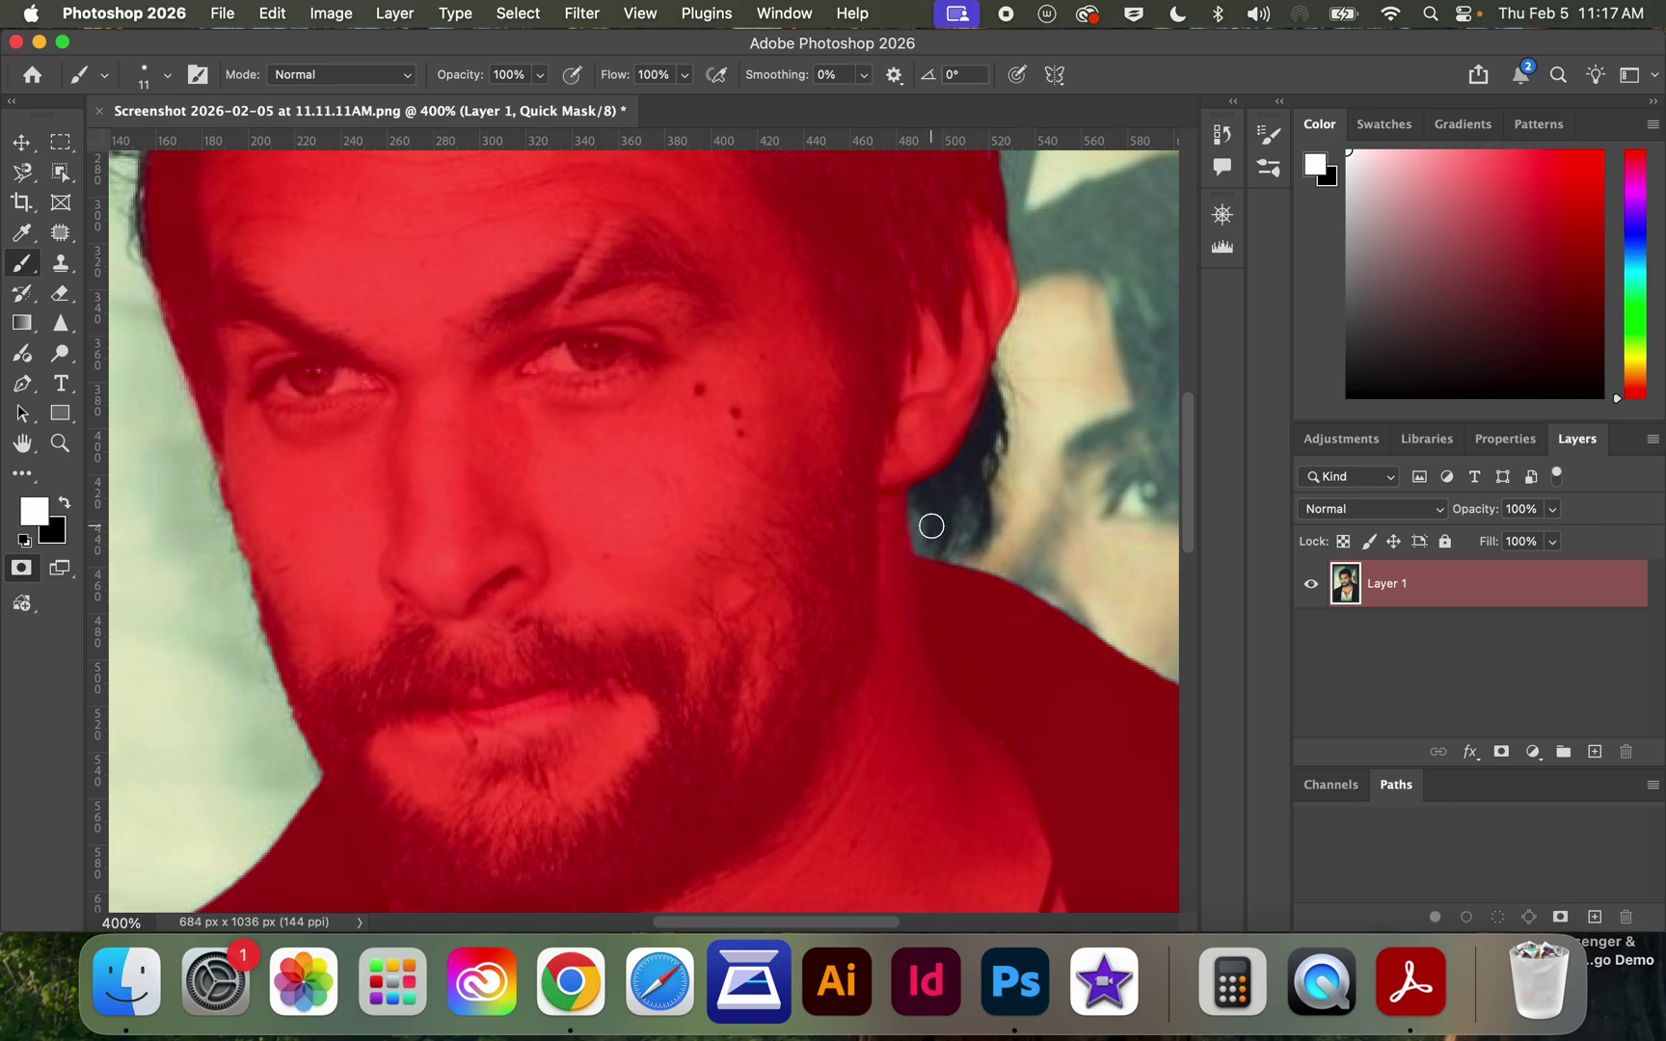
# Step: Set the brush hardness to 17% and paint with white along the mask edge of the left cheek and beard
pyautogui.scroll(2, 931, 526)
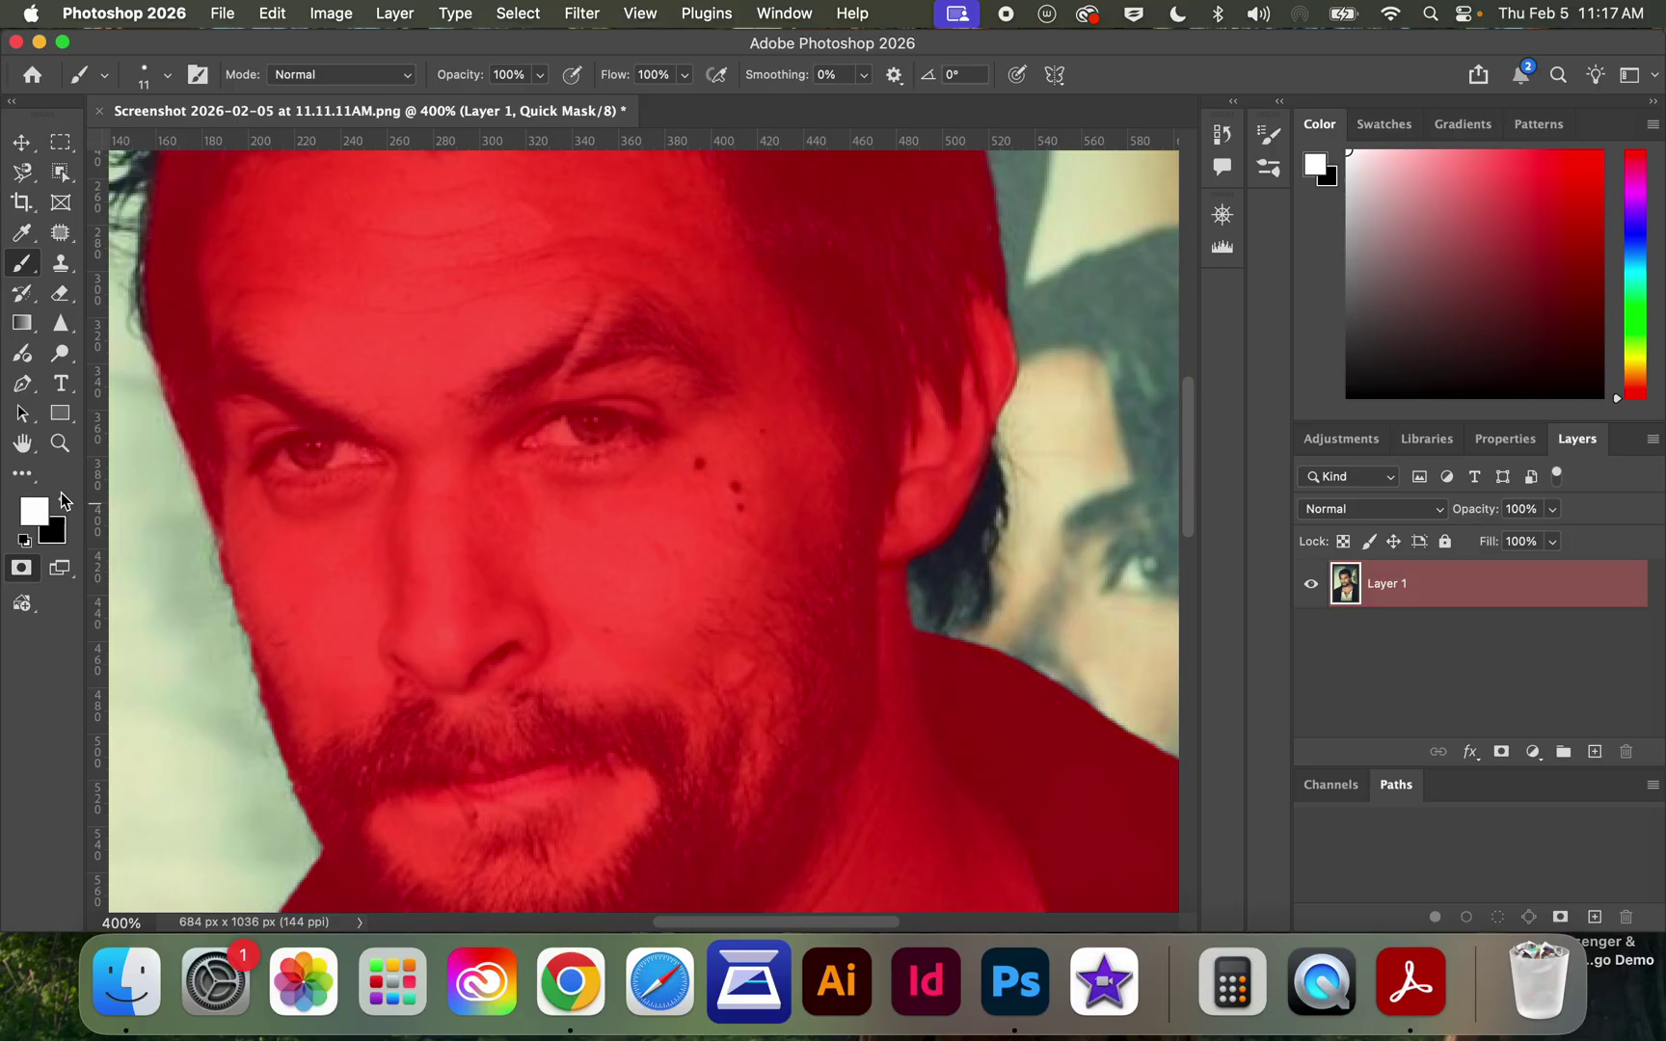
pyautogui.click(62, 503)
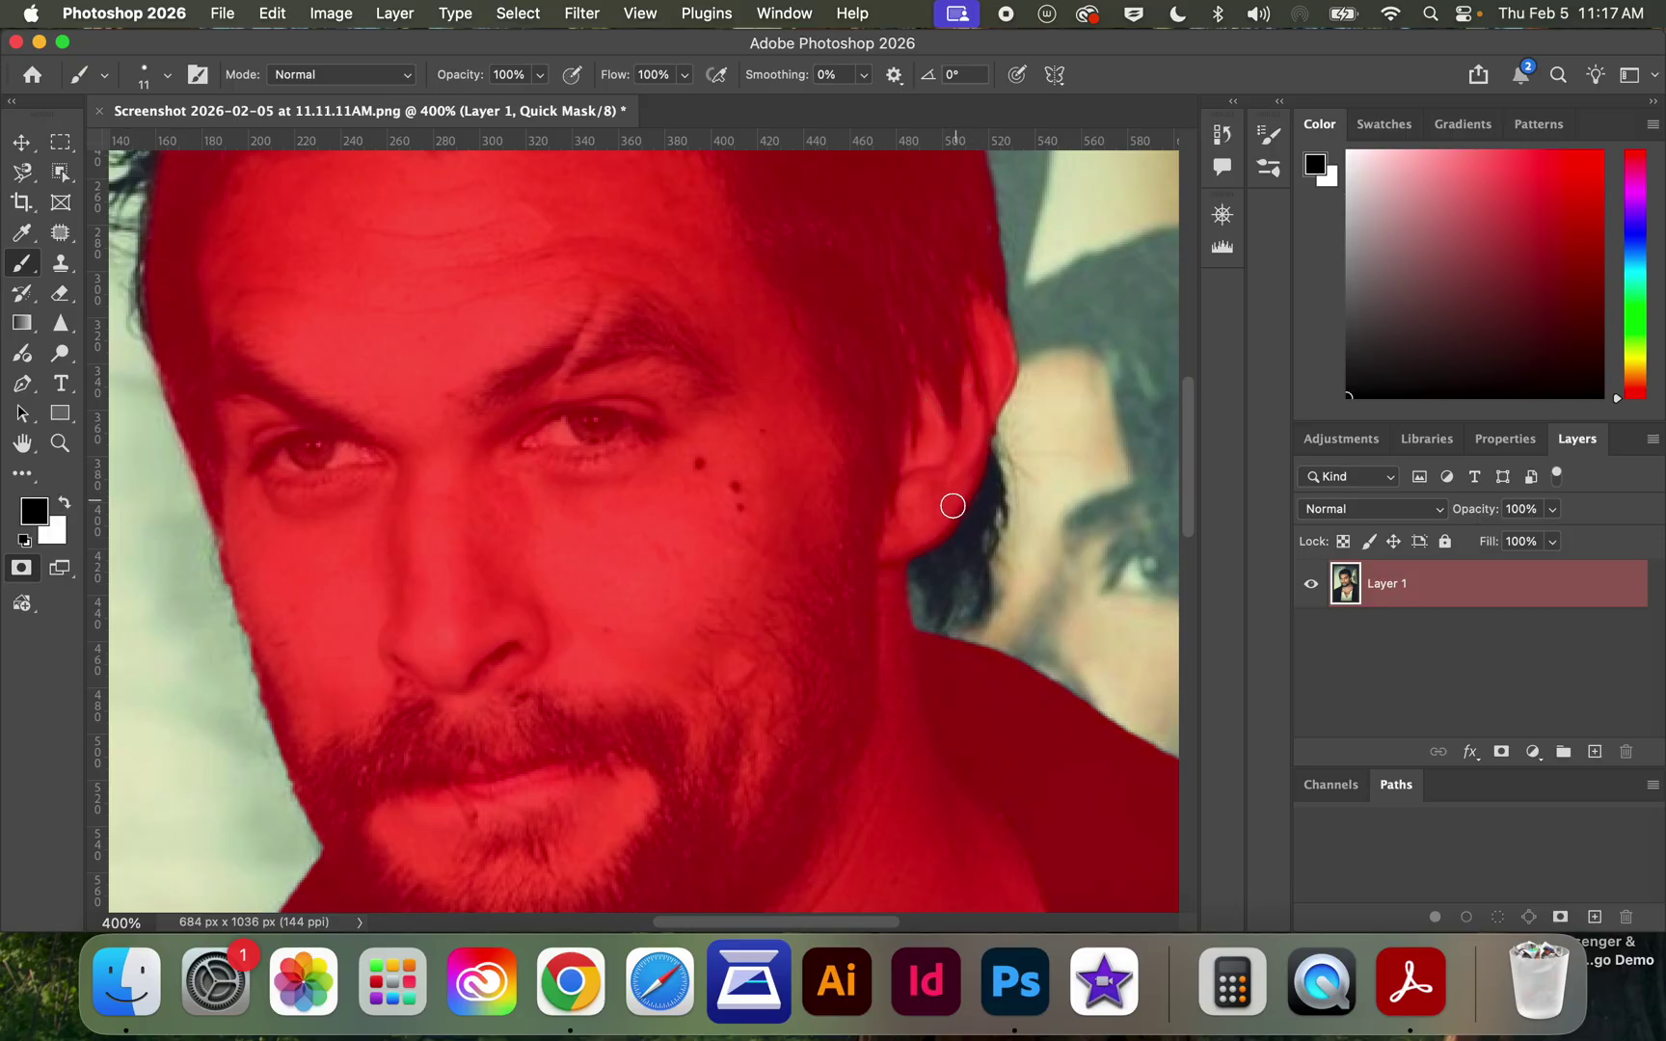
pyautogui.scroll(-6, 914, 533)
pyautogui.hscroll(-12, 914, 533)
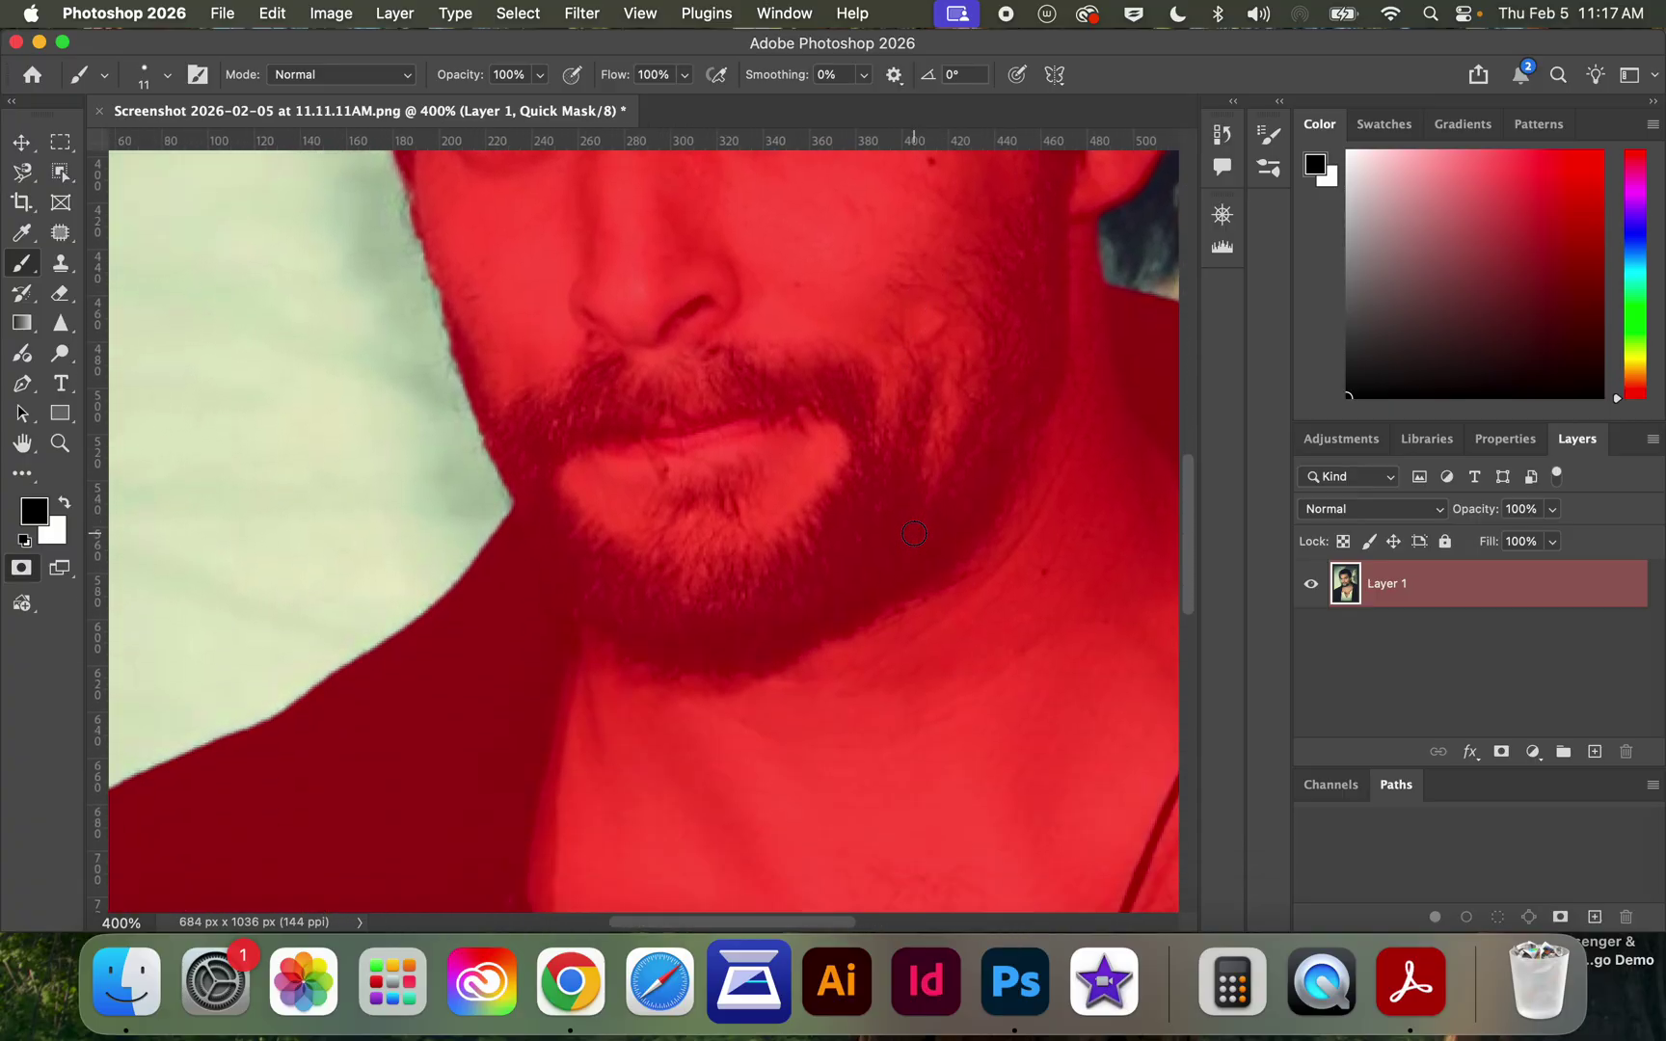
pyautogui.hscroll(15, 915, 533)
pyautogui.scroll(10, 914, 533)
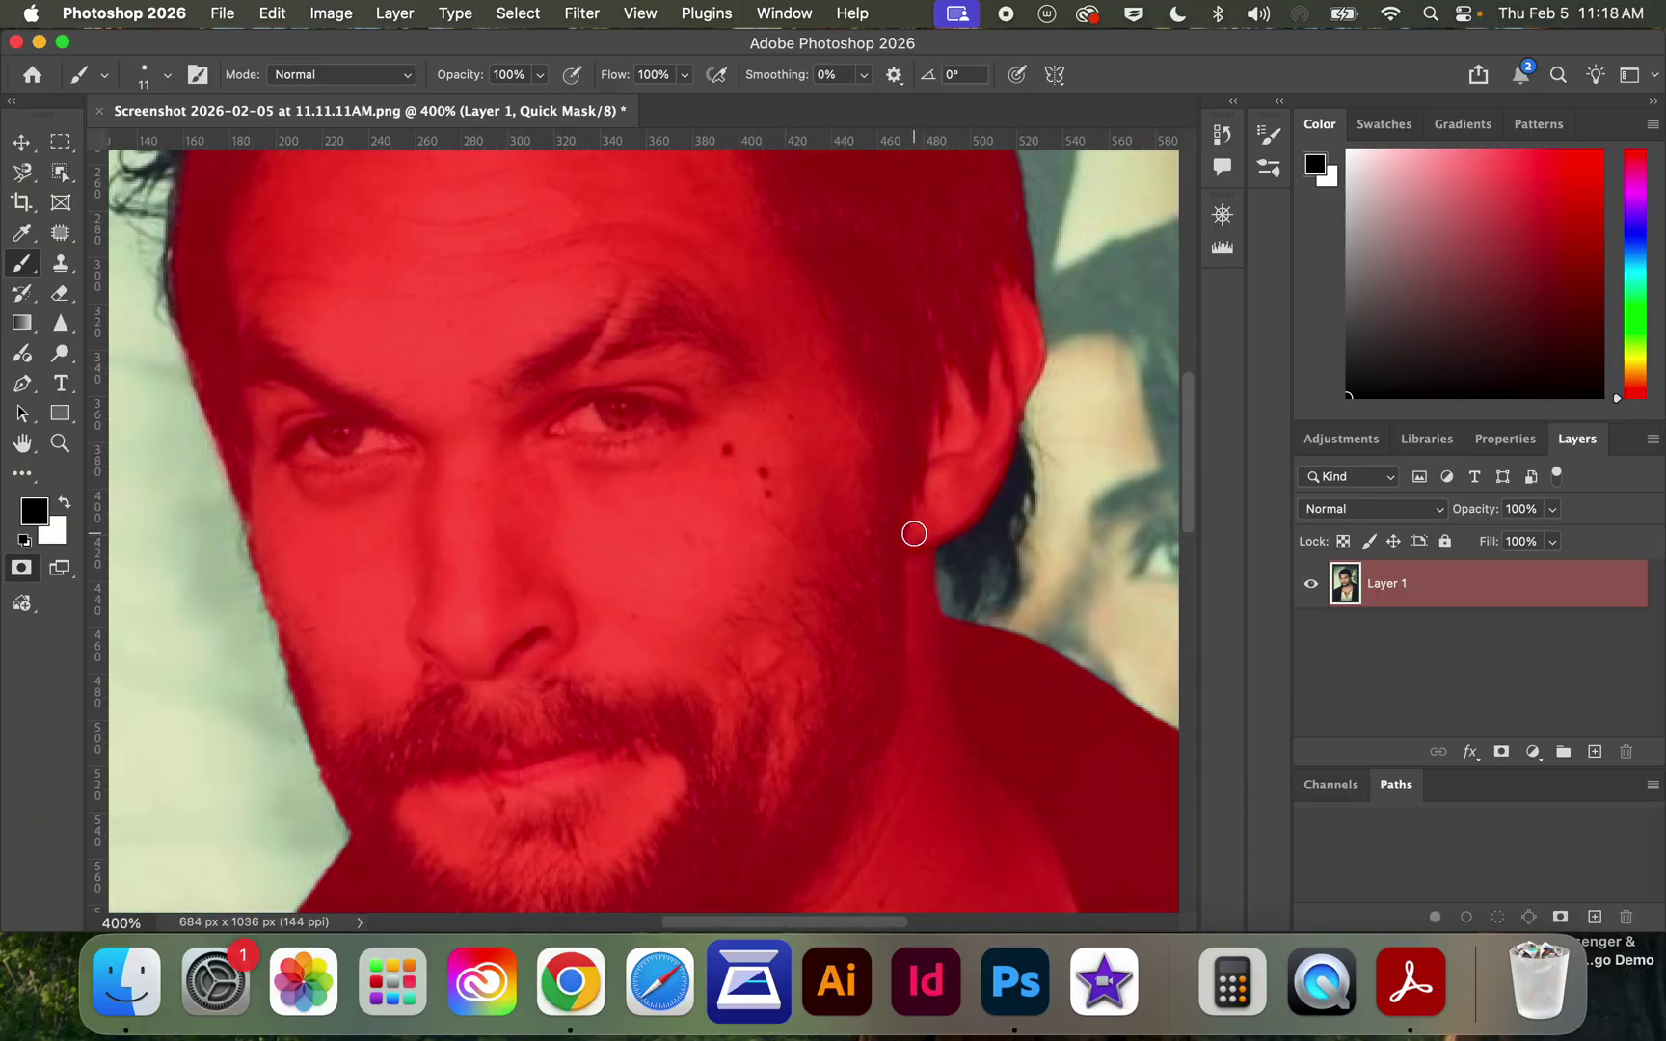
pyautogui.hscroll(-2, 914, 534)
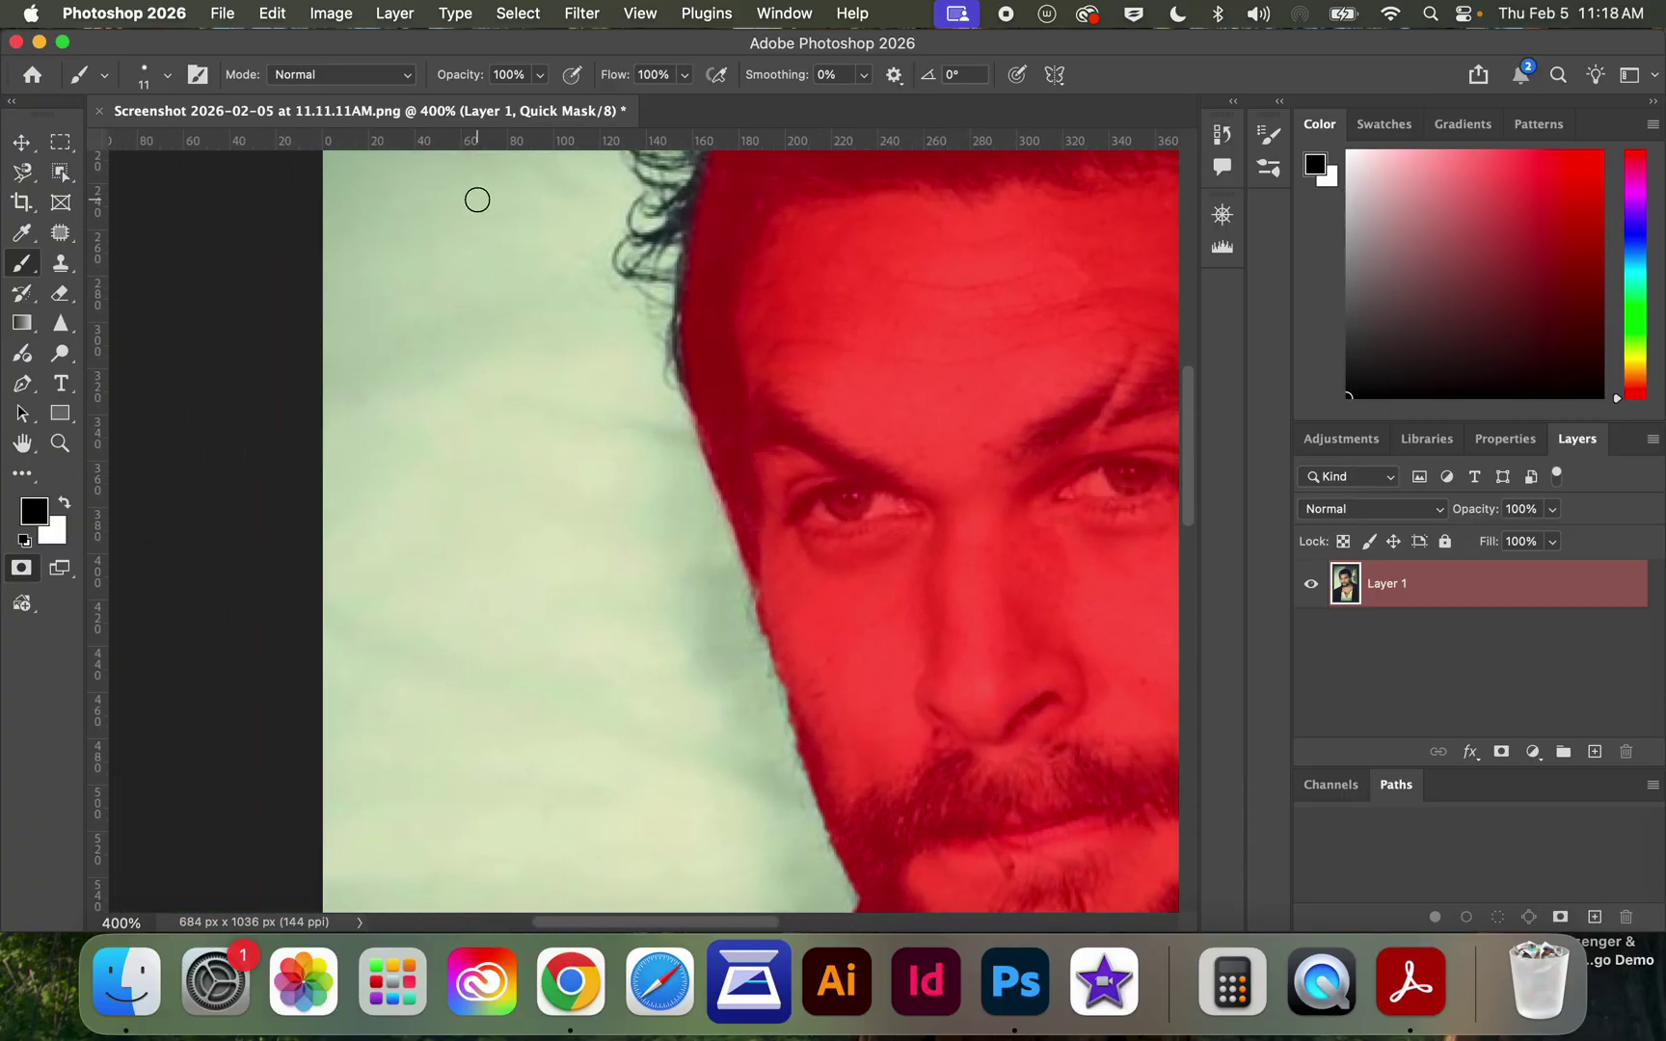
pyautogui.click(165, 76)
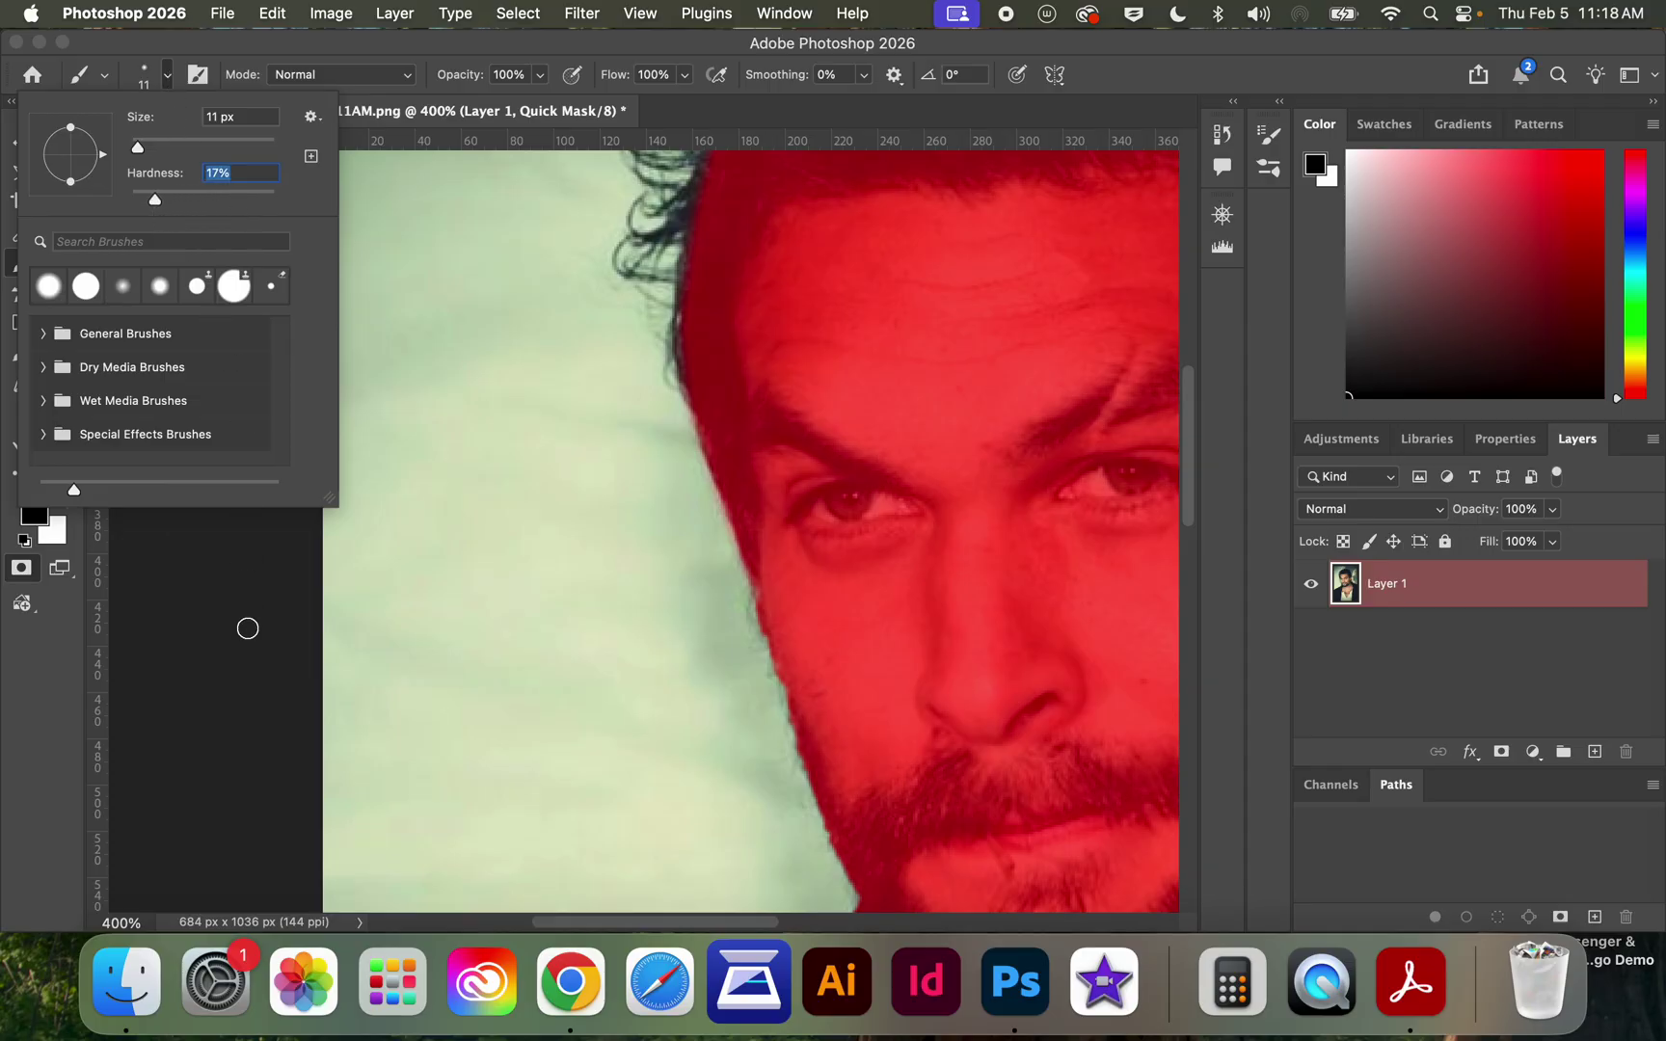
pyautogui.press('Return')
pyautogui.click(65, 502)
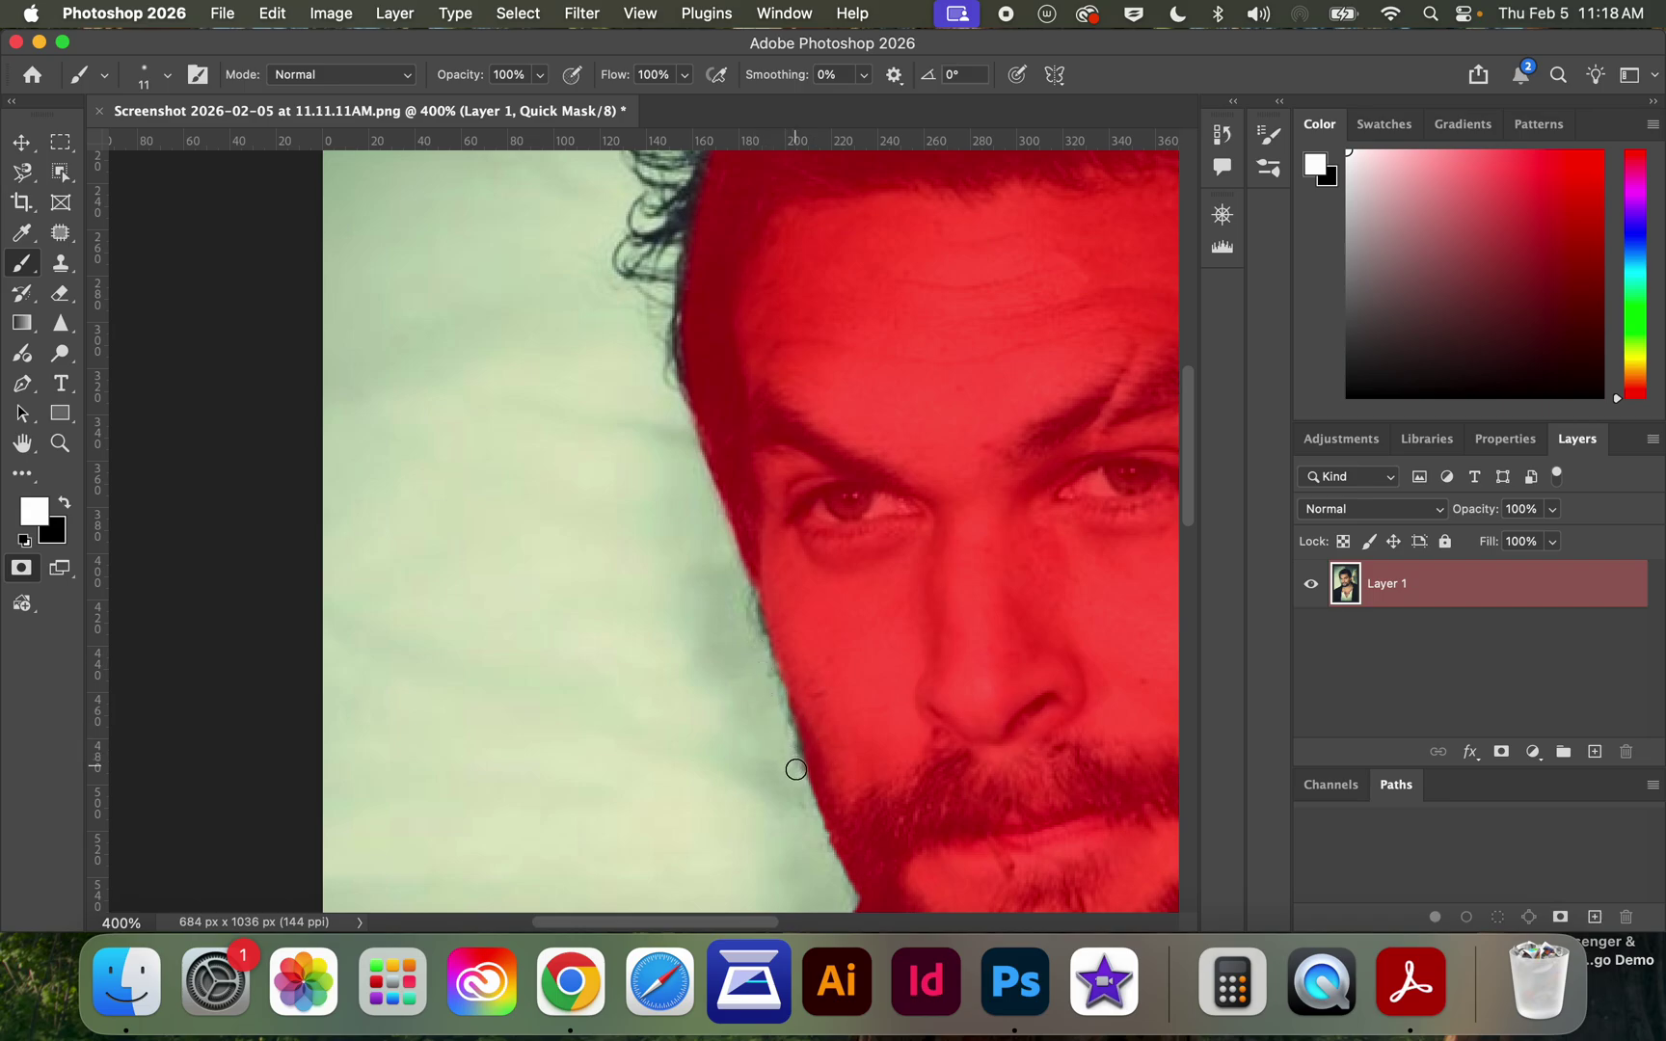
pyautogui.scroll(-5, 805, 807)
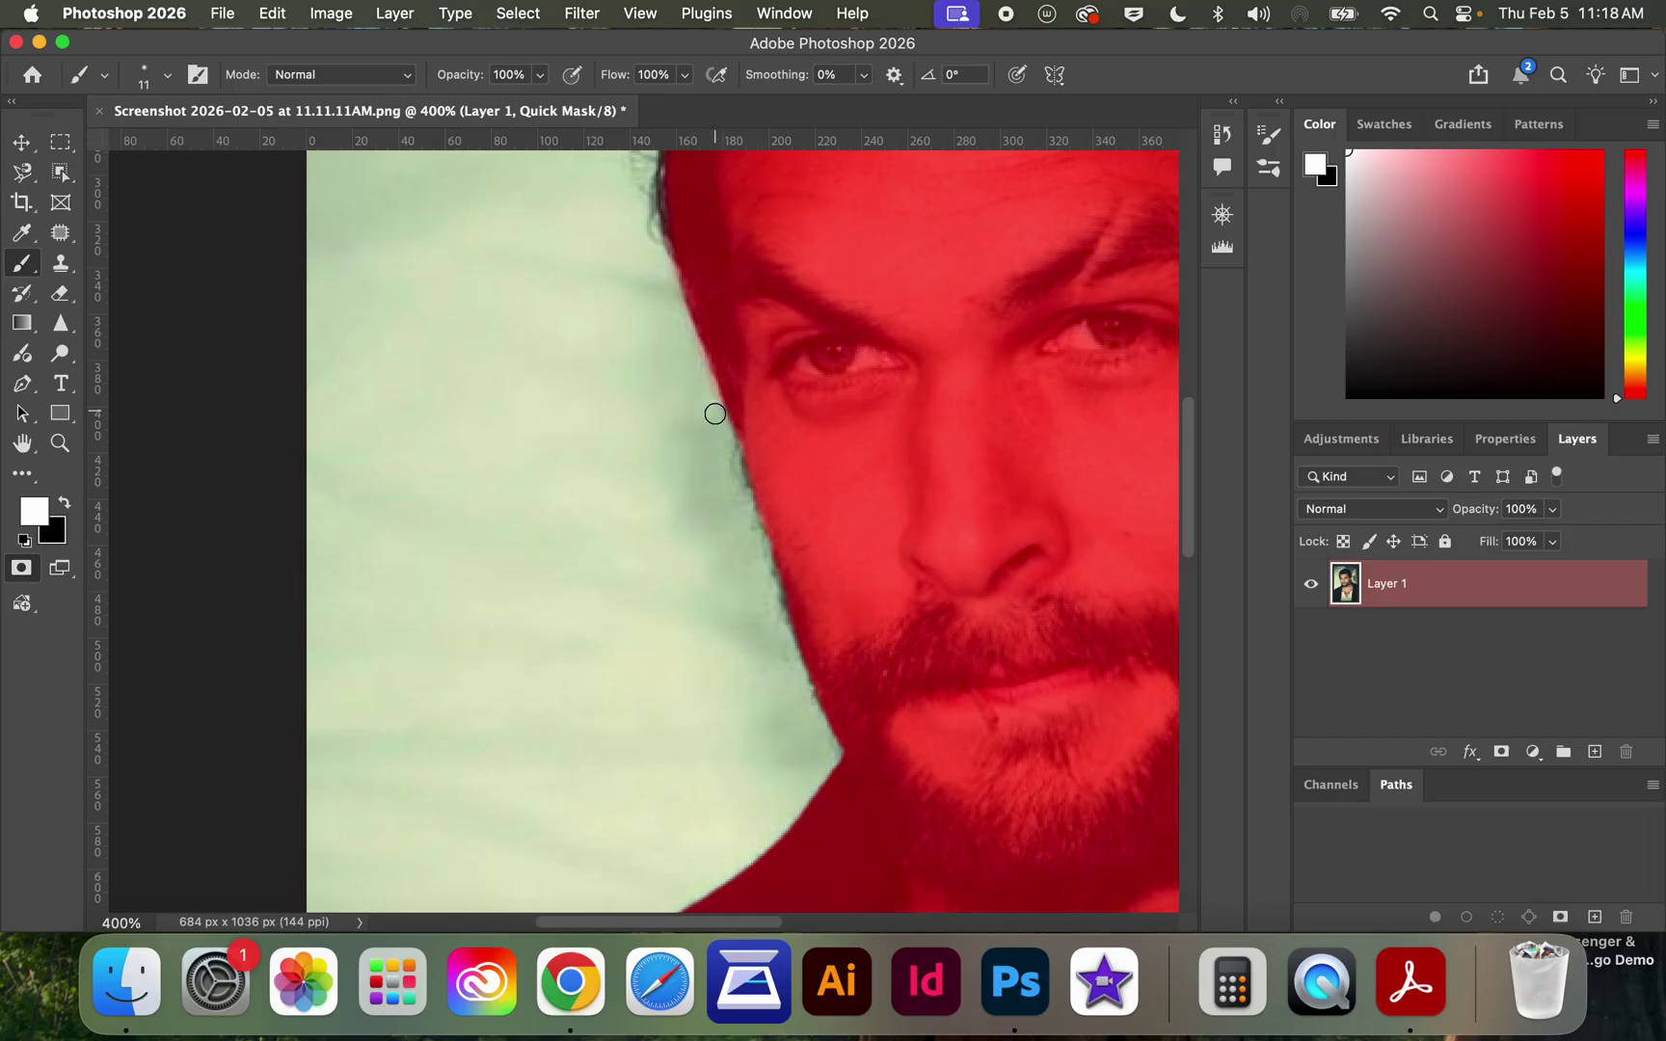
# Step: Inspect the Quick Mask edges around the hair, ear, jacket and beard for missed areas
pyautogui.scroll(10, 715, 414)
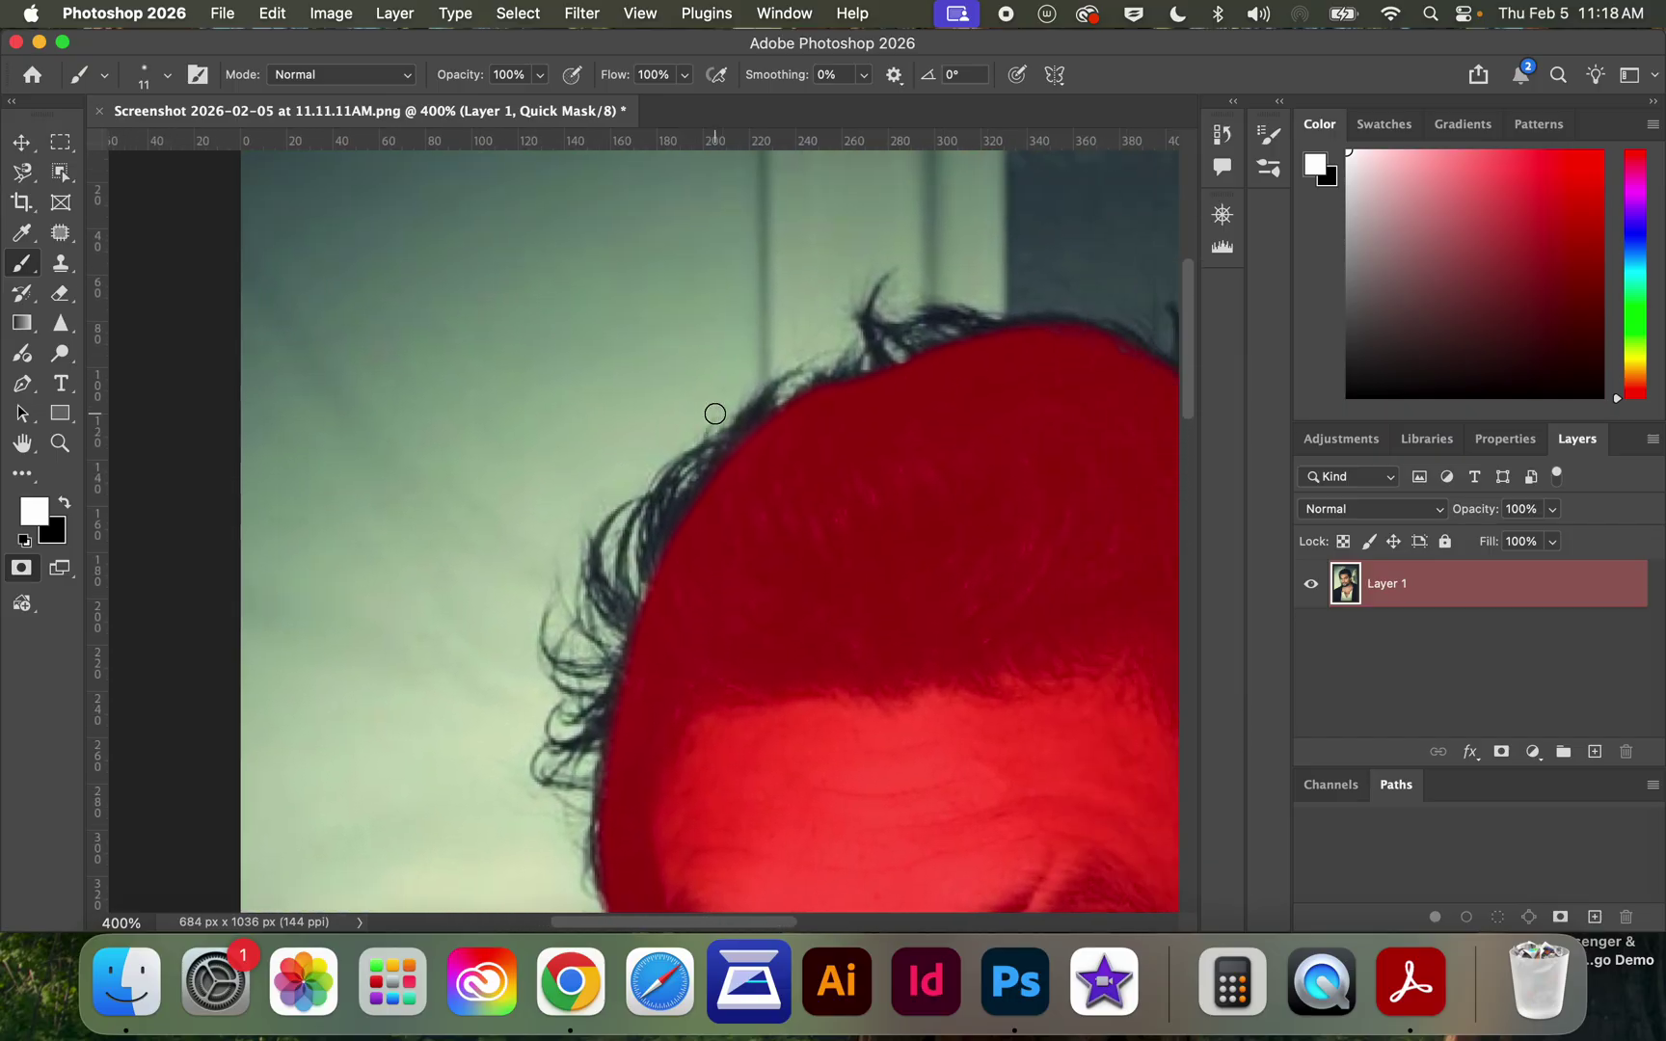
pyautogui.hscroll(10, 715, 414)
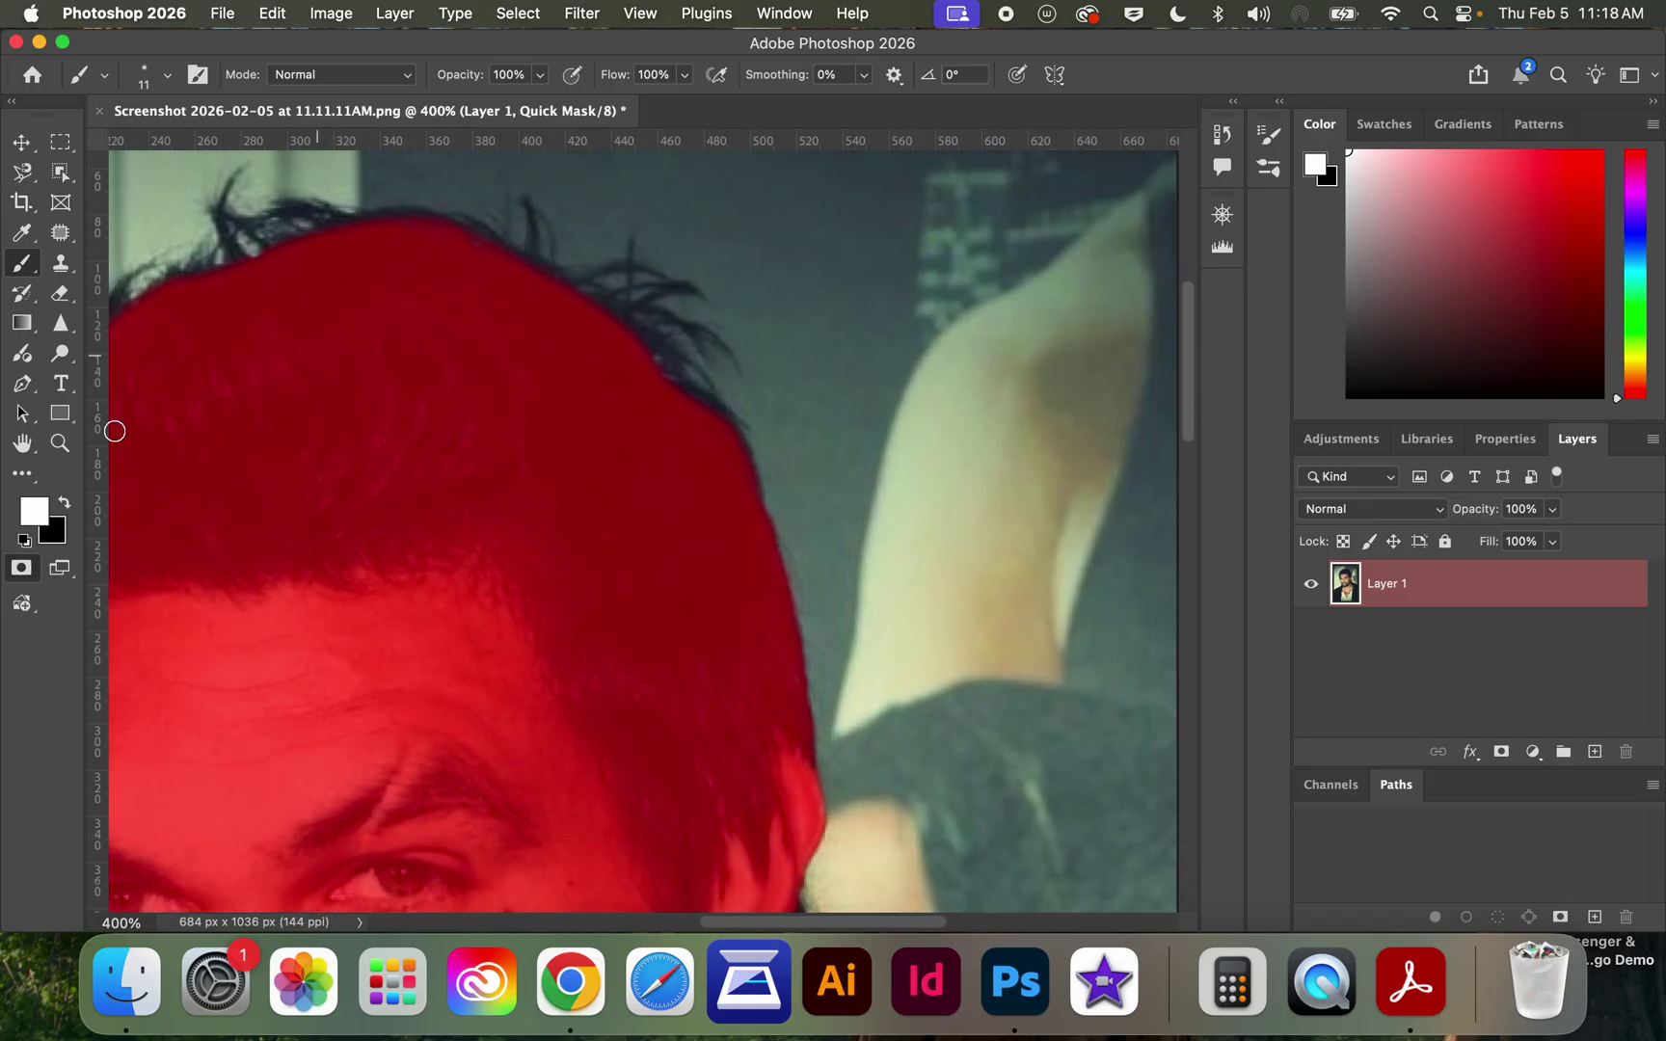
pyautogui.press('x')
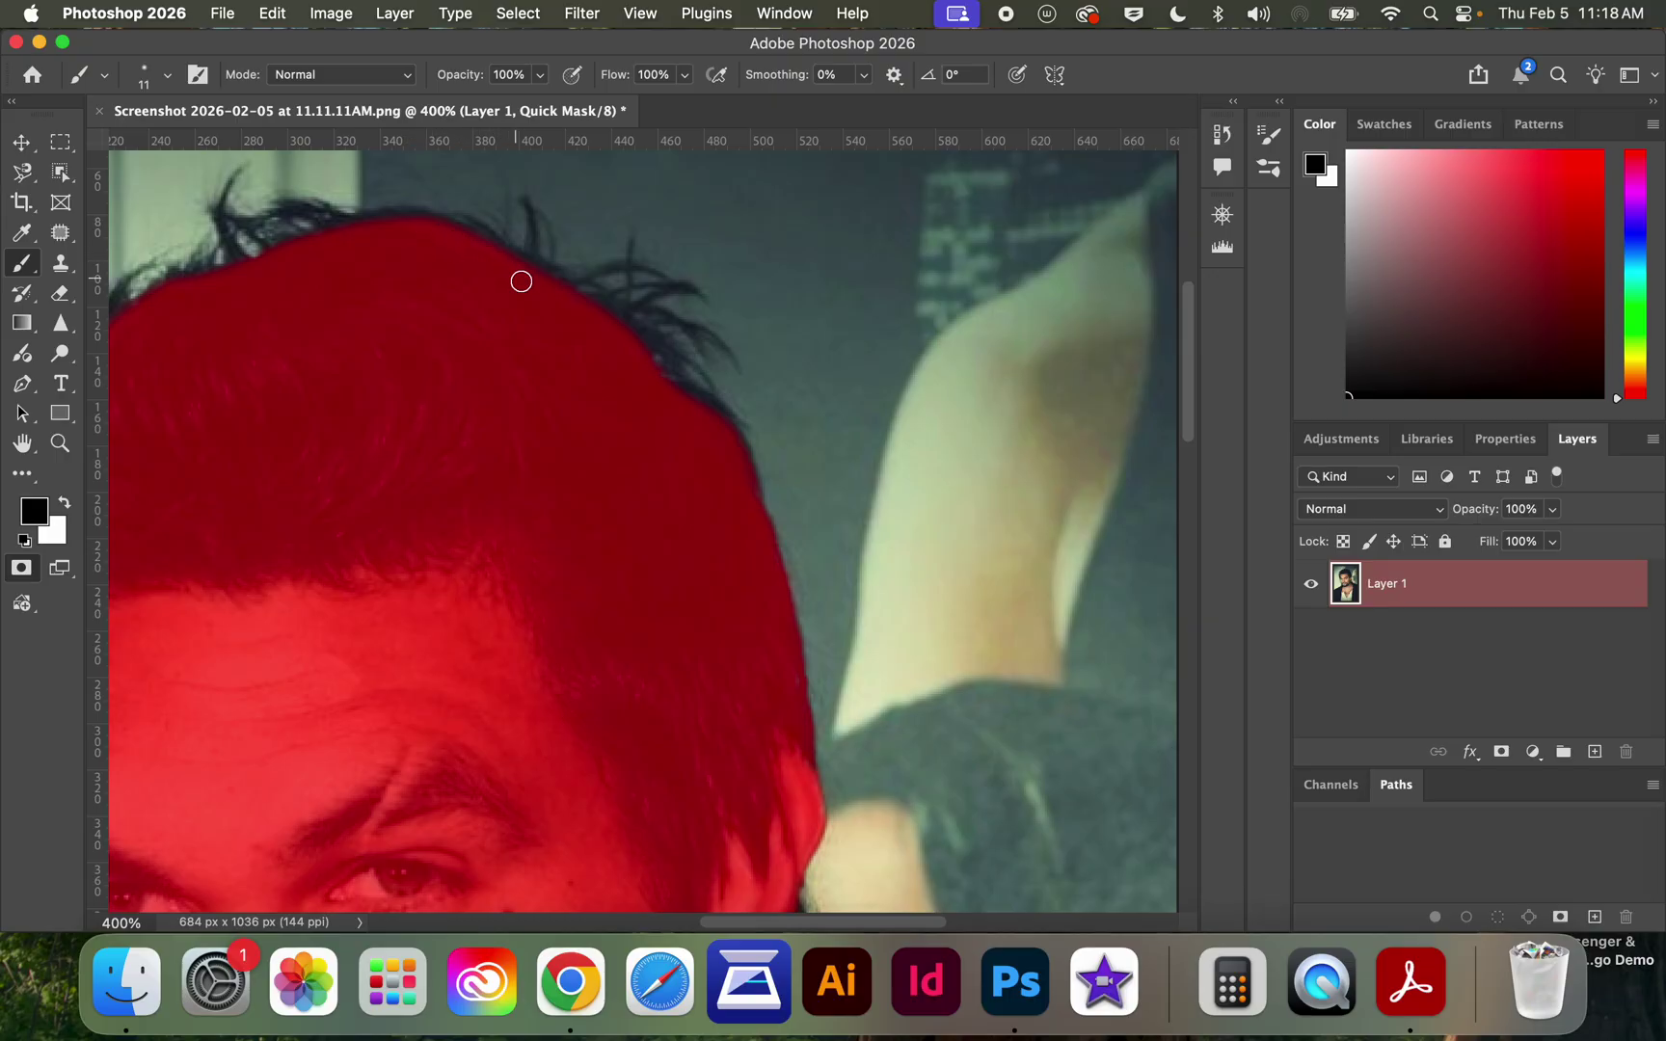
pyautogui.scroll(-10, 521, 280)
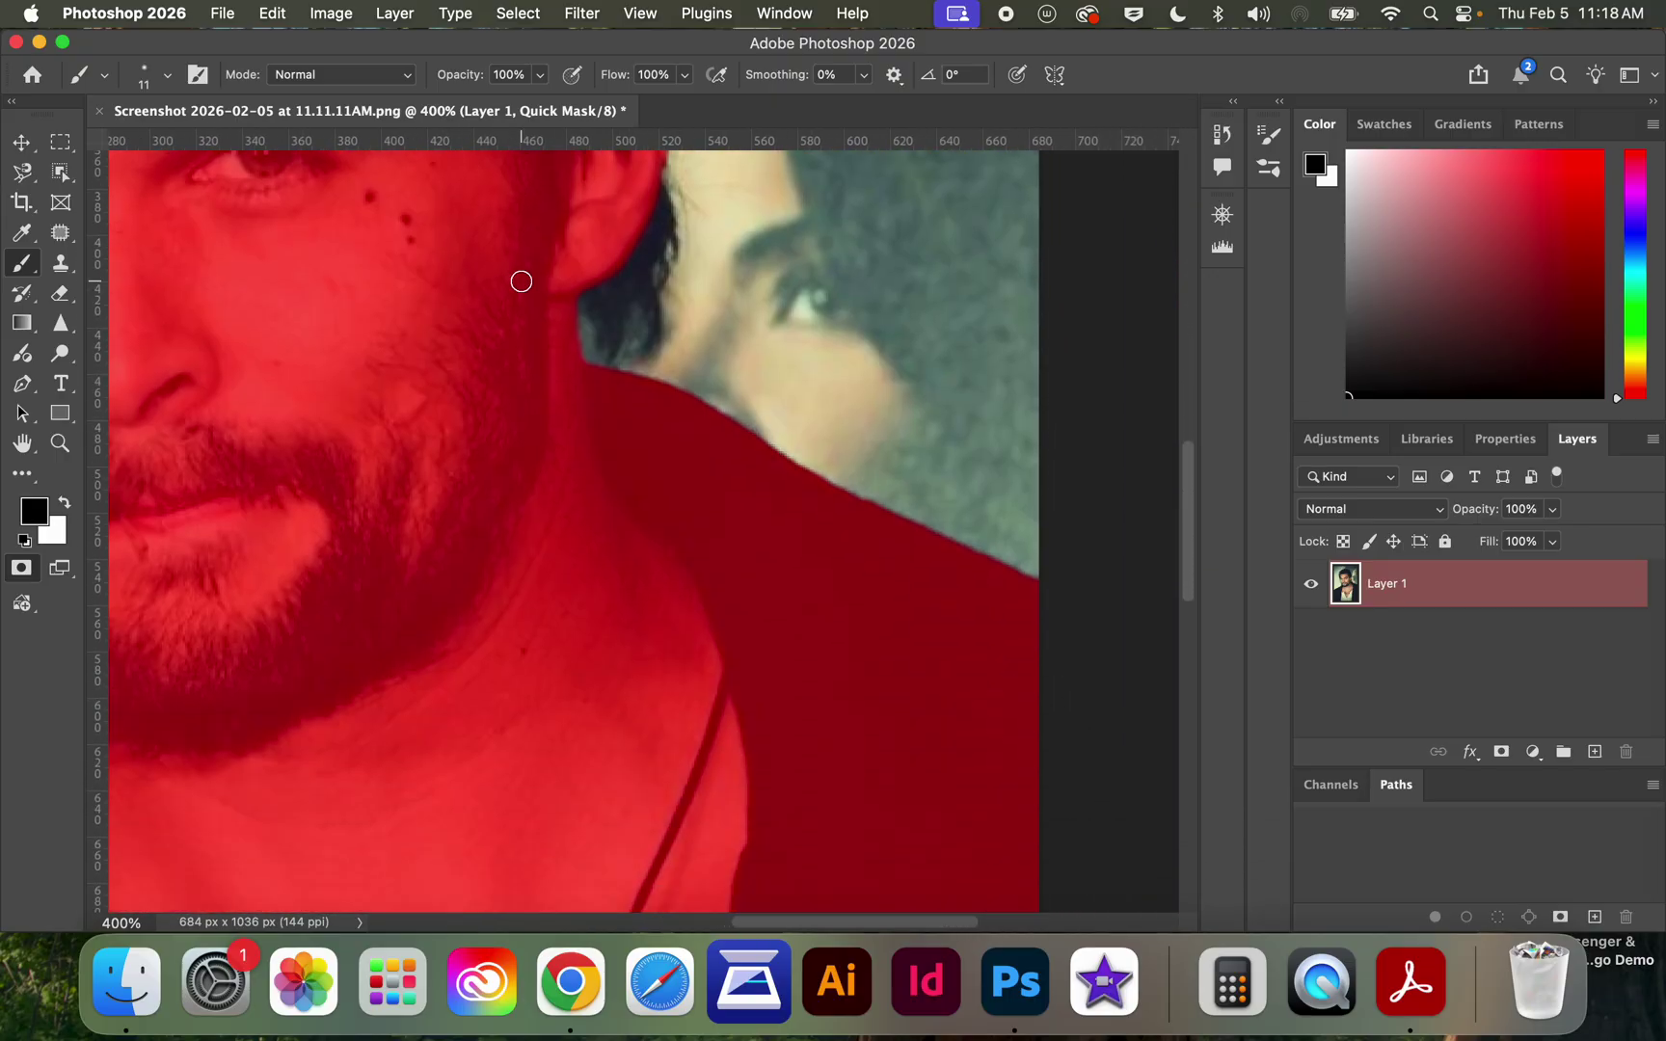
pyautogui.scroll(-3, 520, 280)
pyautogui.scroll(8, 521, 221)
pyautogui.hscroll(-1, 578, 261)
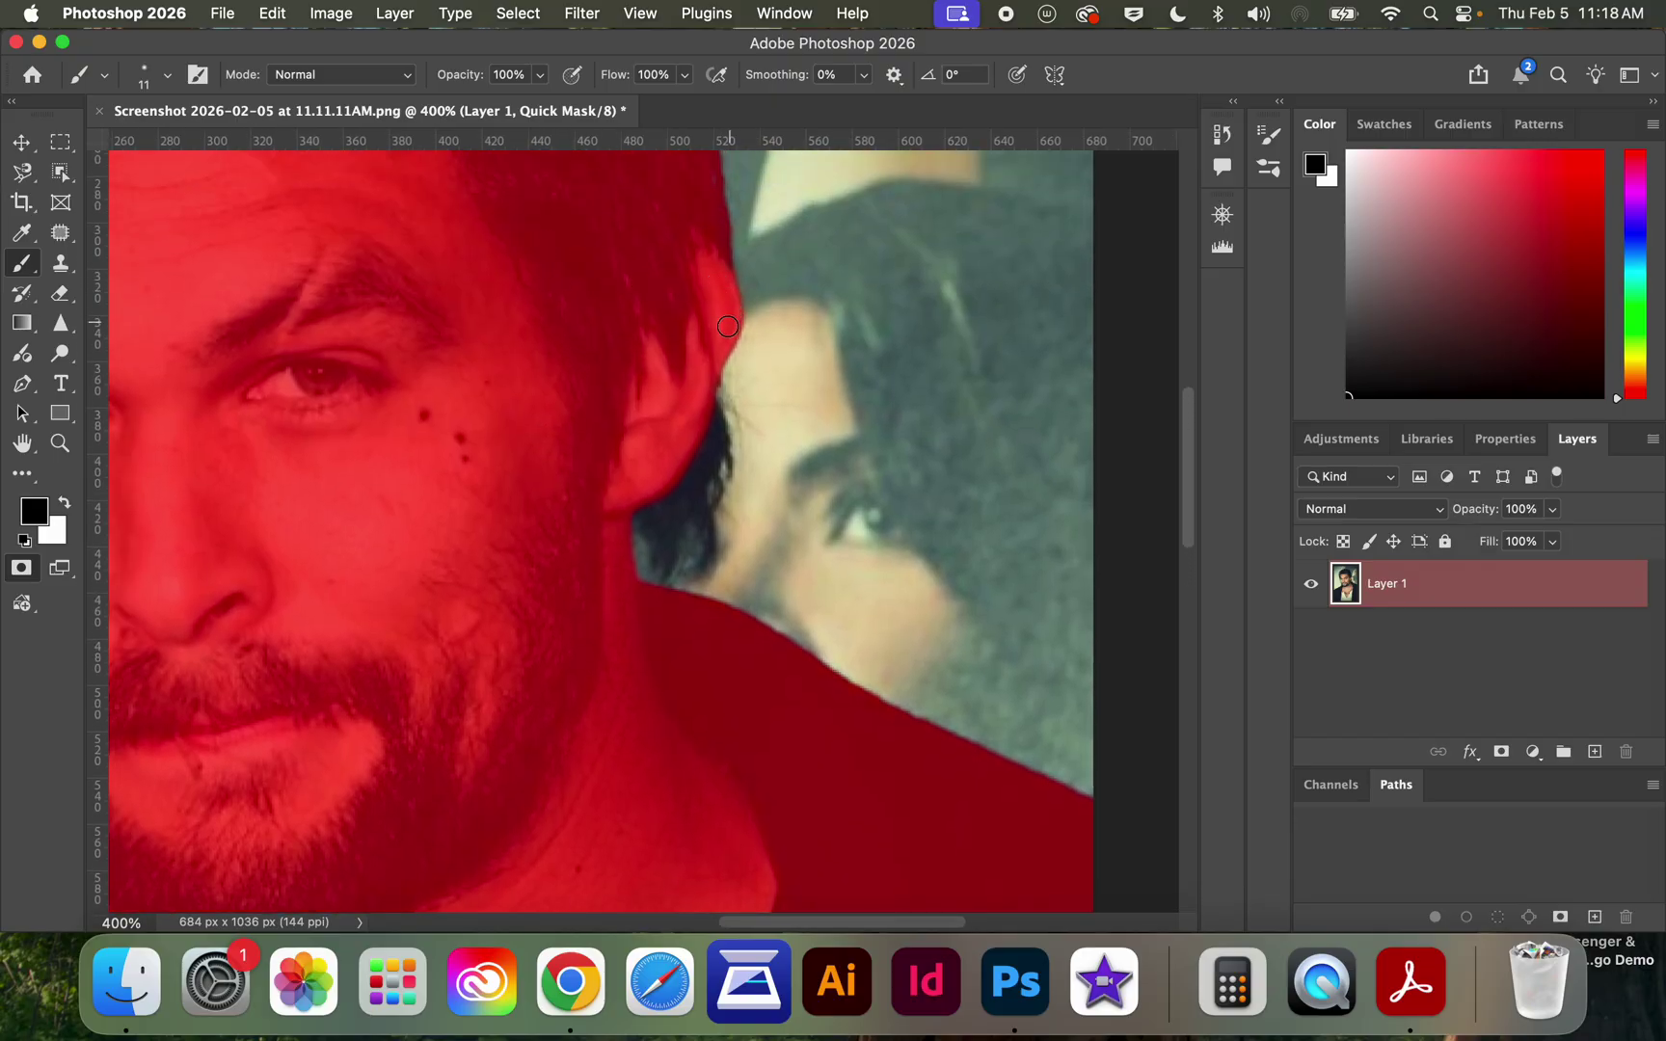
pyautogui.scroll(-15, 652, 400)
pyautogui.scroll(8, 651, 405)
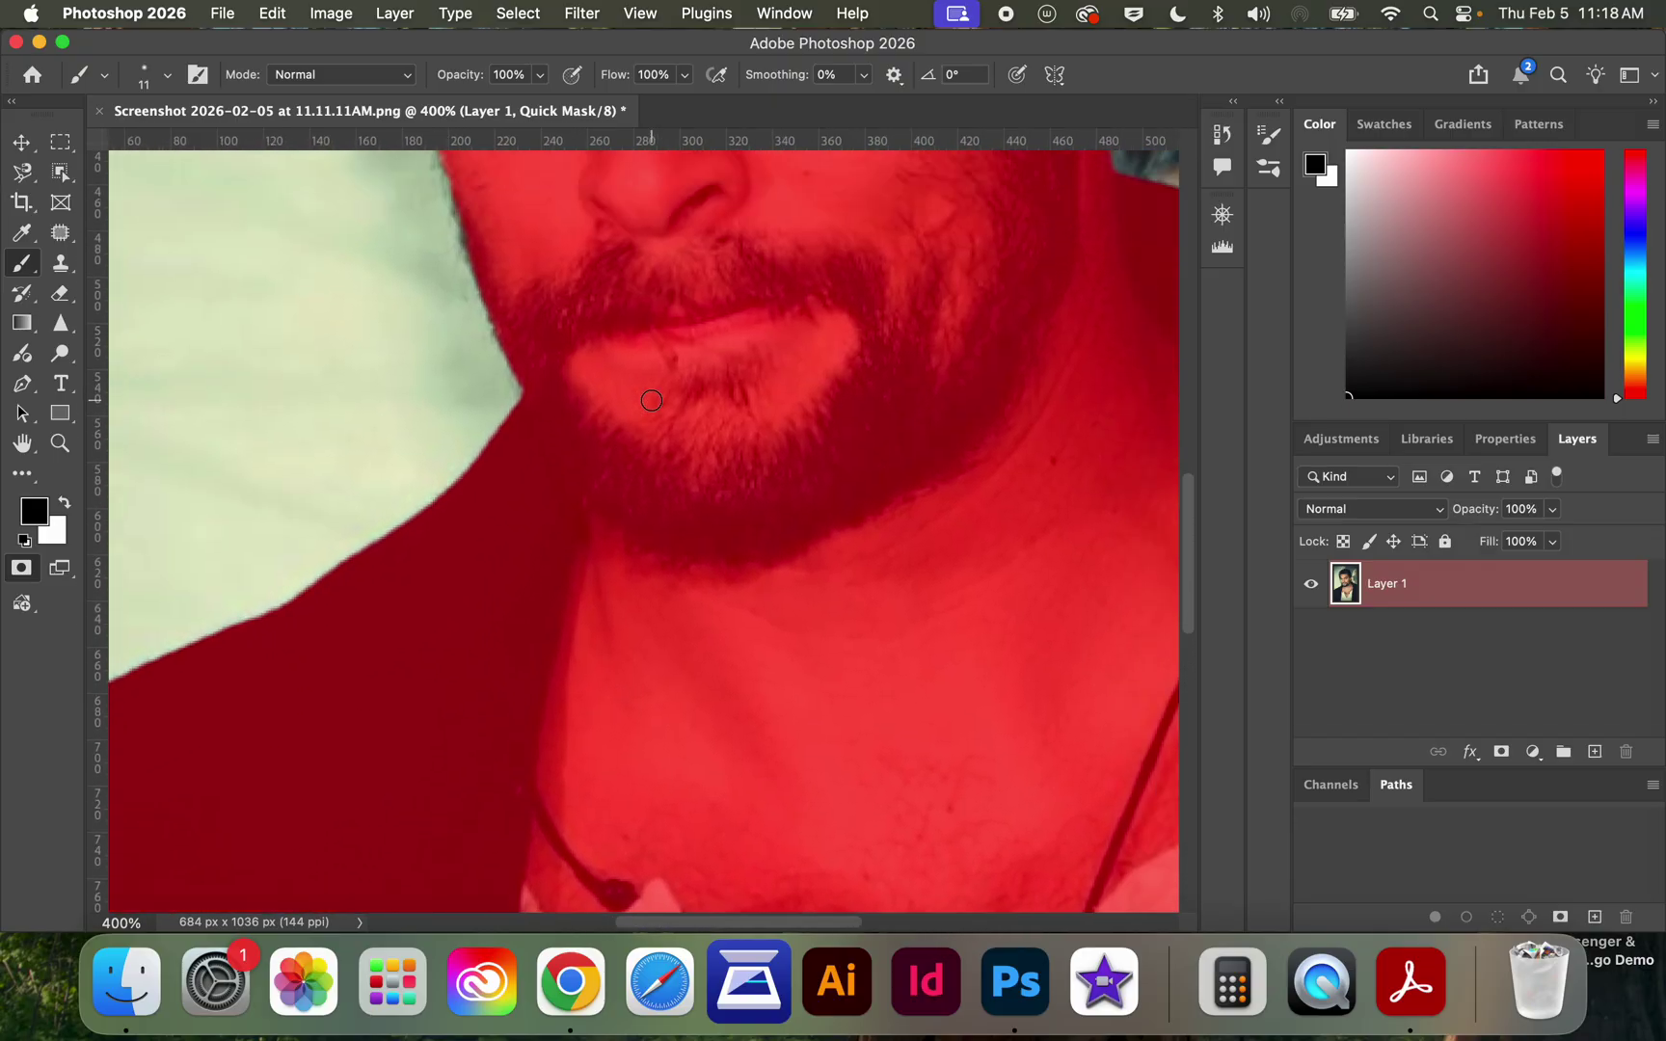
pyautogui.scroll(-1, 652, 410)
pyautogui.scroll(5, 652, 400)
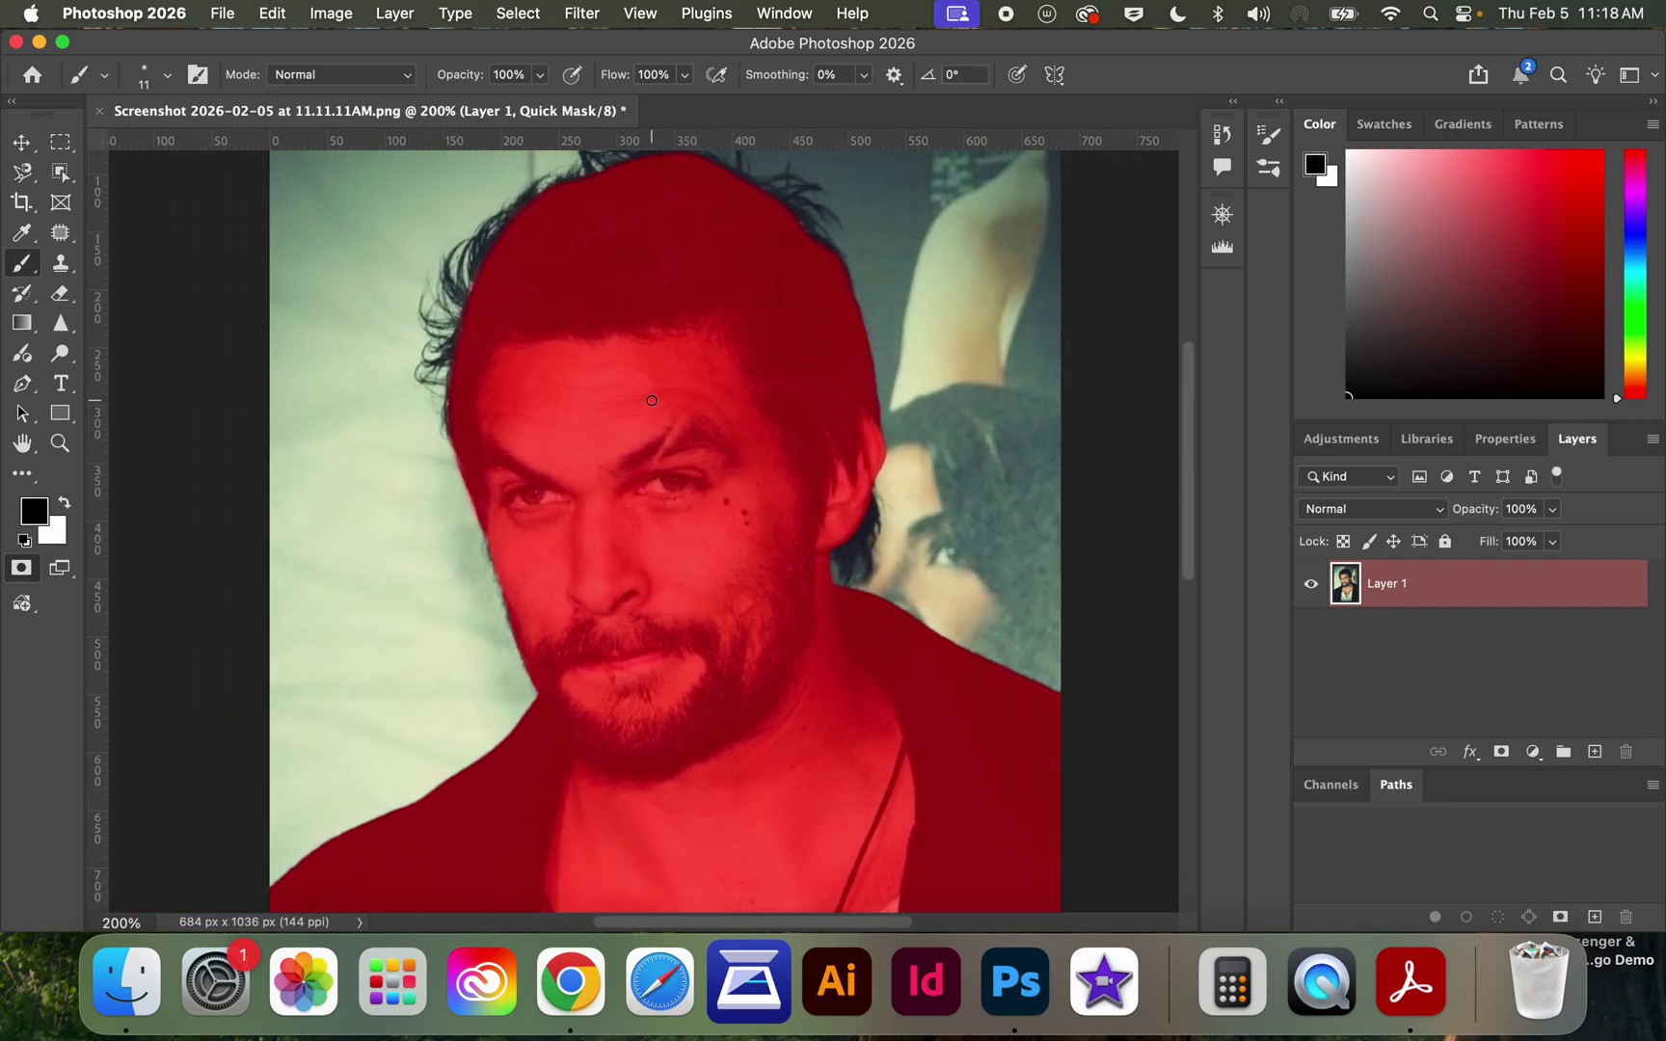
# Step: Exit Quick Mask mode, delete the selected background from Layer 1 and deselect
pyautogui.press('q')
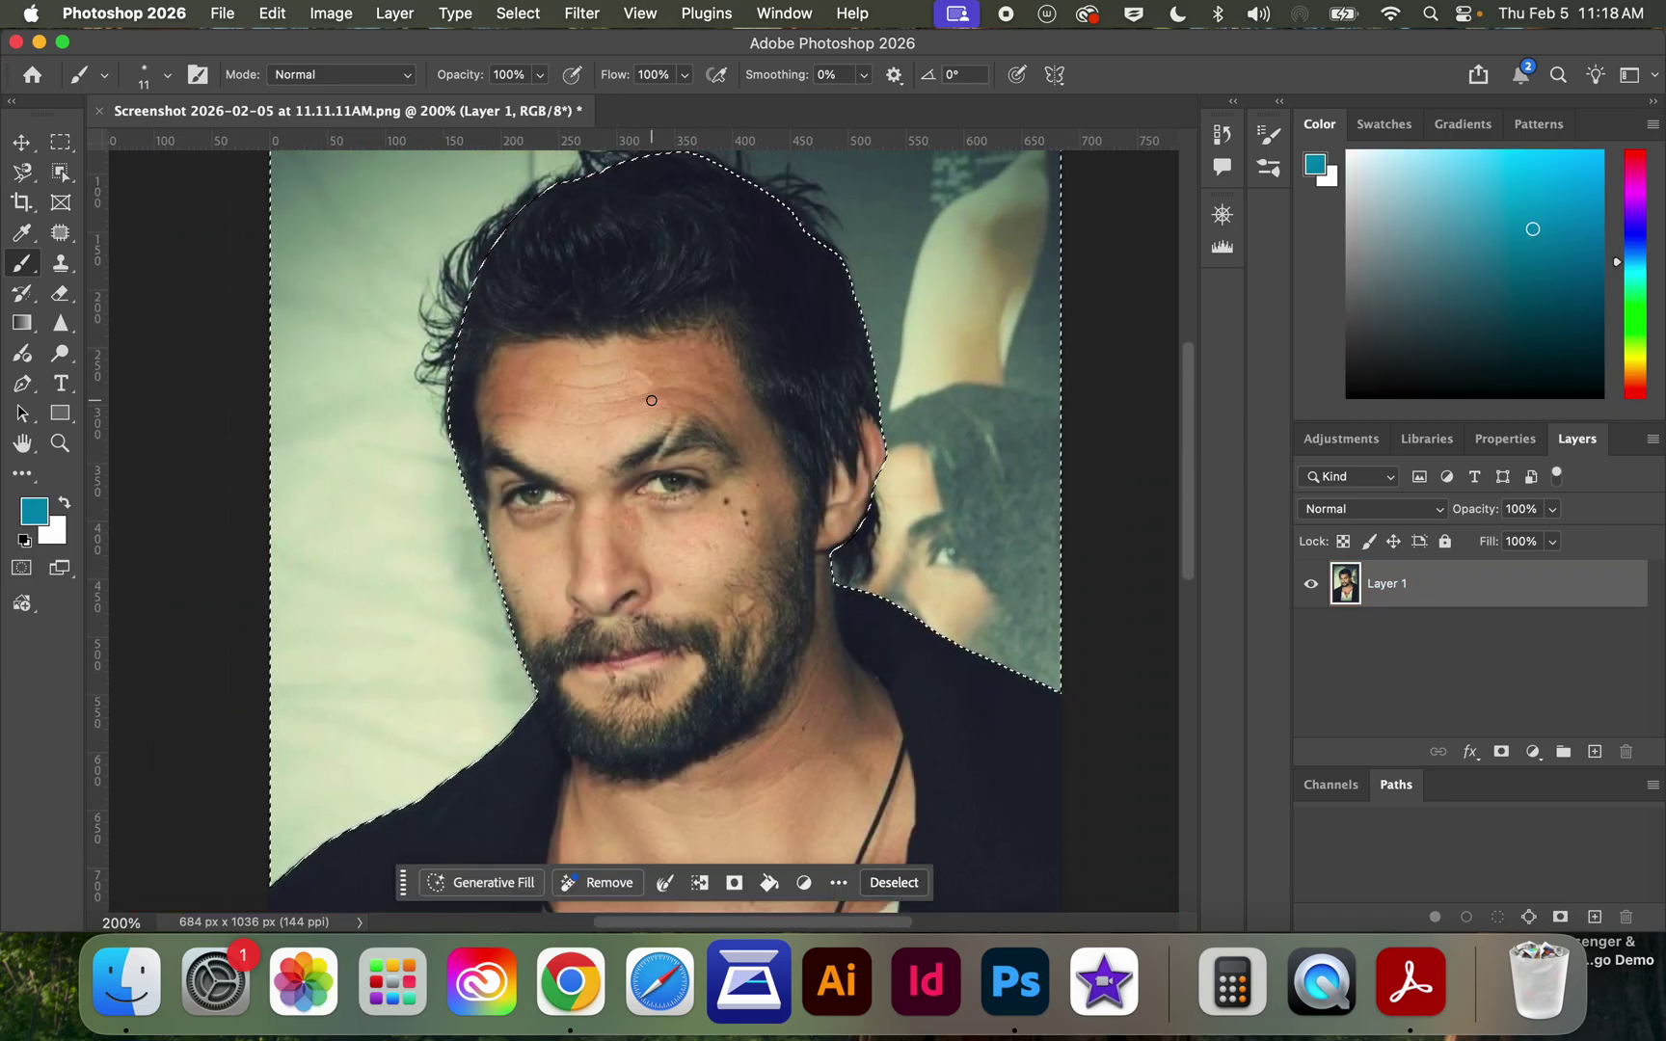
pyautogui.press('BackSpace')
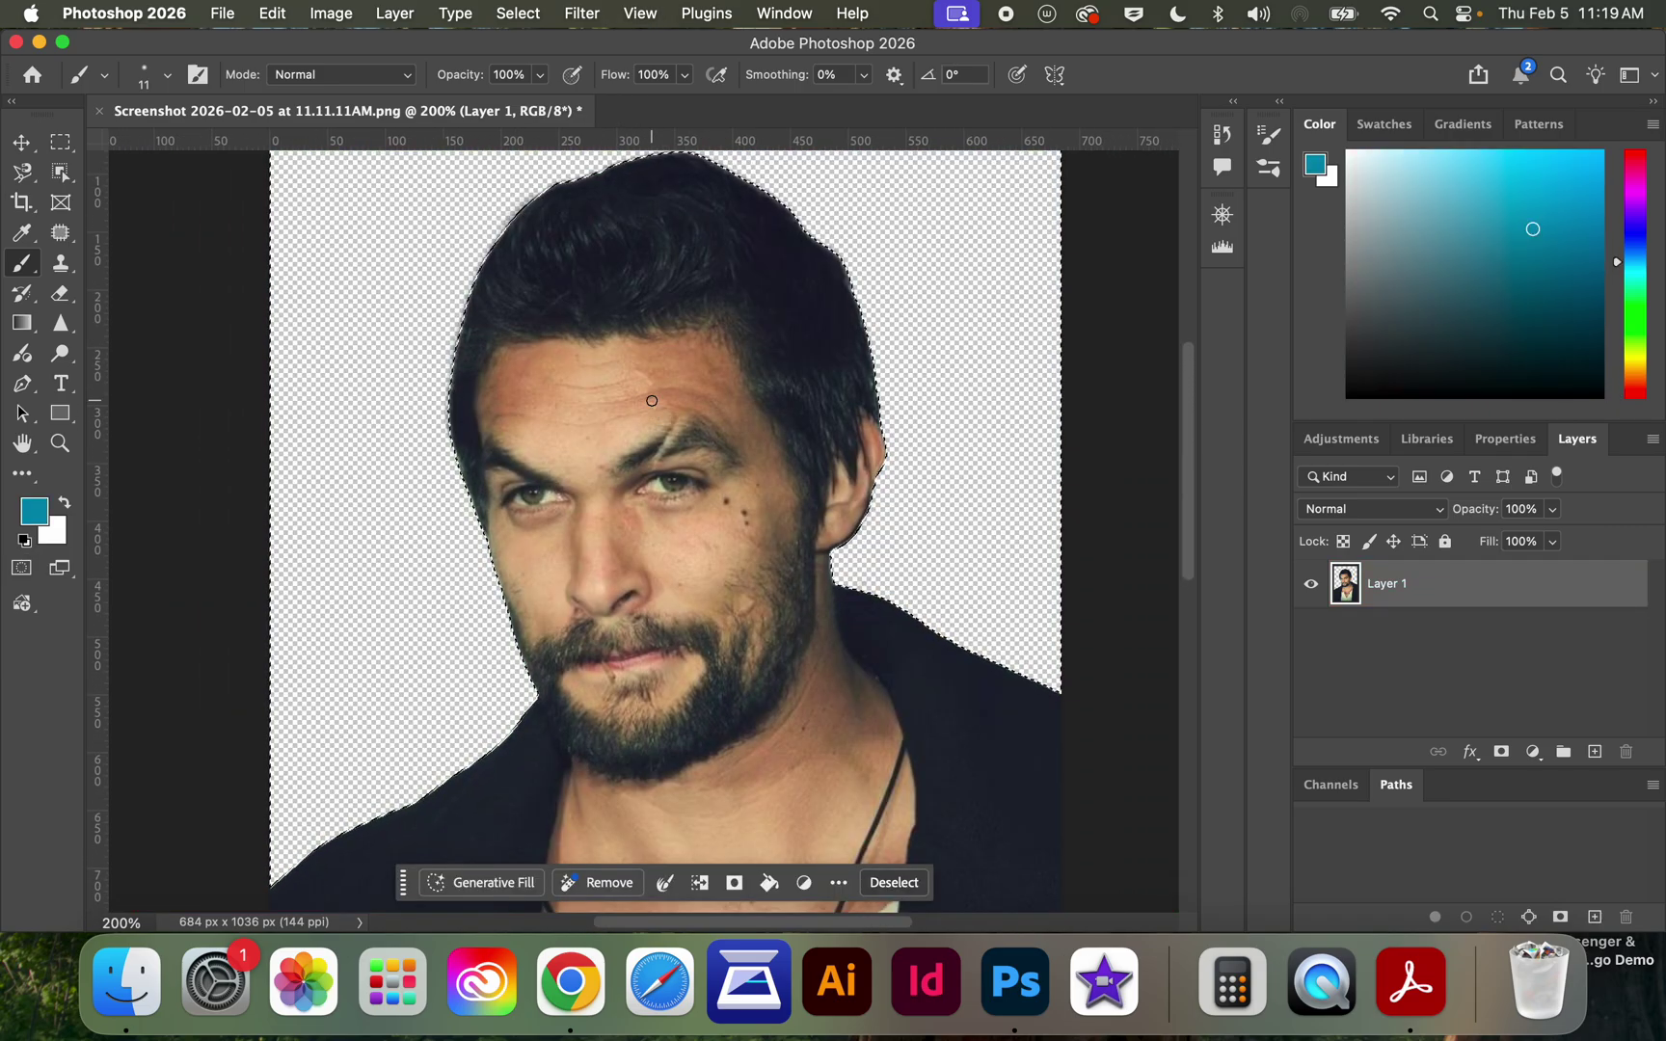
pyautogui.press('super+d')
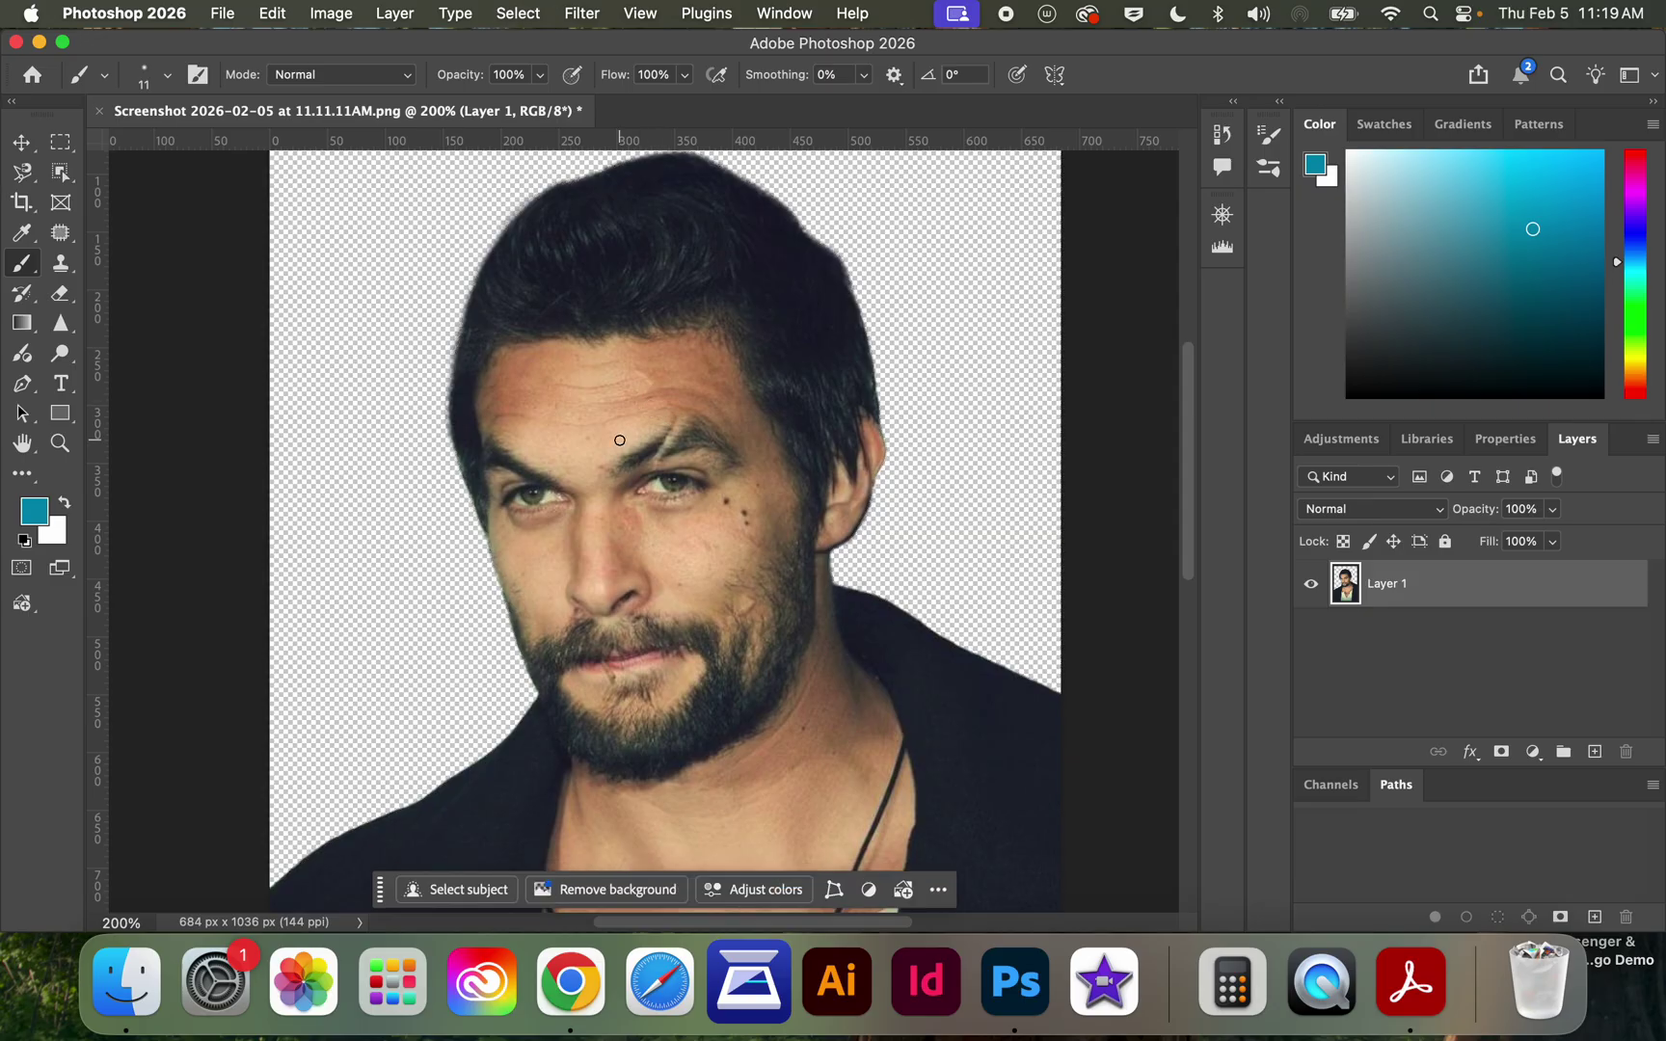
# Step: Examine the cutout's edges from the hair down to the jacket and shirt against the transparent background
pyautogui.scroll(3, 620, 441)
pyautogui.hscroll(-3, 620, 441)
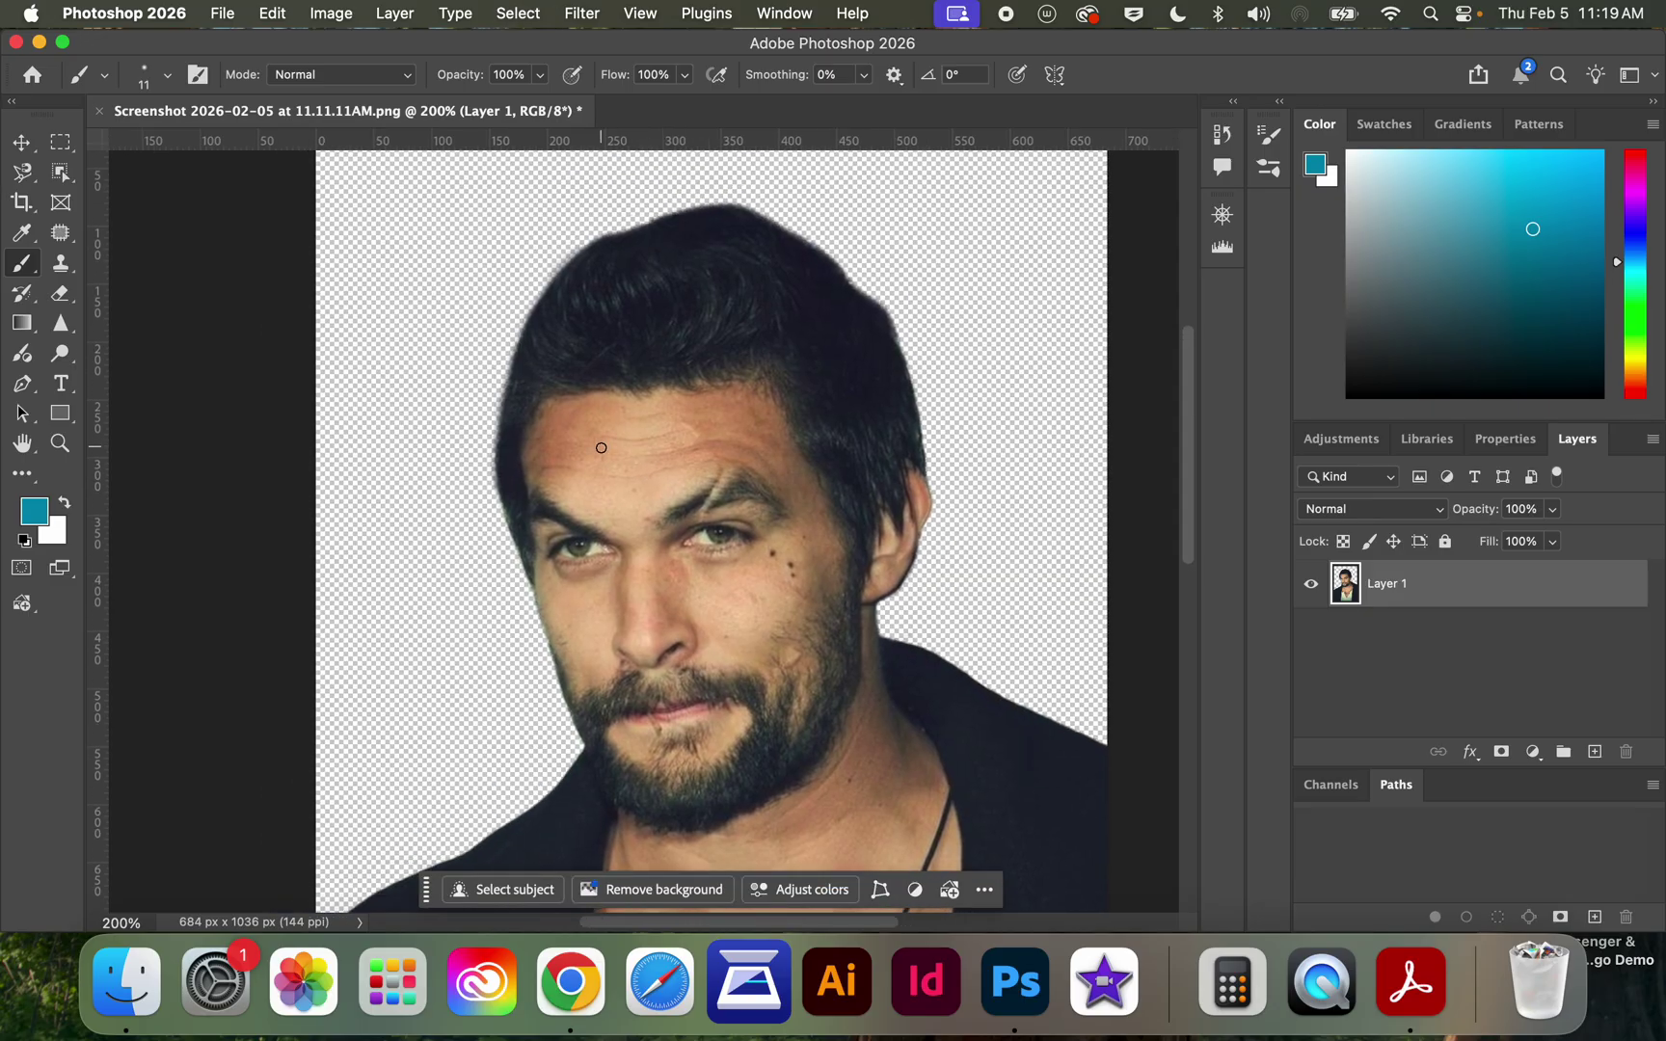
pyautogui.scroll(-5, 601, 447)
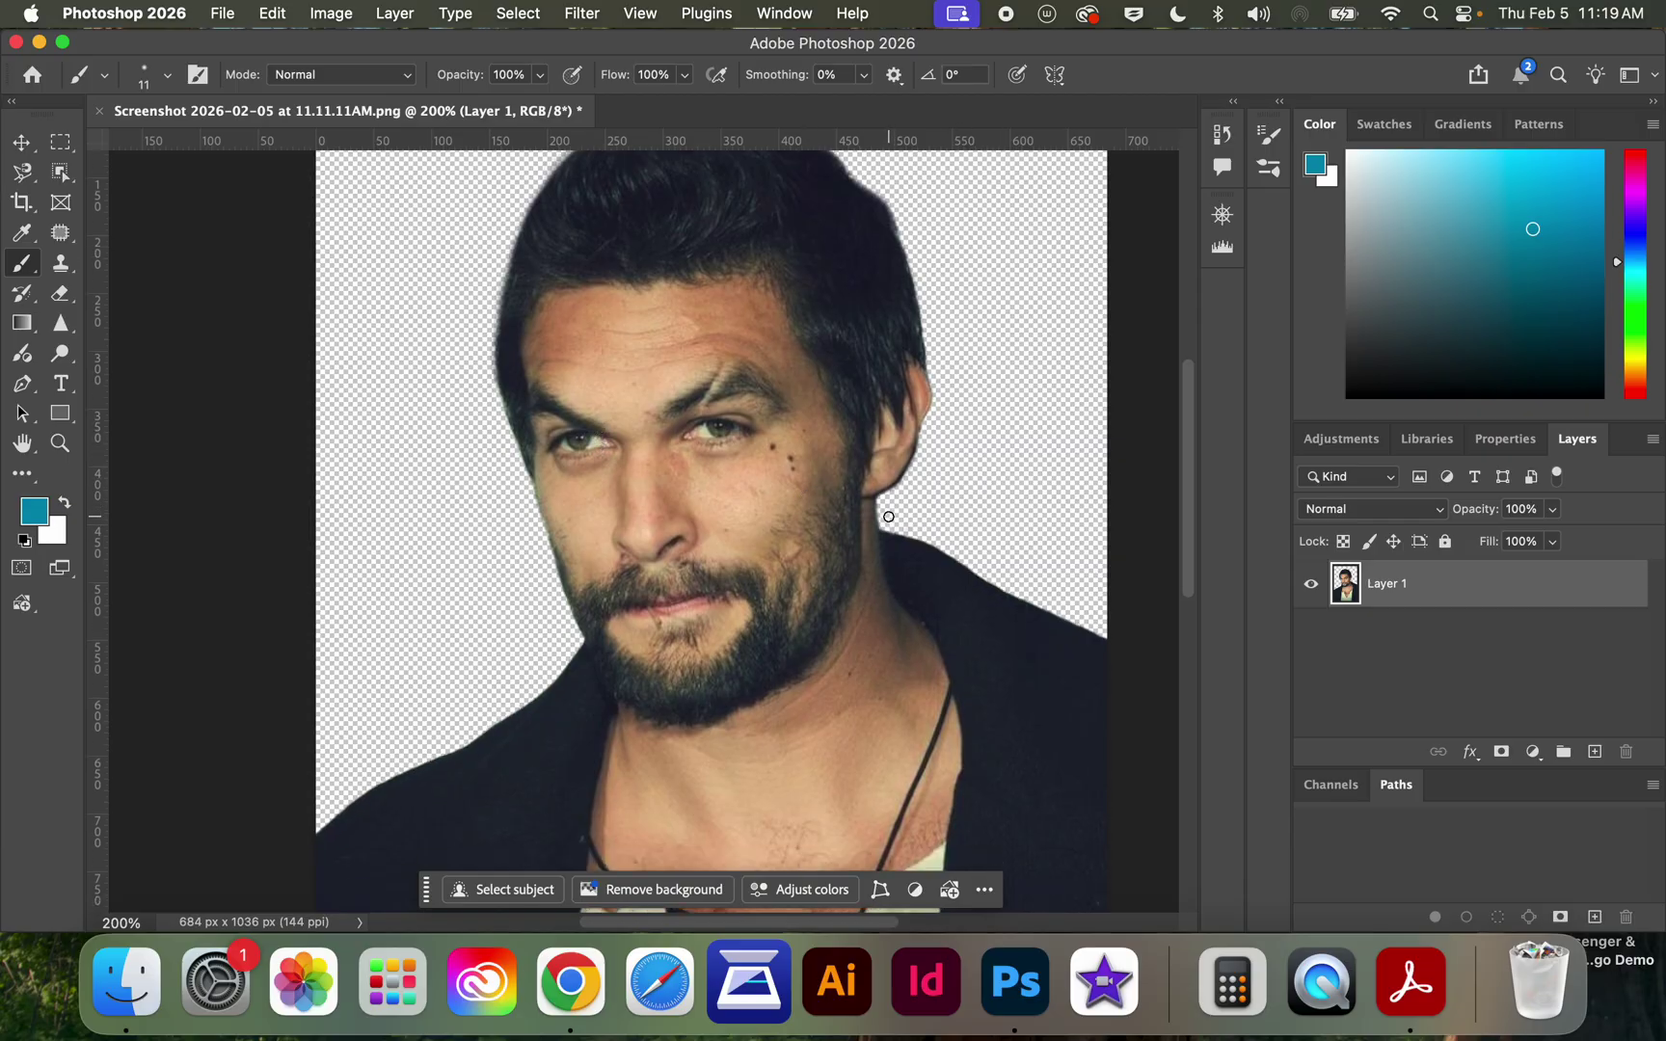
pyautogui.scroll(-10, 888, 517)
pyautogui.hscroll(-2, 889, 517)
pyautogui.hscroll(5, 888, 517)
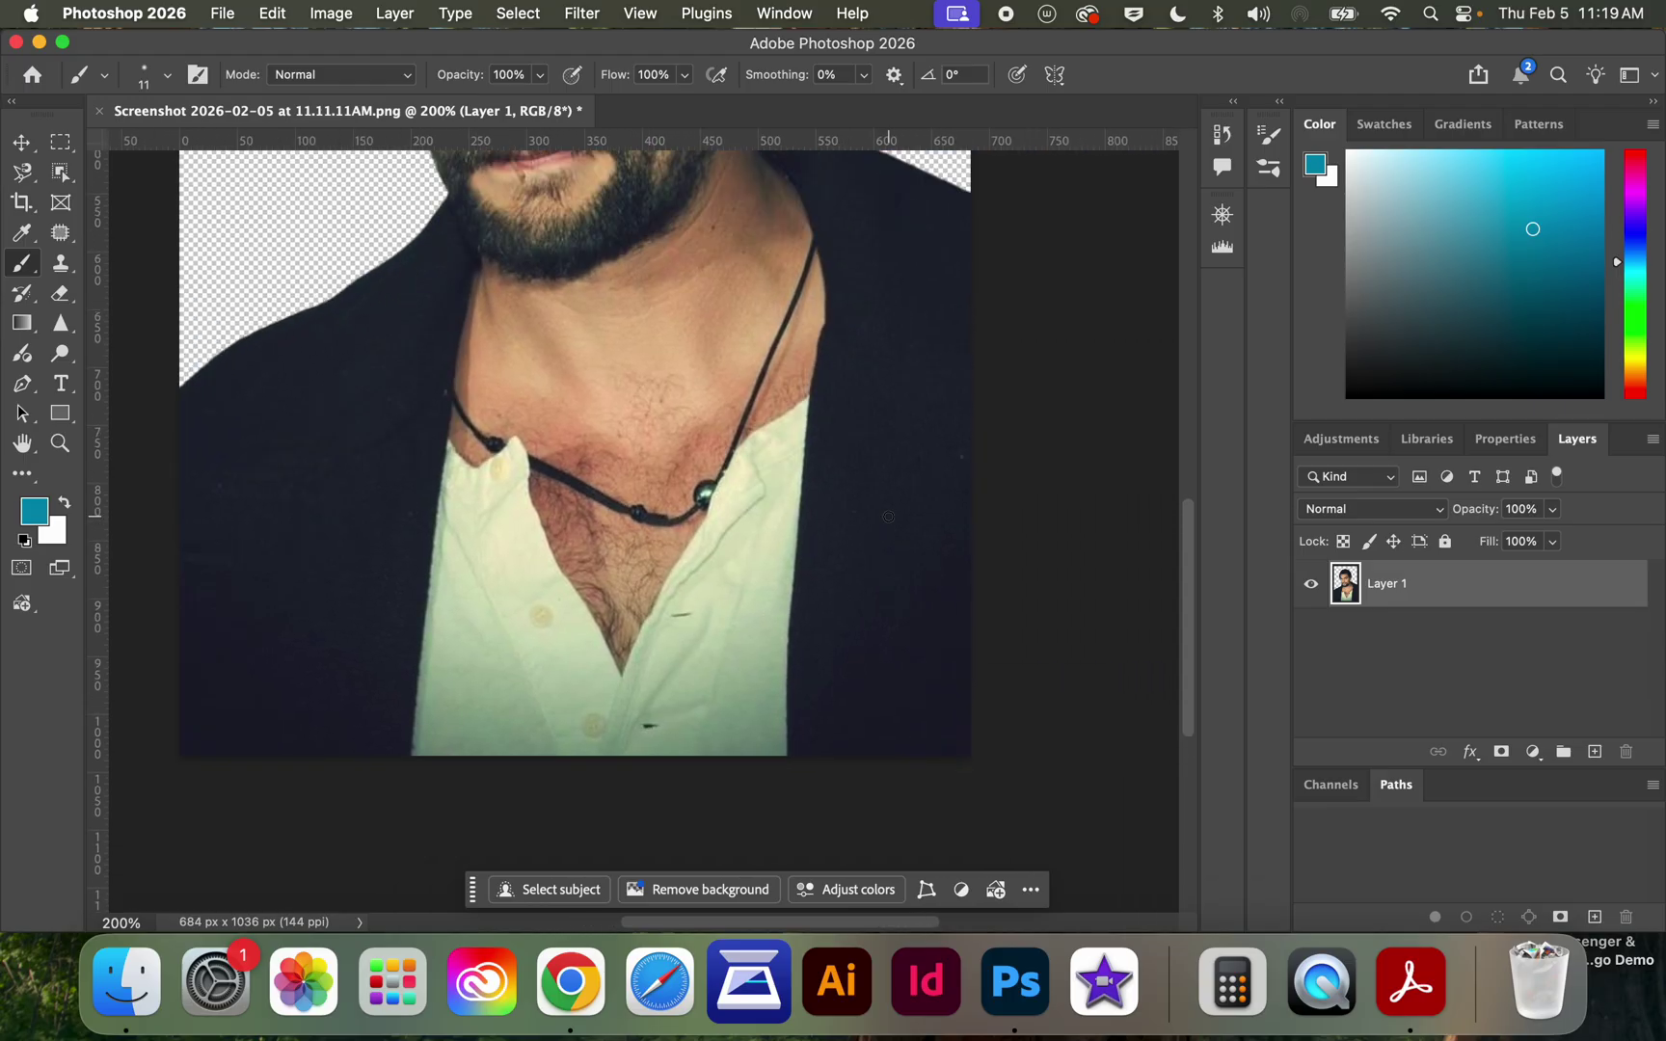
pyautogui.scroll(15, 888, 517)
pyautogui.hscroll(-4, 888, 517)
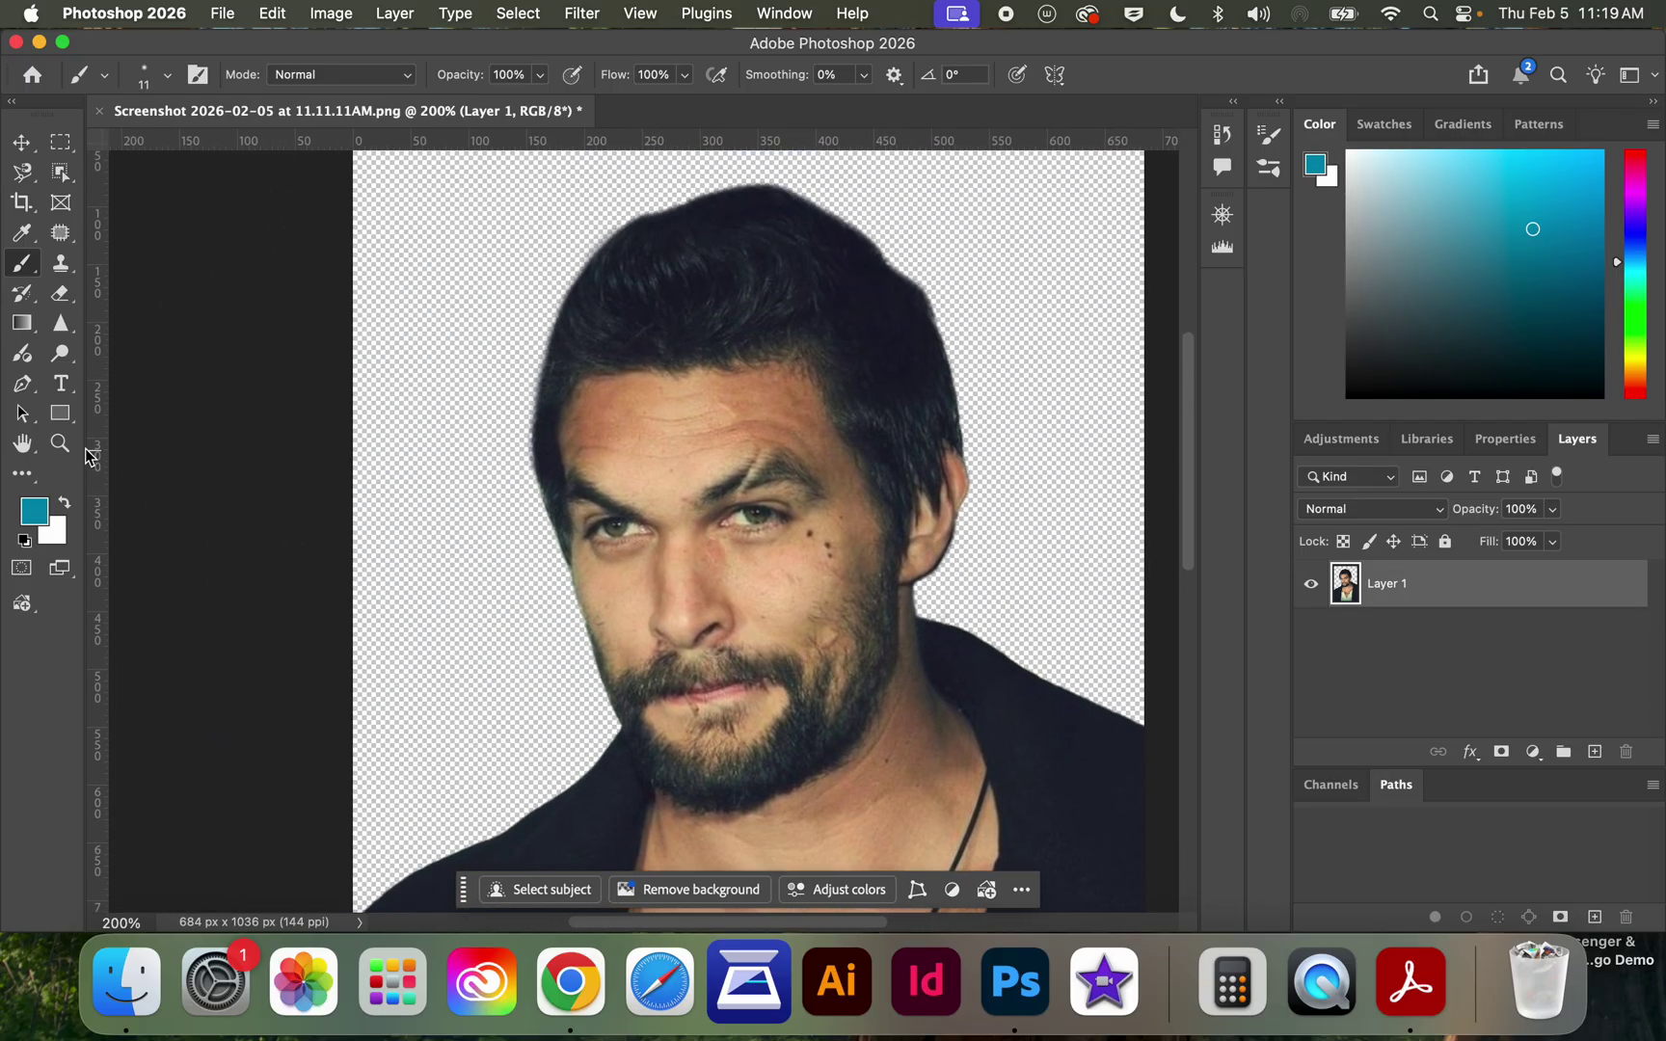
# Step: Outline the blemish at the lower lip and chin with the Content-Aware Move tool
pyautogui.press('z')
pyautogui.click(799, 534)
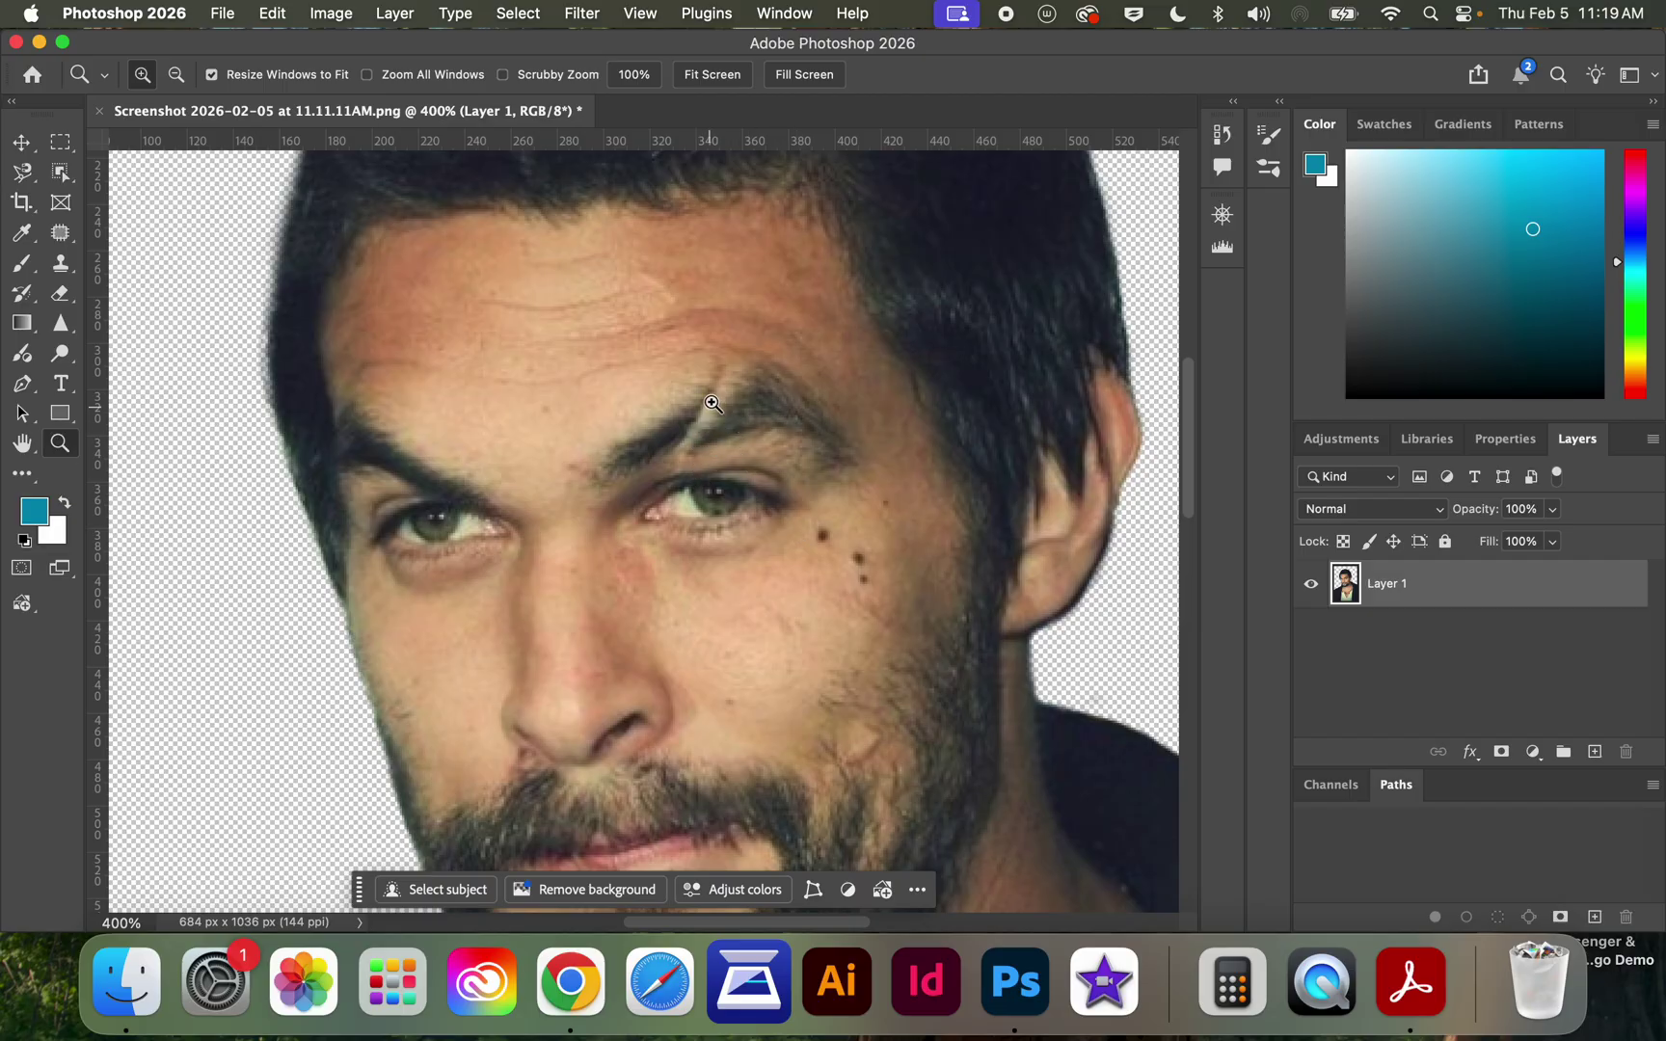
pyautogui.scroll(-14, 765, 482)
pyautogui.hscroll(-5, 765, 482)
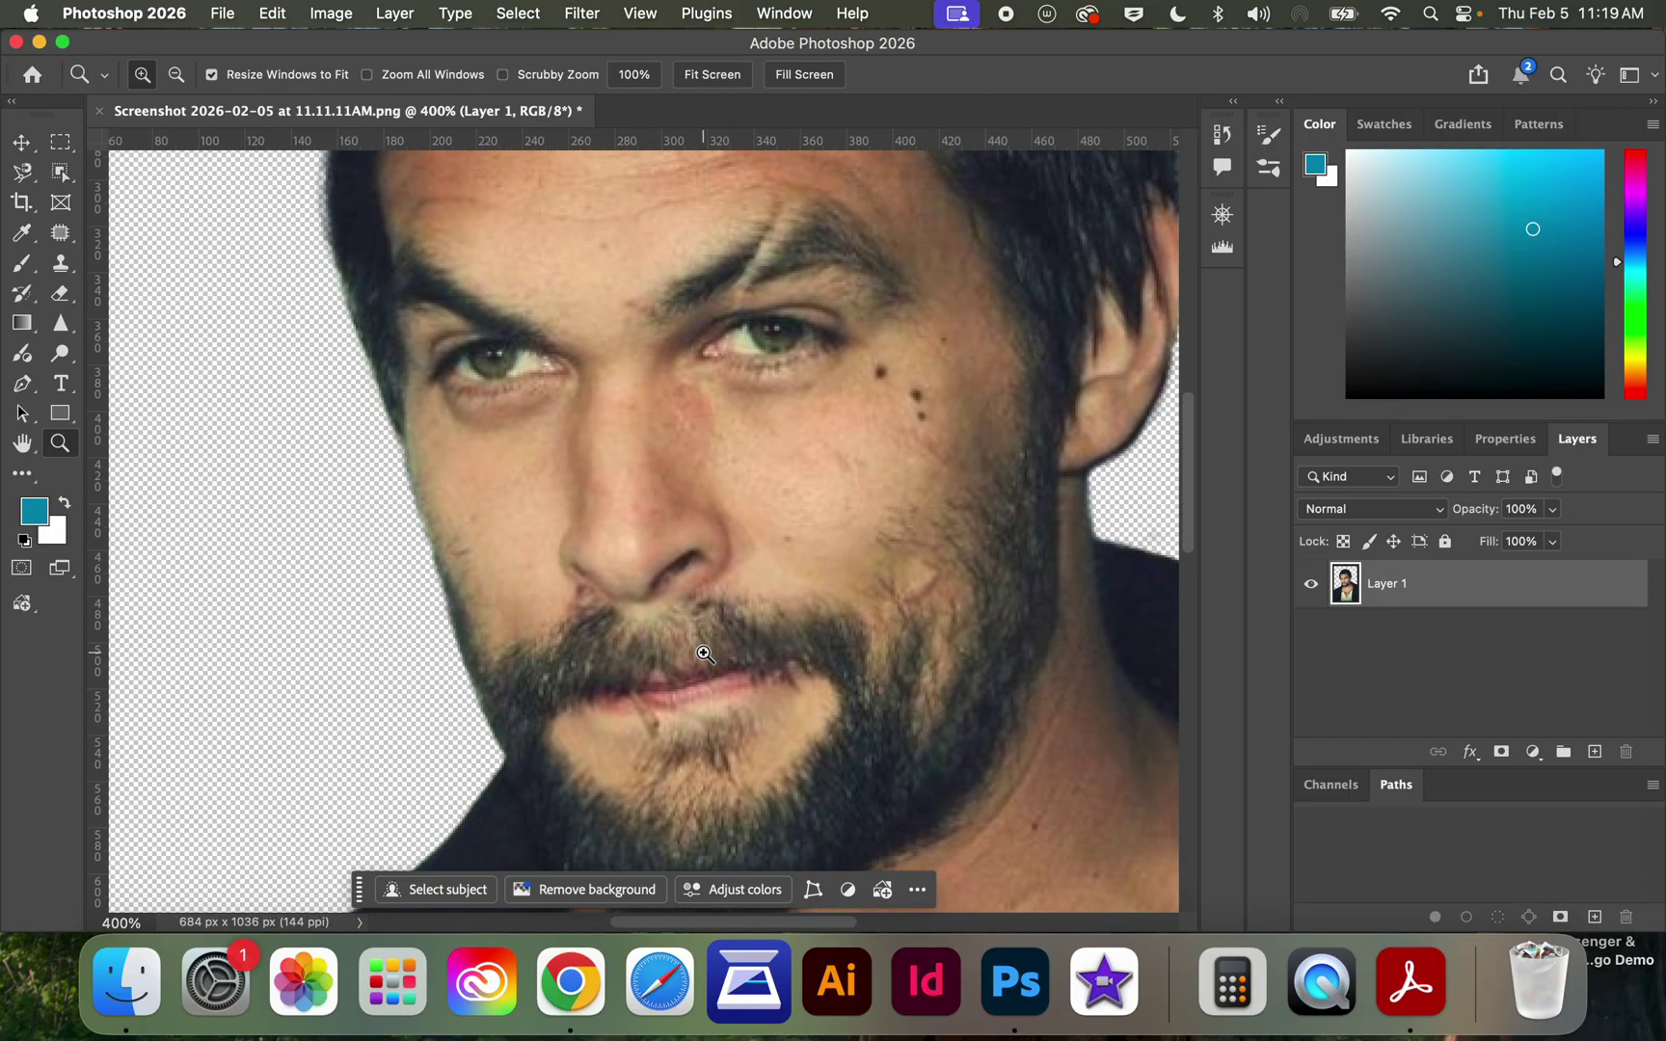
pyautogui.click(58, 237)
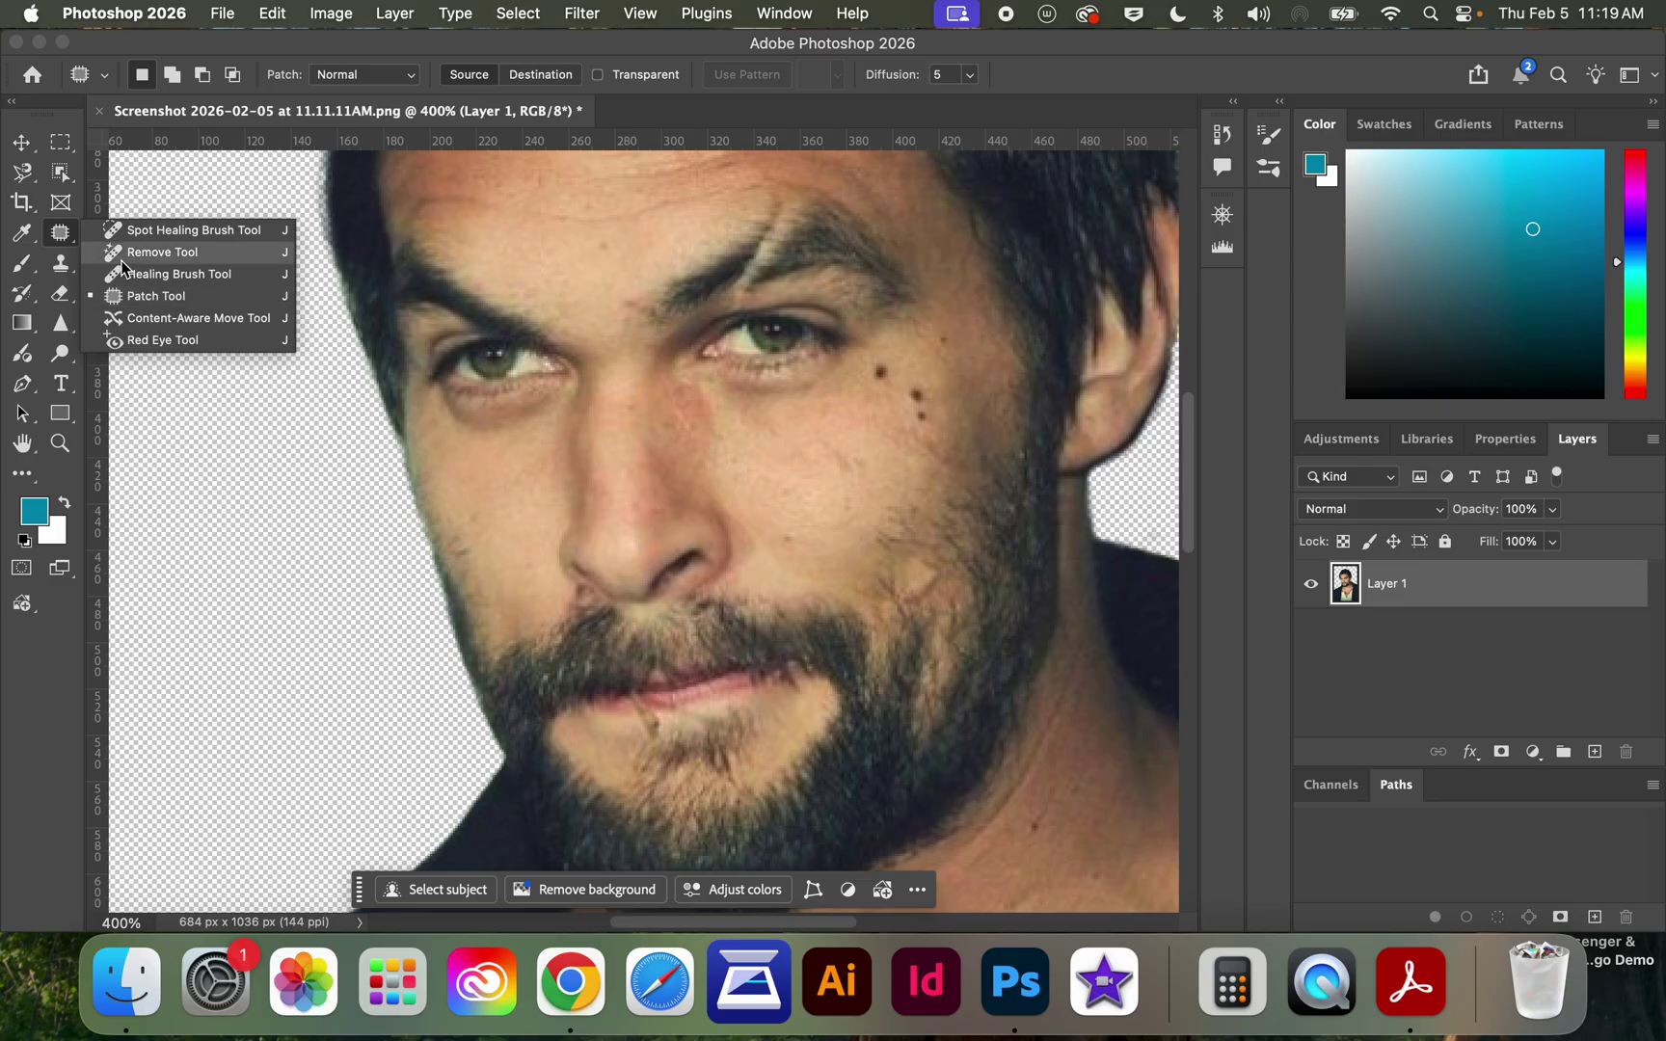
pyautogui.click(141, 320)
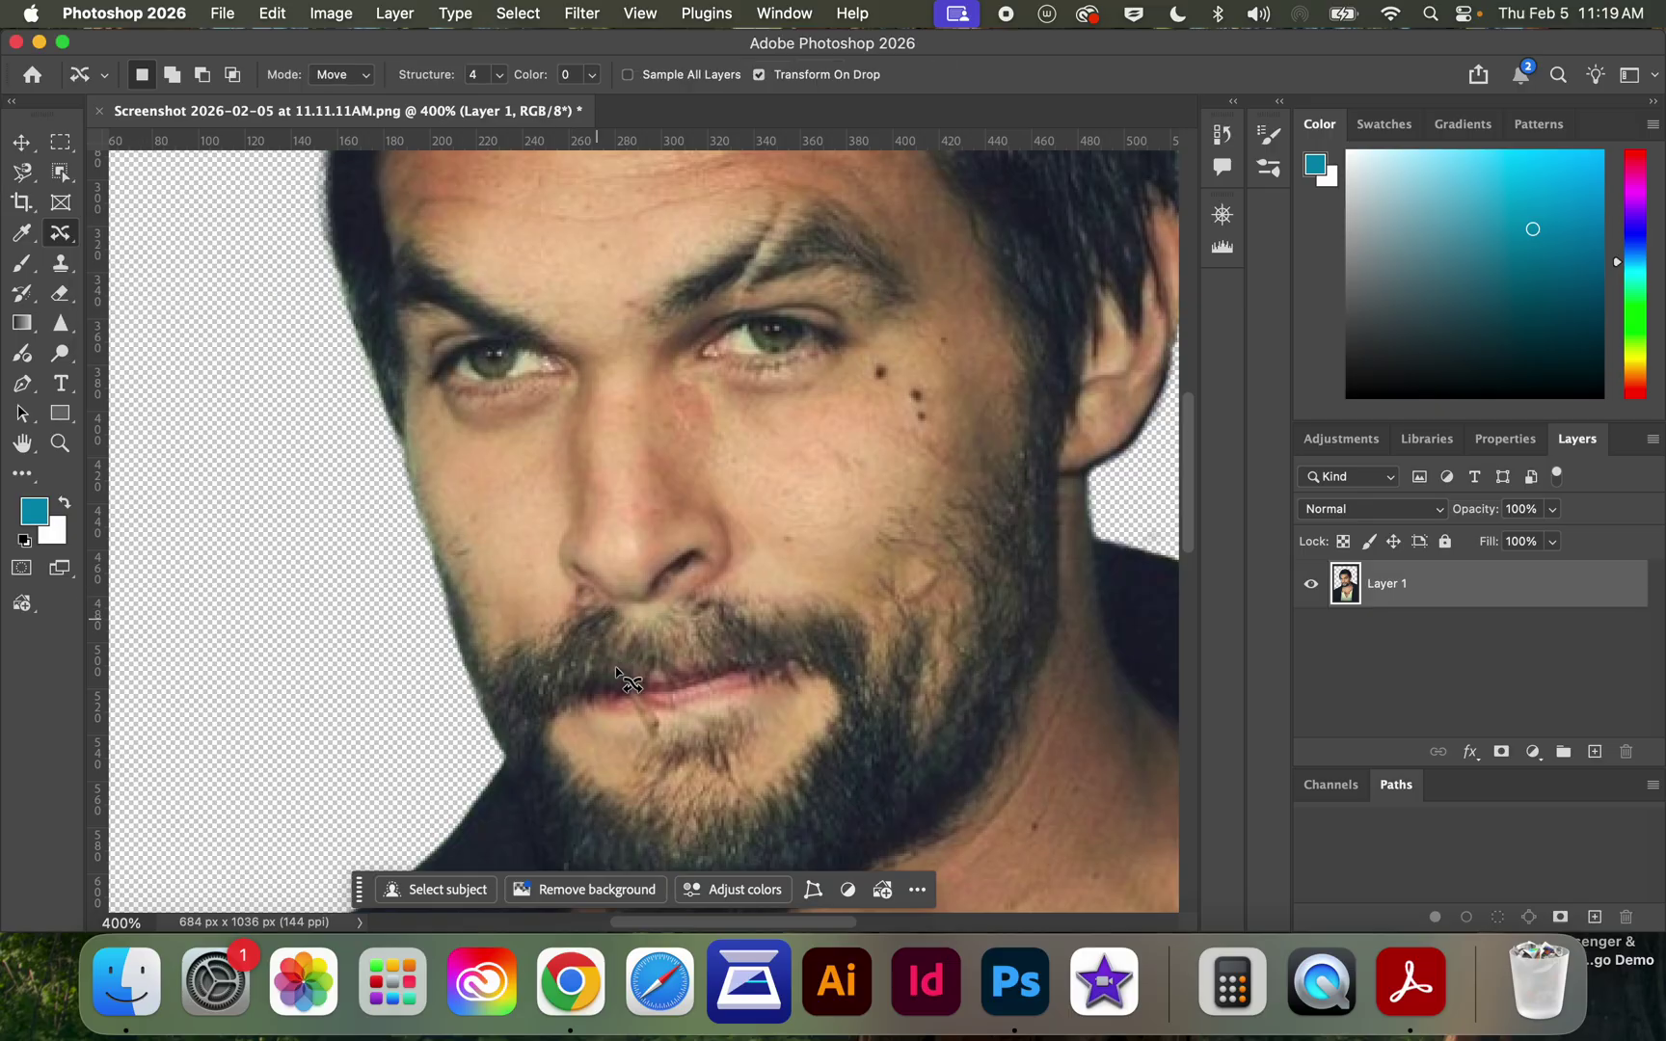
pyautogui.moveTo(622, 697)
pyautogui.mouseDown()
pyautogui.moveTo(656, 739)
pyautogui.moveTo(663, 719)
pyautogui.moveTo(693, 720)
pyautogui.moveTo(646, 688)
pyautogui.moveTo(623, 697)
pyautogui.mouseUp()
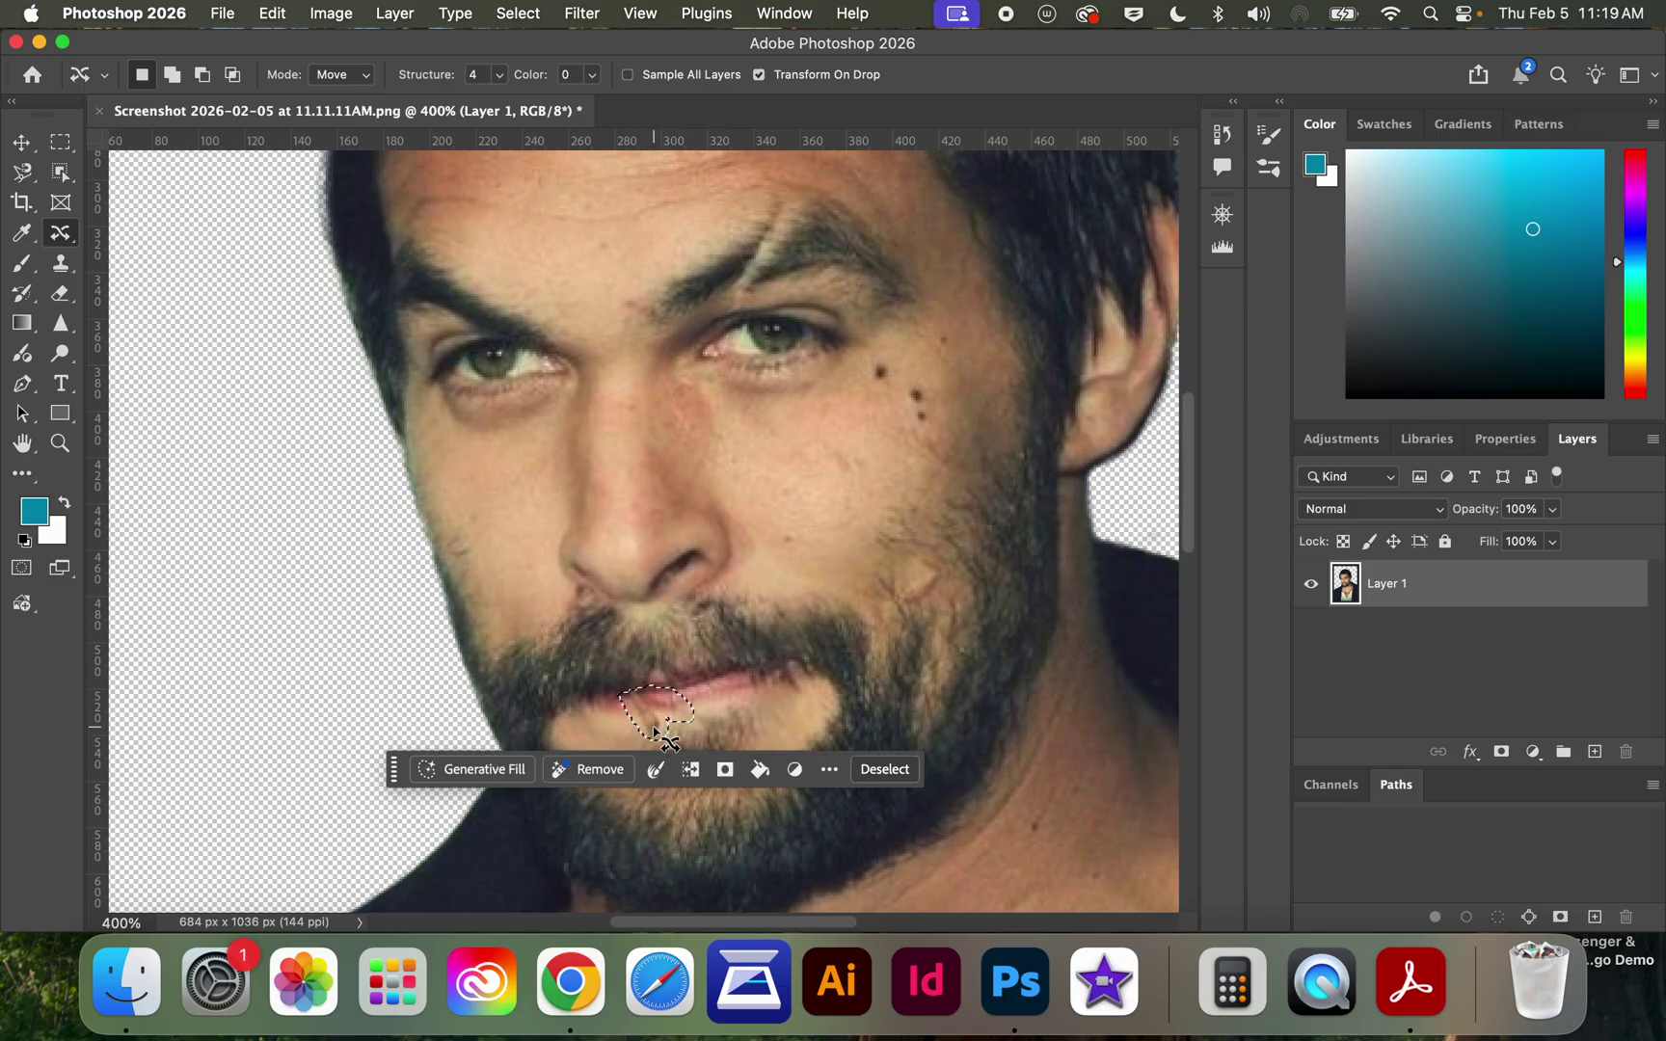
# Step: Fill the outlined lip area using Content-Aware contents in Normal mode at 100% opacity, with Color Adaptation on
pyautogui.click(273, 14)
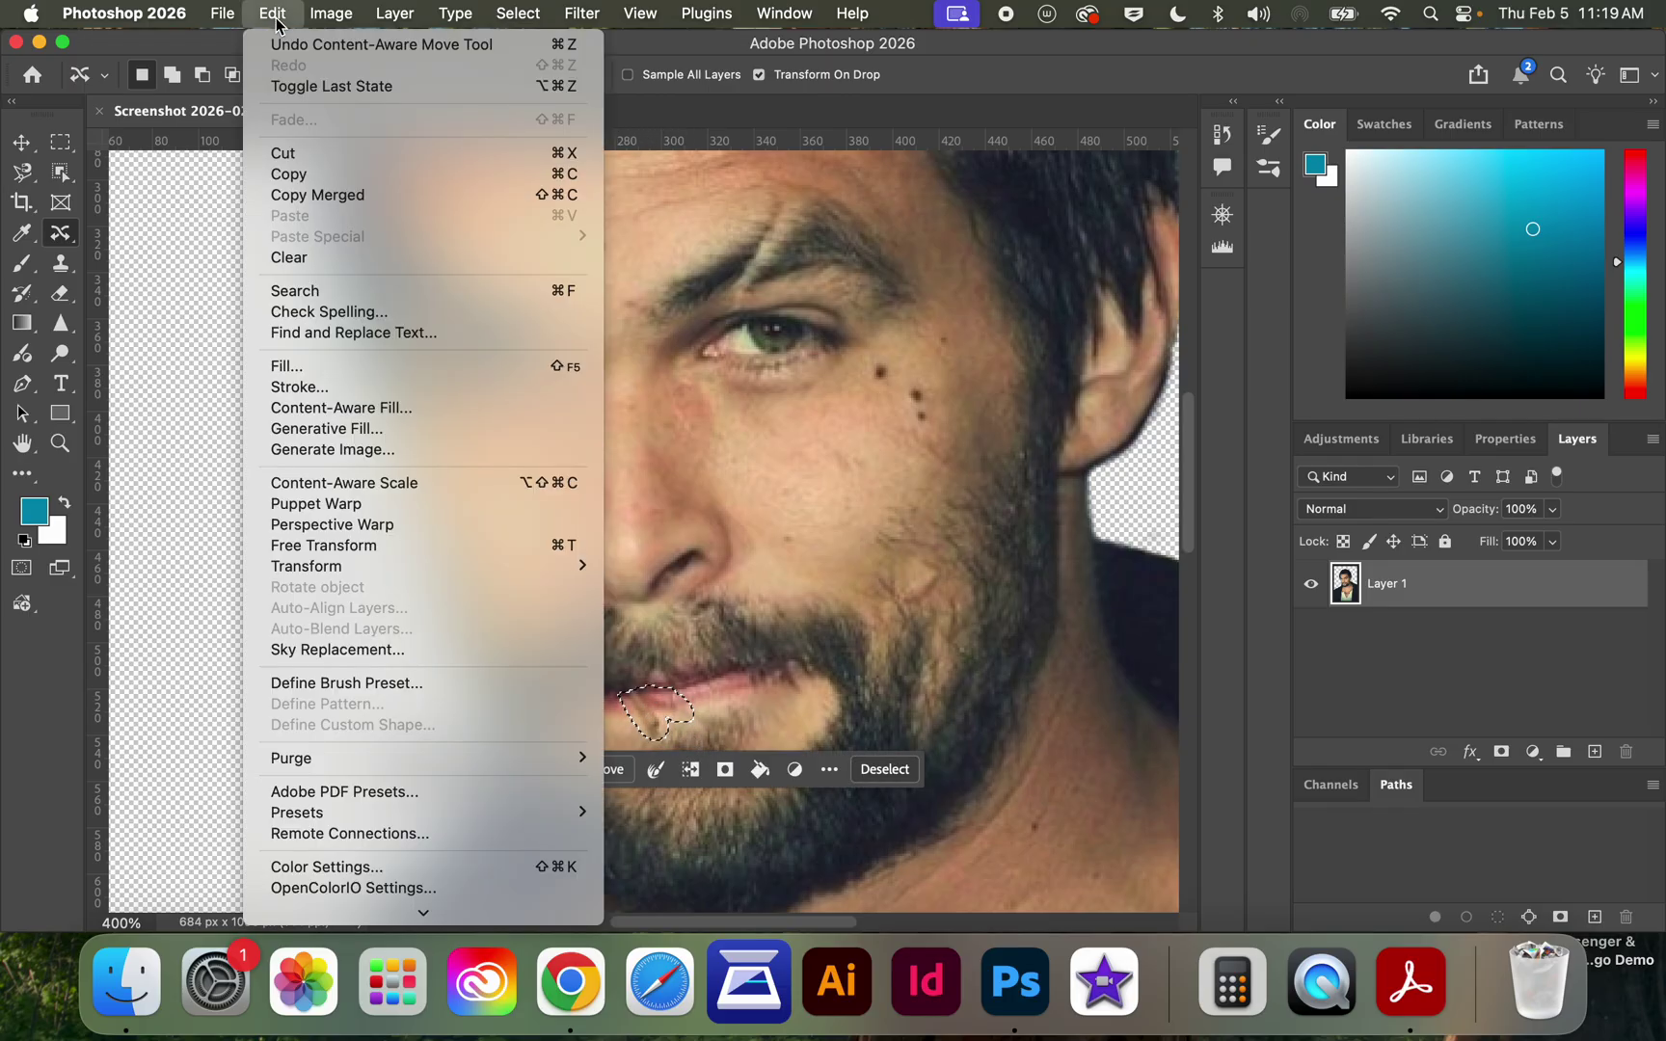
pyautogui.click(289, 366)
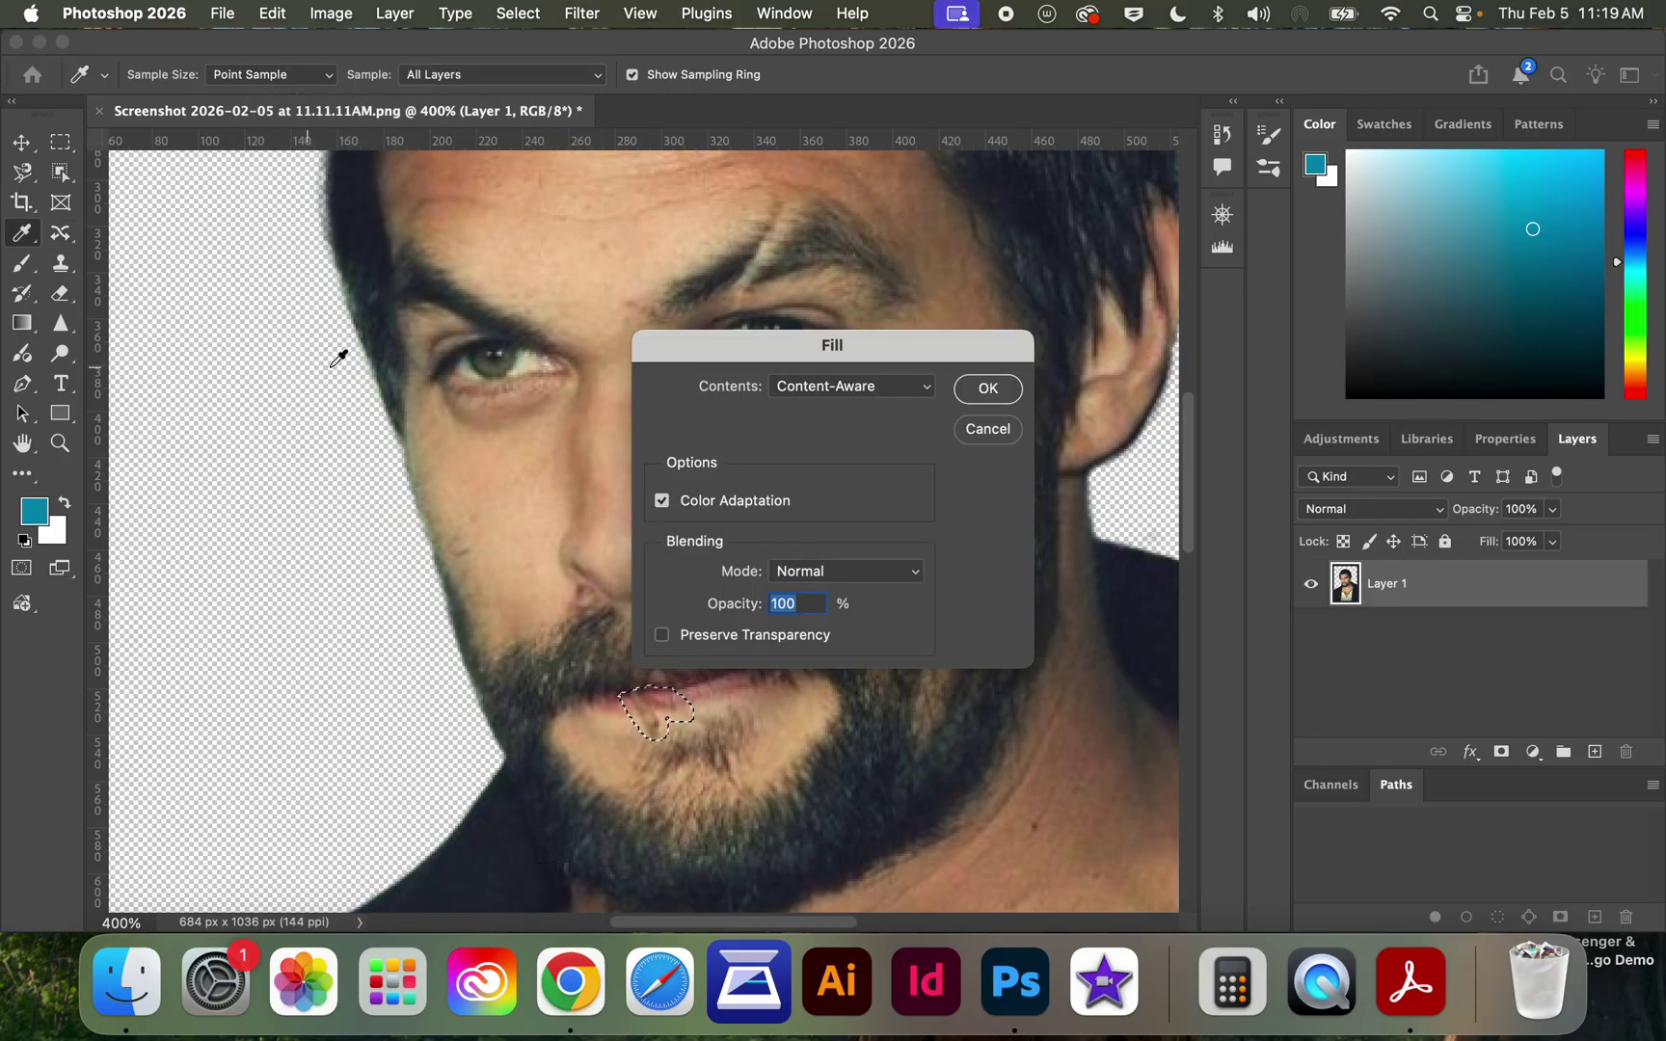
pyautogui.click(926, 395)
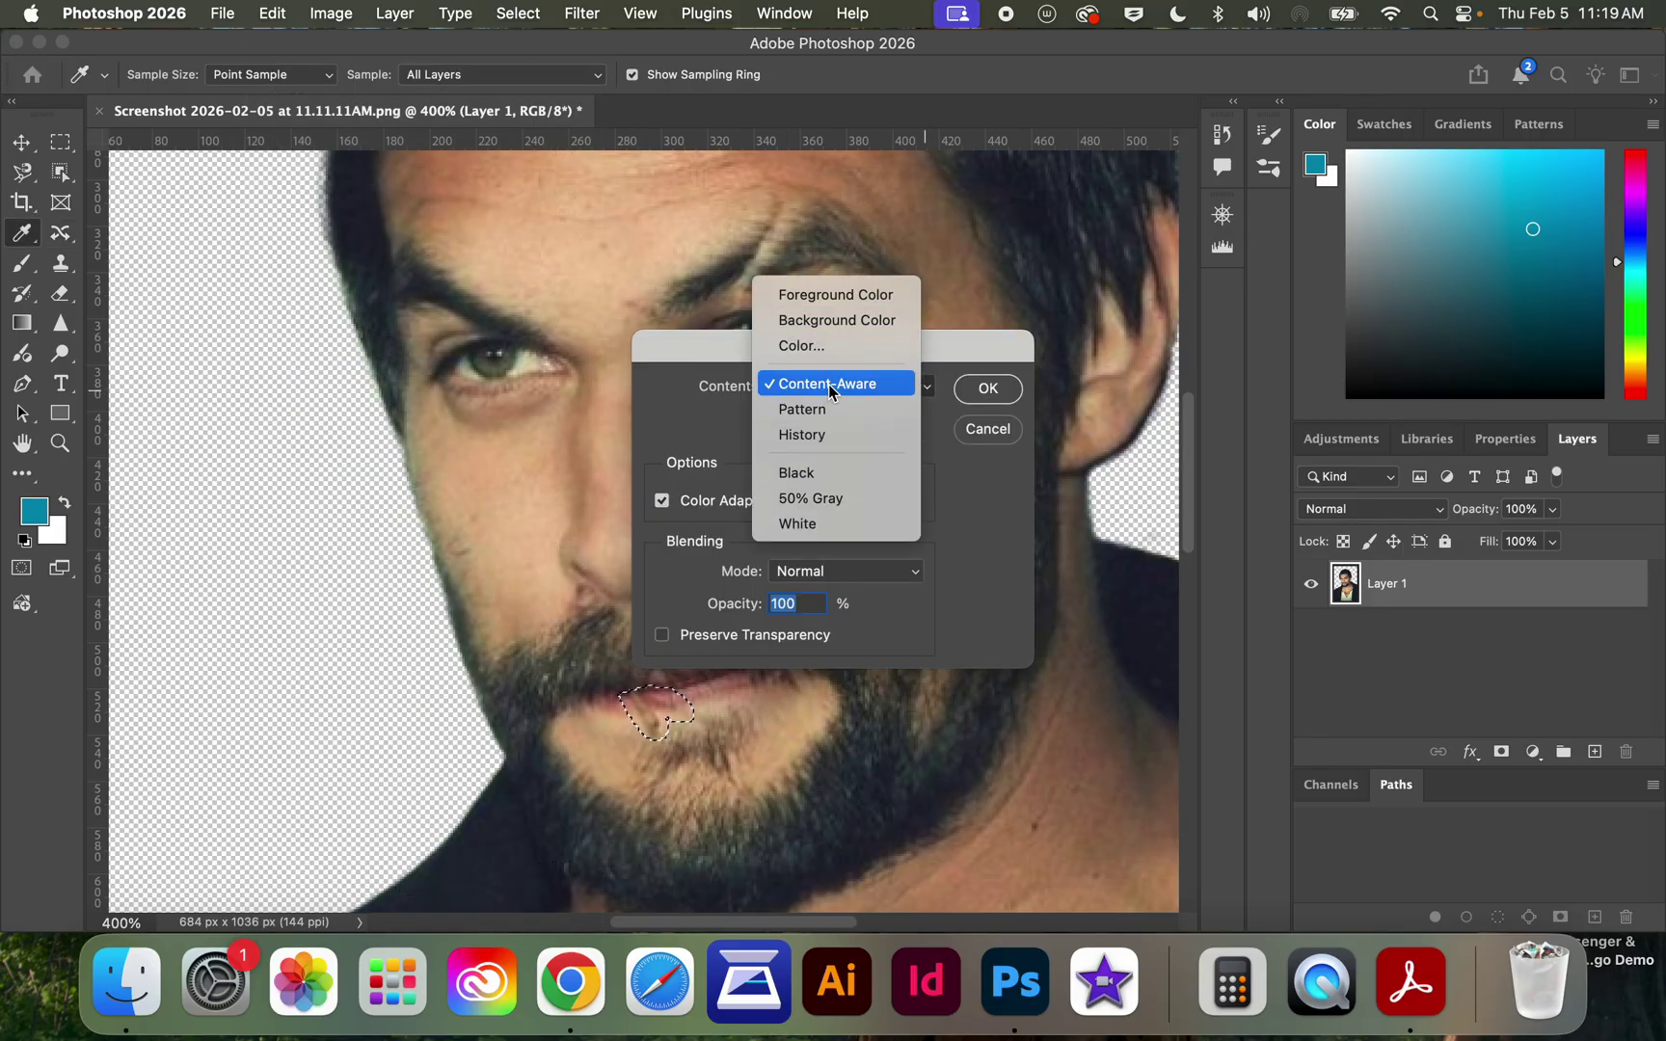
pyautogui.click(837, 384)
pyautogui.click(985, 389)
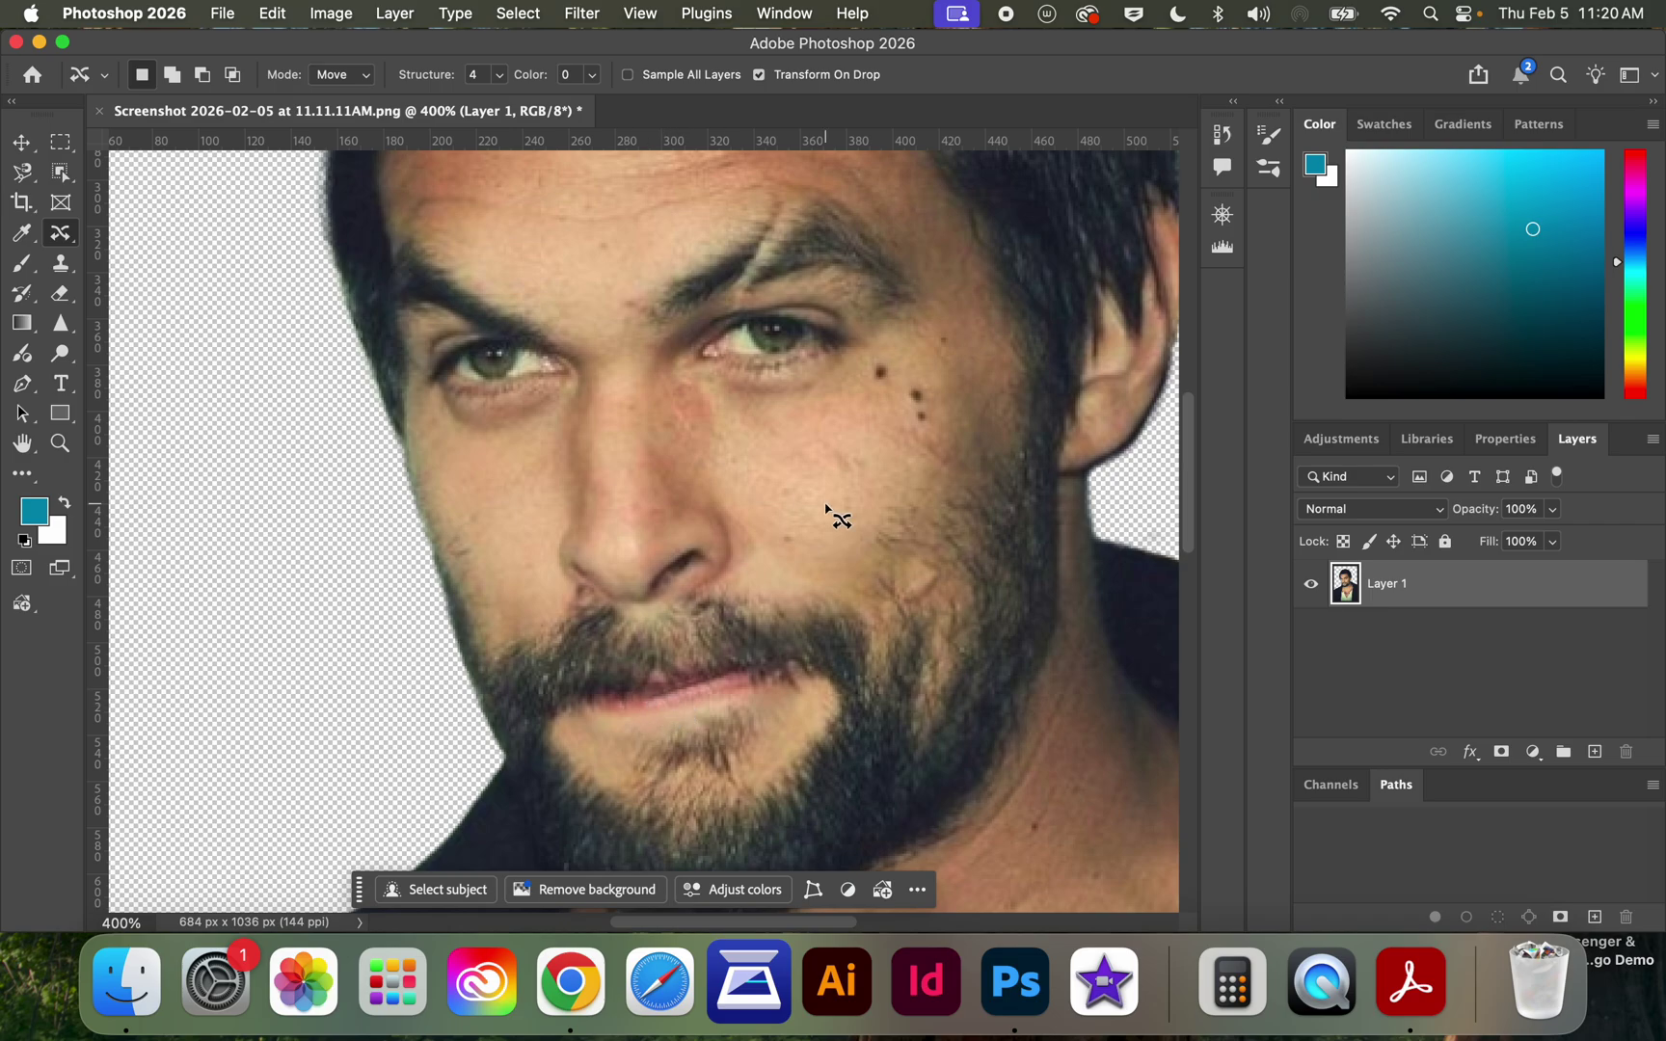
# Step: Set the Spot Healing Brush to 11 px and 0% hardness and dab the mole nearest the eye on the right cheek
pyautogui.scroll(5, 826, 509)
pyautogui.hscroll(2, 826, 508)
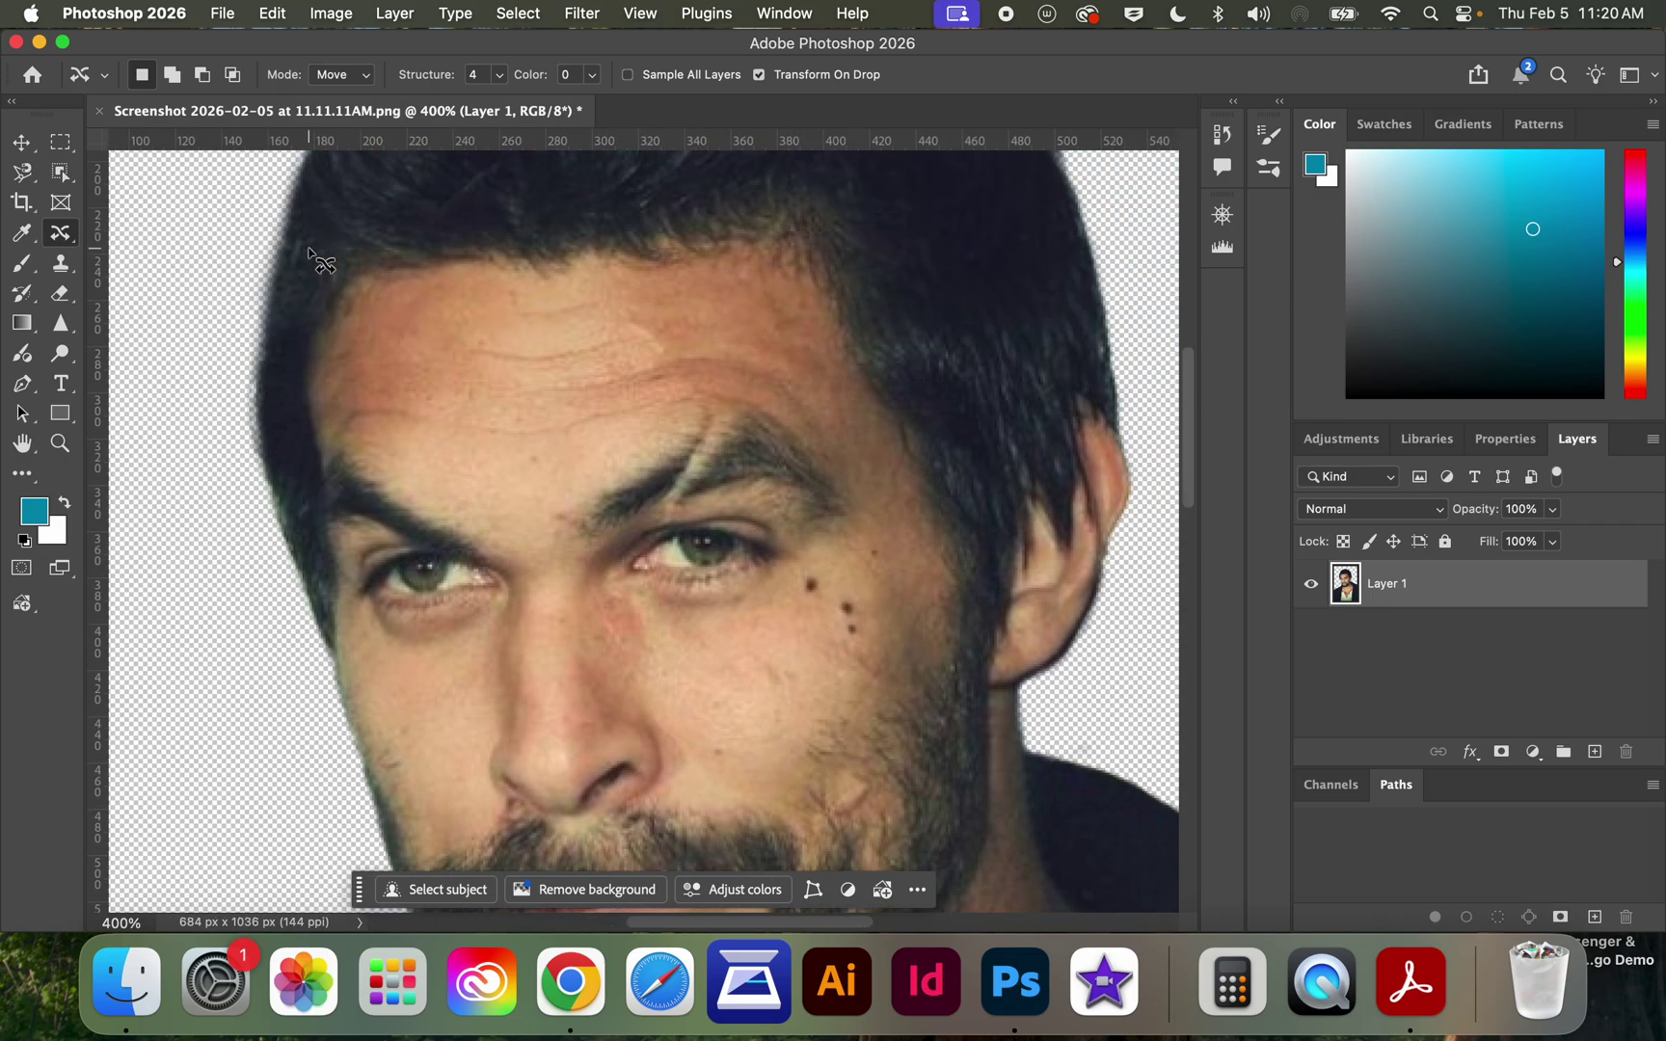
pyautogui.rightClick(60, 232)
pyautogui.click(135, 228)
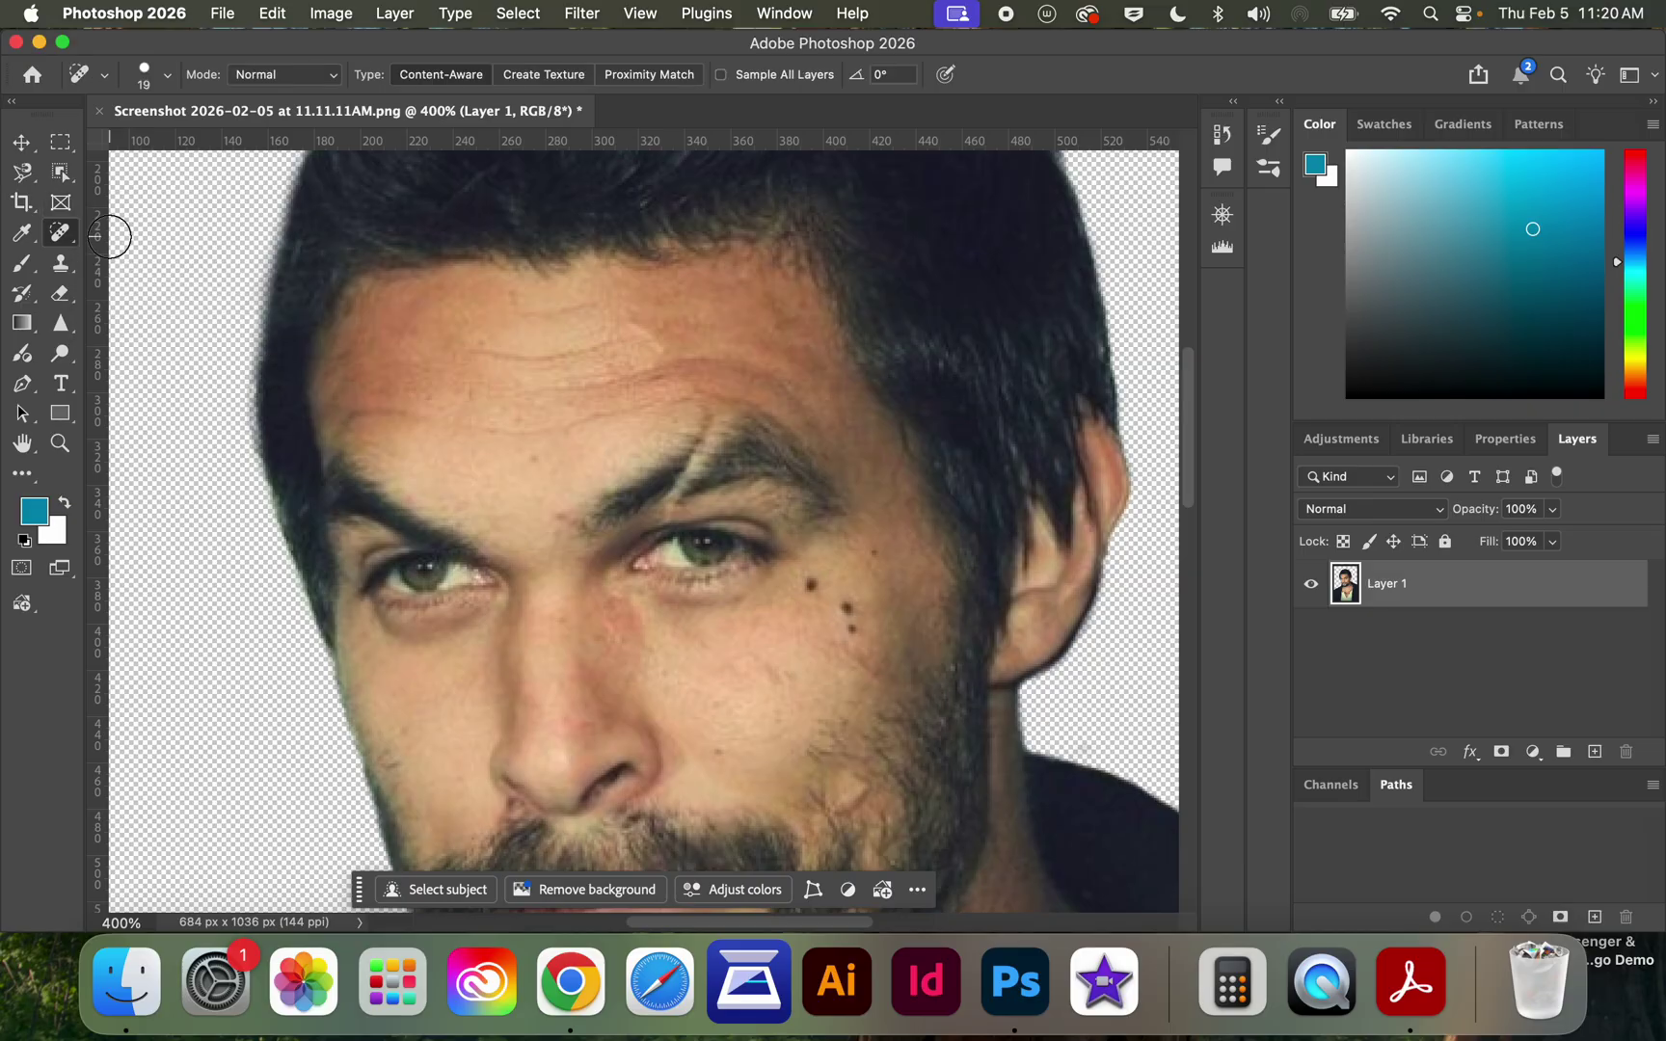
pyautogui.click(170, 77)
pyautogui.moveTo(67, 139); pyautogui.dragTo(53, 141)
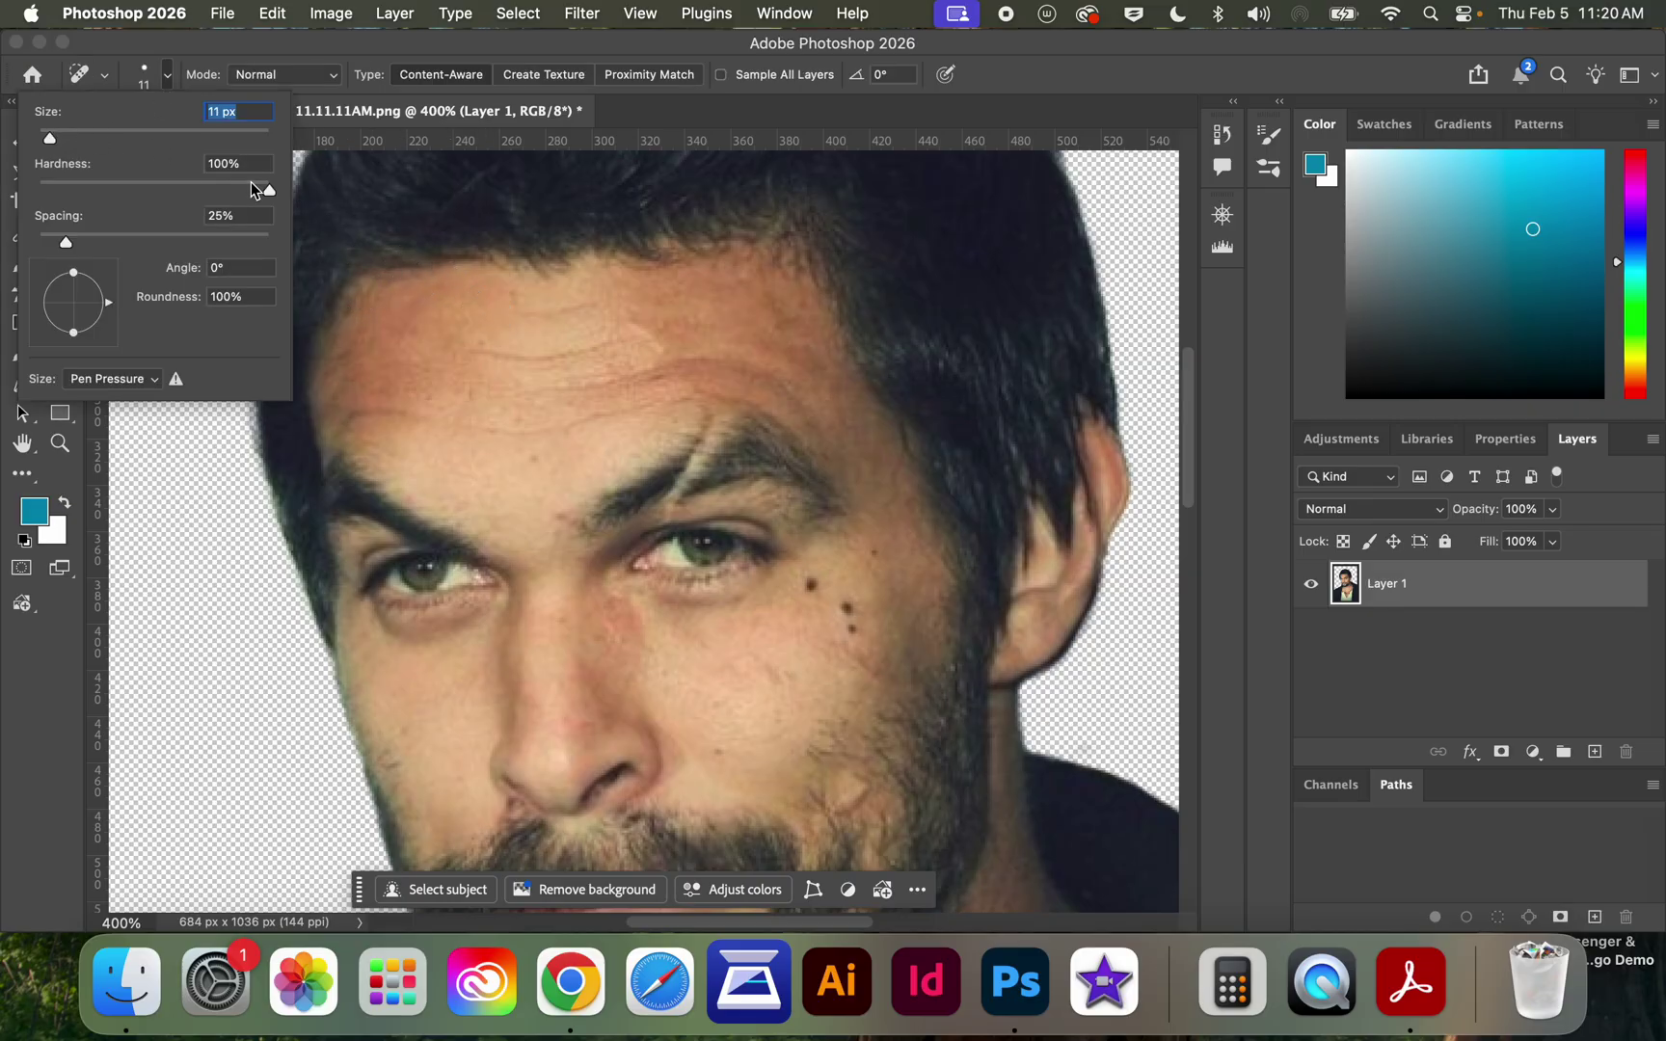
pyautogui.moveTo(269, 195); pyautogui.dragTo(41, 206)
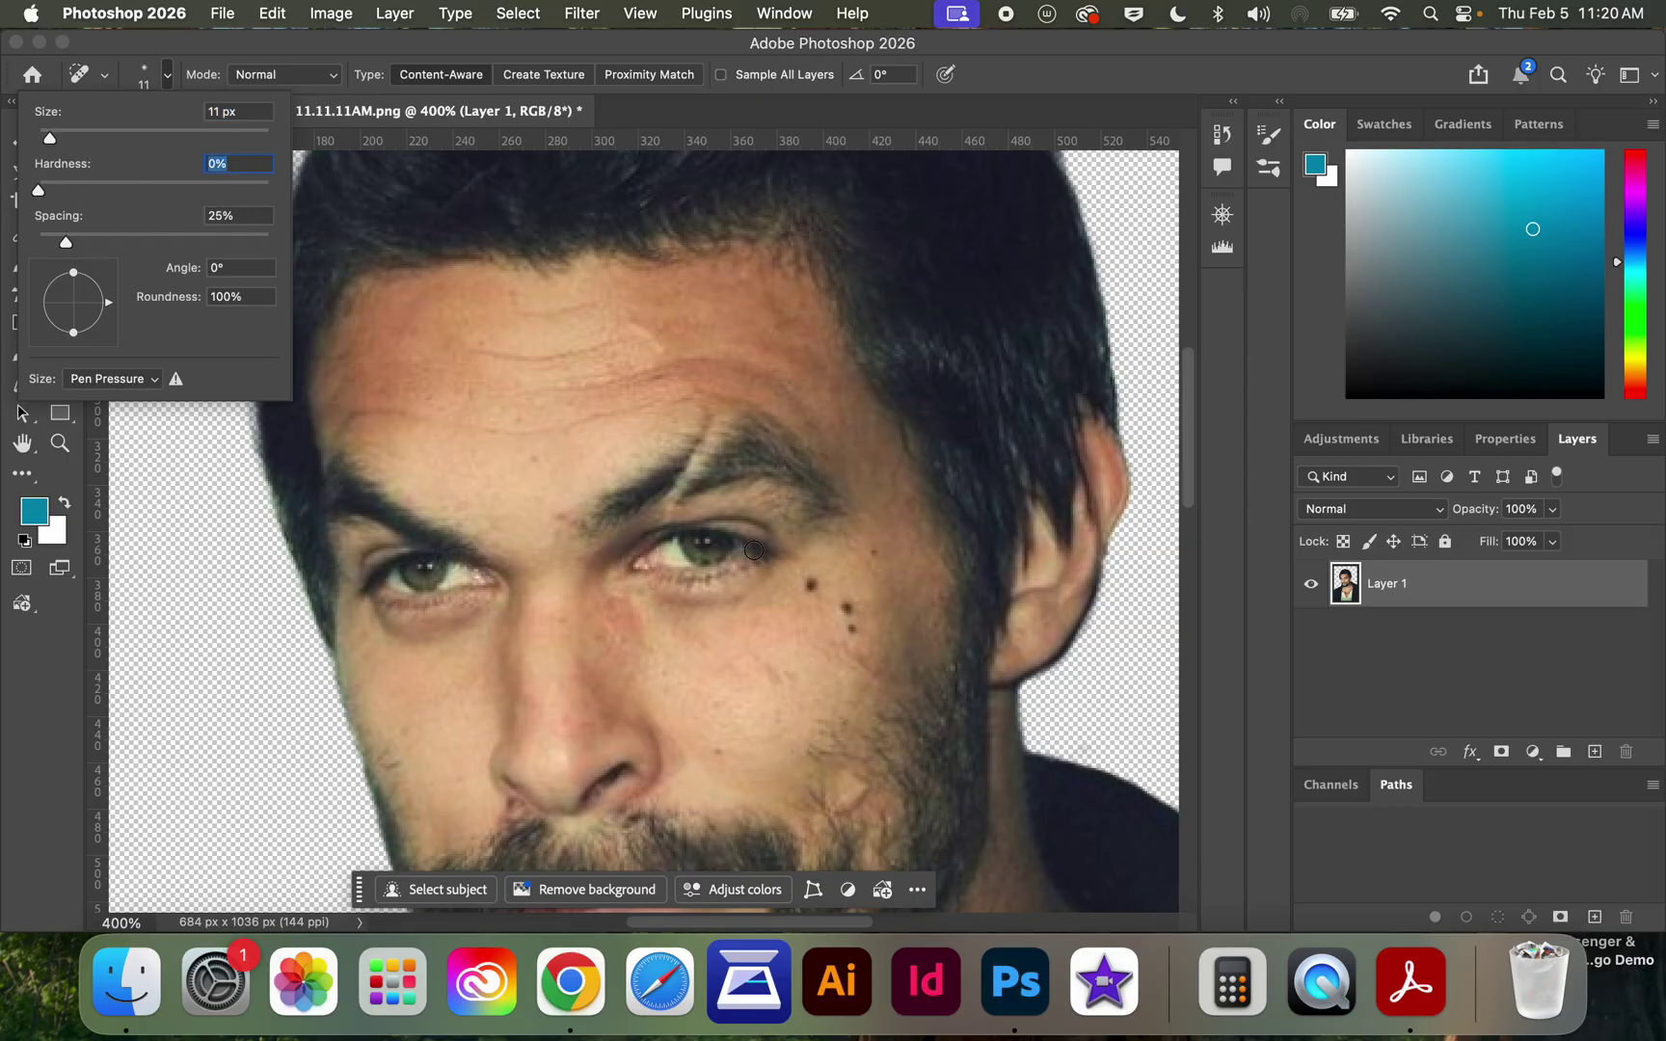
pyautogui.click(808, 585)
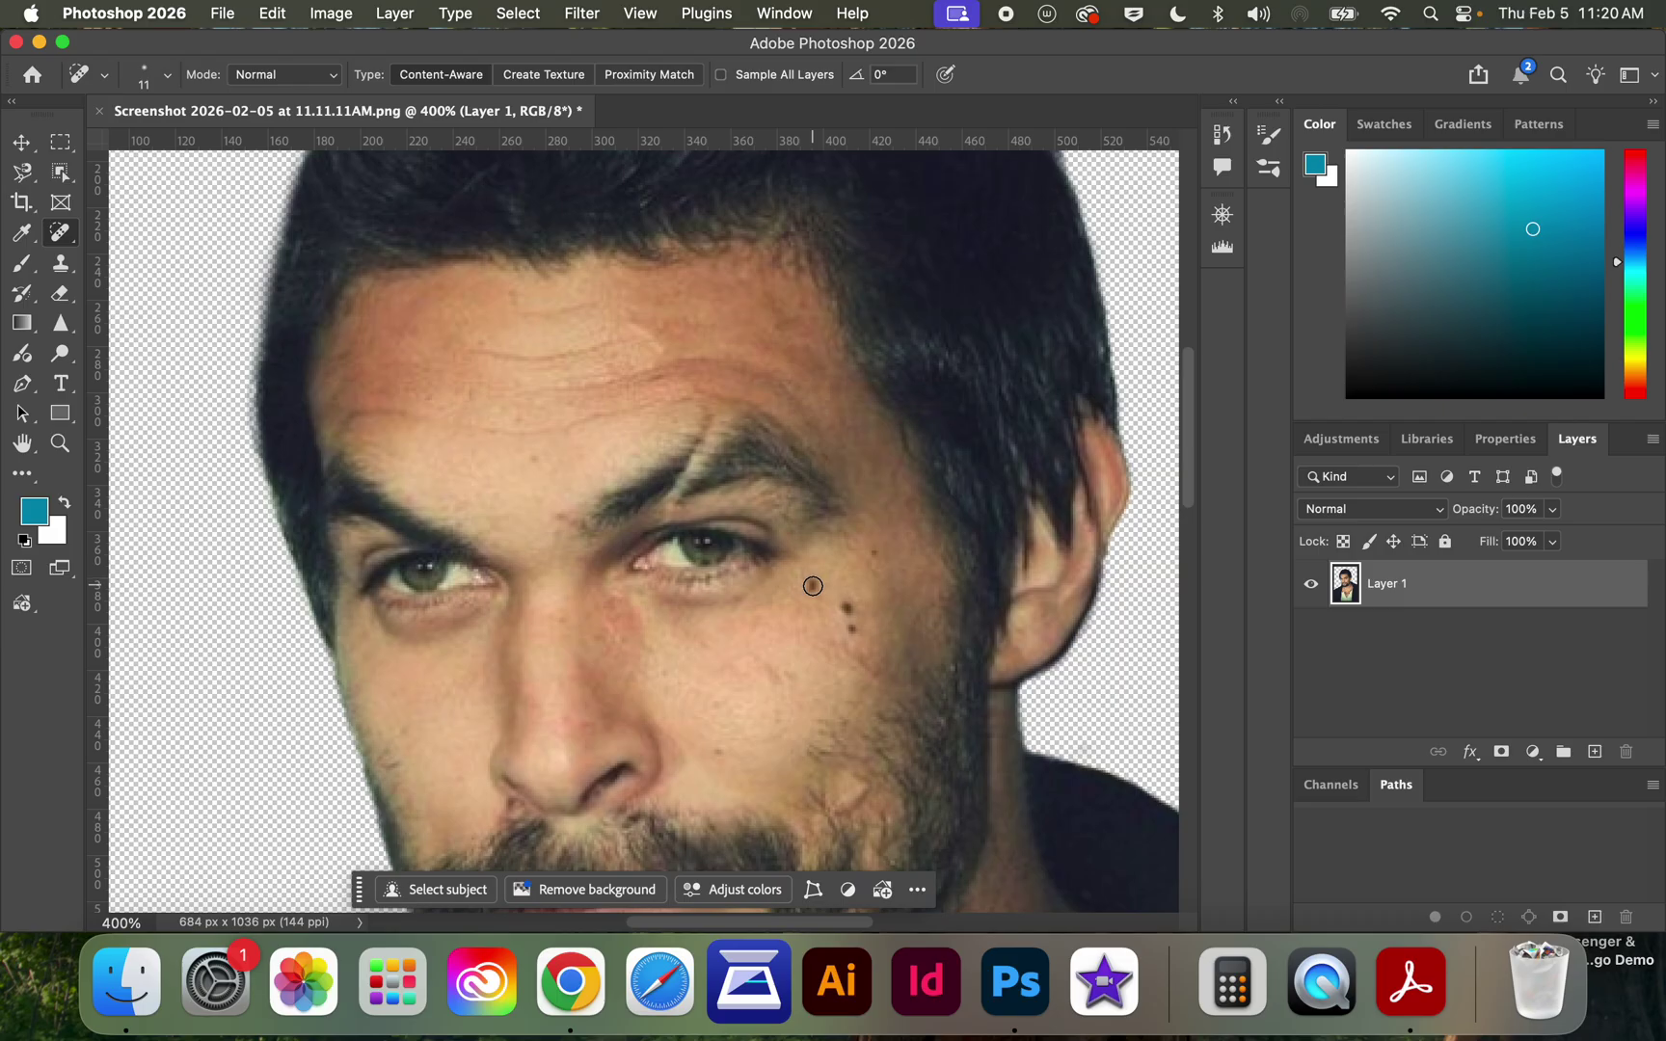
# Step: Increase the Spot Healing Brush size to 21 px and heal the remainder of the mole nearest the eye
pyautogui.click(166, 77)
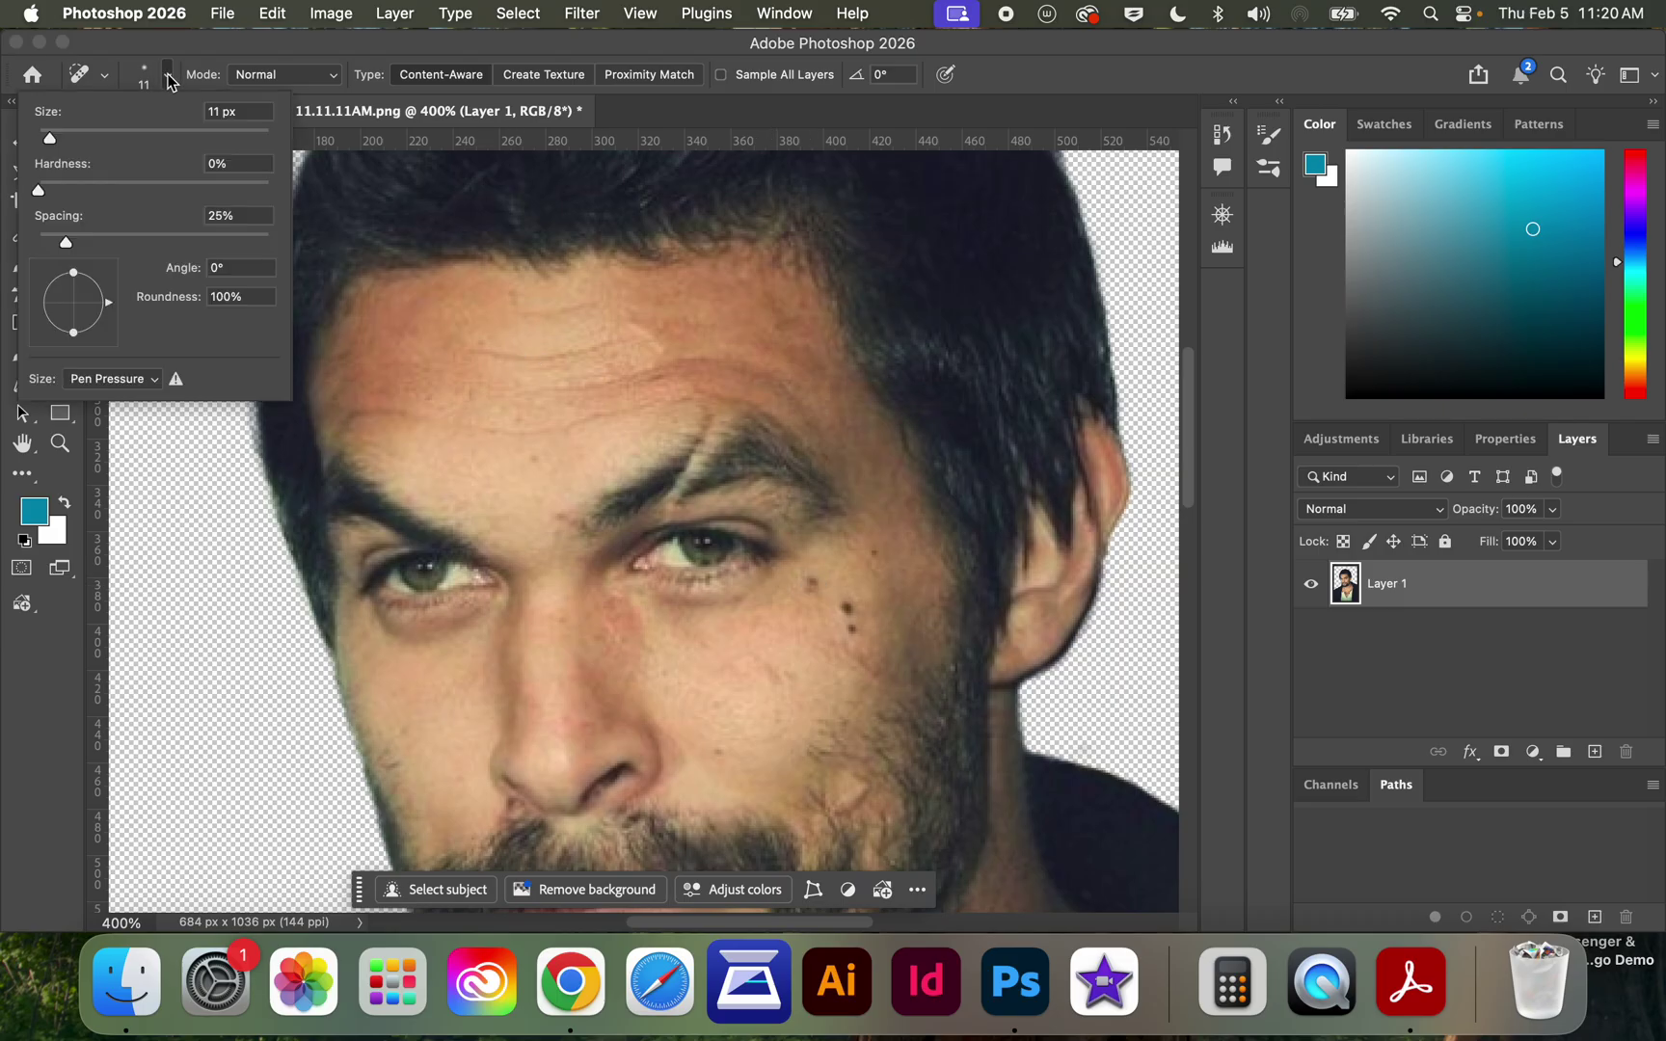
pyautogui.click(61, 138)
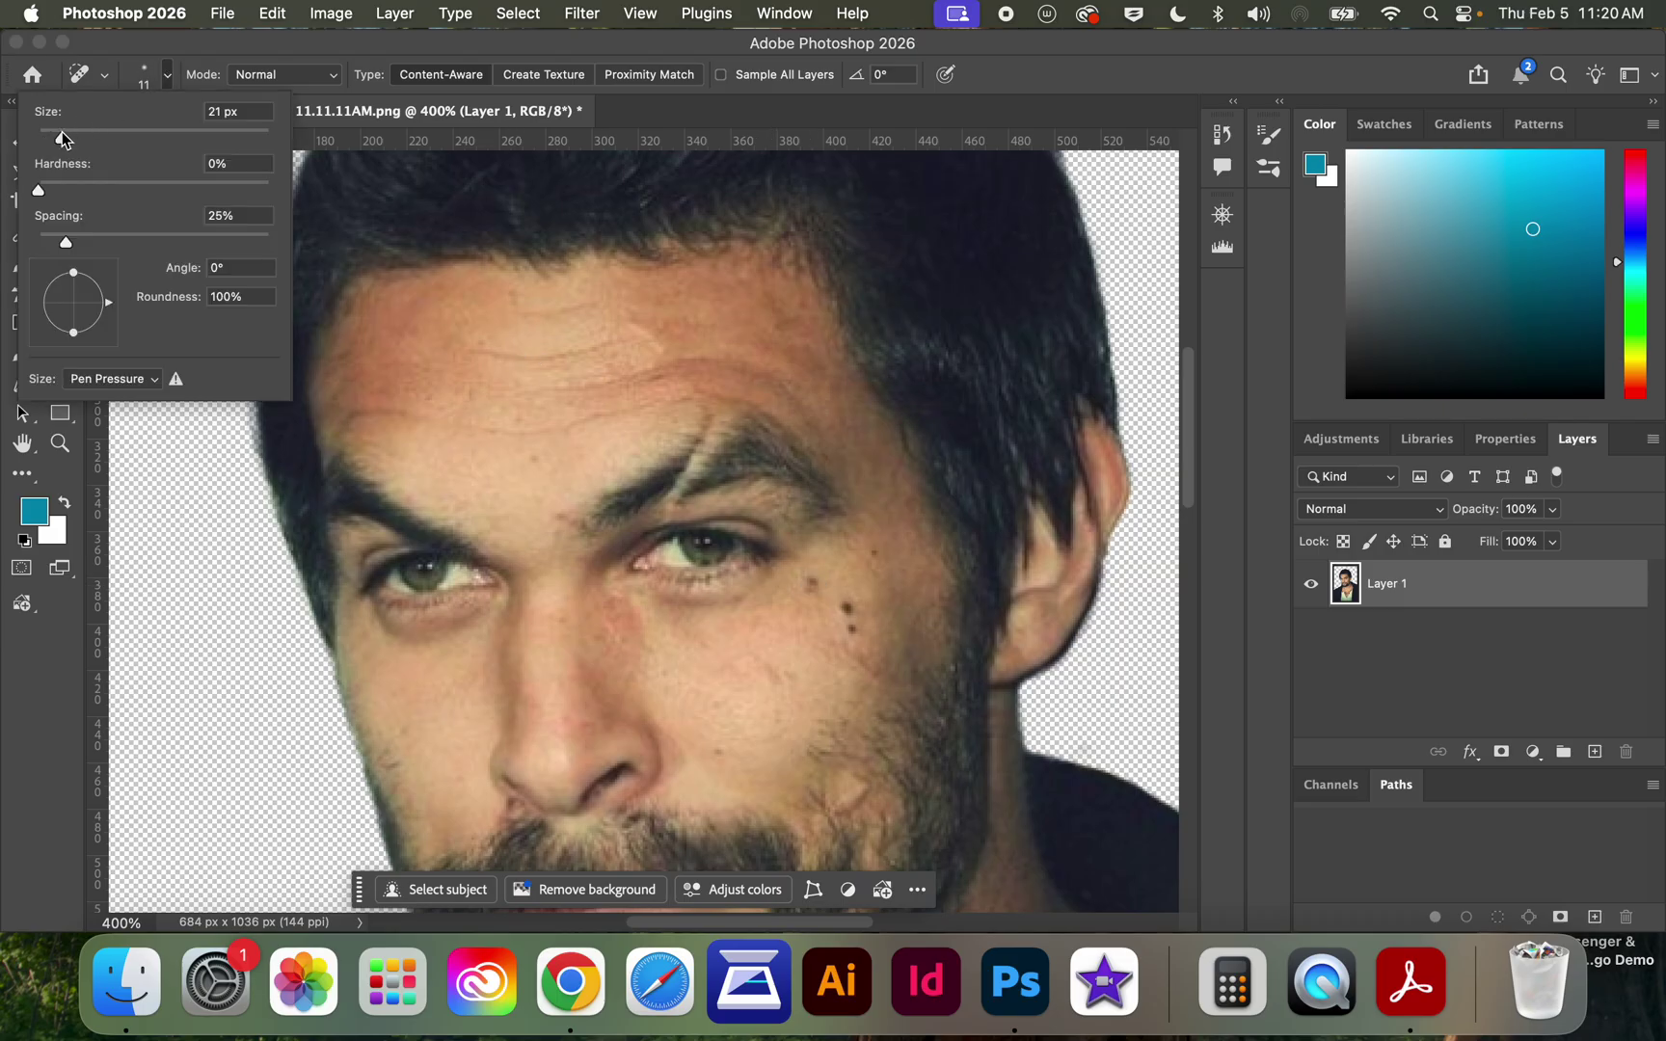
pyautogui.click(811, 585)
pyautogui.click(815, 587)
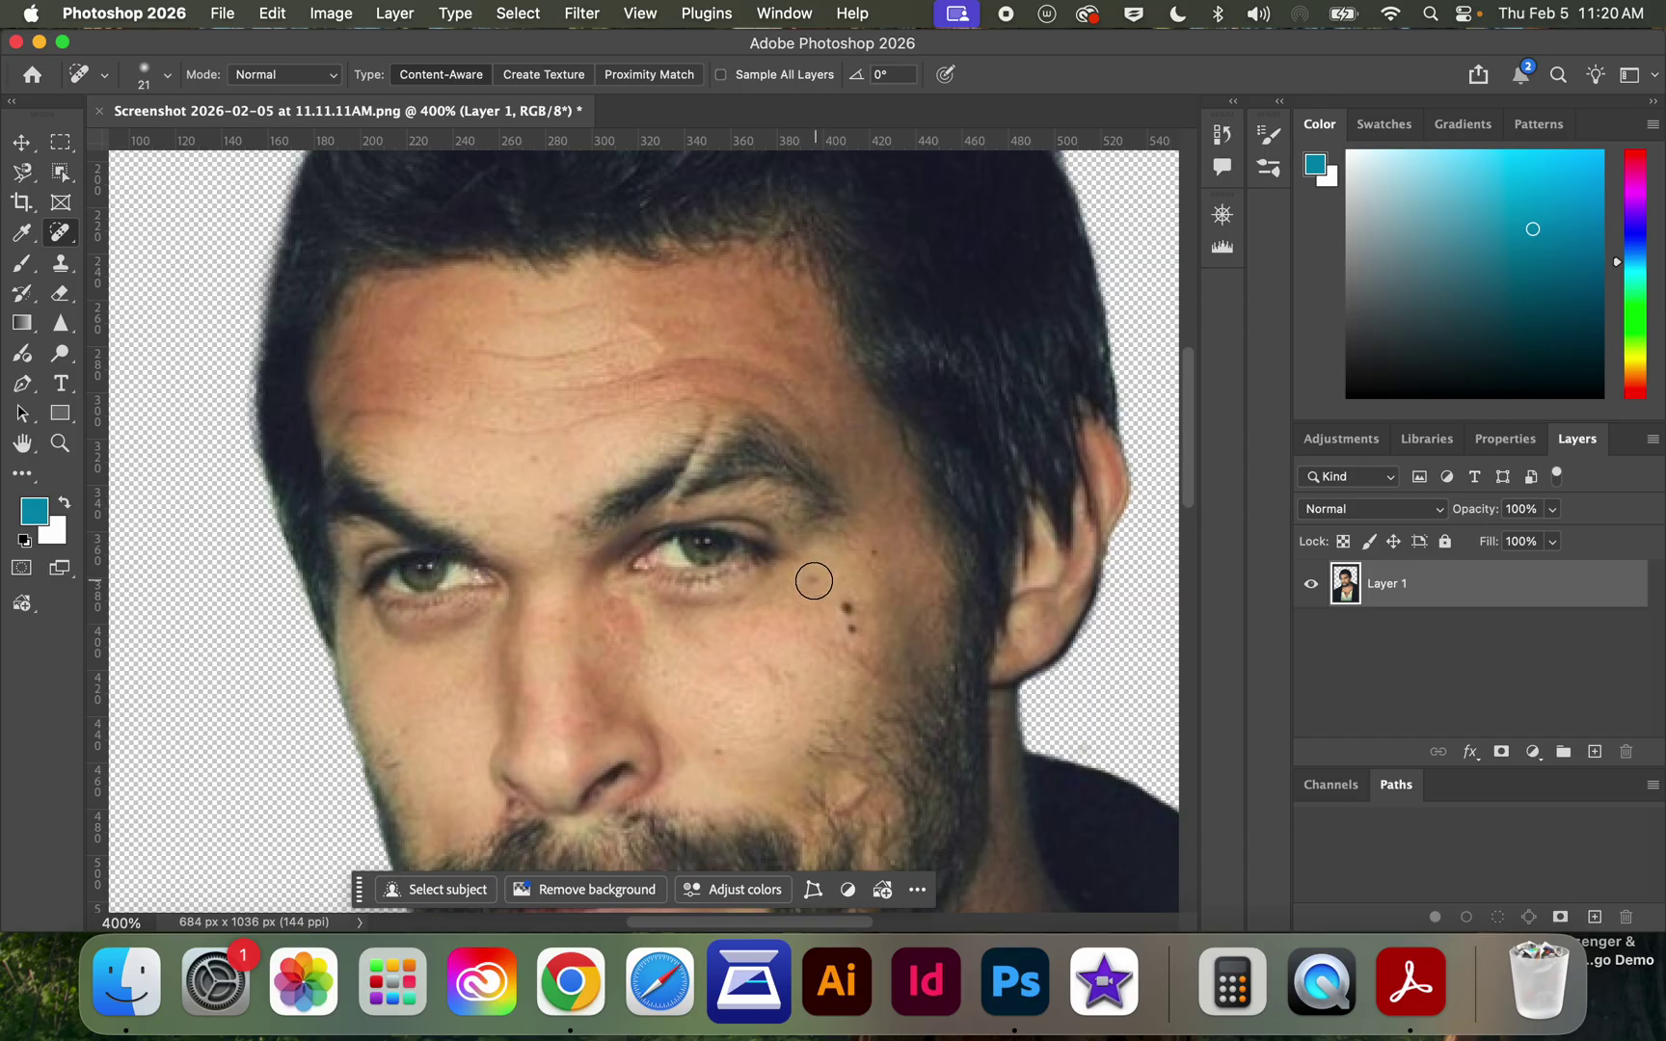
pyautogui.click(811, 579)
# Step: Heal the pair of moles lower on the right cheek with the 21 px Spot Healing Brush
pyautogui.click(847, 608)
pyautogui.moveTo(846, 609); pyautogui.dragTo(847, 622)
pyautogui.click(848, 626)
pyautogui.click(848, 628)
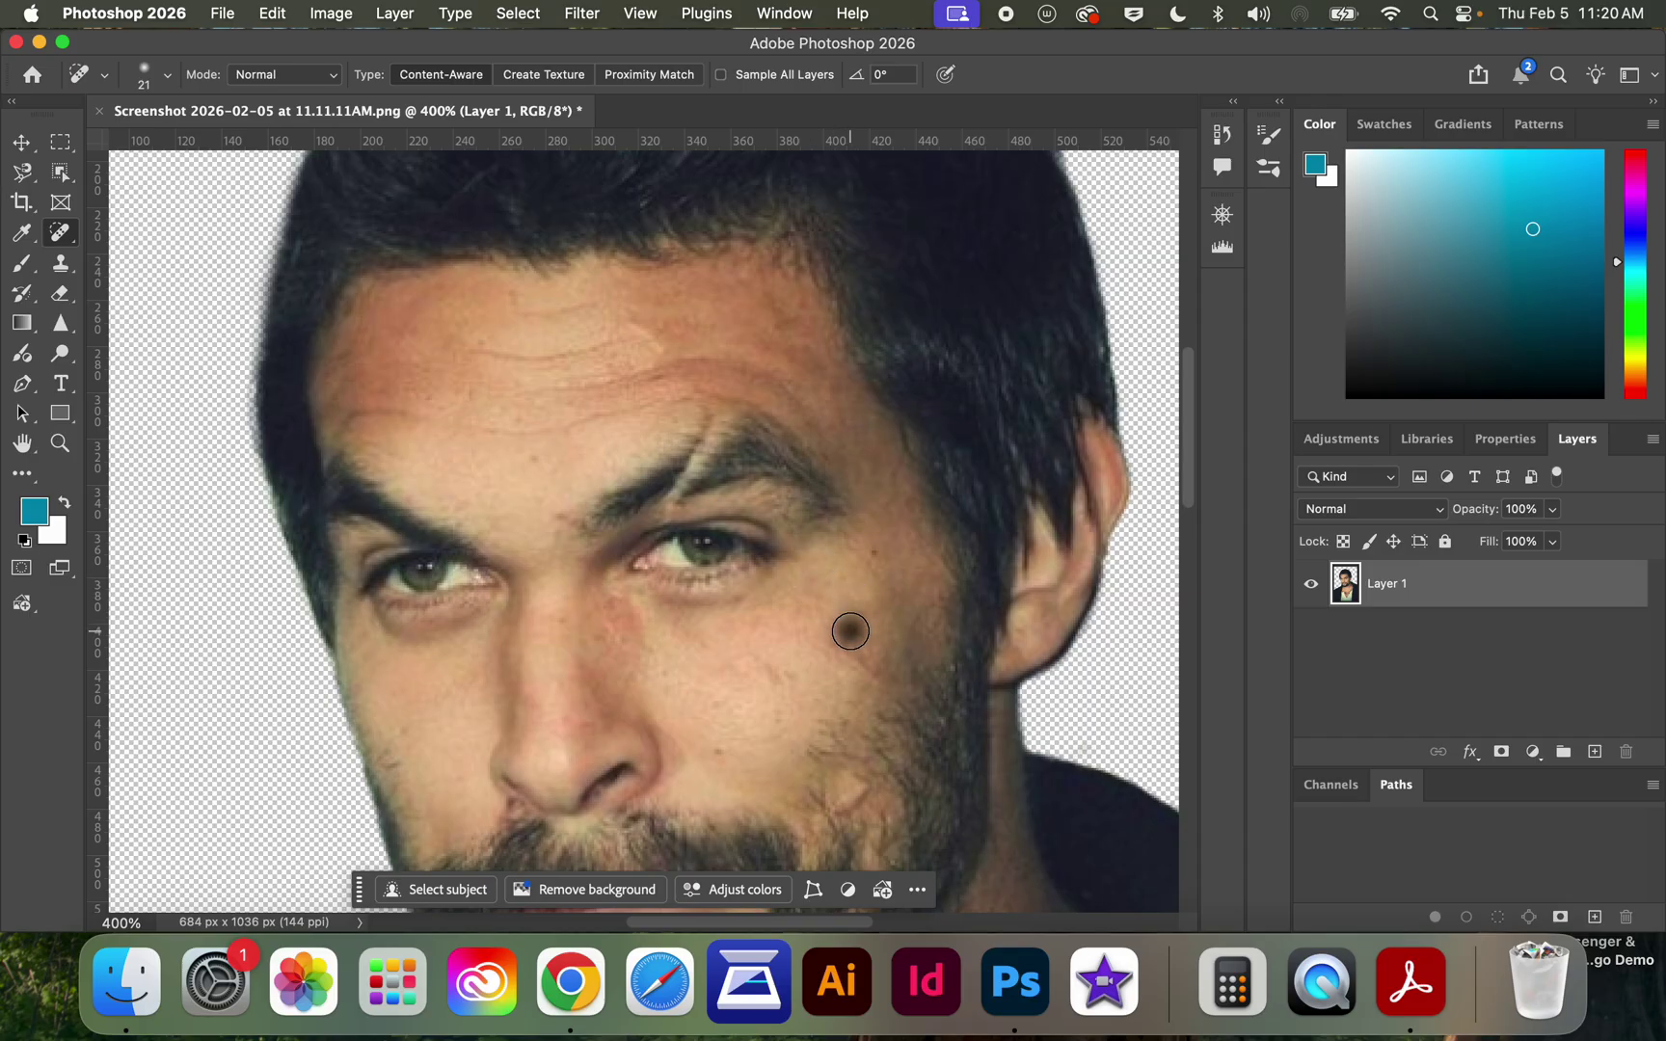
# Step: Heal the small spot on the cheek beside the nose and the stray hairs on the left cheek
pyautogui.click(721, 756)
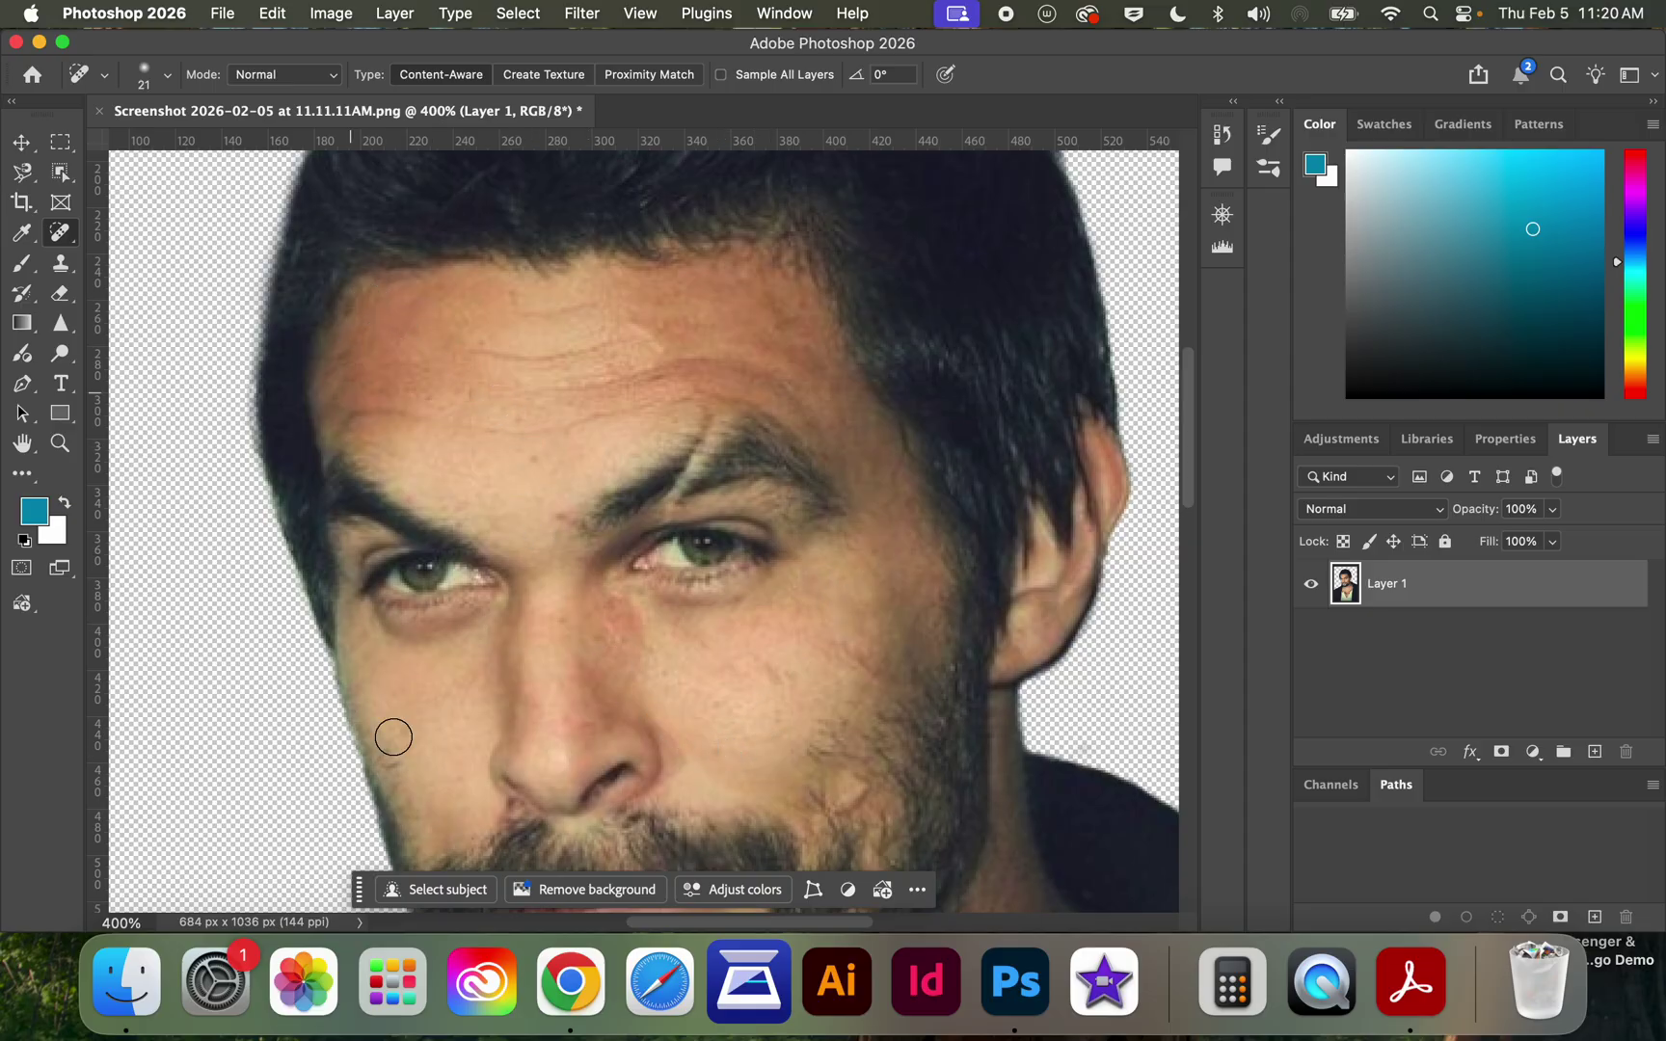
pyautogui.click(403, 768)
pyautogui.click(386, 754)
pyautogui.click(393, 766)
# Step: Outline the lower part of the scar through the eyebrow with the Patch Tool and patch it with adjacent brow hair
pyautogui.press('super+minus')
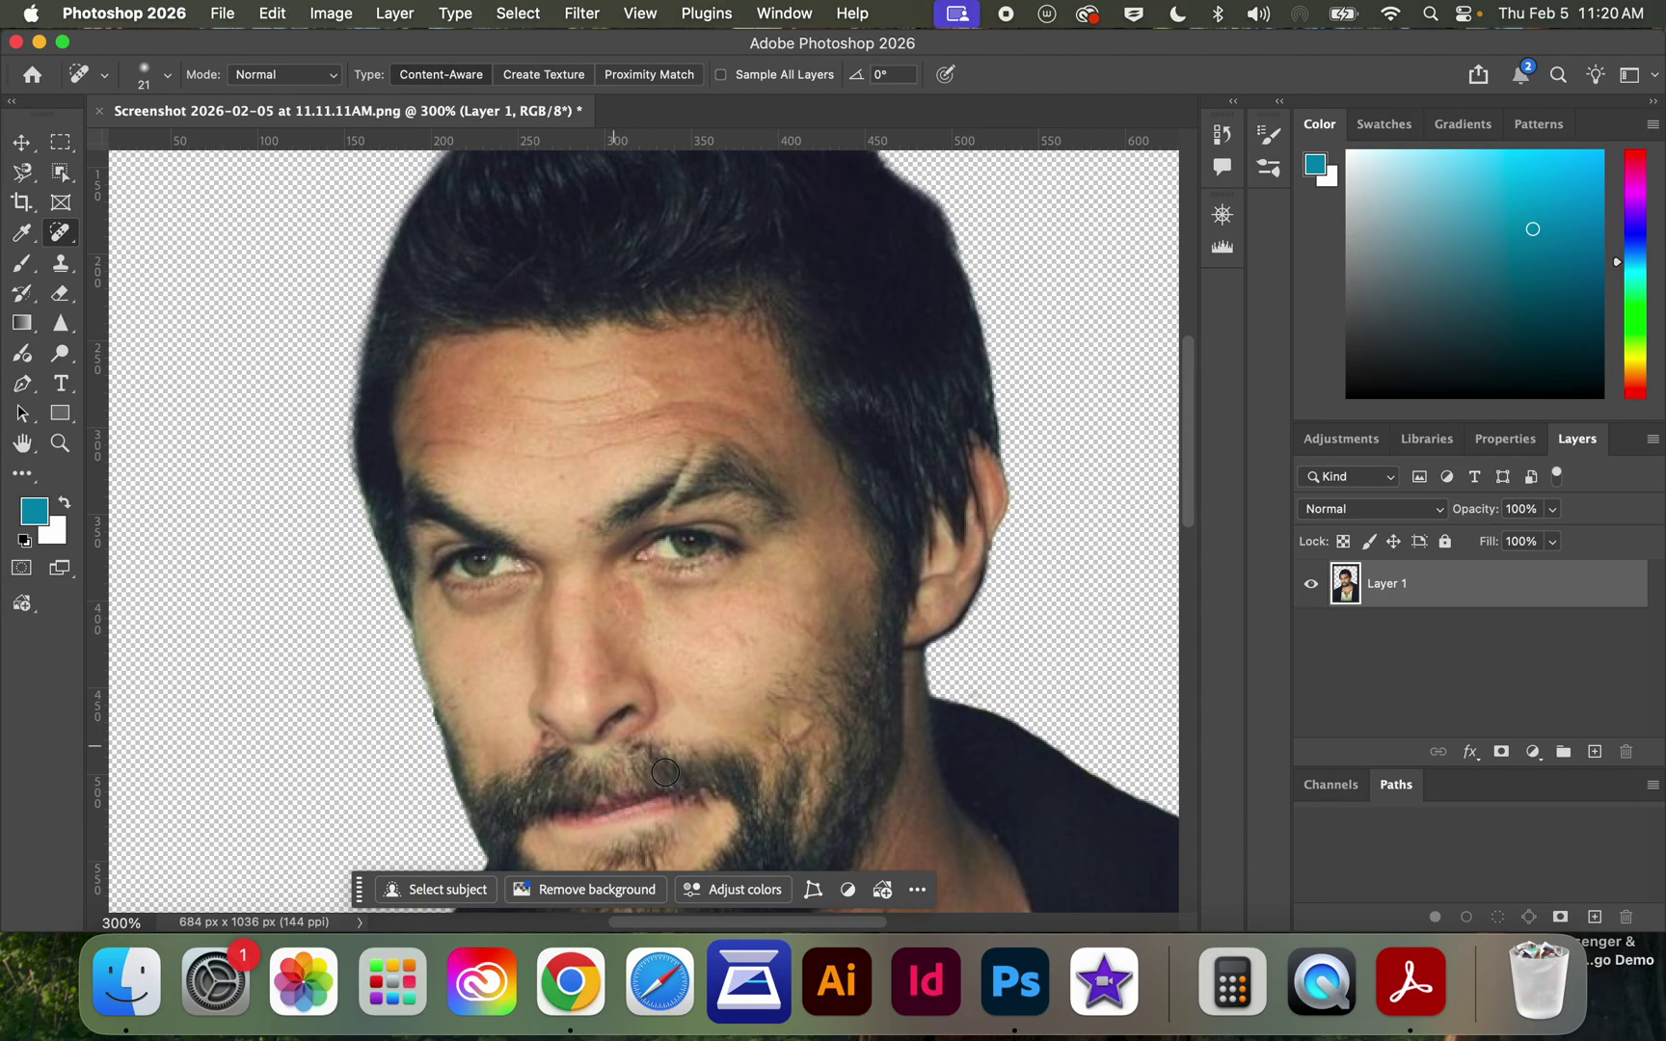
pyautogui.rightClick(60, 231)
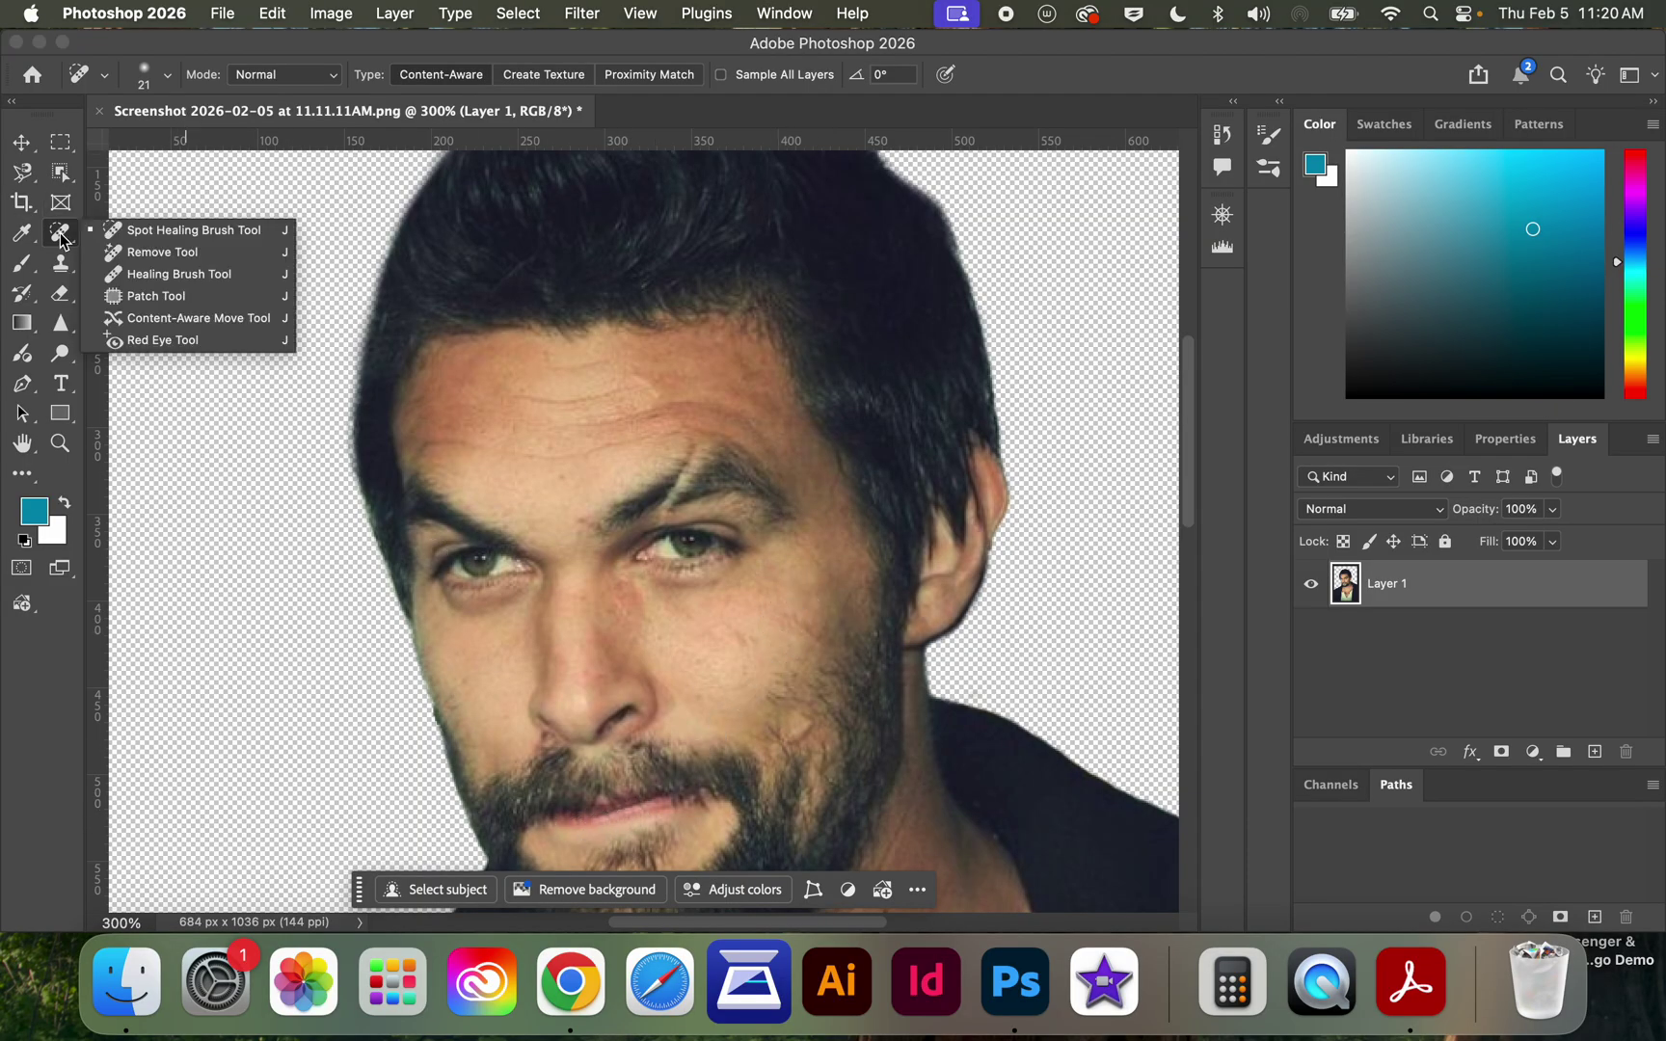
pyautogui.click(135, 296)
pyautogui.click(61, 443)
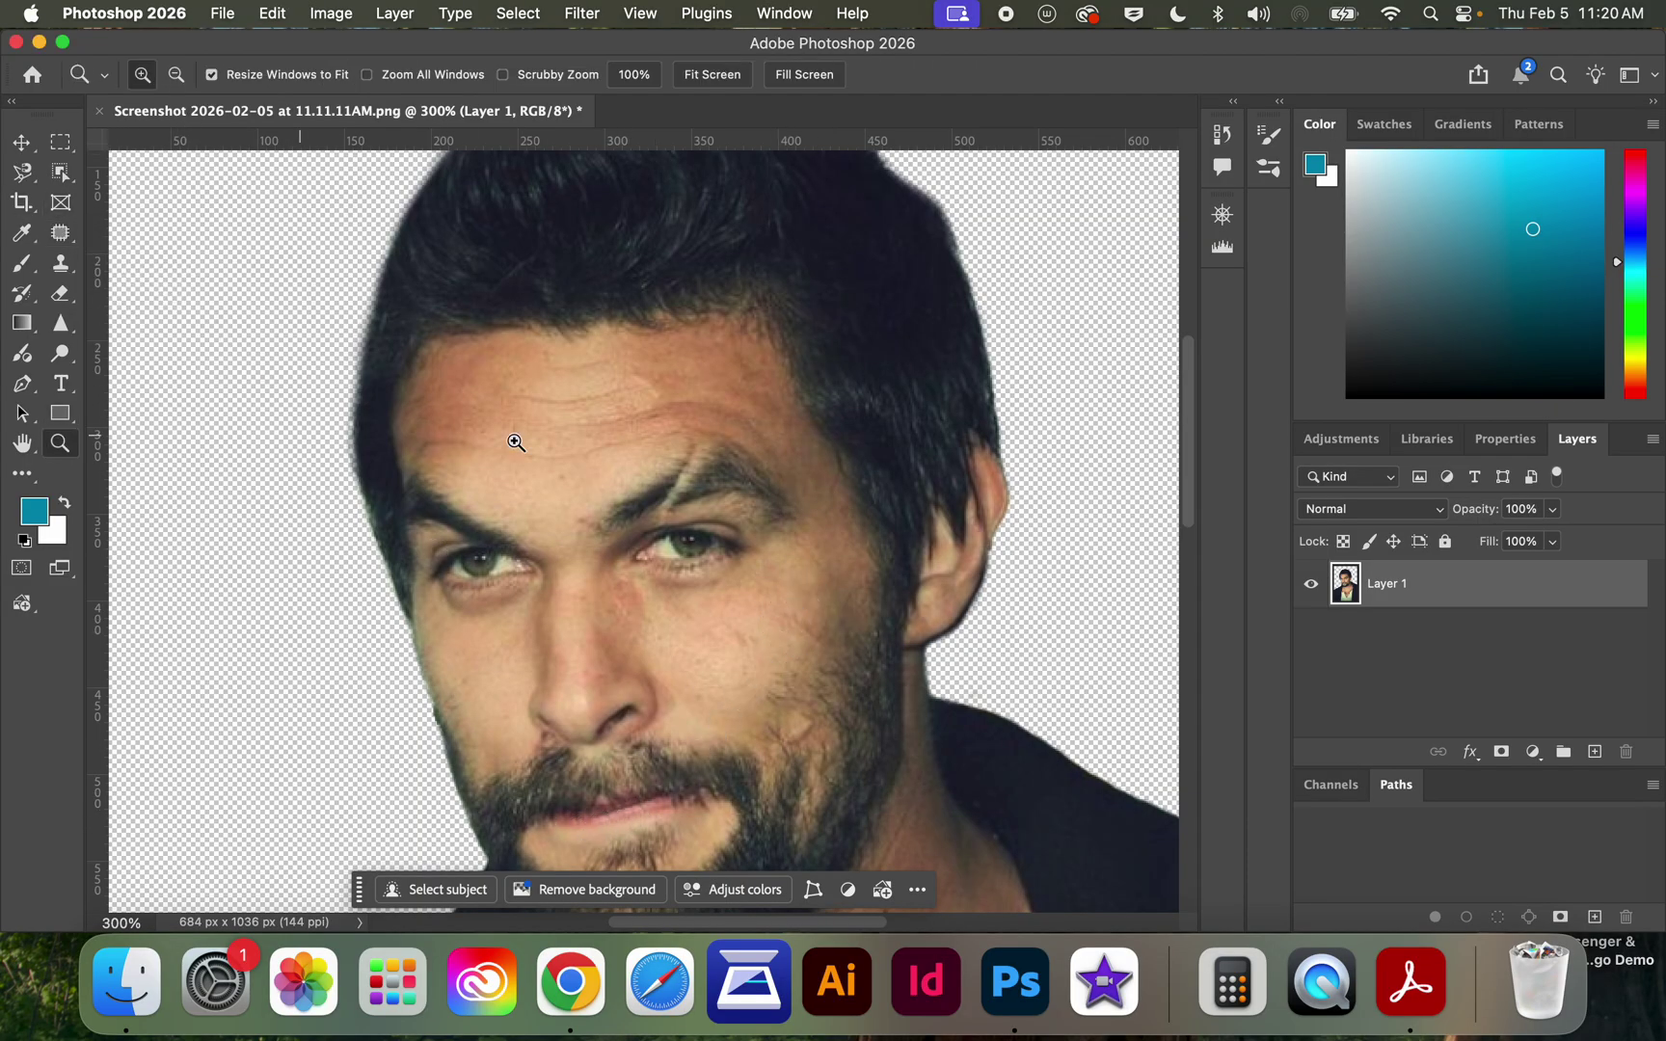
pyautogui.click(675, 490)
pyautogui.click(677, 494)
pyautogui.click(679, 497)
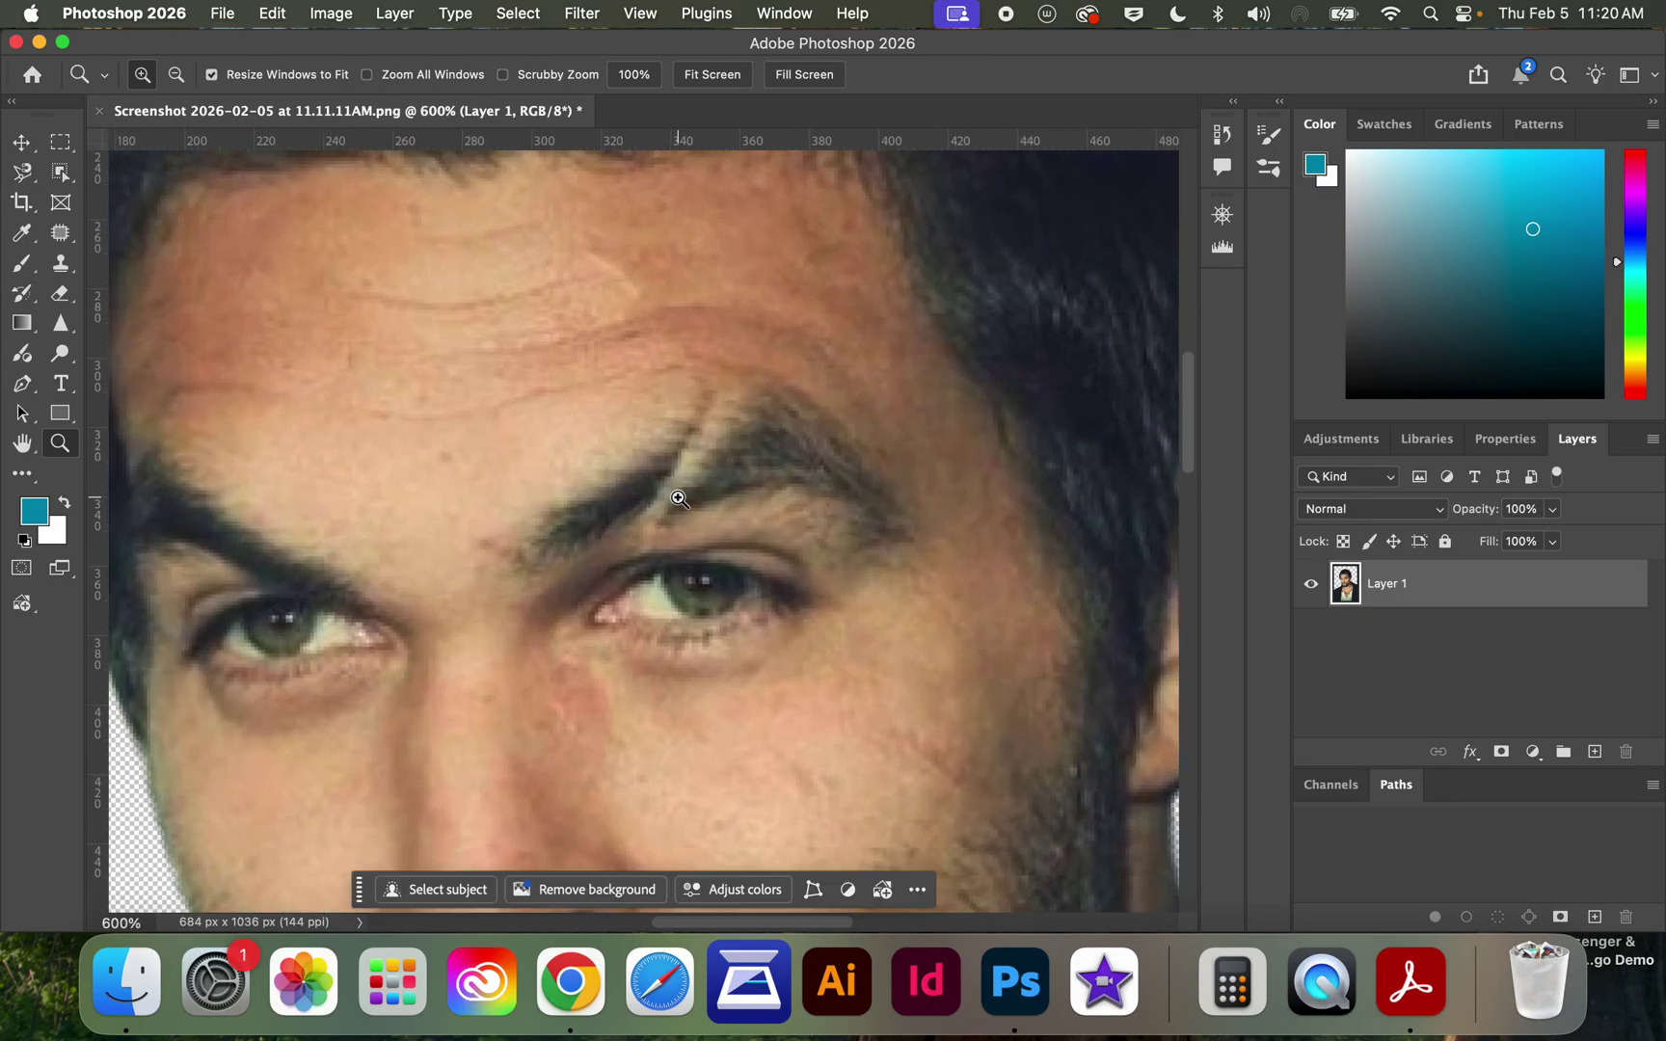
pyautogui.click(679, 497)
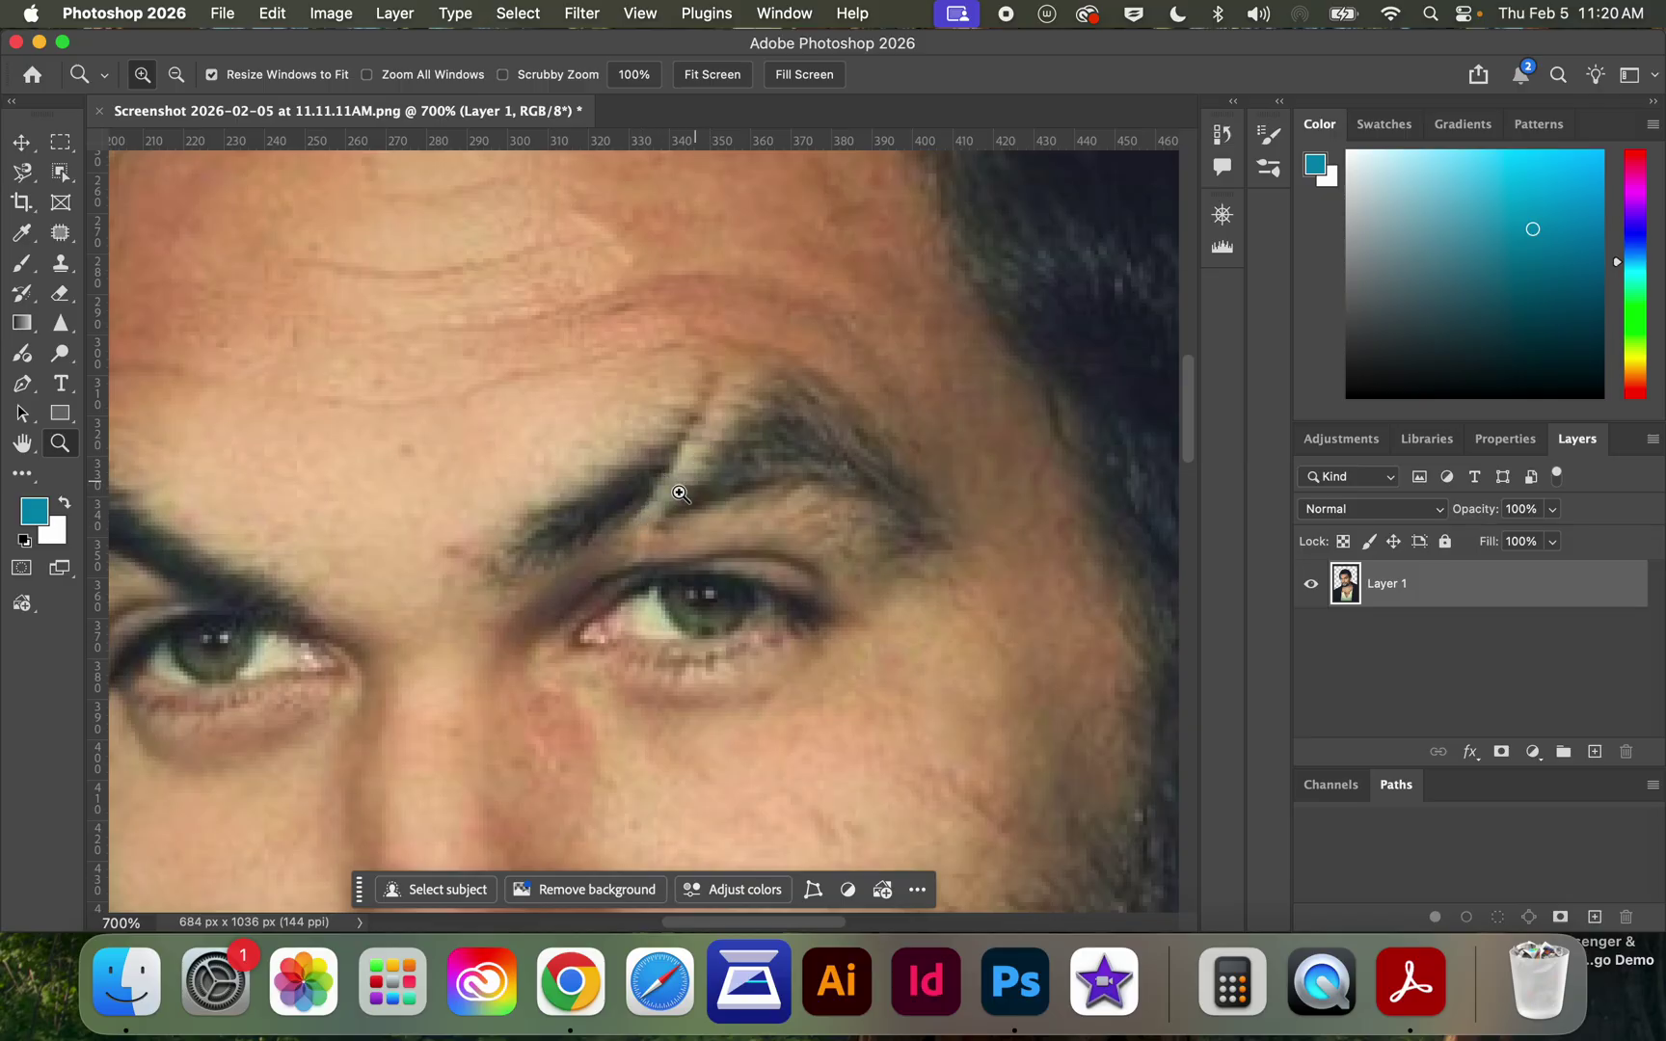
pyautogui.click(62, 234)
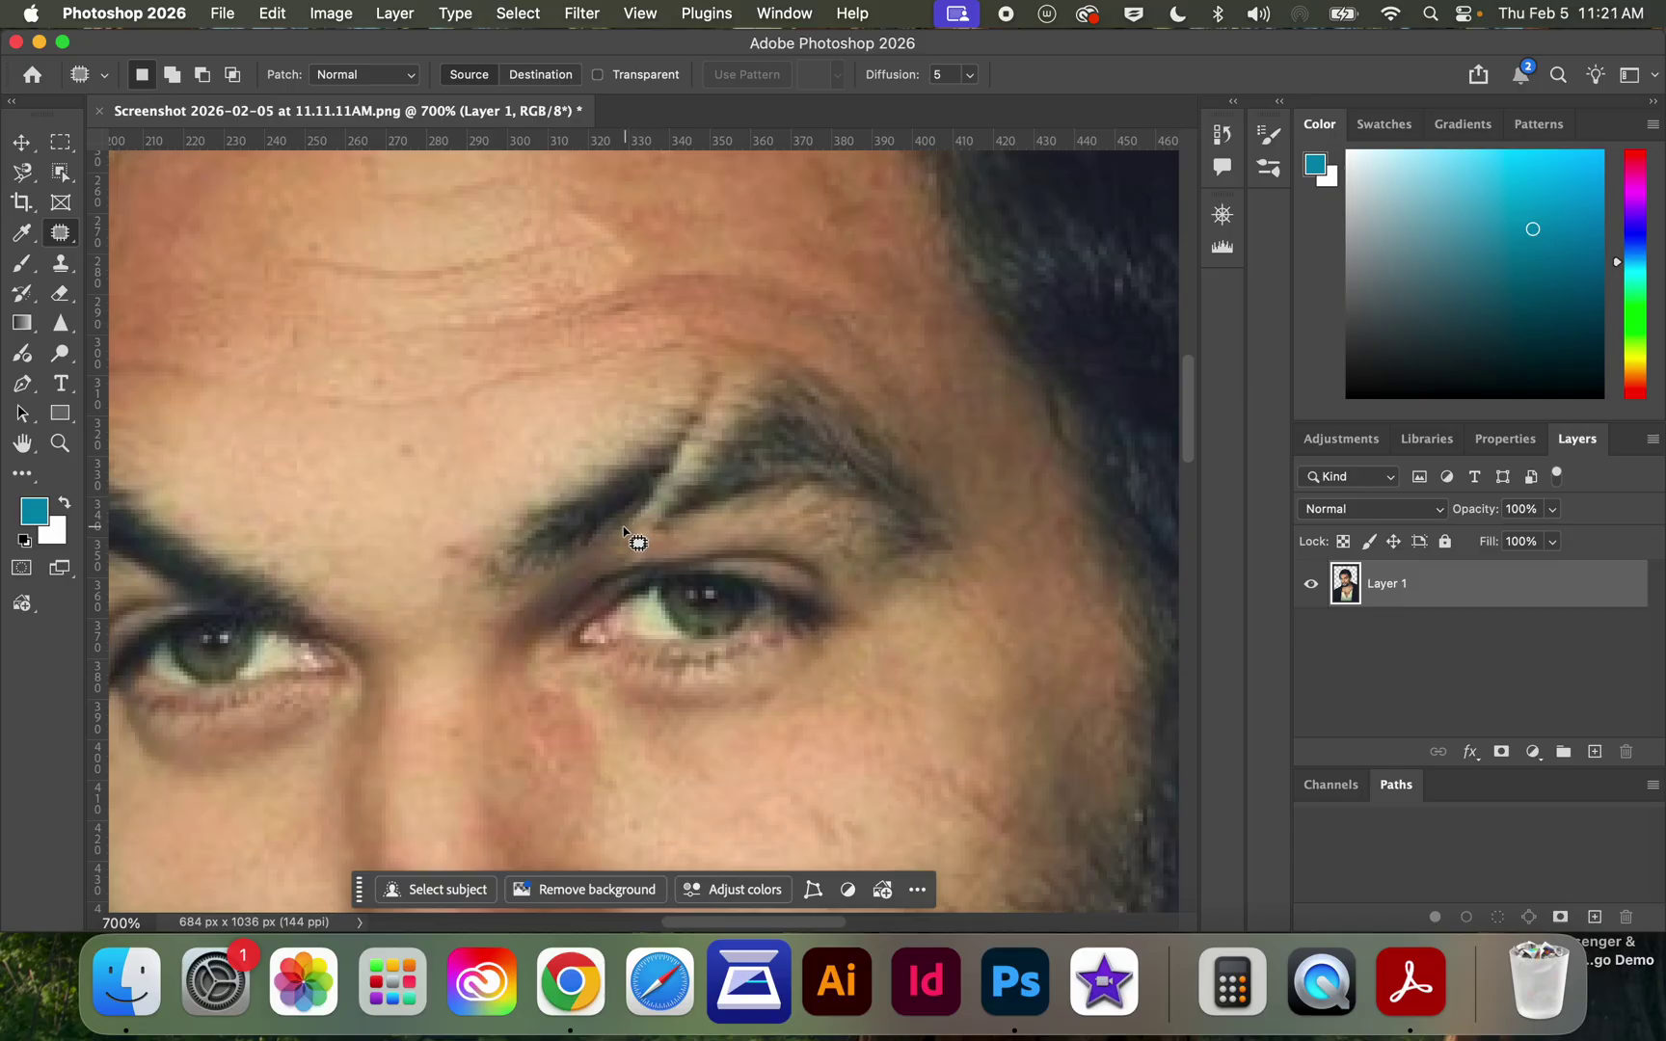
pyautogui.moveTo(640, 526)
pyautogui.mouseDown()
pyautogui.moveTo(687, 496)
pyautogui.moveTo(678, 480)
pyautogui.mouseUp()
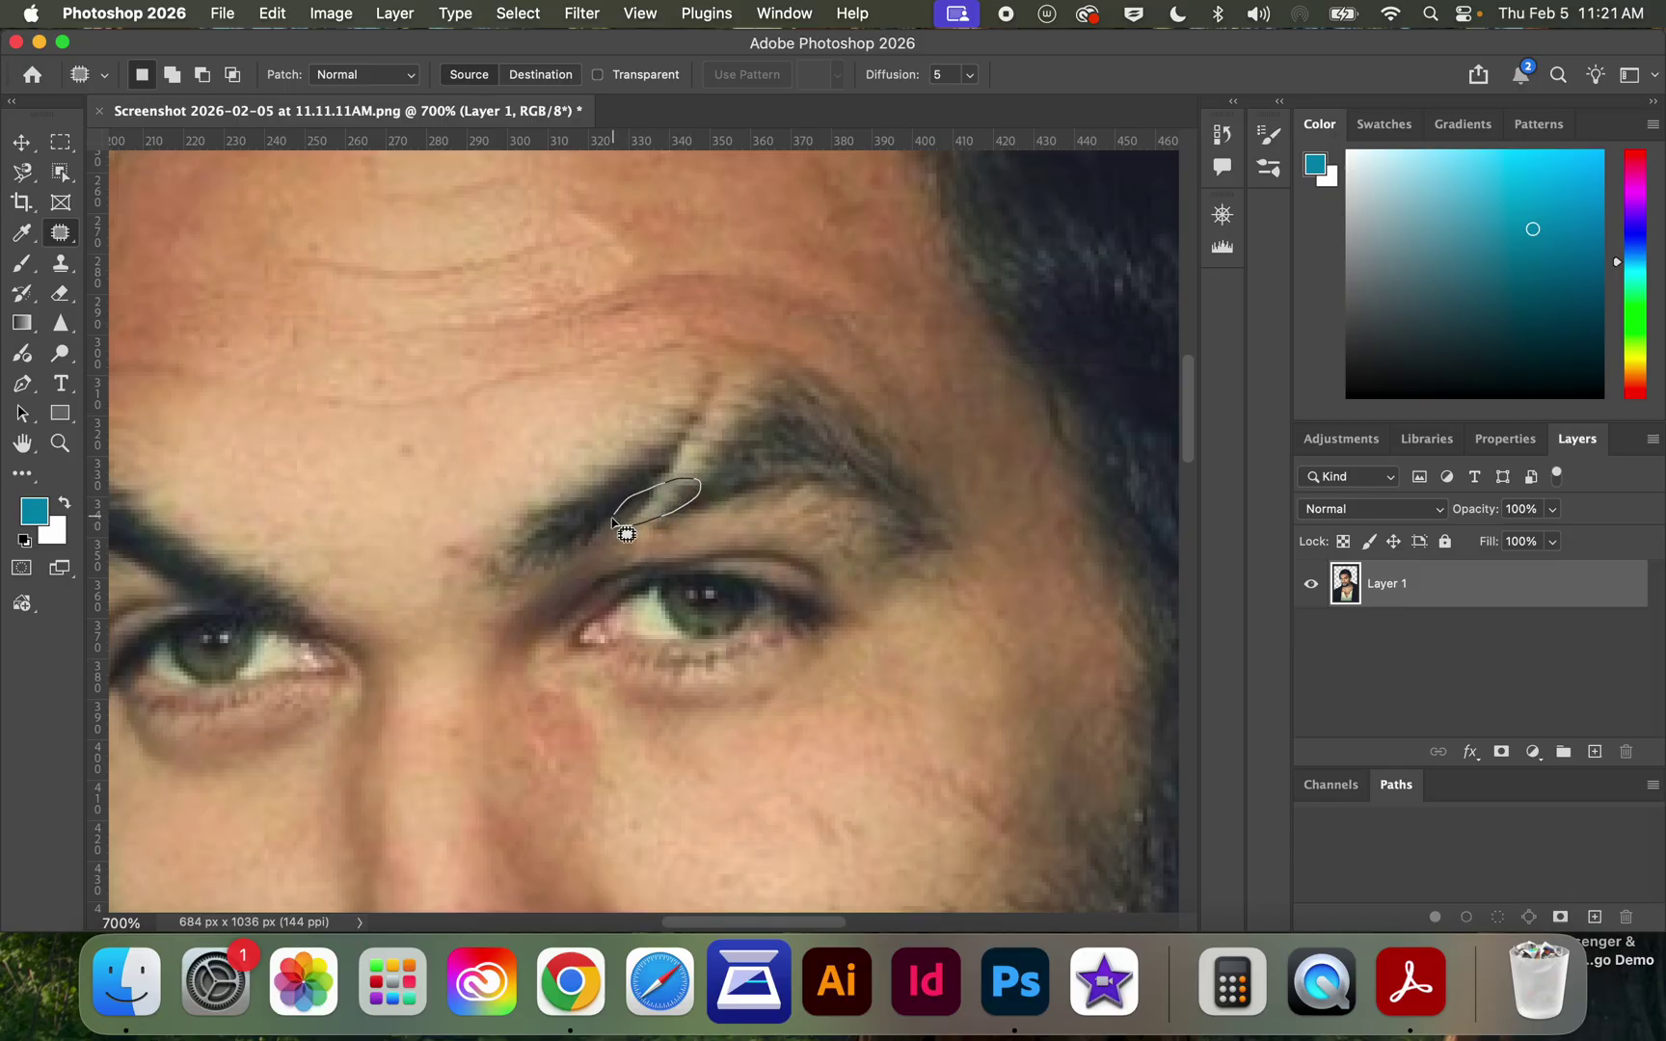
pyautogui.moveTo(618, 531); pyautogui.dragTo(744, 476)
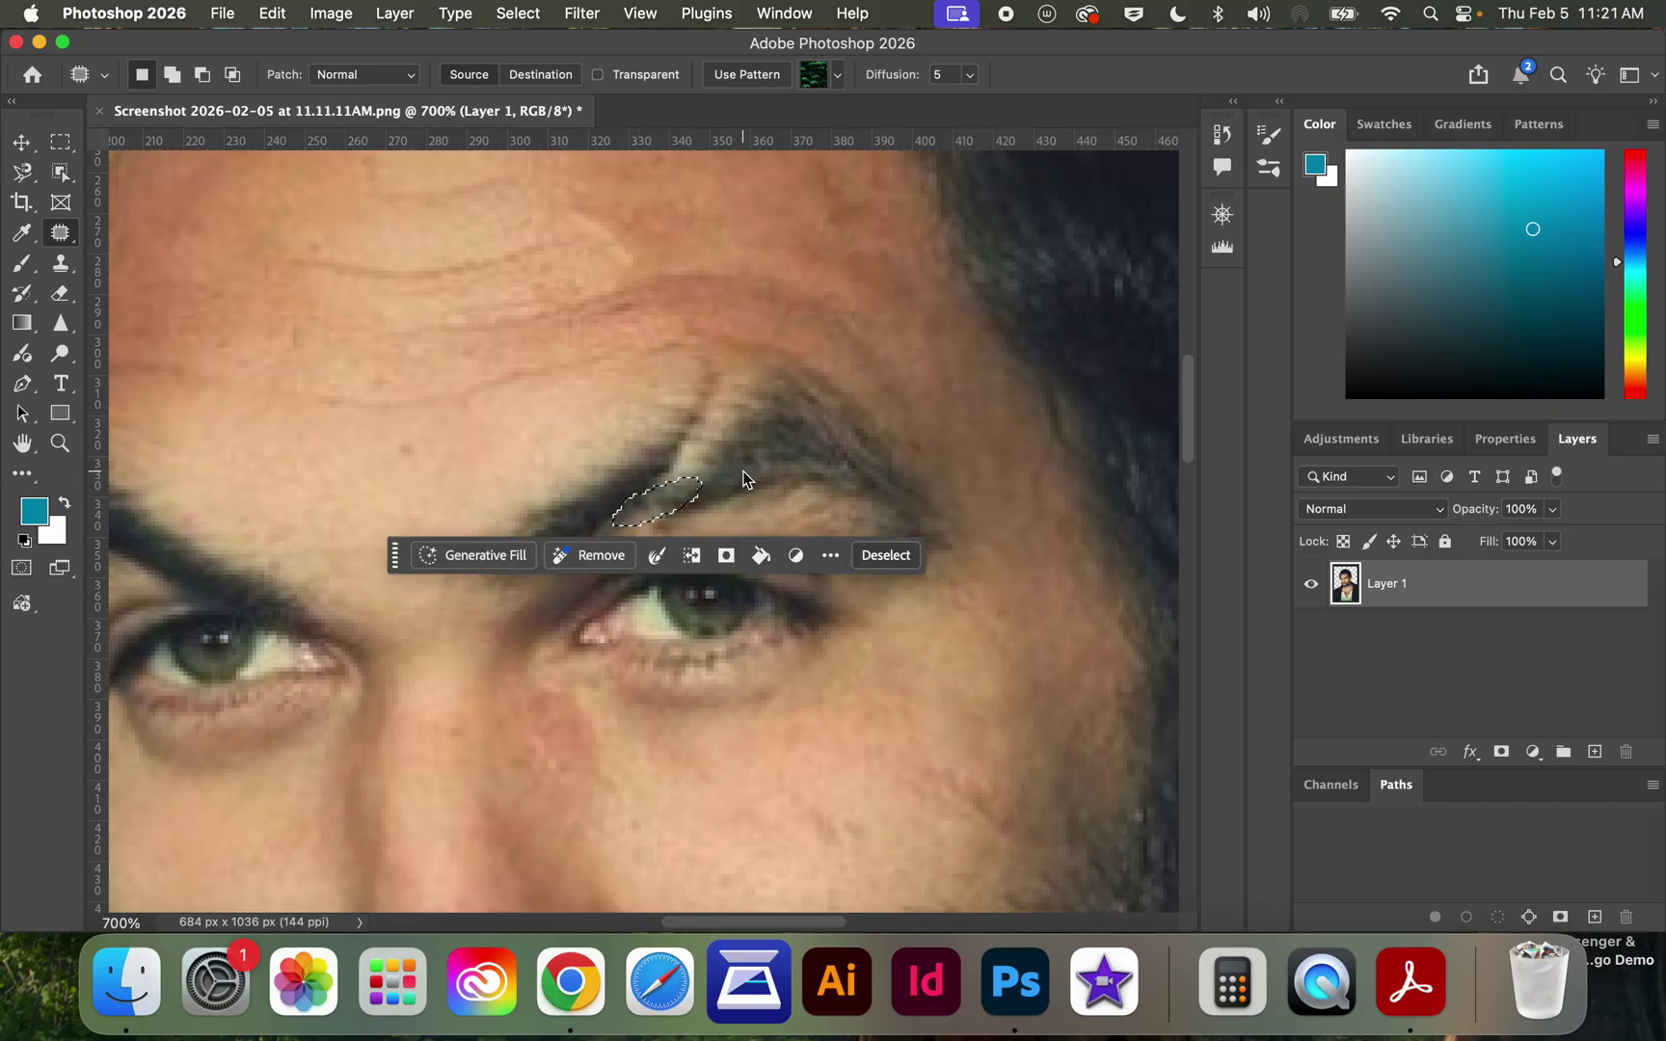
# Step: Patch the middle and upper parts of the eyebrow scar with brow hair from its outer side and clear the selection
pyautogui.moveTo(641, 490)
pyautogui.mouseDown()
pyautogui.moveTo(719, 460)
pyautogui.moveTo(679, 456)
pyautogui.moveTo(639, 490)
pyautogui.moveTo(767, 463)
pyautogui.mouseUp()
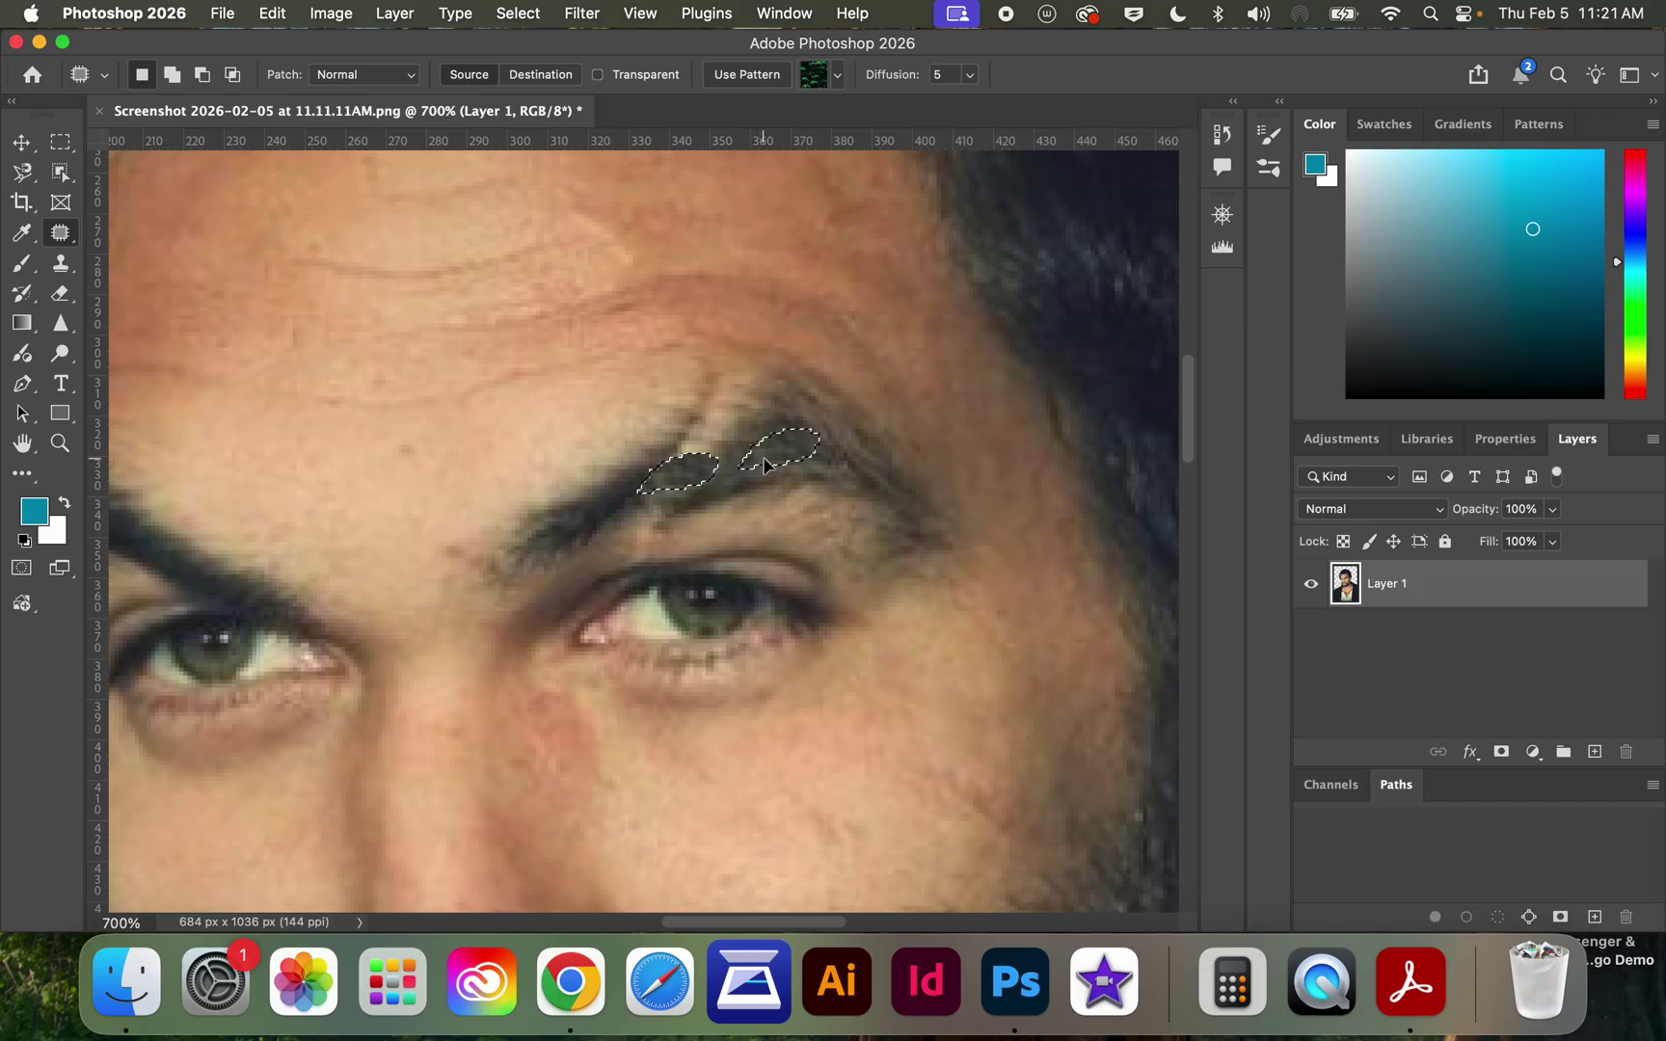
pyautogui.moveTo(665, 466); pyautogui.dragTo(776, 465)
pyautogui.click(712, 440)
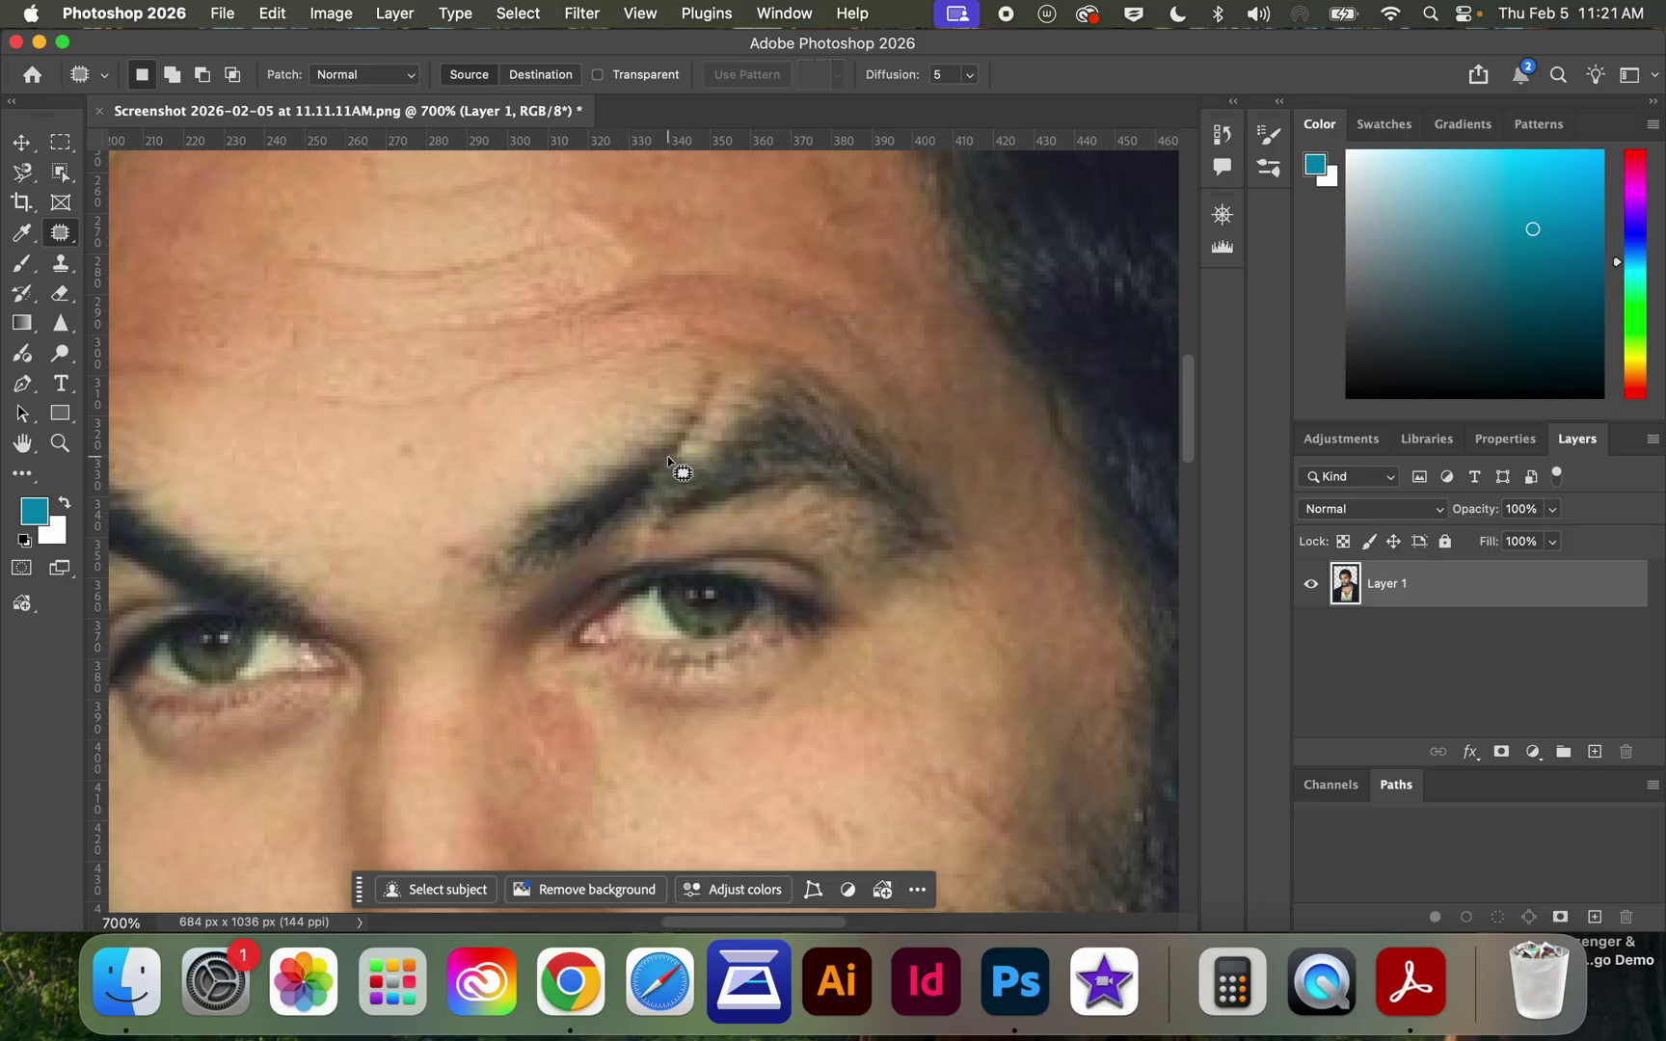
pyautogui.moveTo(668, 457)
pyautogui.mouseDown()
pyautogui.moveTo(744, 413)
pyautogui.moveTo(746, 434)
pyautogui.moveTo(713, 461)
pyautogui.moveTo(674, 468)
pyautogui.moveTo(669, 451)
pyautogui.moveTo(735, 472)
pyautogui.mouseUp()
pyautogui.press('super+d')
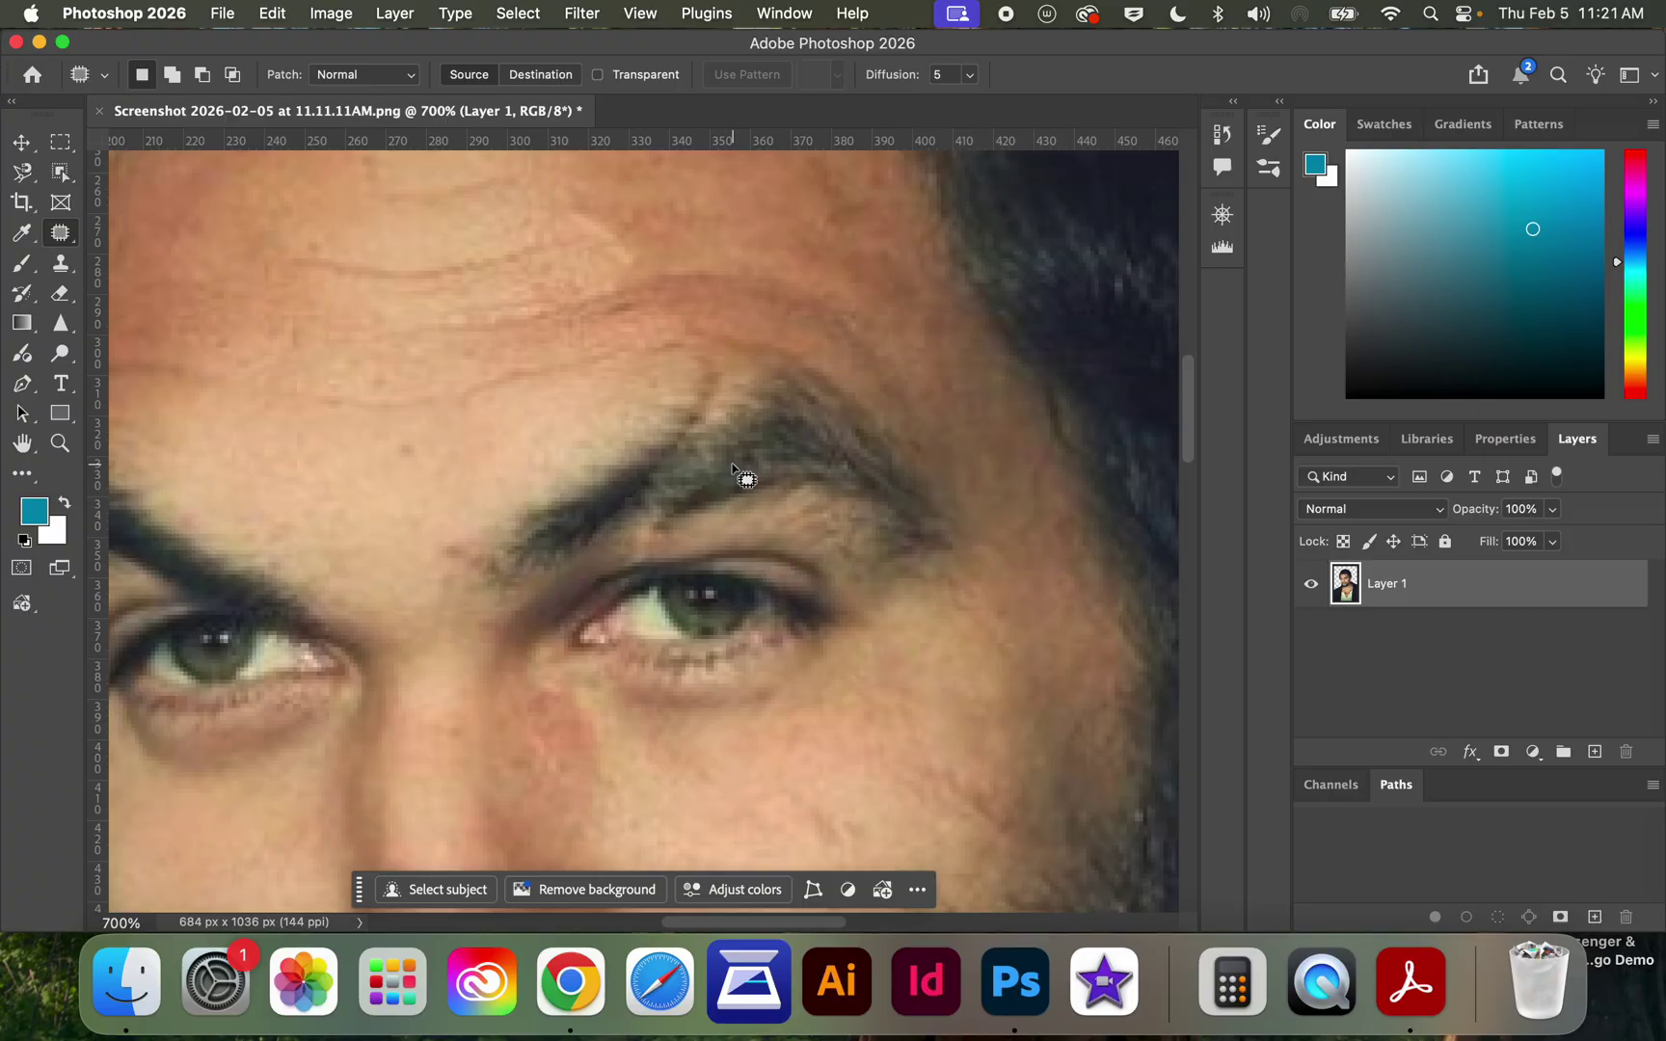
# Step: Review the whole retouched portrait at 100% zoom
pyautogui.press('super+minus')
pyautogui.press('super+minus')
pyautogui.press('super+minus')
pyautogui.press('super+minus')
pyautogui.press('super+minus')
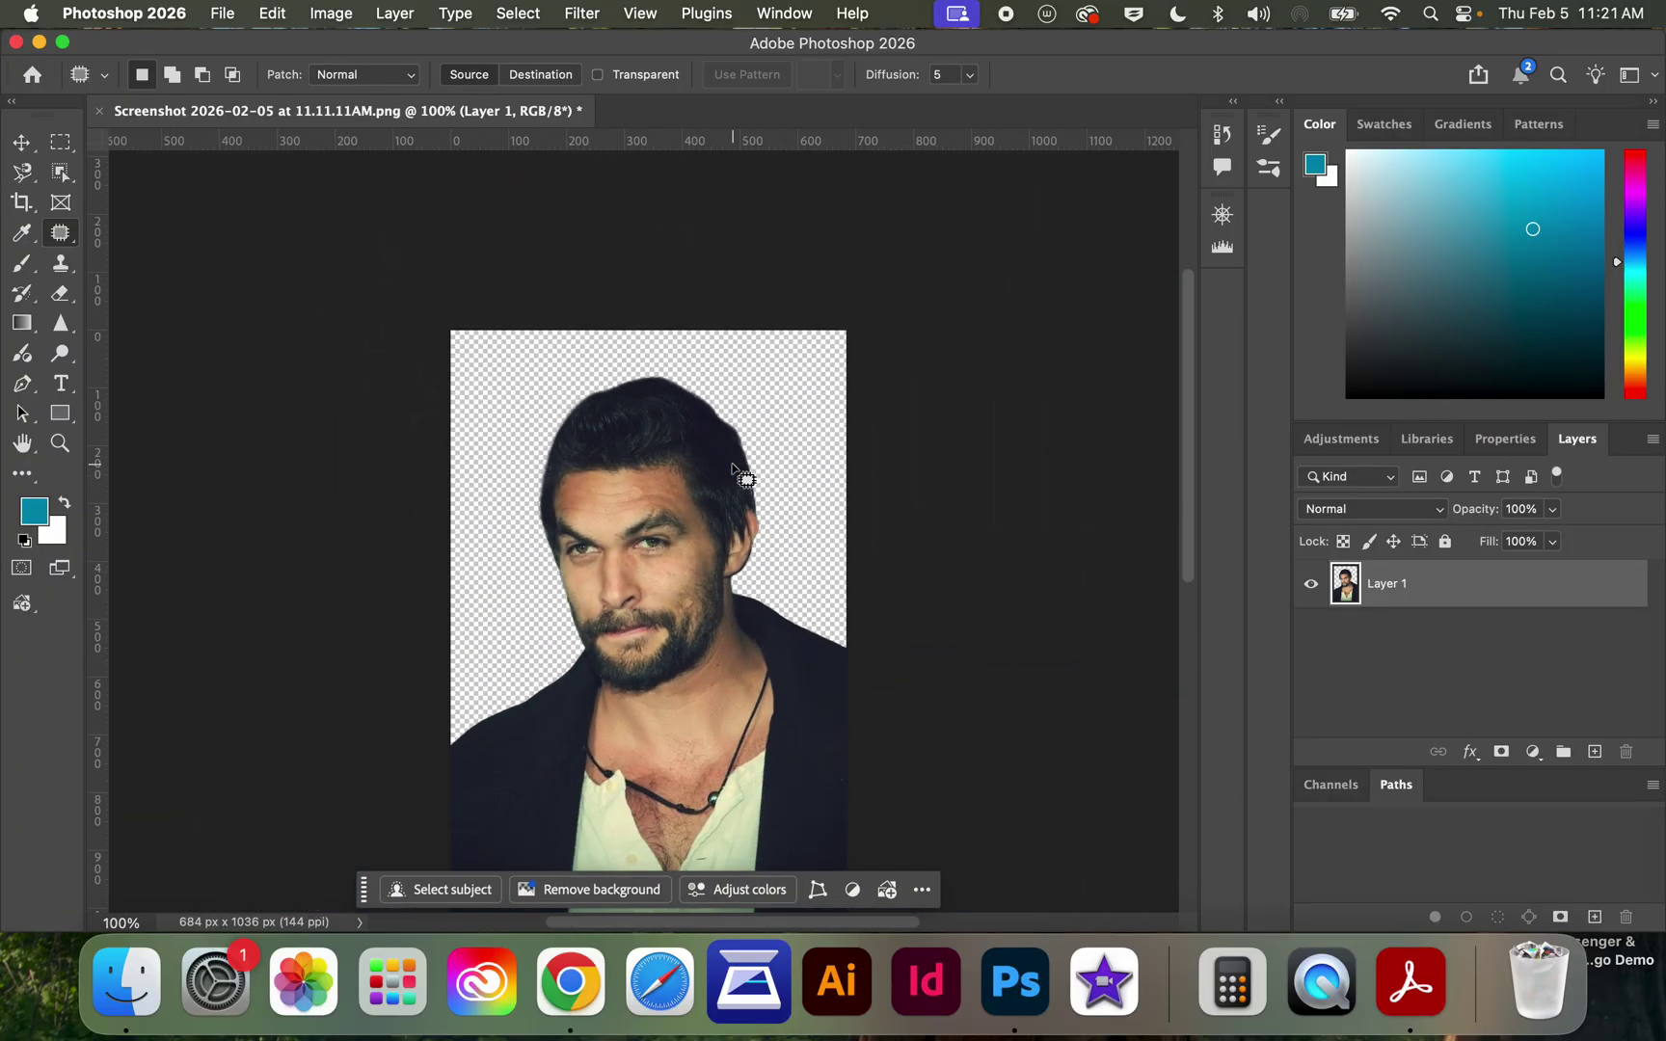
pyautogui.scroll(-5, 733, 467)
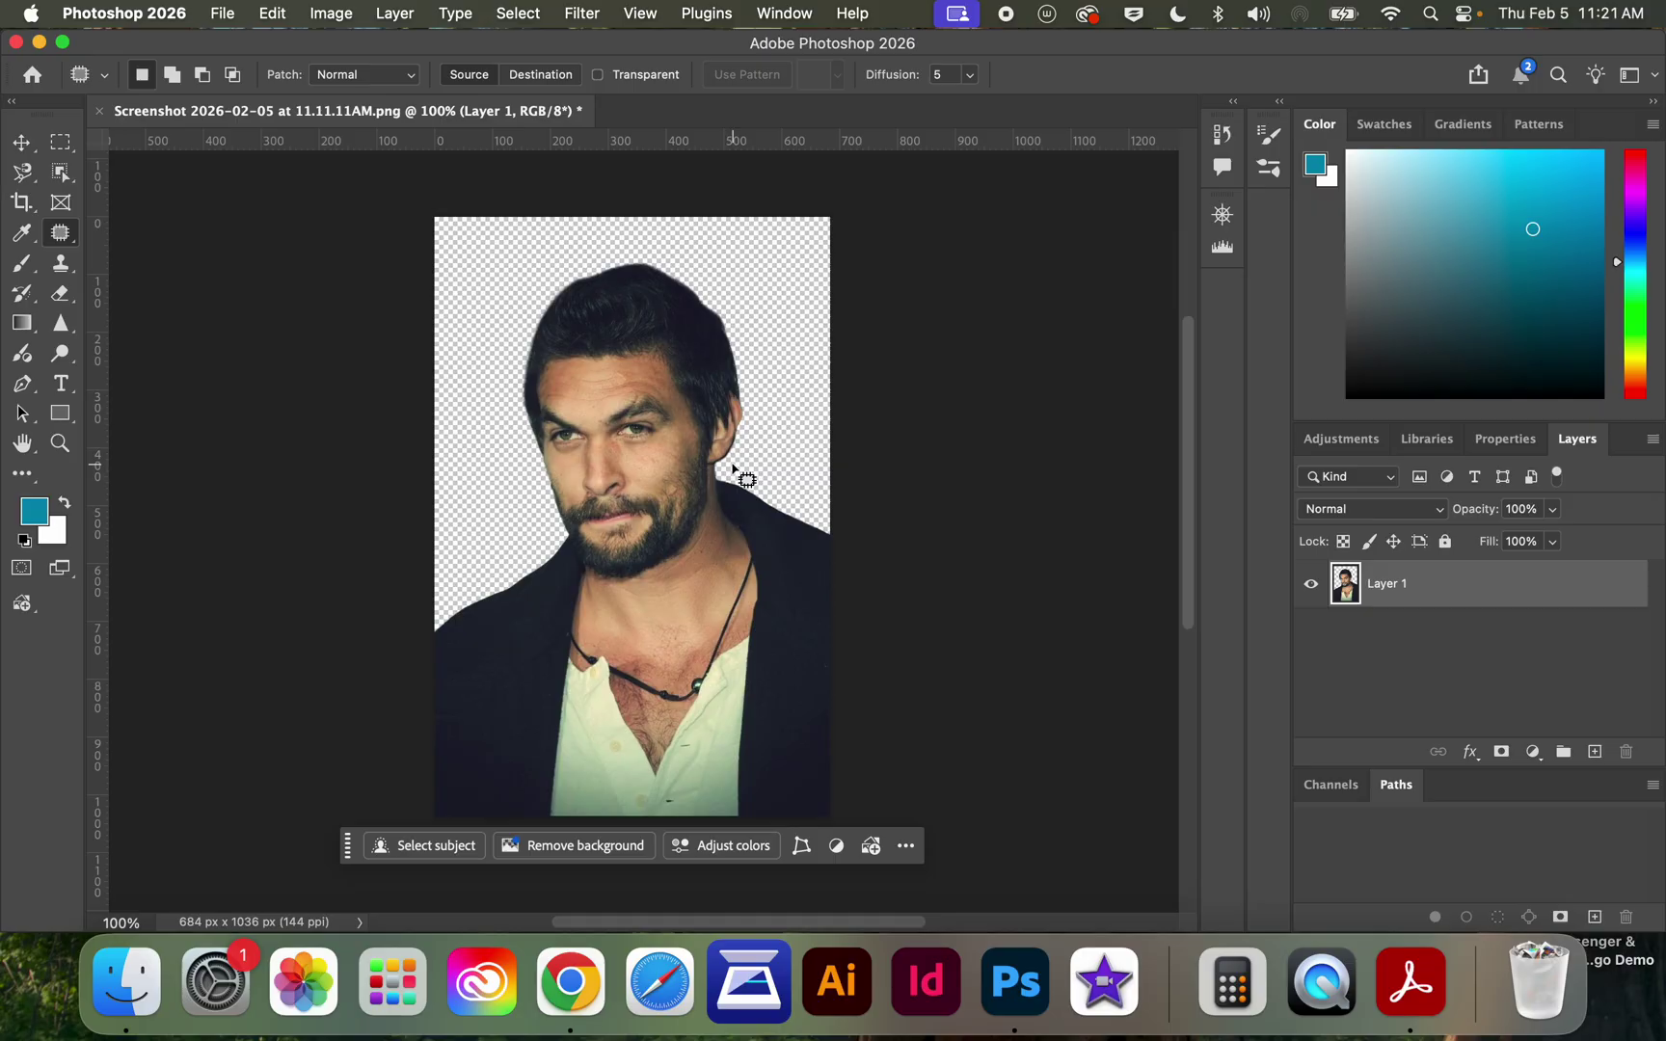